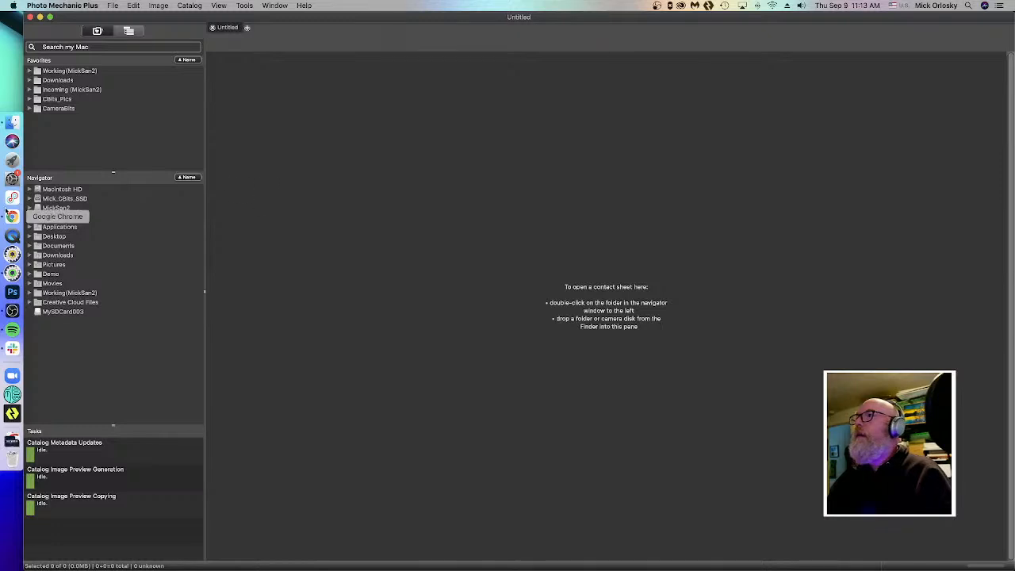
- Switch to Loopback, turn the Tomcat Skerphones monitor on and back off, and close the Loopback window
{"action": "left_click", "coordinate": [12, 198]}
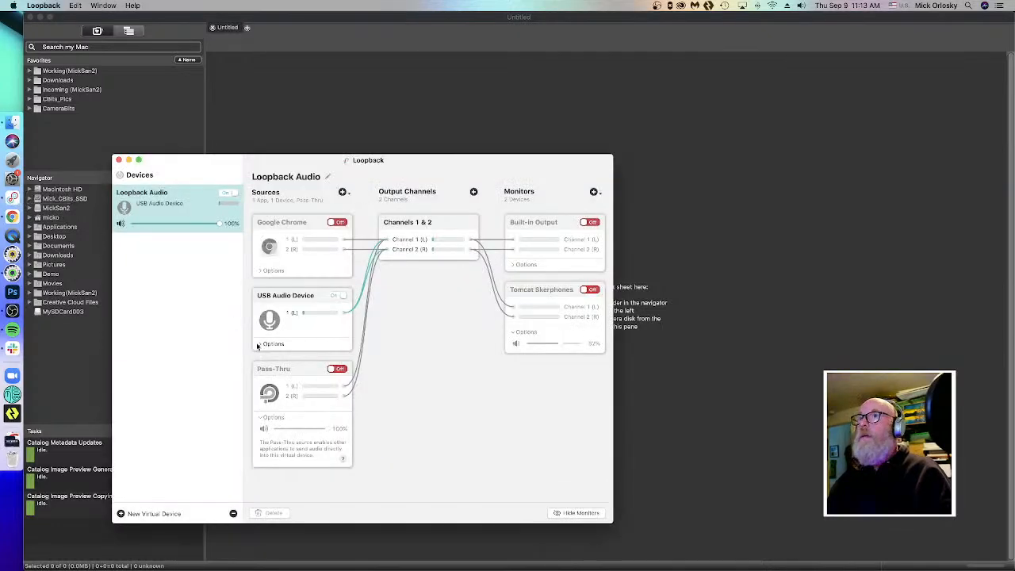
{"action": "left_click", "coordinate": [588, 290]}
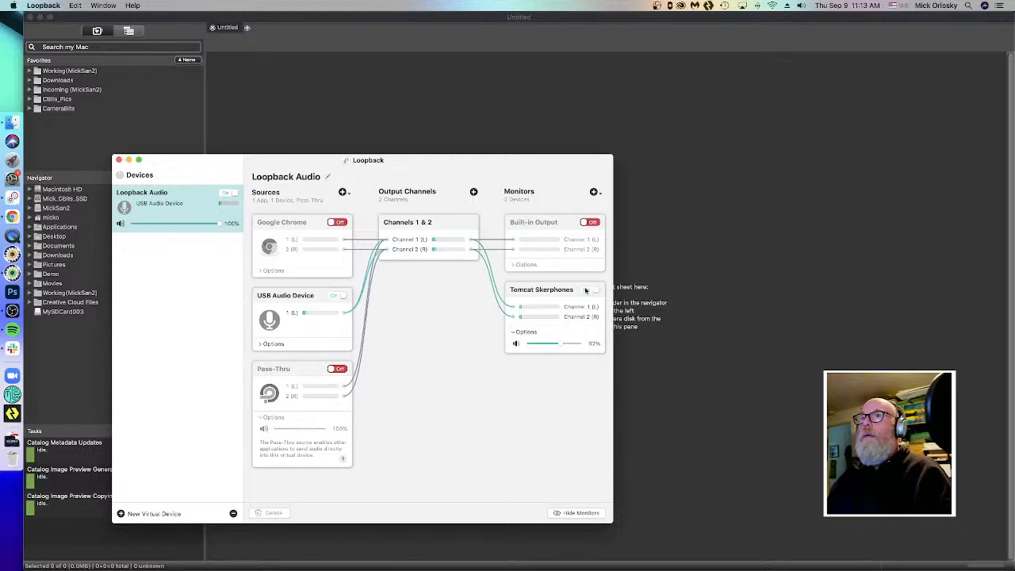
{"action": "left_click", "coordinate": [588, 291]}
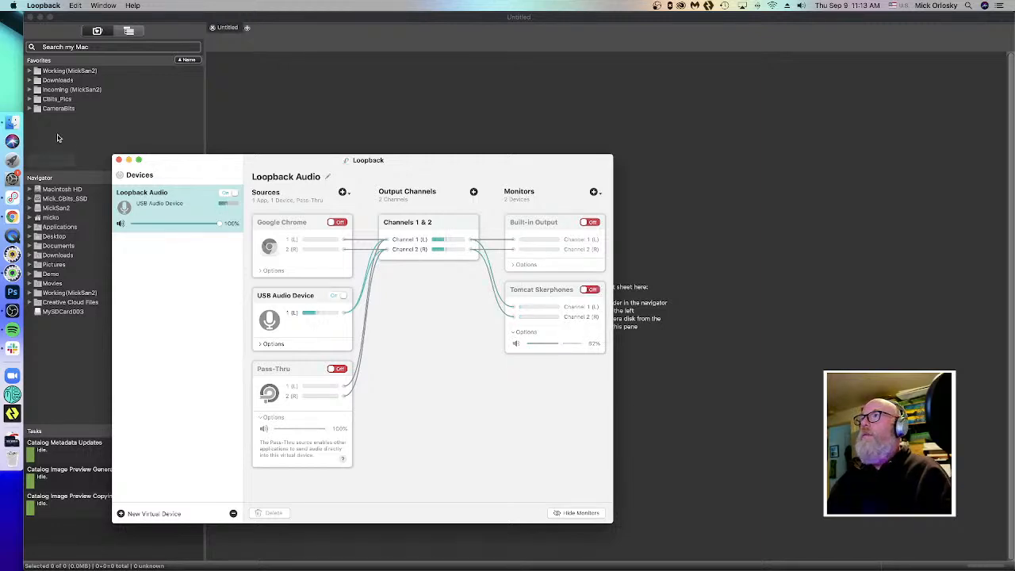
{"action": "left_click", "coordinate": [119, 161]}
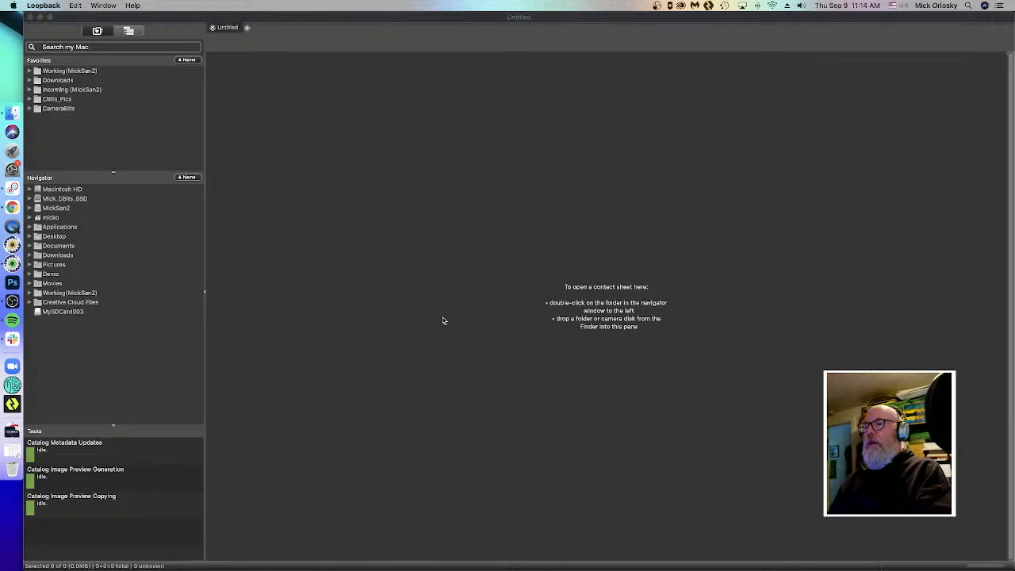
- Return to Photo Mechanic Plus, open the first subfolder of Demo as a contact sheet, and slightly enlarge its thumbnails
{"action": "left_click", "coordinate": [461, 401]}
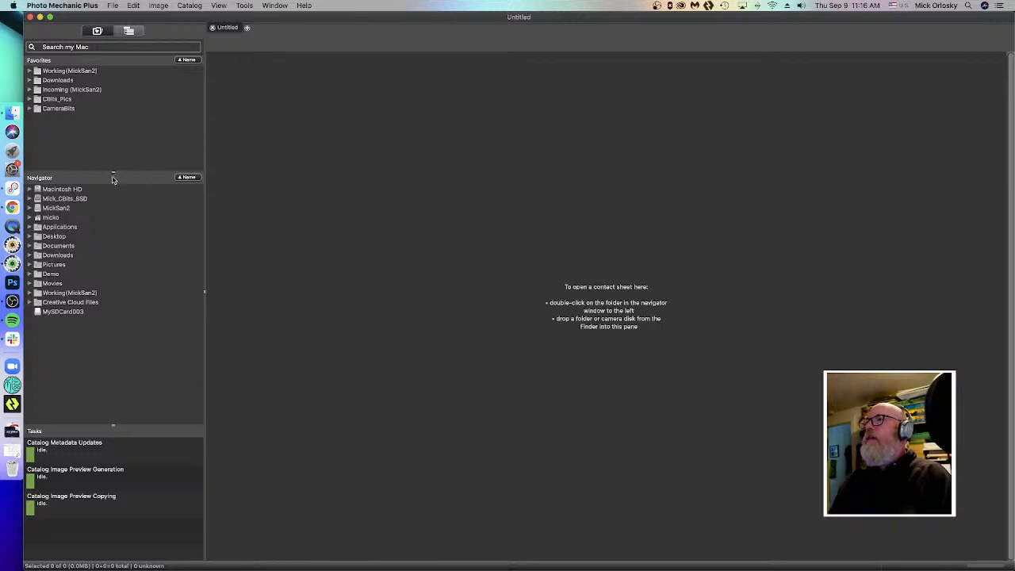
{"action": "left_click", "coordinate": [29, 274]}
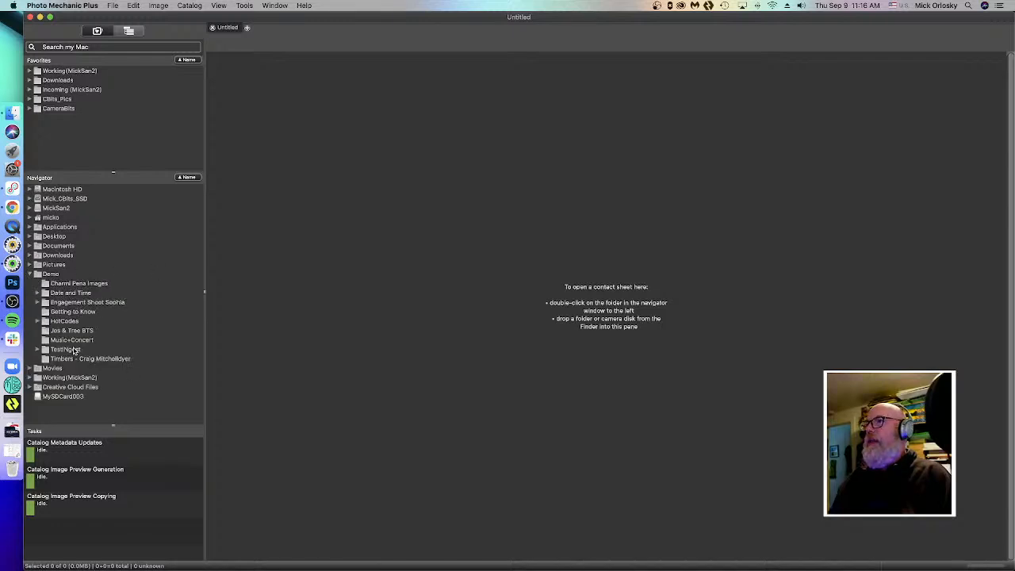
{"action": "double_click", "coordinate": [71, 284]}
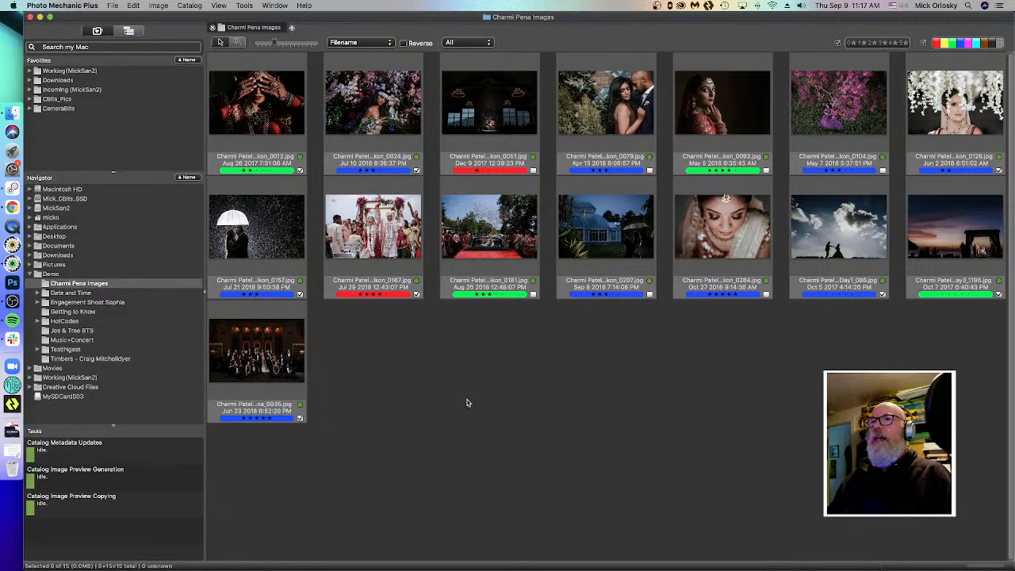
{"action": "left_click", "coordinate": [270, 119]}
{"action": "mouse_move", "coordinate": [275, 44]}
{"action": "left_mouse_down"}
{"action": "mouse_move", "coordinate": [298, 44]}
{"action": "mouse_move", "coordinate": [281, 44]}
{"action": "left_mouse_up"}
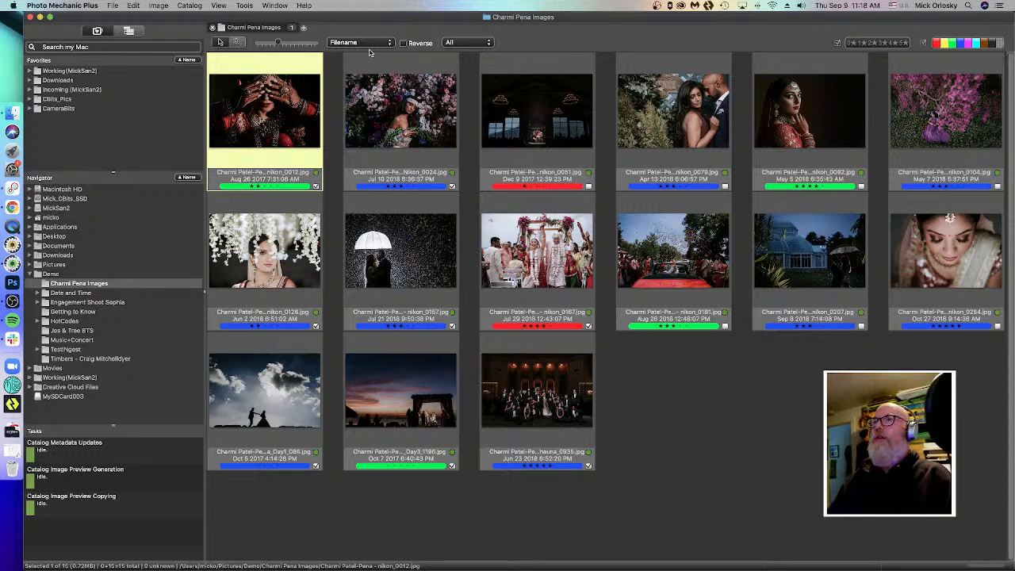
- Review the sort options of the contact sheet, keeping the Filename order, and deselect the first image
{"action": "left_click", "coordinate": [371, 43]}
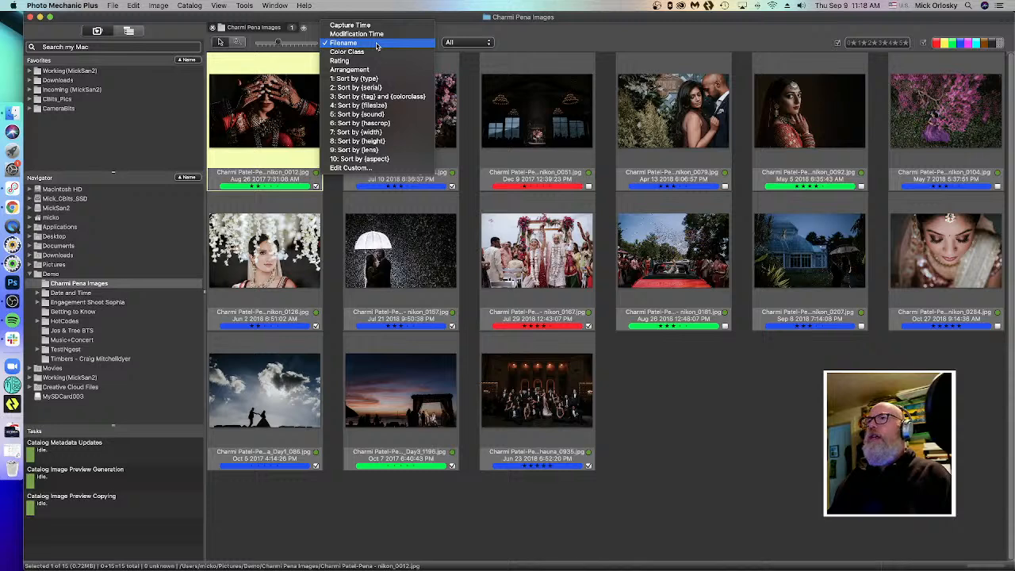
{"action": "left_click", "coordinate": [378, 44]}
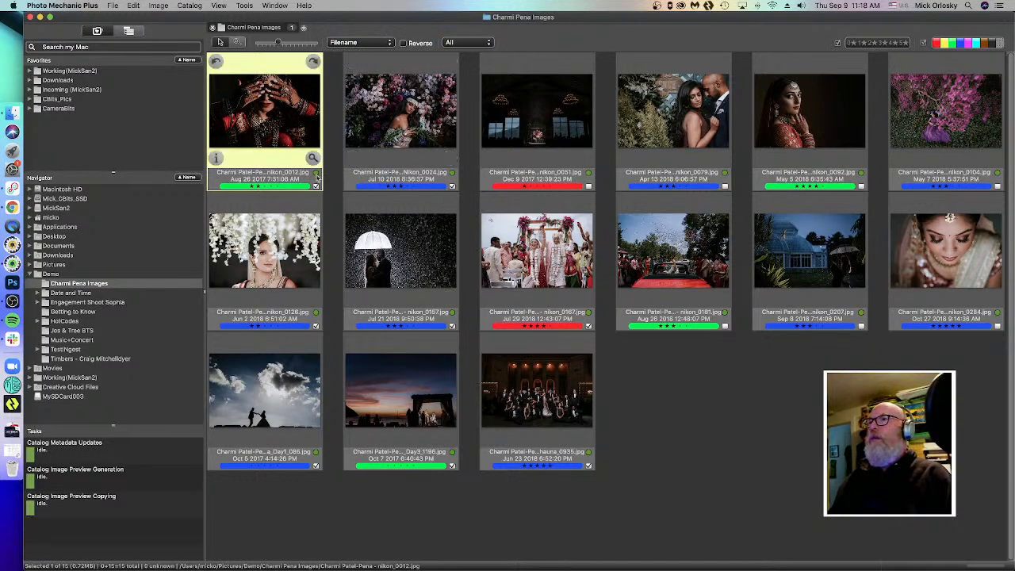
{"action": "left_click", "coordinate": [363, 44]}
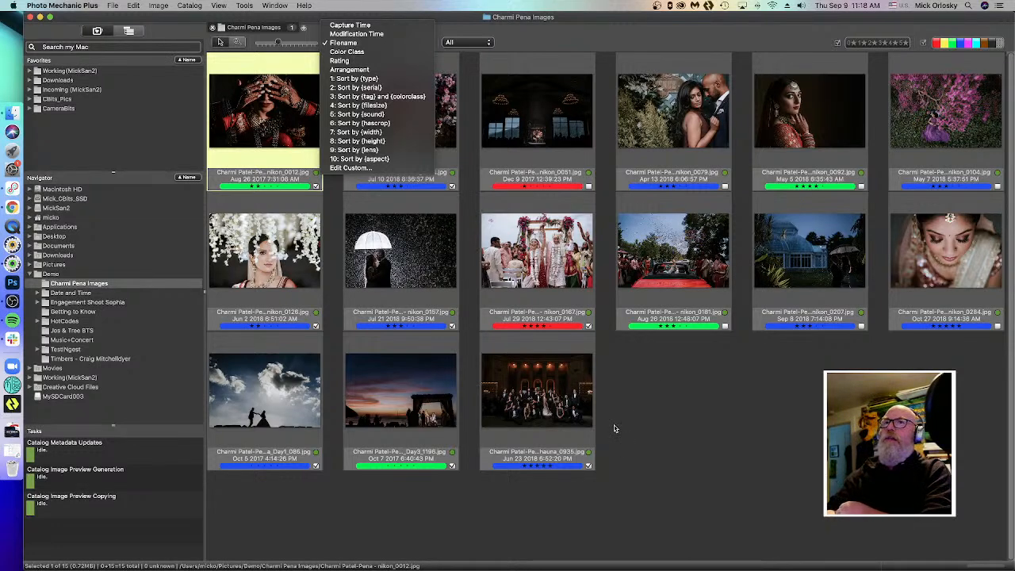
{"action": "left_click", "coordinate": [651, 429]}
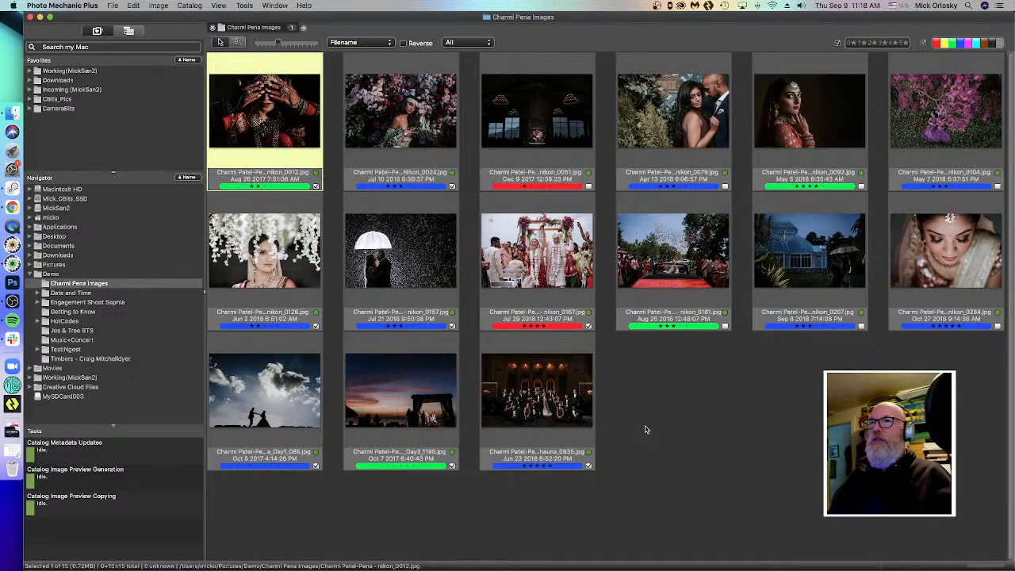
{"action": "left_click", "coordinate": [663, 429]}
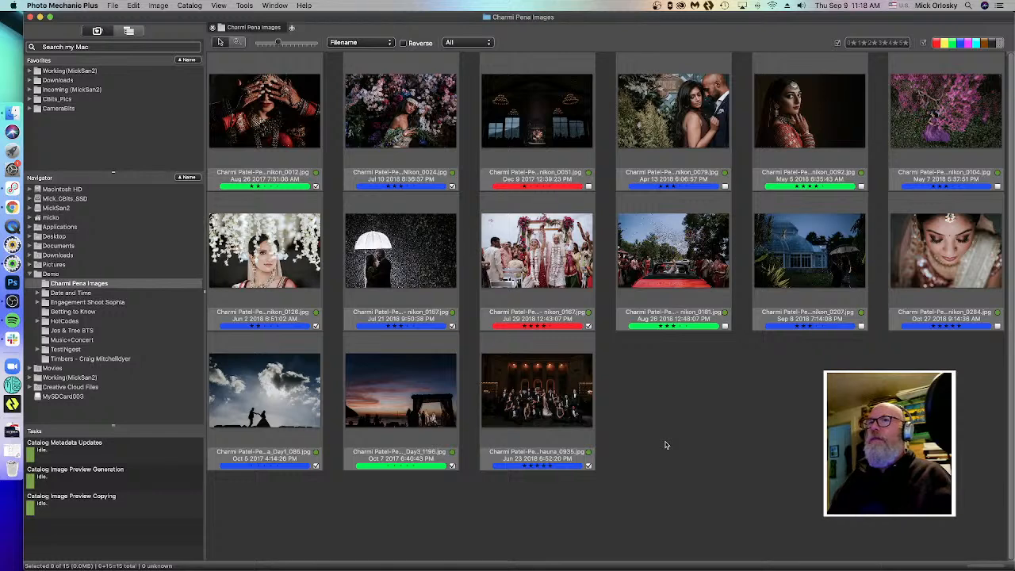
- Toggle the reverse sort order on and off, and review which image subsets the contact sheet can display
{"action": "left_click", "coordinate": [403, 43]}
{"action": "left_click", "coordinate": [403, 43]}
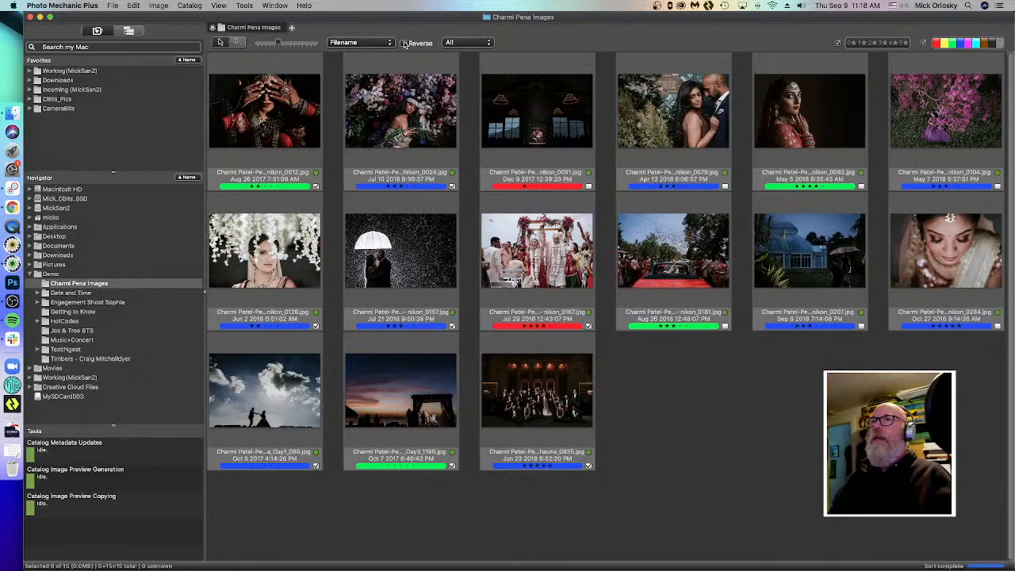
{"action": "left_click", "coordinate": [468, 44]}
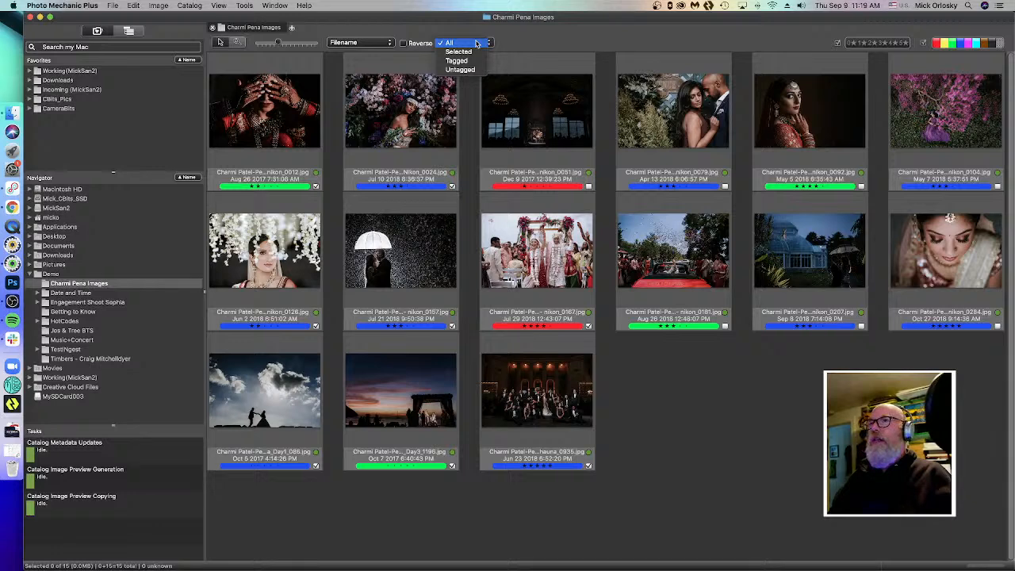
{"action": "left_click", "coordinate": [476, 44]}
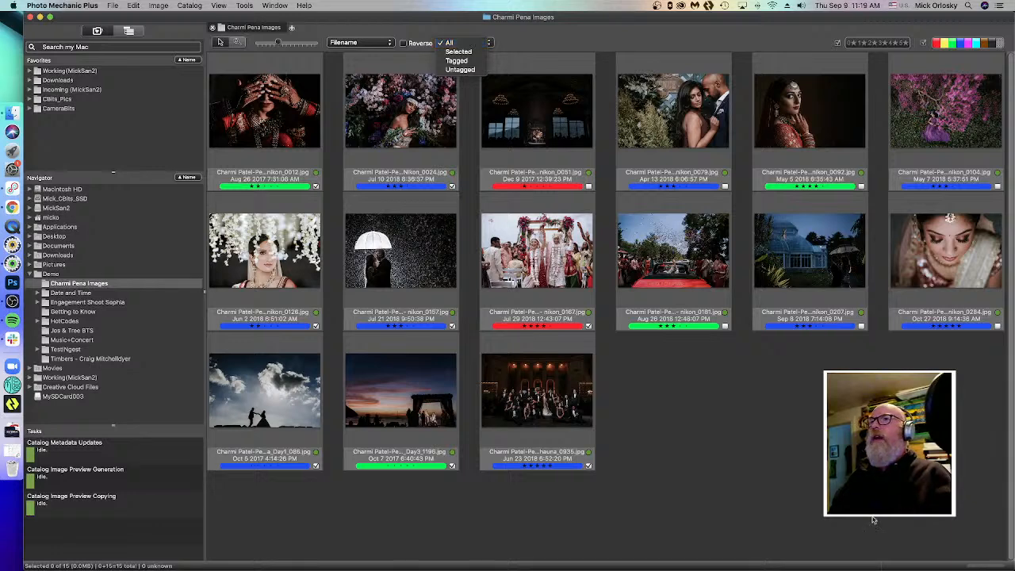
- Select the contiguous range from the first image through the red car image nikon_0181
{"action": "left_click", "coordinate": [300, 159]}
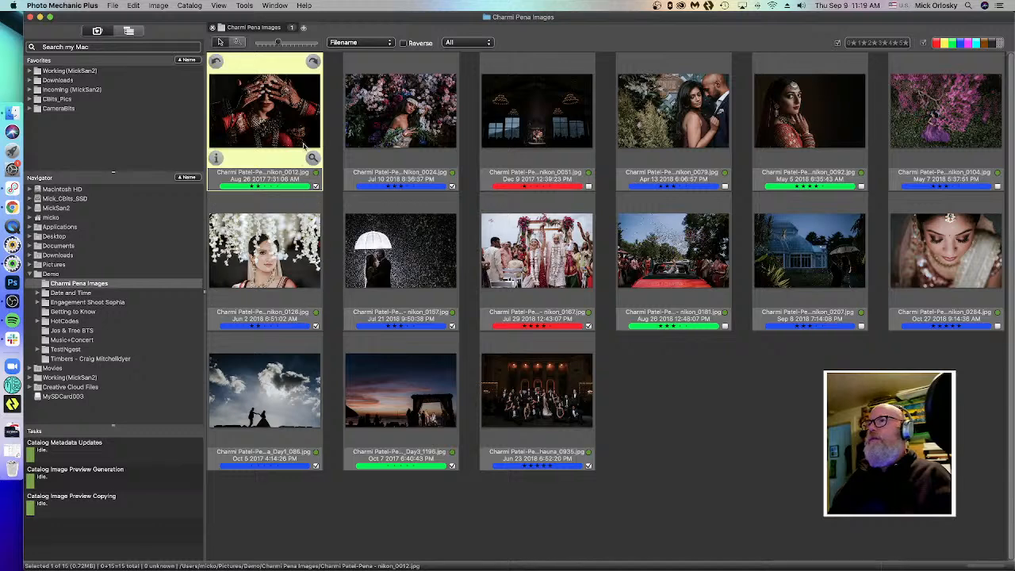
{"action": "key", "text": "Right"}
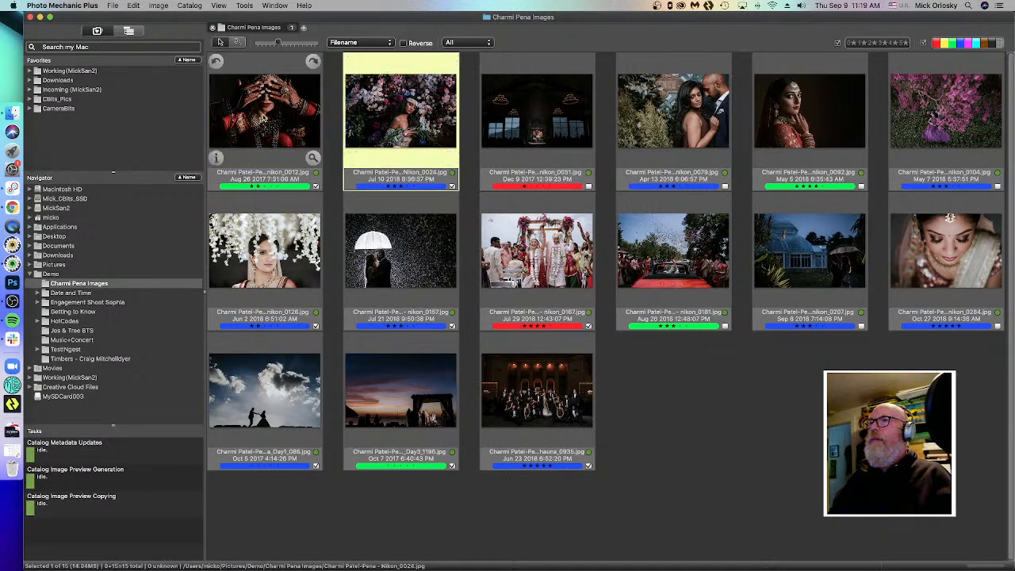
{"action": "key", "text": "Left"}
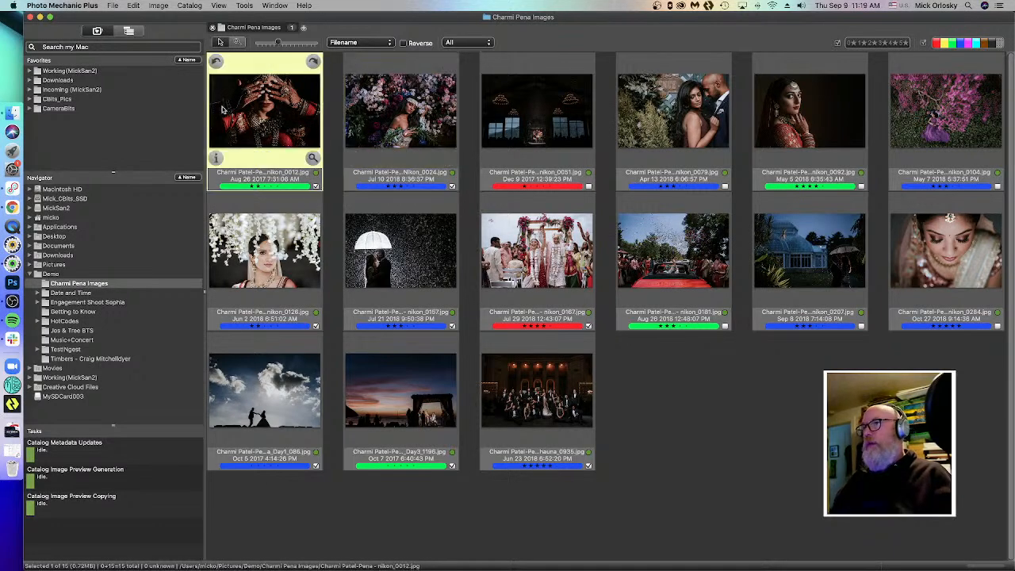
{"action": "left_click", "coordinate": [395, 255], "text": "shift"}
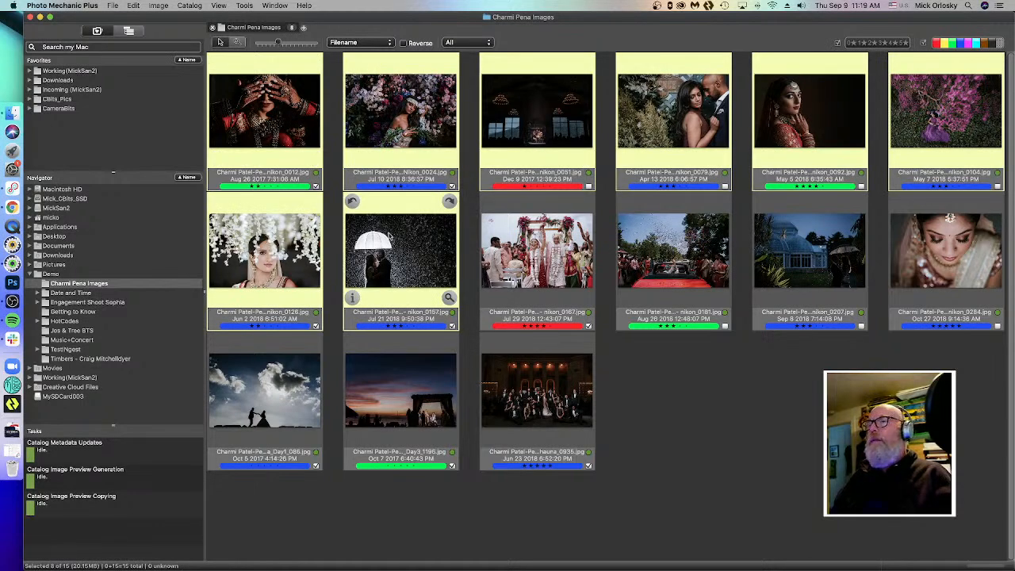
{"action": "left_click", "coordinate": [689, 249], "text": "shift"}
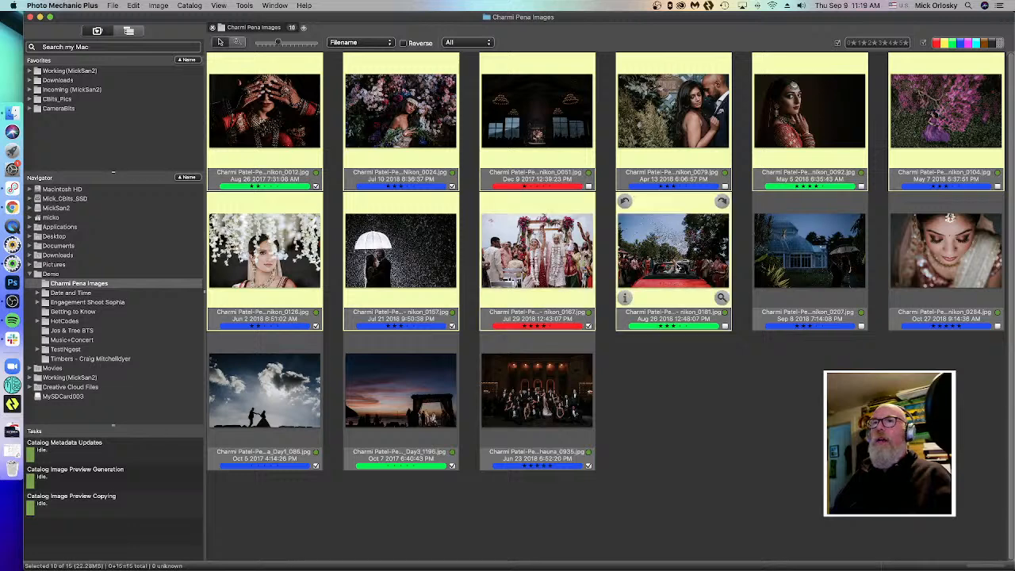
- Select images 0157, 0012, 0079, 0104, 0284 and 0935 individually and display only the selected images
{"action": "left_click", "coordinate": [387, 239]}
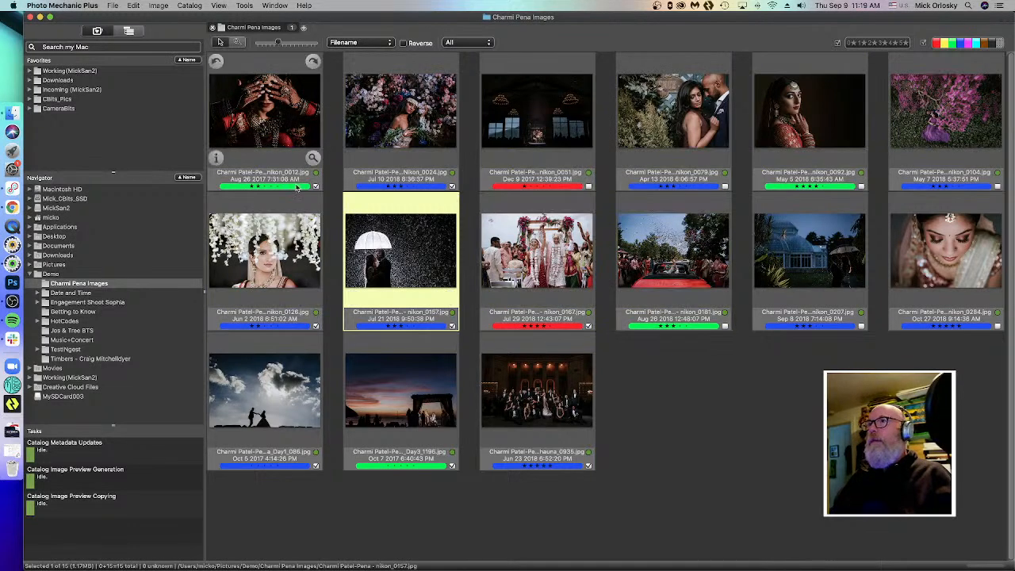
{"action": "left_click", "coordinate": [258, 139], "text": "super"}
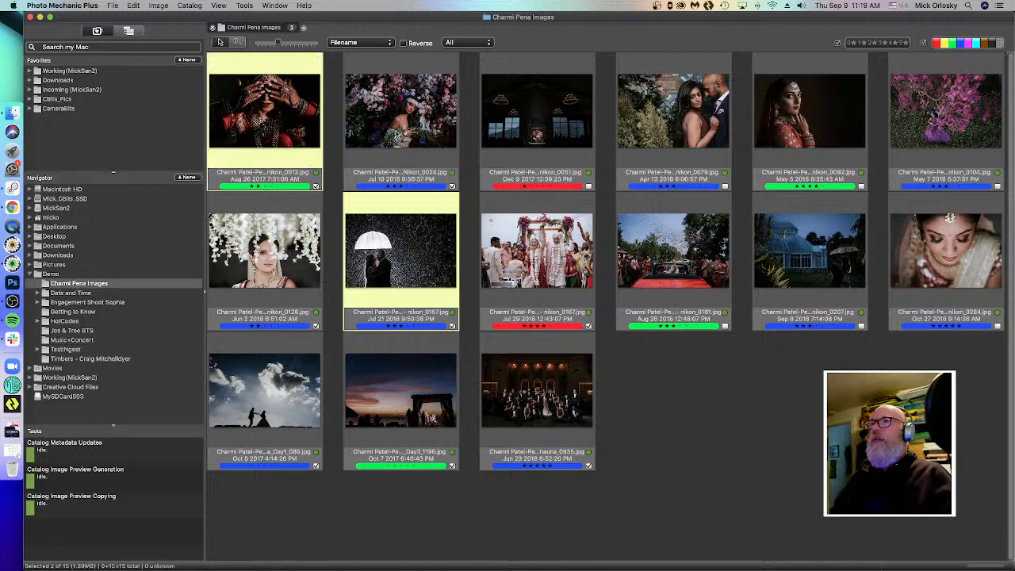
{"action": "left_click", "coordinate": [673, 111], "text": "super"}
{"action": "left_click", "coordinate": [946, 111], "text": "super"}
{"action": "left_click", "coordinate": [948, 254], "text": "super"}
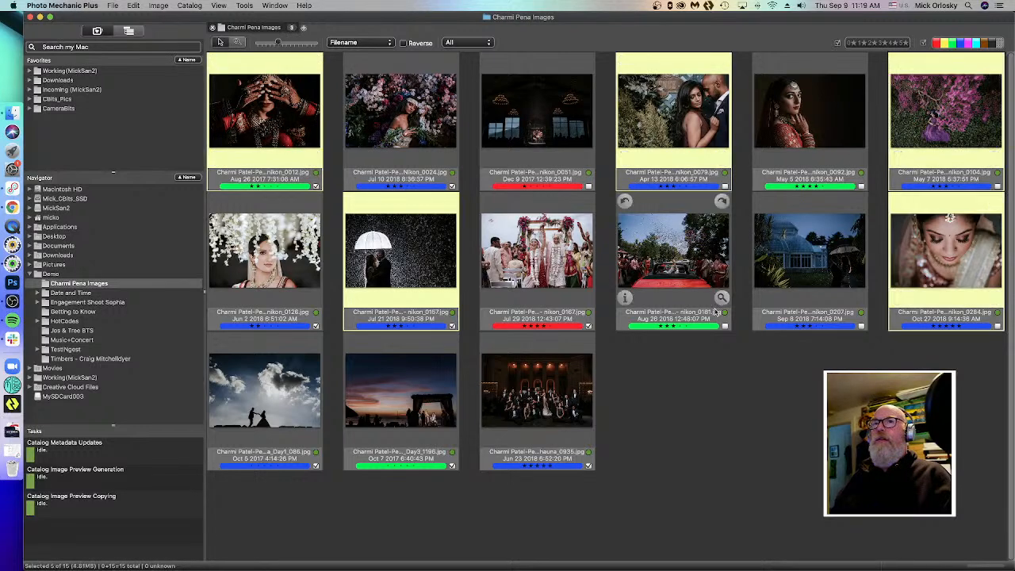
{"action": "left_click", "coordinate": [537, 390], "text": "super"}
{"action": "left_click", "coordinate": [450, 42]}
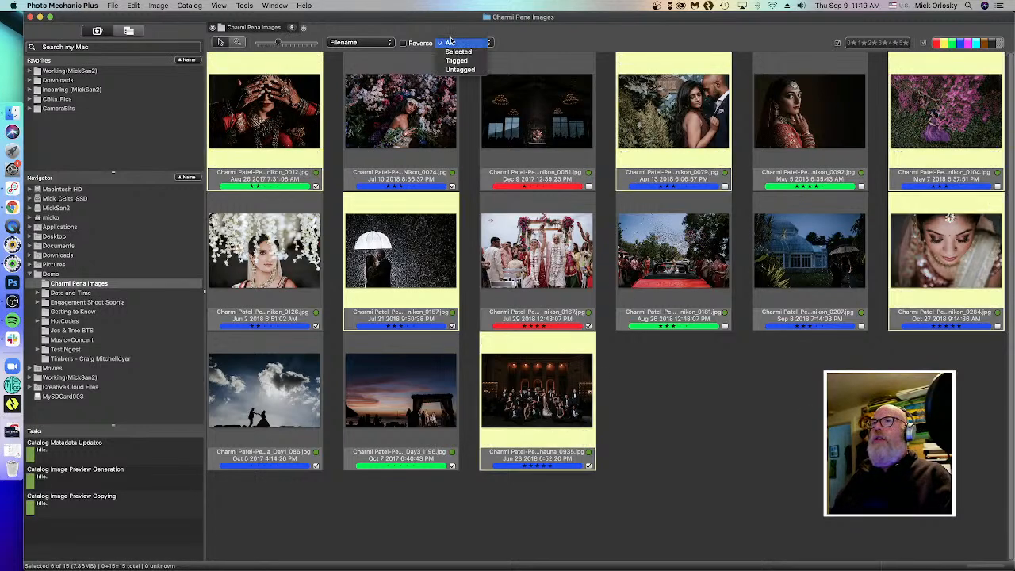
{"action": "left_click", "coordinate": [457, 51]}
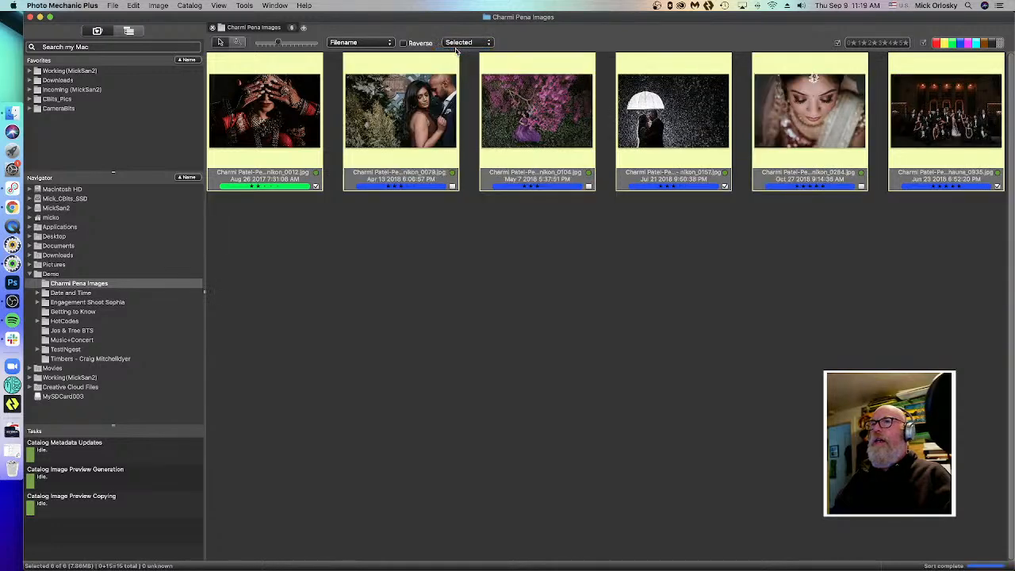
- Display all images in the contact sheet again and clear the selection
{"action": "left_click", "coordinate": [455, 43]}
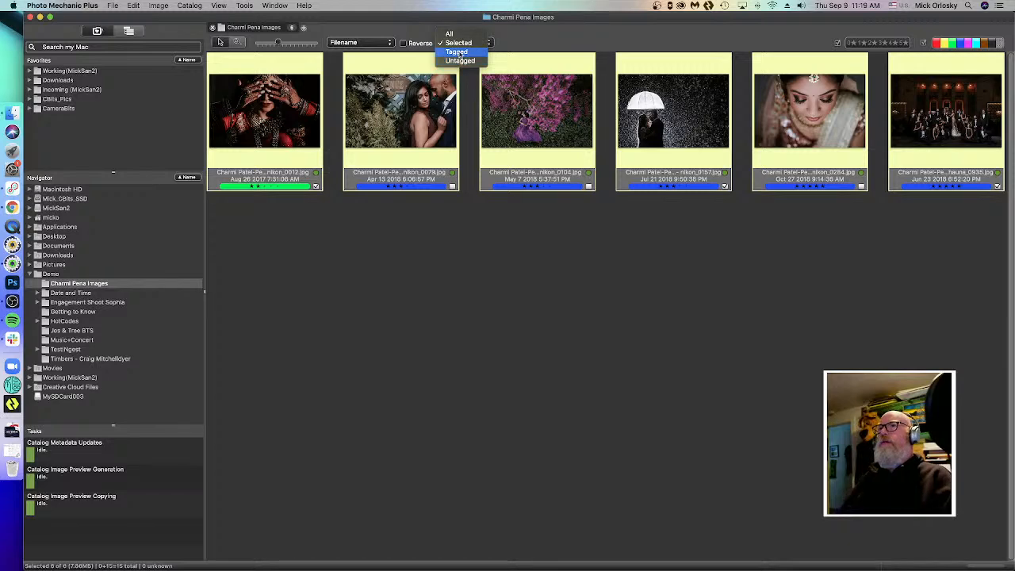
{"action": "left_click", "coordinate": [463, 35]}
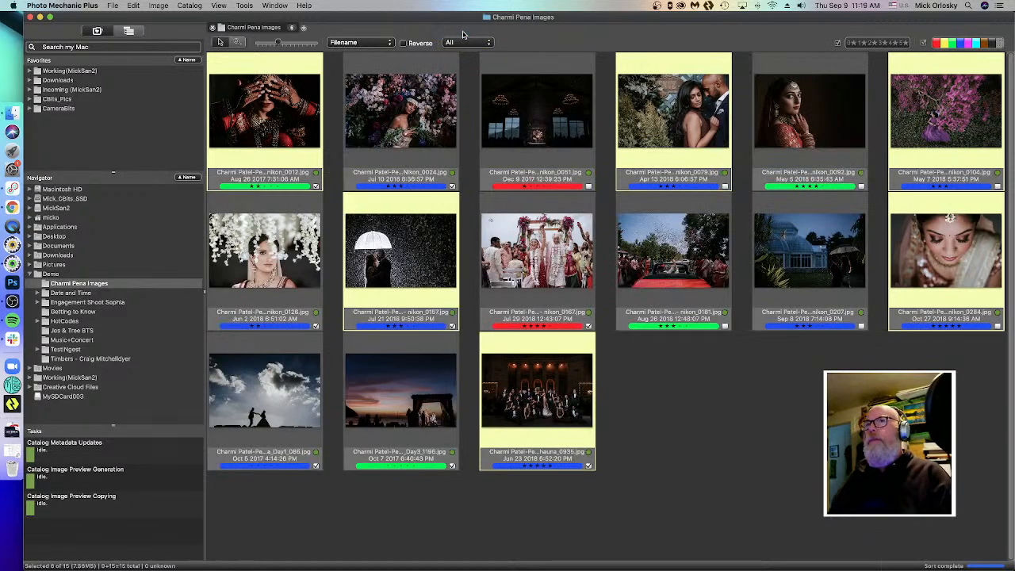
{"action": "left_click", "coordinate": [804, 544]}
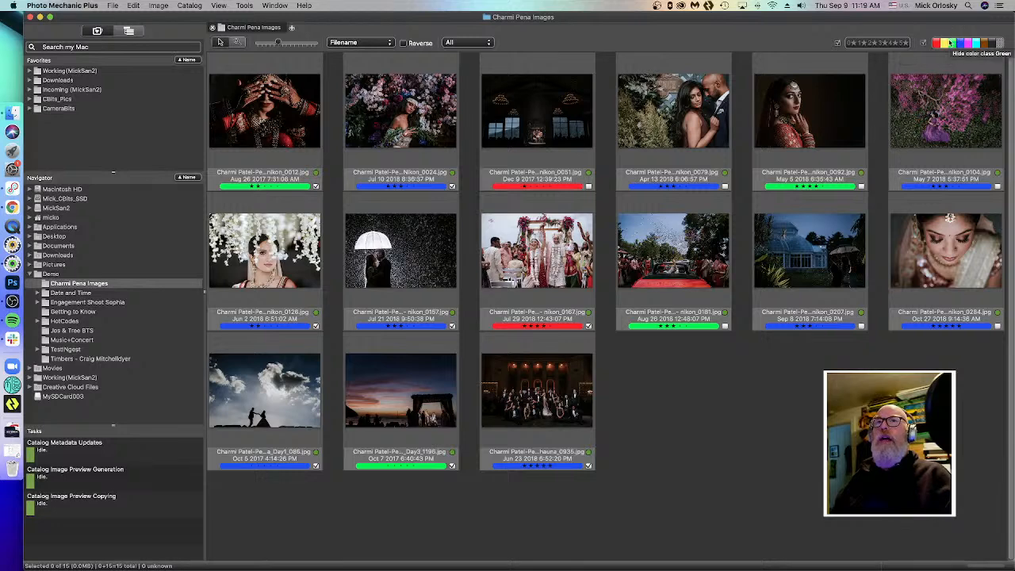
- Filter the contact sheet by color class, isolating yellow, switching to green only, and adding red to the green images
{"action": "left_click_drag", "start_coordinate": [946, 44], "coordinate": [1001, 45]}
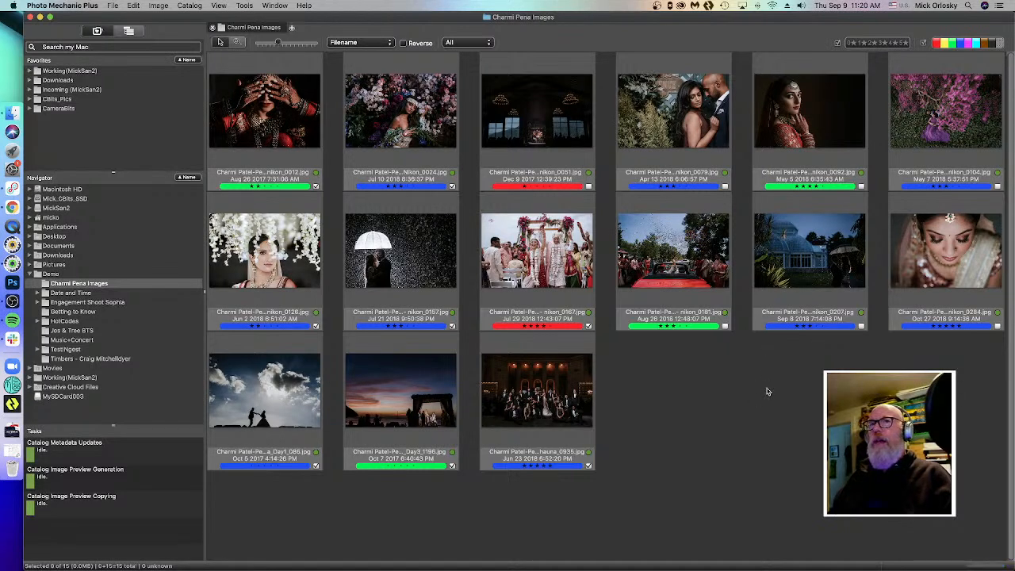
{"action": "left_click", "coordinate": [943, 43]}
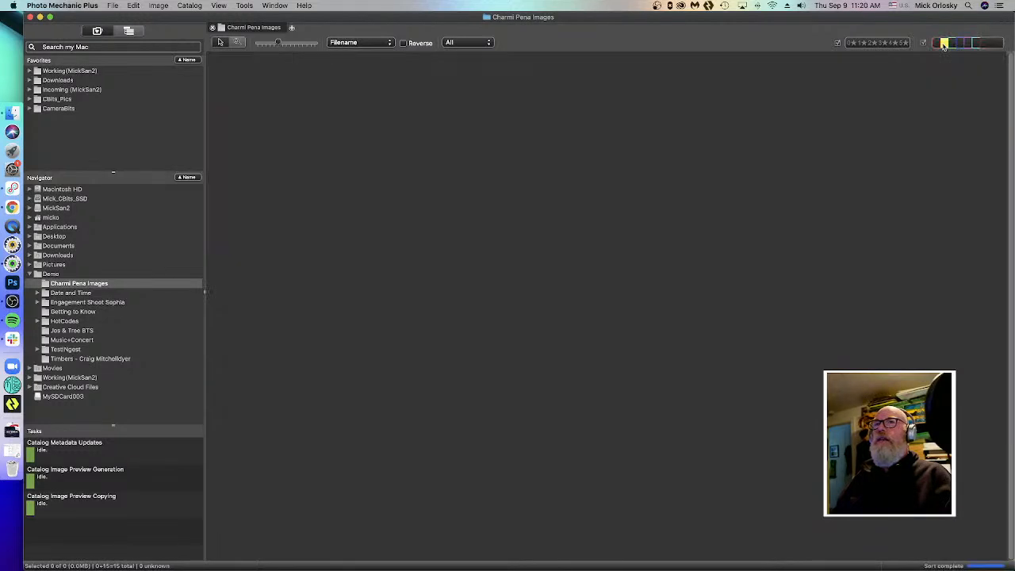
{"action": "left_click", "coordinate": [948, 44]}
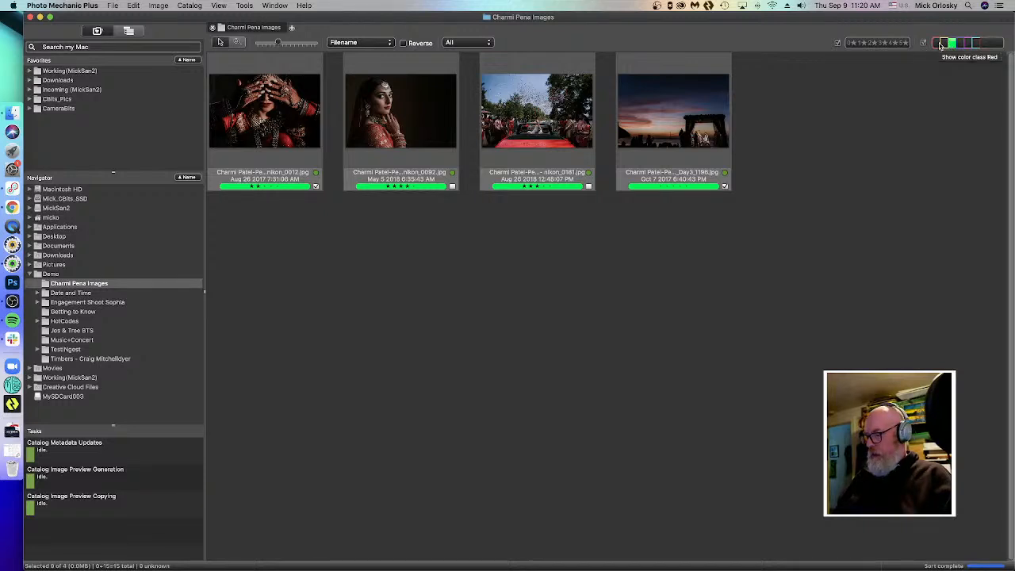
{"action": "left_click", "coordinate": [935, 44]}
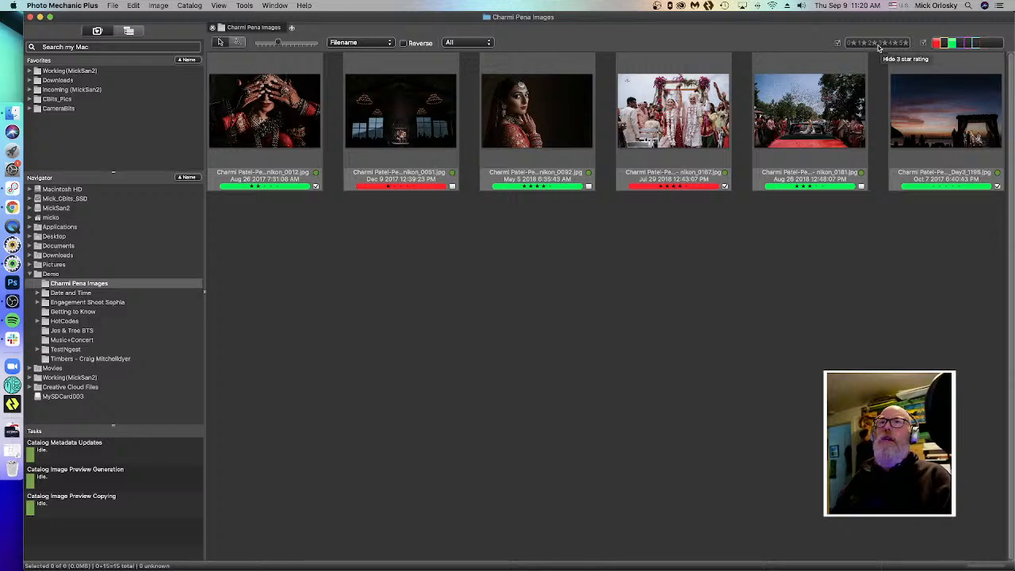
- Limit the filtered images to four- and five-star ratings, and restore all star ratings and color classes
{"action": "left_click", "coordinate": [851, 43]}
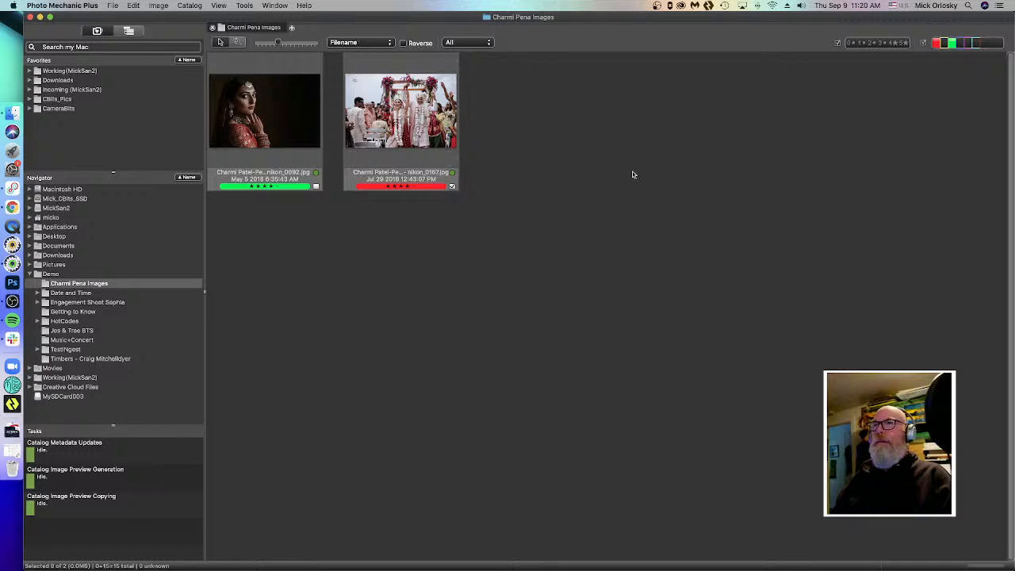
{"action": "left_click", "coordinate": [870, 48]}
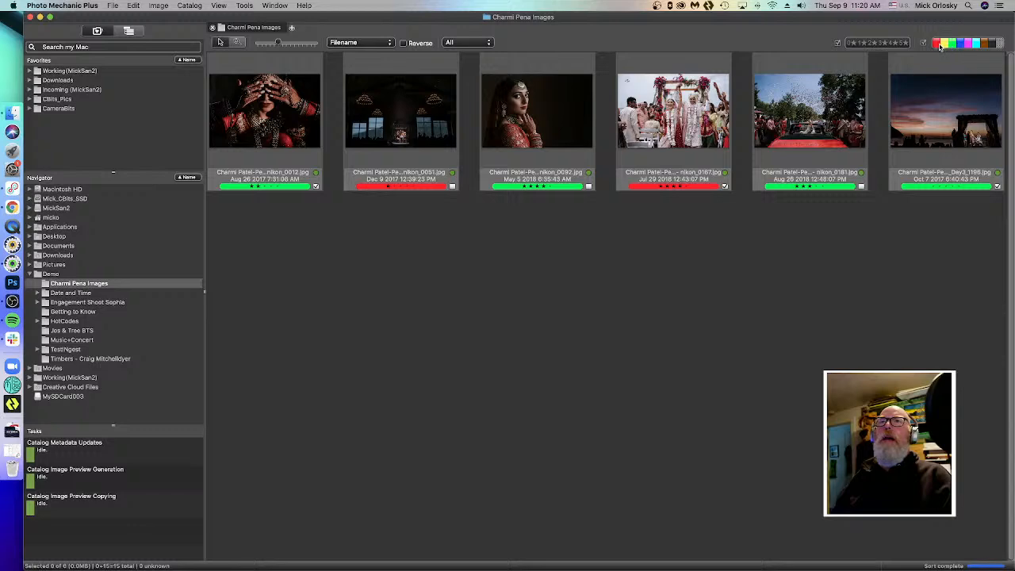
- Show all color classes again, filter the contact sheet to tagged images only, and return the filter to all images
{"action": "left_click", "coordinate": [940, 45]}
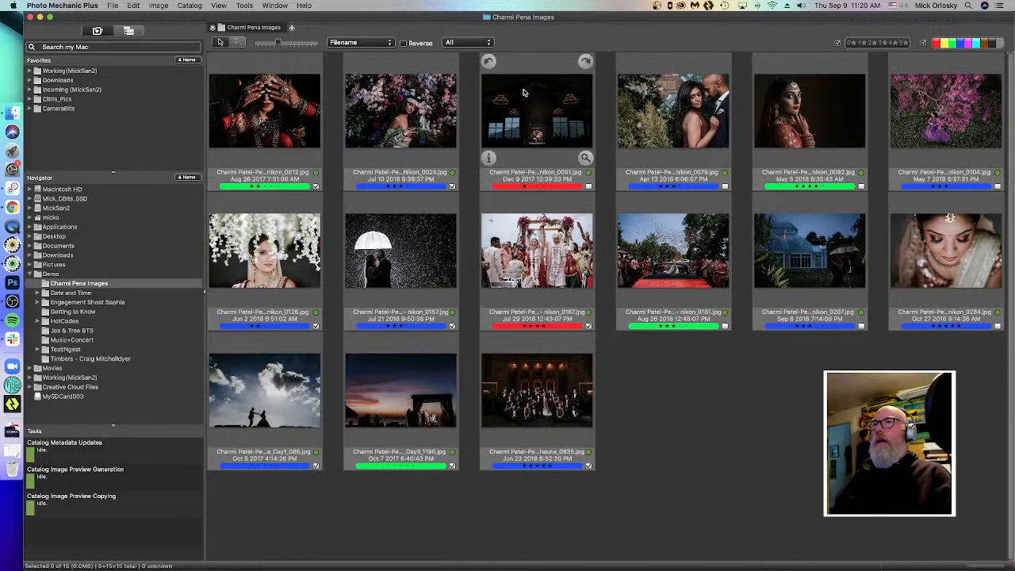
{"action": "left_click", "coordinate": [457, 45]}
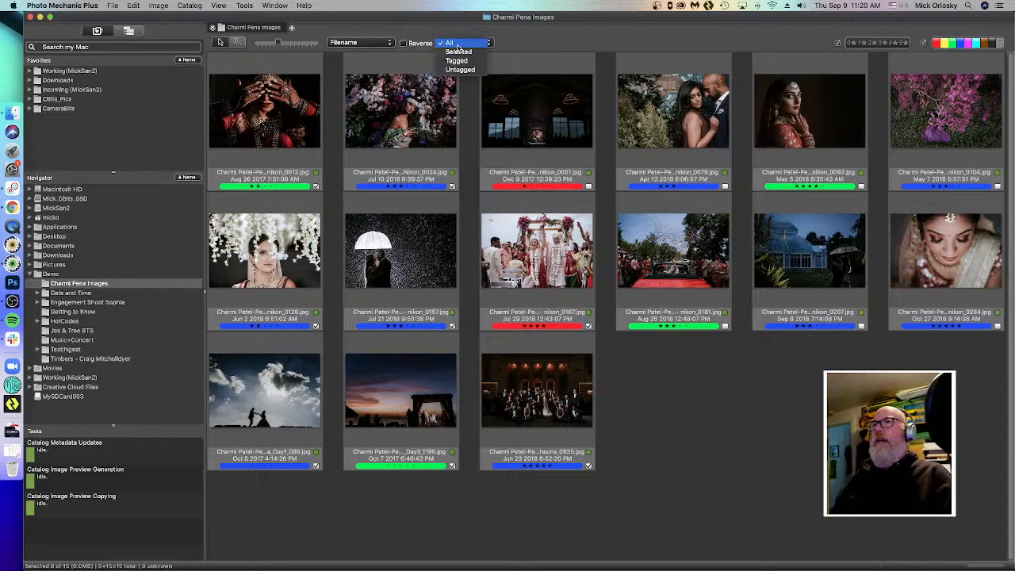
{"action": "left_click", "coordinate": [516, 39]}
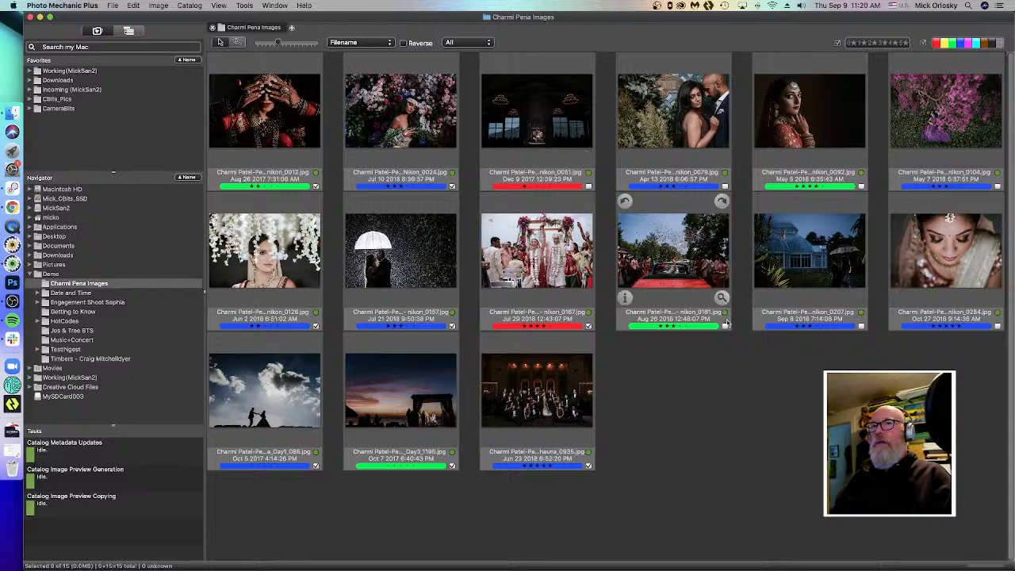
{"action": "left_click", "coordinate": [468, 42]}
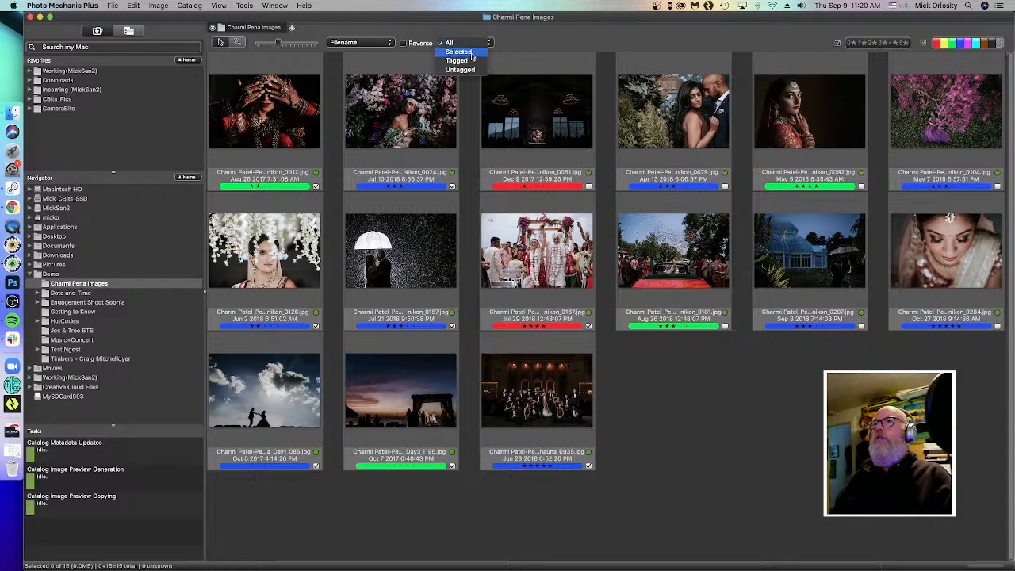
{"action": "left_click", "coordinate": [471, 61]}
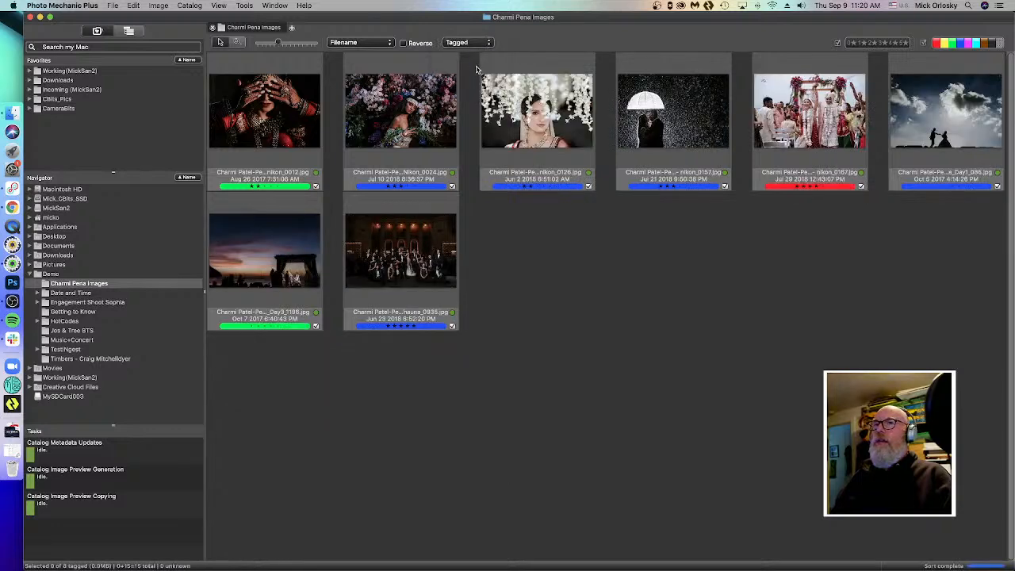
{"action": "left_click", "coordinate": [468, 42]}
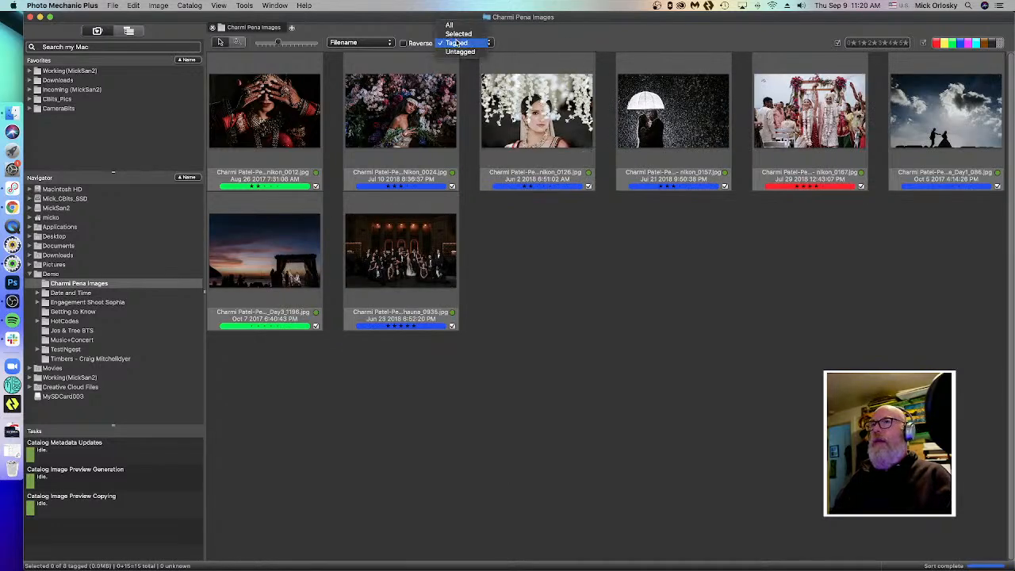
{"action": "left_click", "coordinate": [460, 29]}
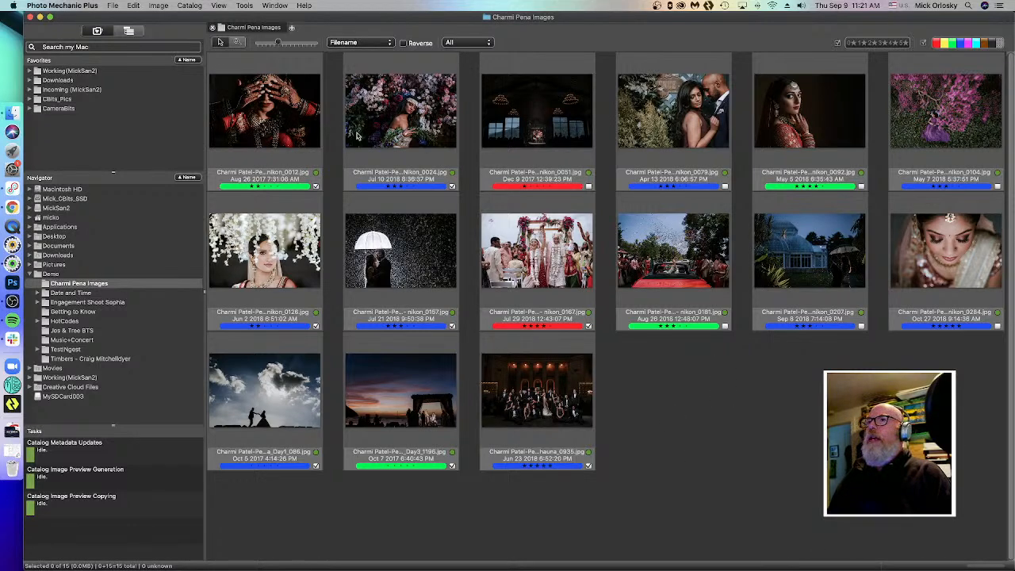
- Open image 0012 in the preview window, narrow and reposition the window, and close the preview
{"action": "double_click", "coordinate": [276, 125]}
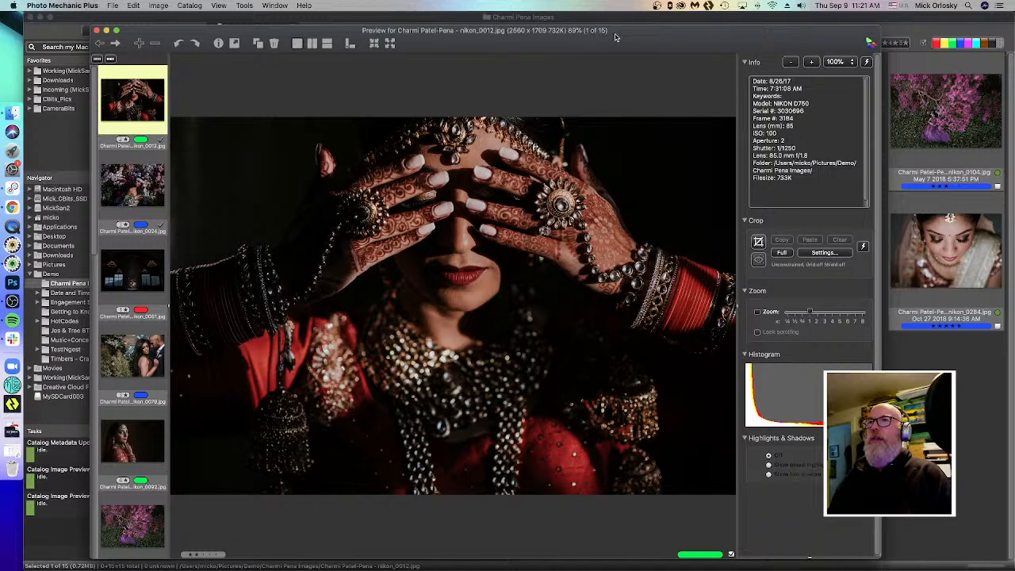
{"action": "left_click_drag", "start_coordinate": [879, 24], "coordinate": [817, 26]}
{"action": "left_click_drag", "start_coordinate": [697, 40], "coordinate": [696, 28]}
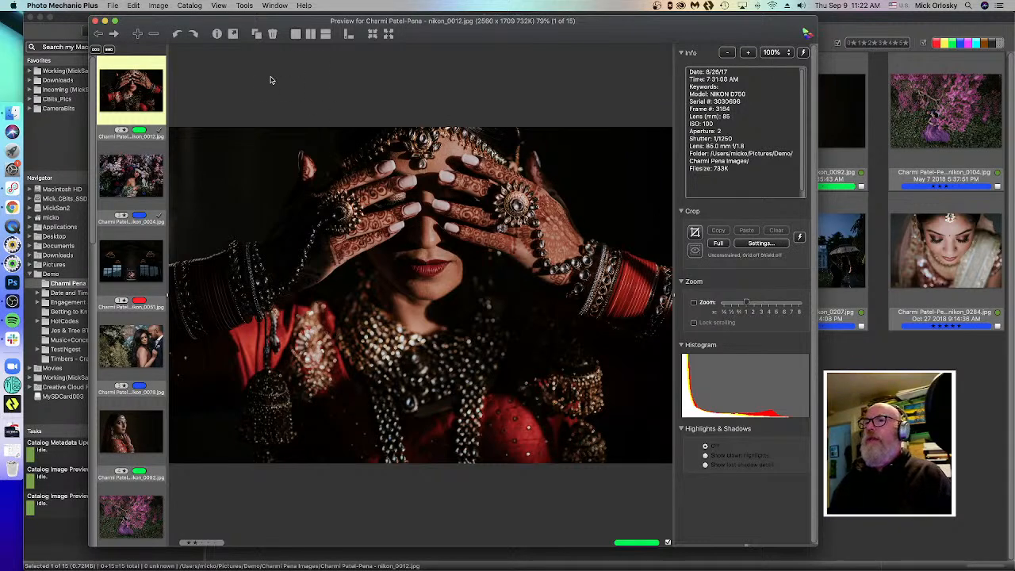
{"action": "left_click", "coordinate": [95, 21]}
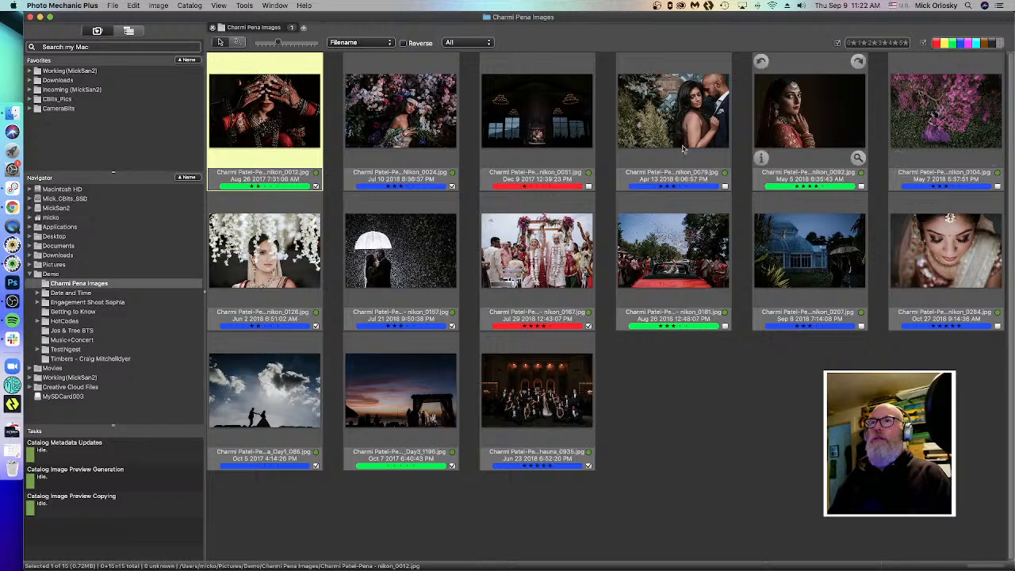
- Hide the color classes one by one until only red images are displayed, and show all color classes again
{"action": "left_click", "coordinate": [945, 45]}
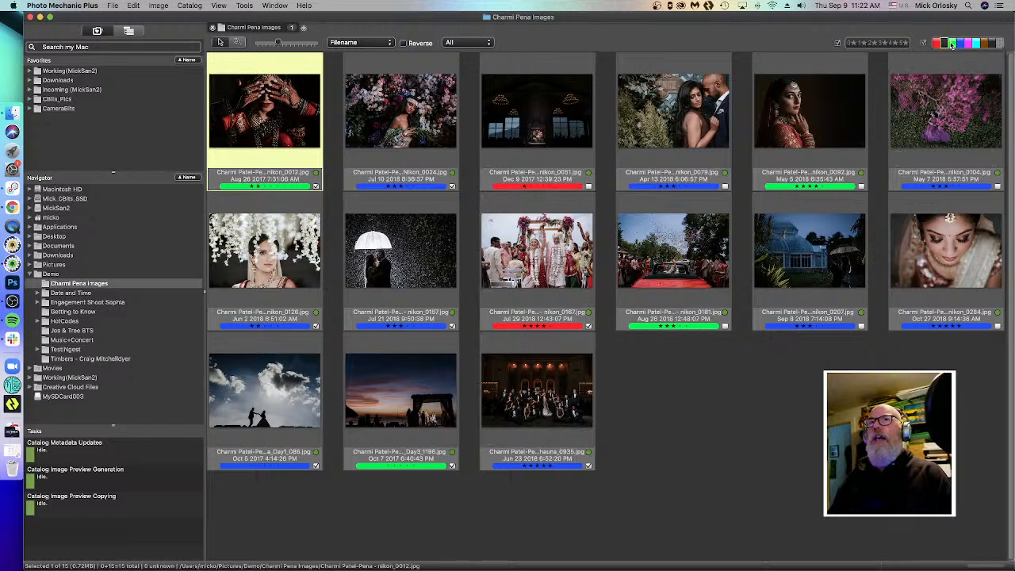
{"action": "left_click", "coordinate": [953, 44]}
{"action": "left_click", "coordinate": [962, 45]}
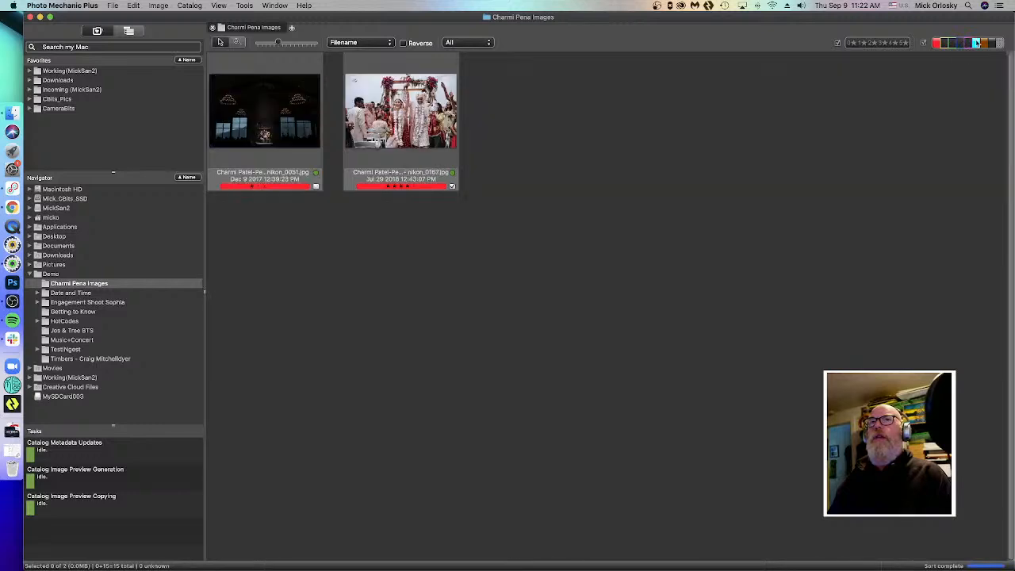
{"action": "left_click", "coordinate": [975, 45]}
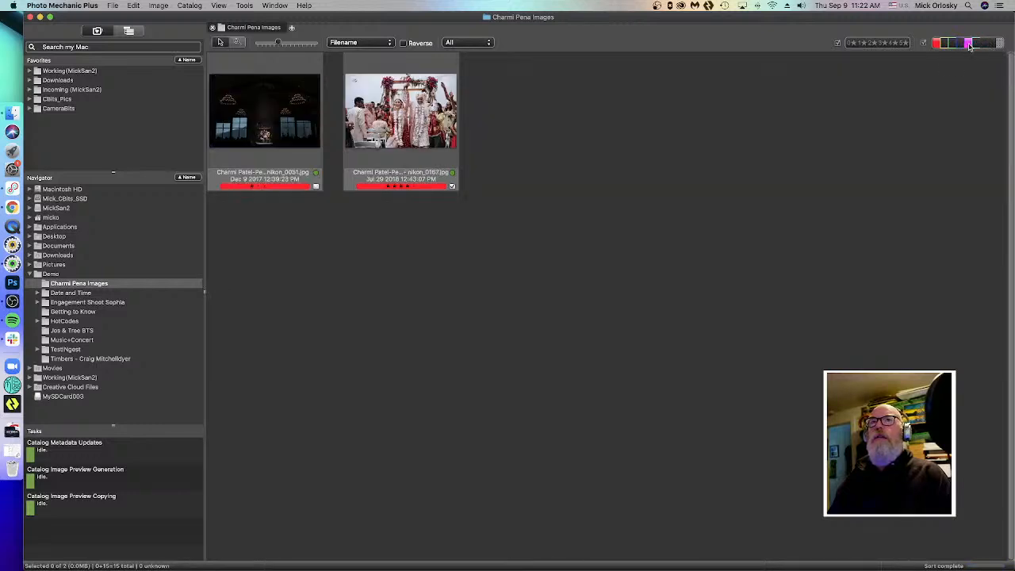
{"action": "left_click", "coordinate": [968, 45]}
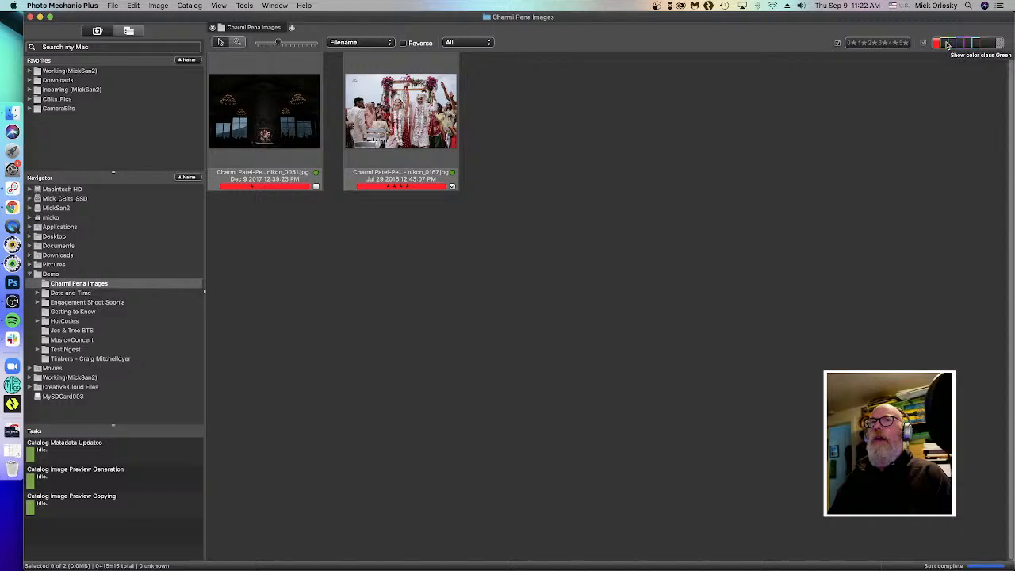
{"action": "left_click_drag", "start_coordinate": [946, 44], "coordinate": [998, 46]}
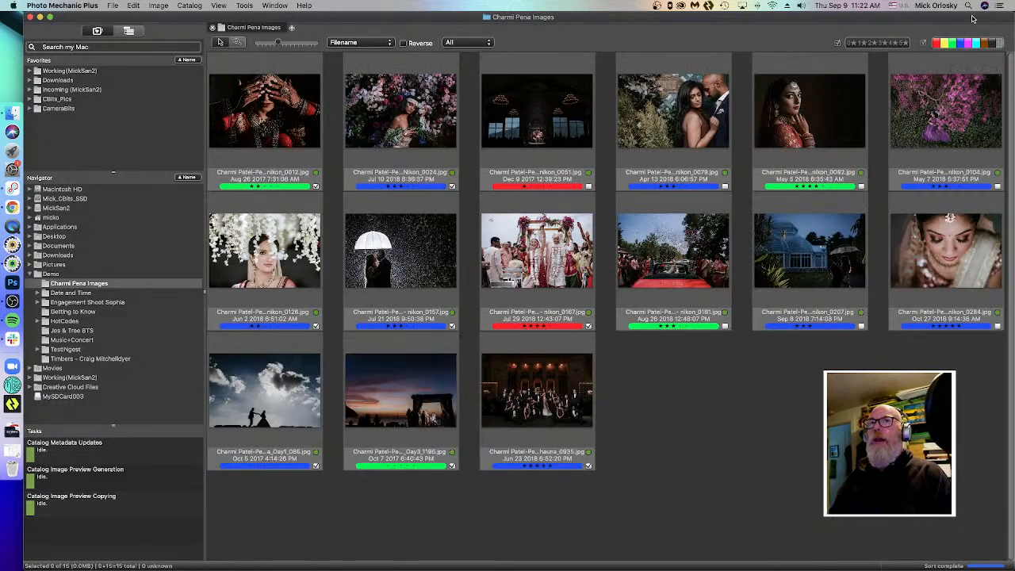
- Isolate the red color class in a single action, and re-enable all the other color classes
{"action": "left_click", "coordinate": [937, 44], "text": "alt"}
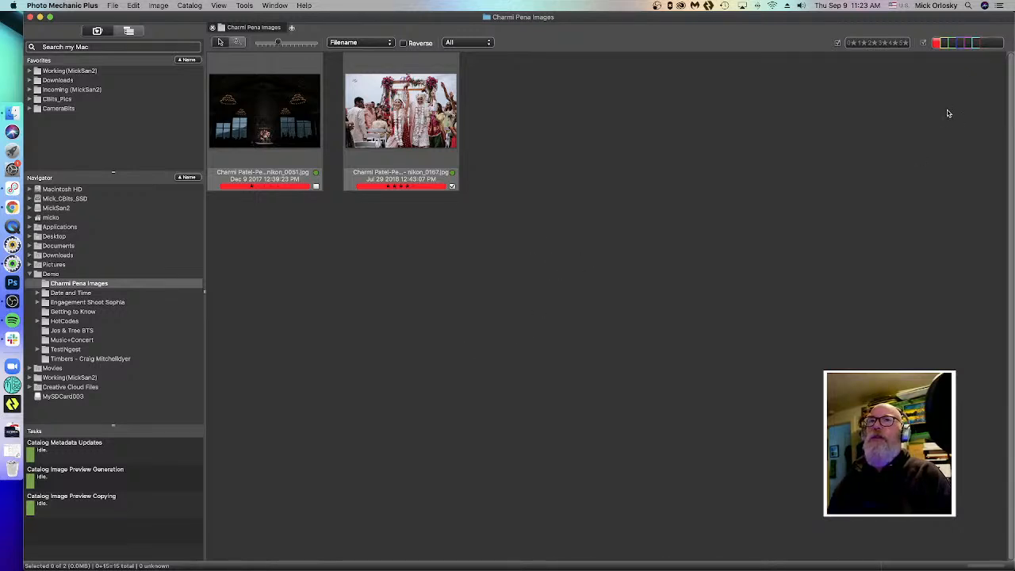
{"action": "left_click_drag", "start_coordinate": [945, 45], "coordinate": [1005, 46]}
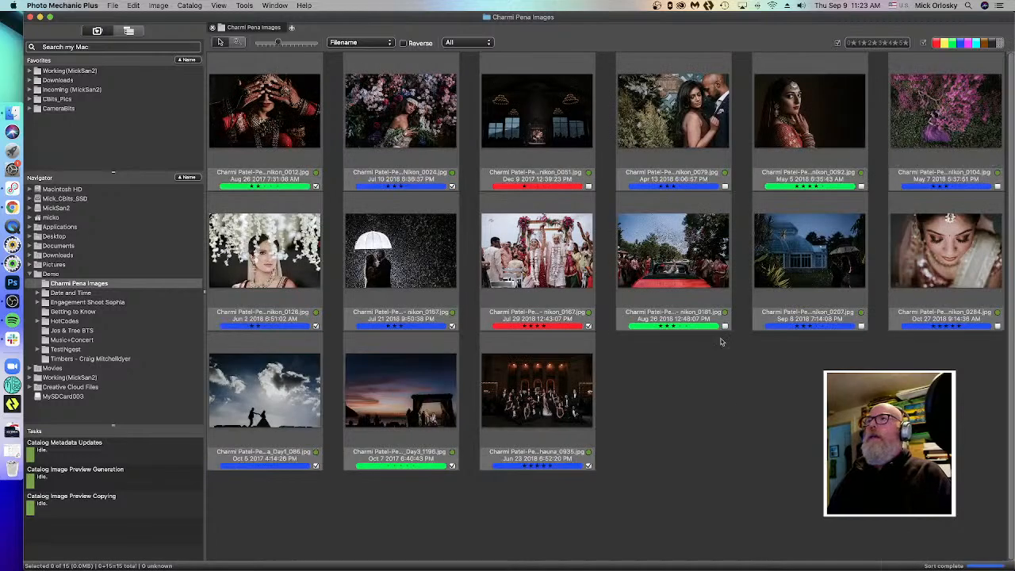
- Open image 0012 in the preview window and look through the thumbnail strip
{"action": "double_click", "coordinate": [268, 125]}
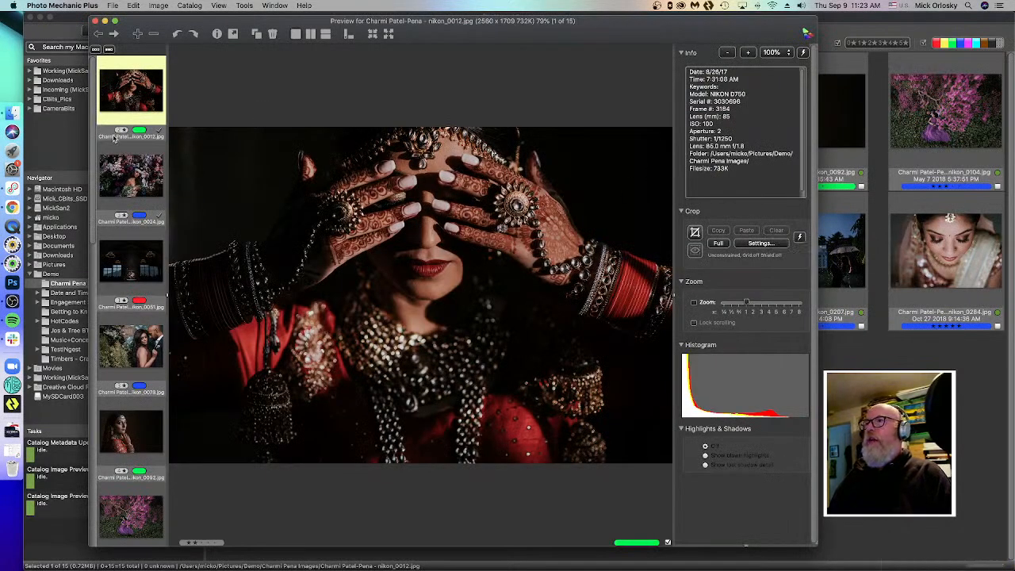
{"action": "scroll", "coordinate": [96, 259], "scroll_direction": "down", "scroll_amount": 2}
{"action": "scroll", "coordinate": [96, 258], "scroll_direction": "down", "scroll_amount": 1}
{"action": "scroll", "coordinate": [109, 262], "scroll_direction": "up", "scroll_amount": 3}
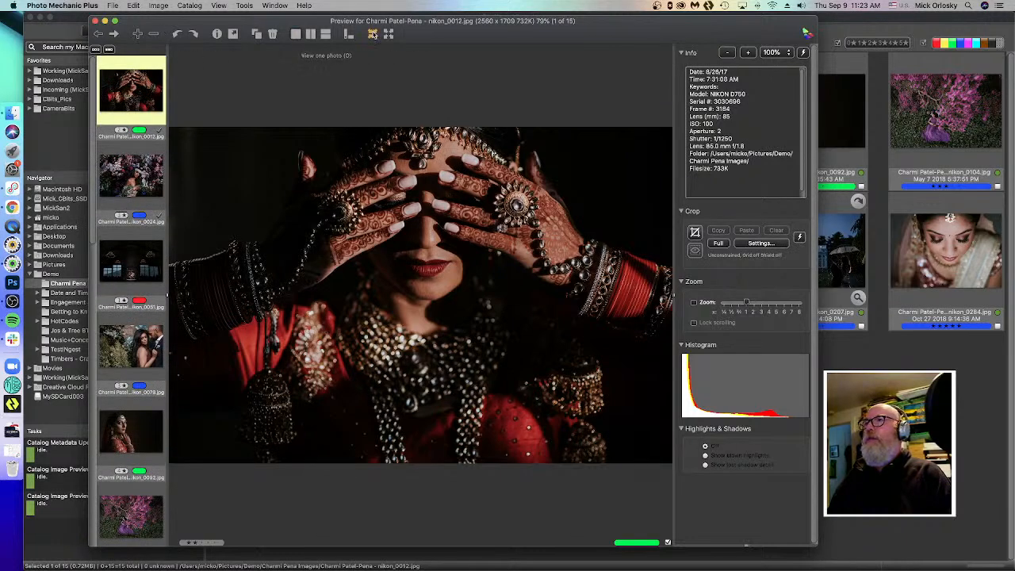
- Try the stacked two-photo view, the horizontal thumbnail strip and the image-only display in the preview, restoring the original layout after each
{"action": "left_click", "coordinate": [324, 35]}
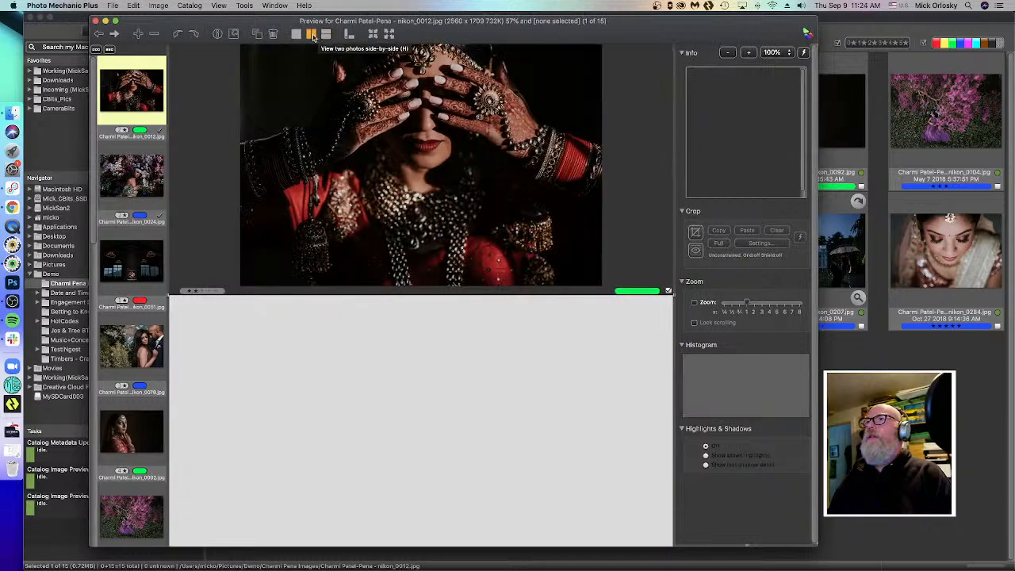
{"action": "left_click", "coordinate": [297, 35]}
{"action": "left_click", "coordinate": [350, 35]}
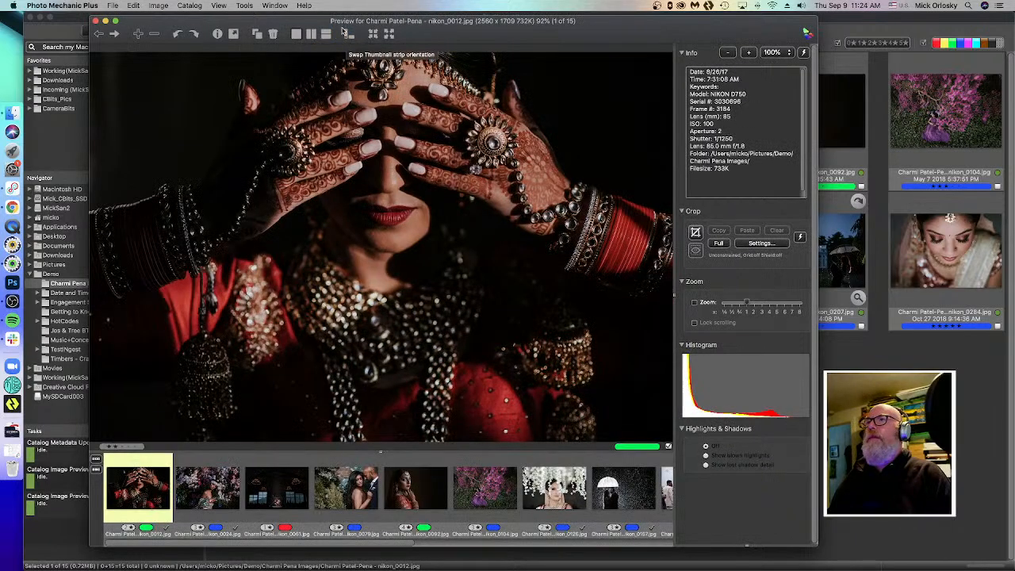
{"action": "left_click", "coordinate": [347, 36]}
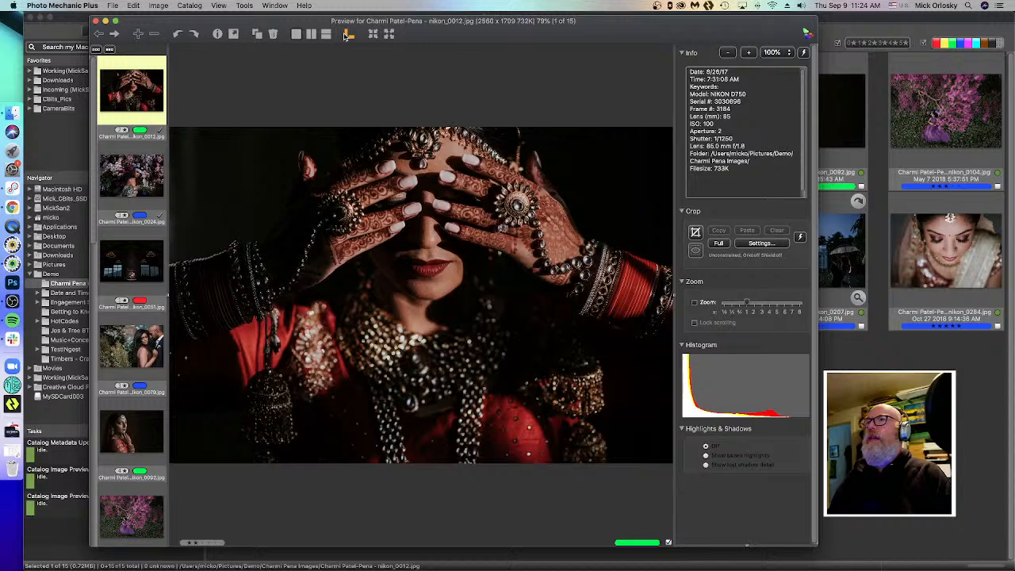
{"action": "left_click", "coordinate": [389, 35]}
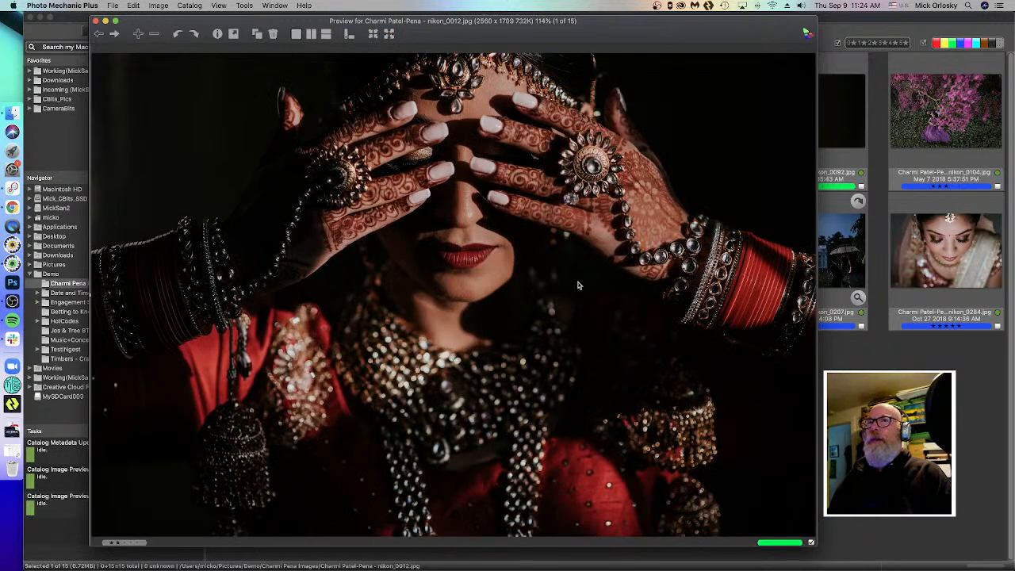
{"action": "left_click", "coordinate": [373, 34]}
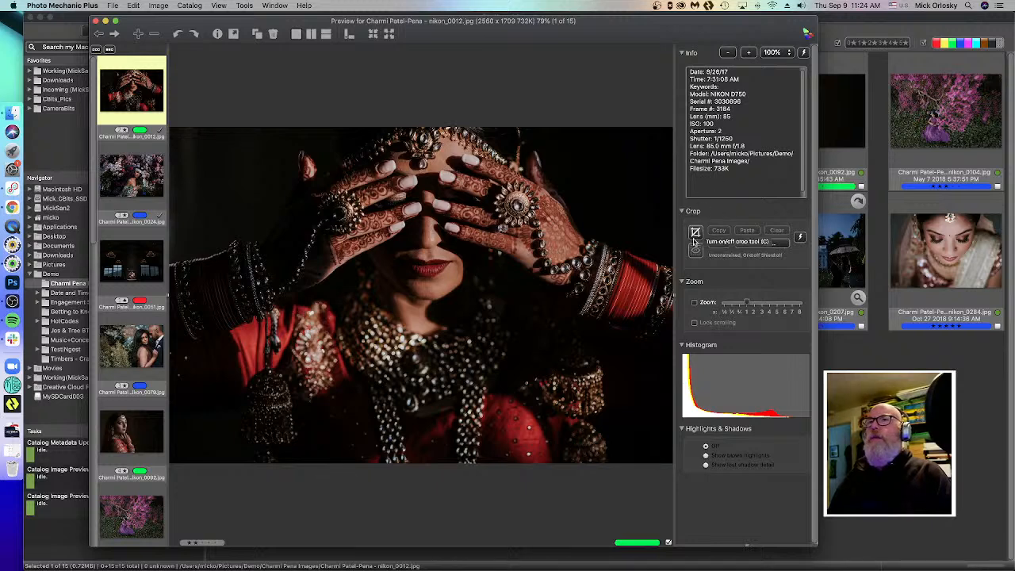
- Crop image 0012 around the covered face and hands, and shift the crop frame slightly downward from the photo's upper edge
{"action": "left_click", "coordinate": [694, 237]}
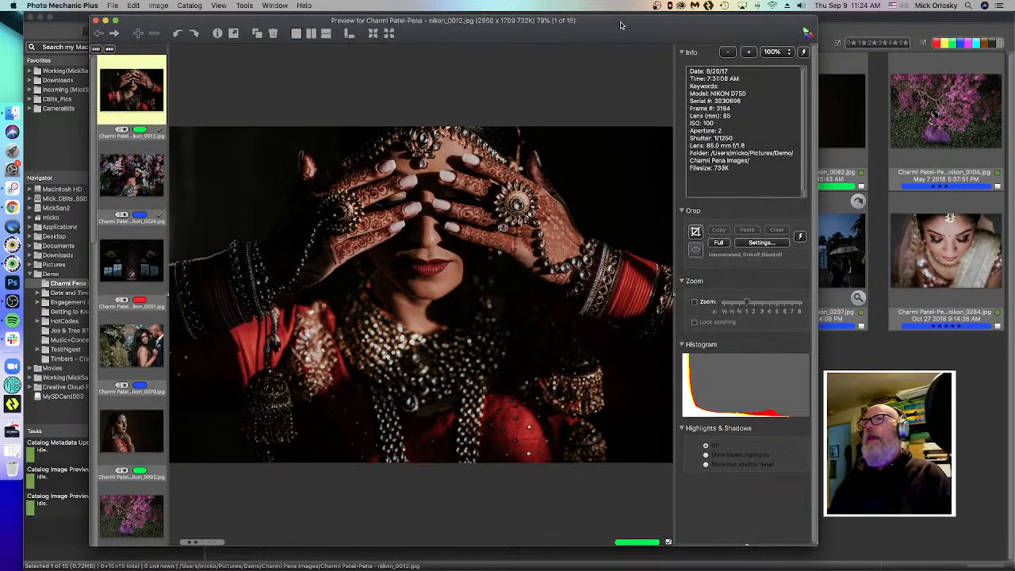
{"action": "left_click_drag", "start_coordinate": [621, 28], "coordinate": [613, 33]}
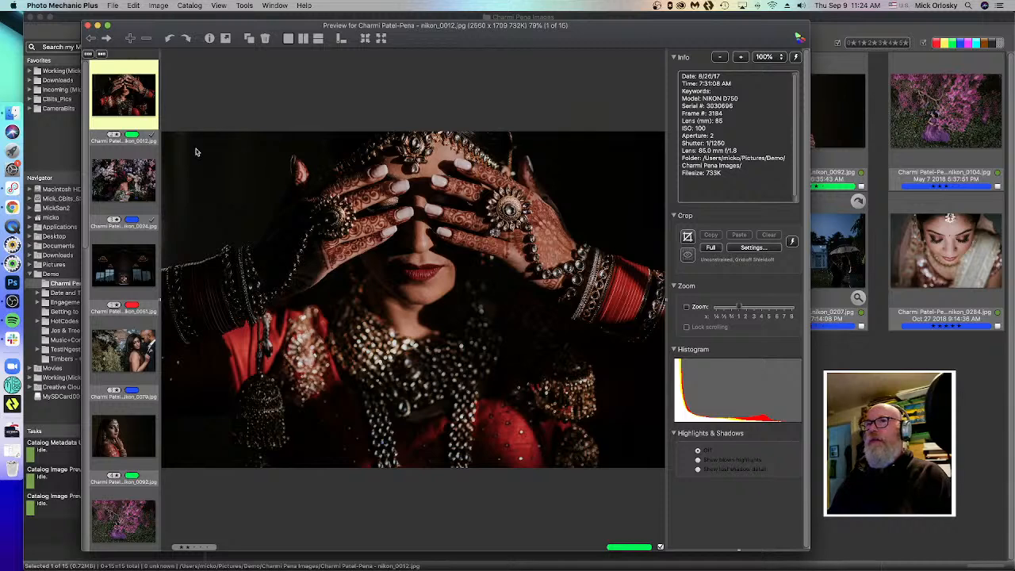
{"action": "left_click", "coordinate": [688, 238]}
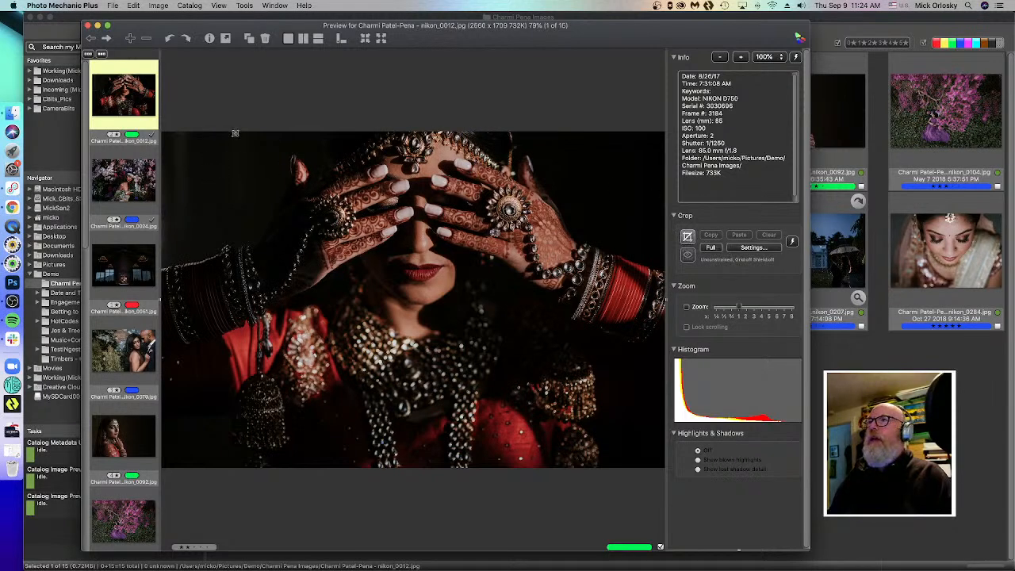
{"action": "left_click_drag", "start_coordinate": [235, 132], "coordinate": [594, 359]}
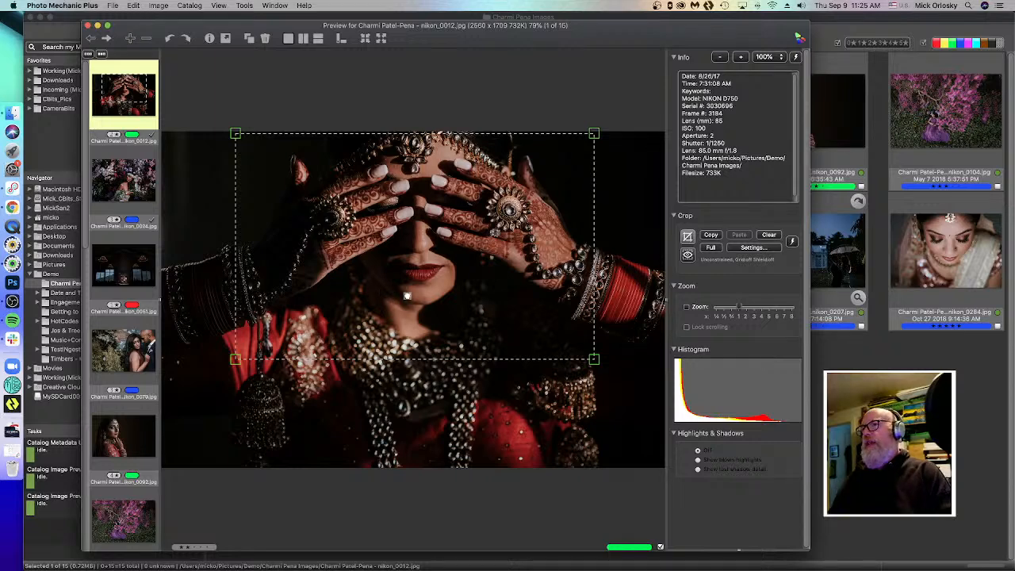
{"action": "mouse_move", "coordinate": [608, 367]}
{"action": "left_mouse_down"}
{"action": "mouse_move", "coordinate": [591, 392]}
{"action": "mouse_move", "coordinate": [600, 377]}
{"action": "left_mouse_up"}
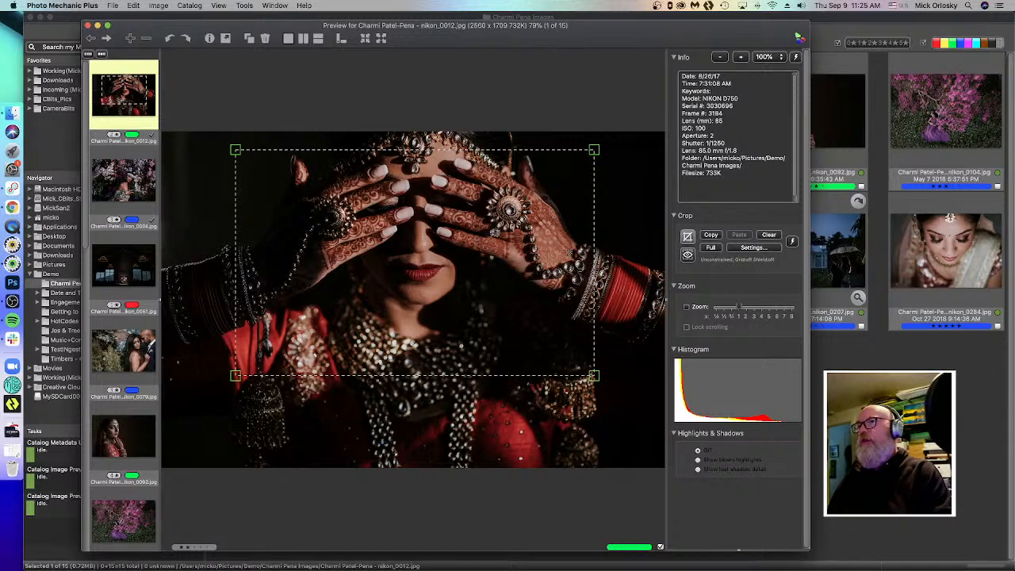
- Compare image 0012 as cropped and uncropped in the preview, finishing with the cropped view
{"action": "key", "text": "p"}
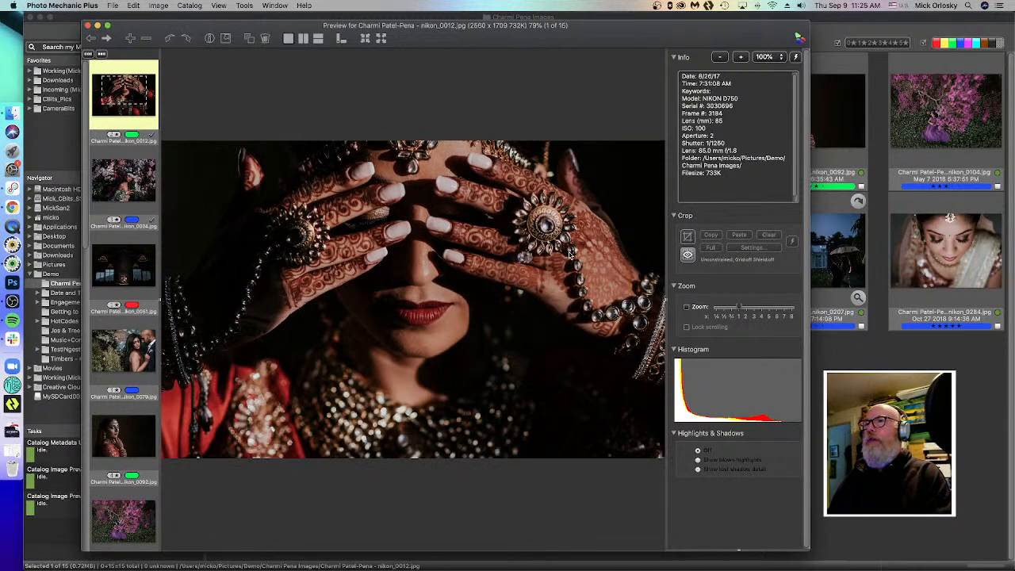
{"action": "key", "text": "p"}
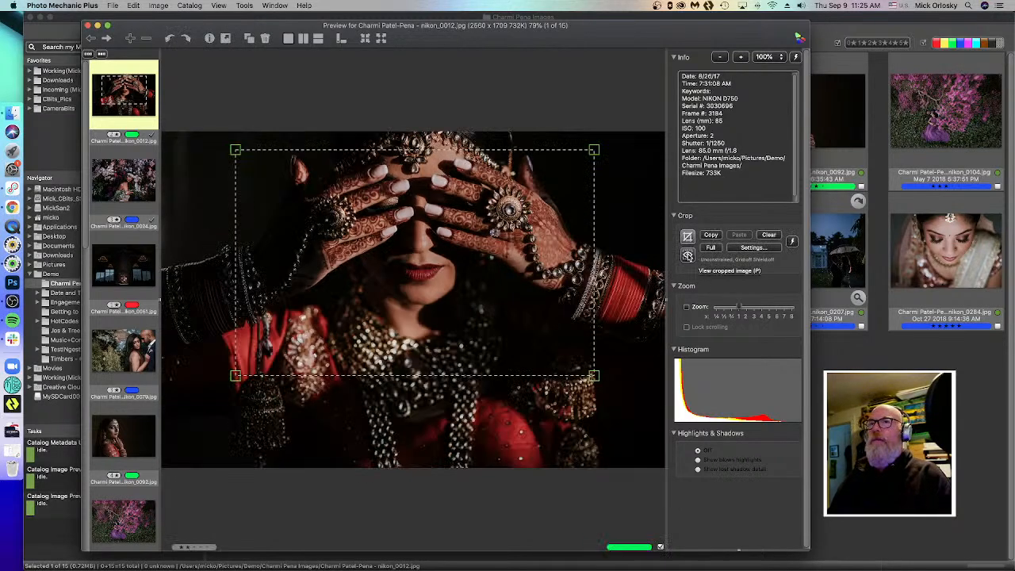
{"action": "left_click", "coordinate": [688, 255]}
{"action": "left_click", "coordinate": [687, 255]}
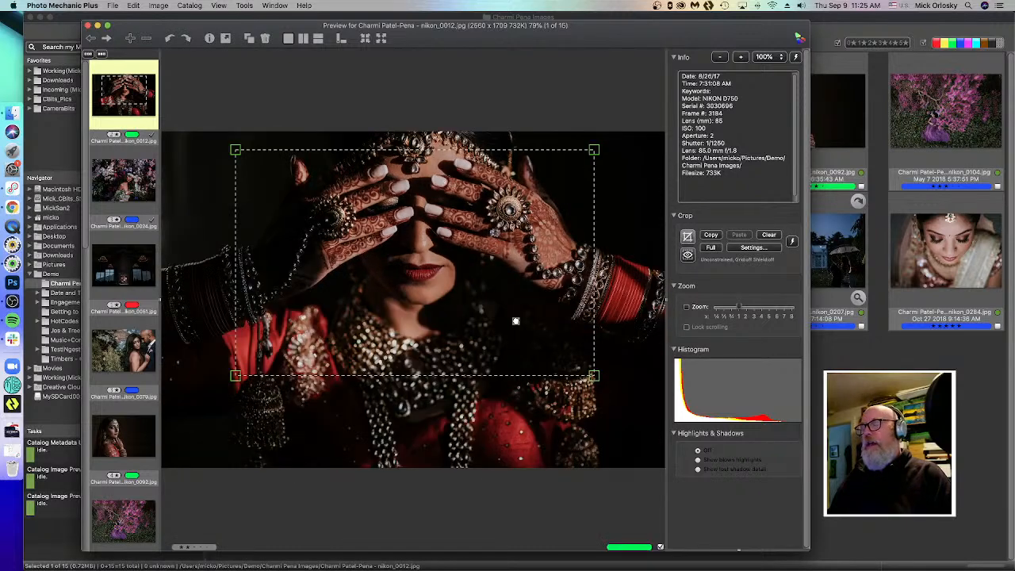
{"action": "key", "text": "p"}
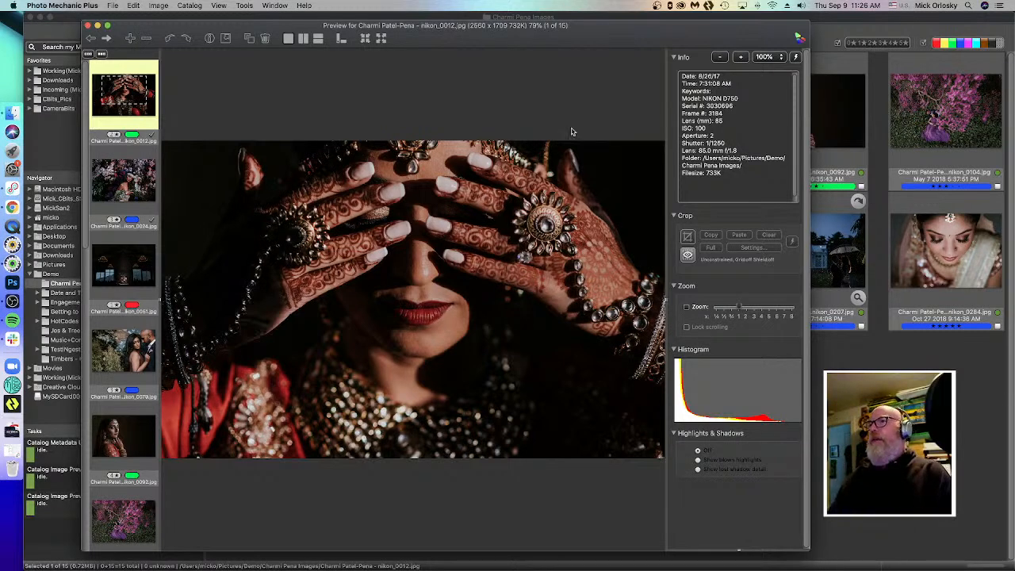
- Close the preview of image 0012 and clear the contact sheet selection
{"action": "left_click", "coordinate": [88, 27]}
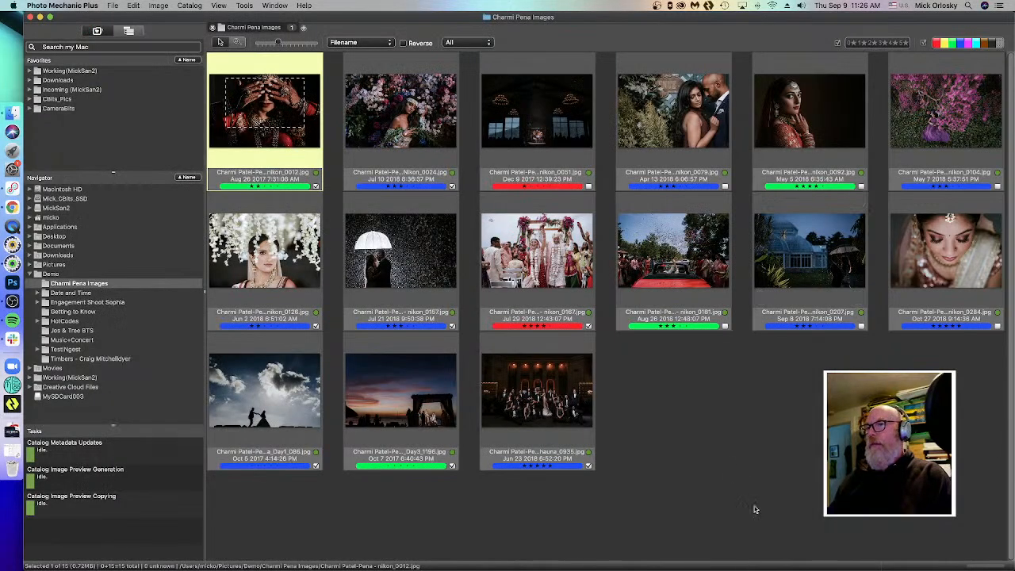
{"action": "left_click", "coordinate": [718, 458]}
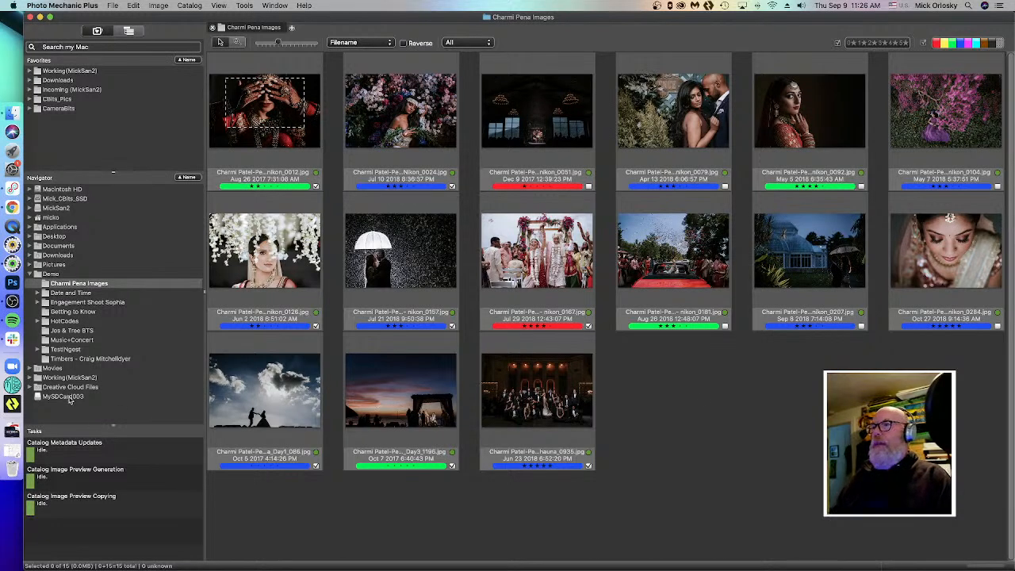
- Open the memory card MySDCard003 in a new contact sheet
{"action": "left_click", "coordinate": [69, 398]}
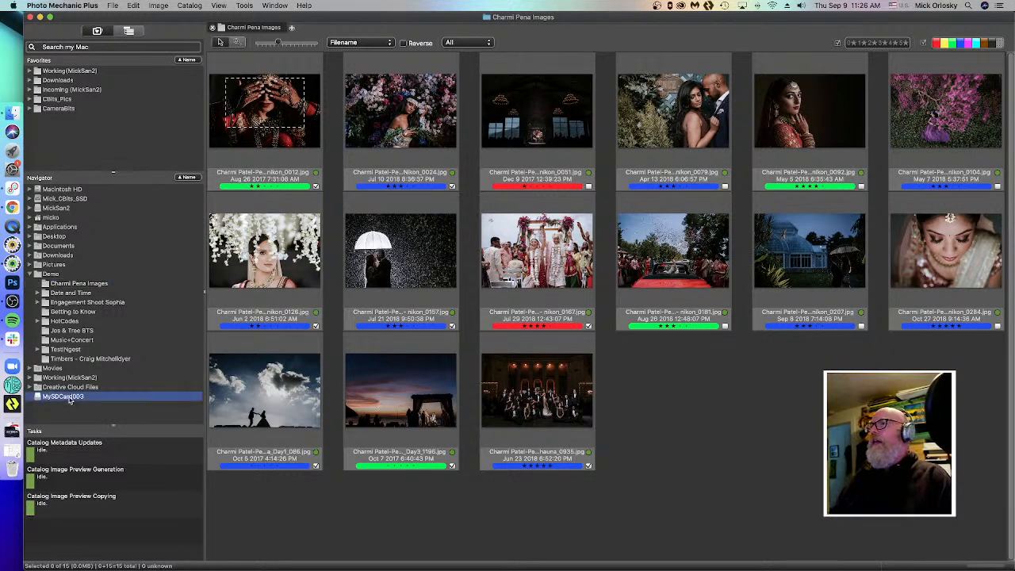
{"action": "right_click", "coordinate": [70, 399]}
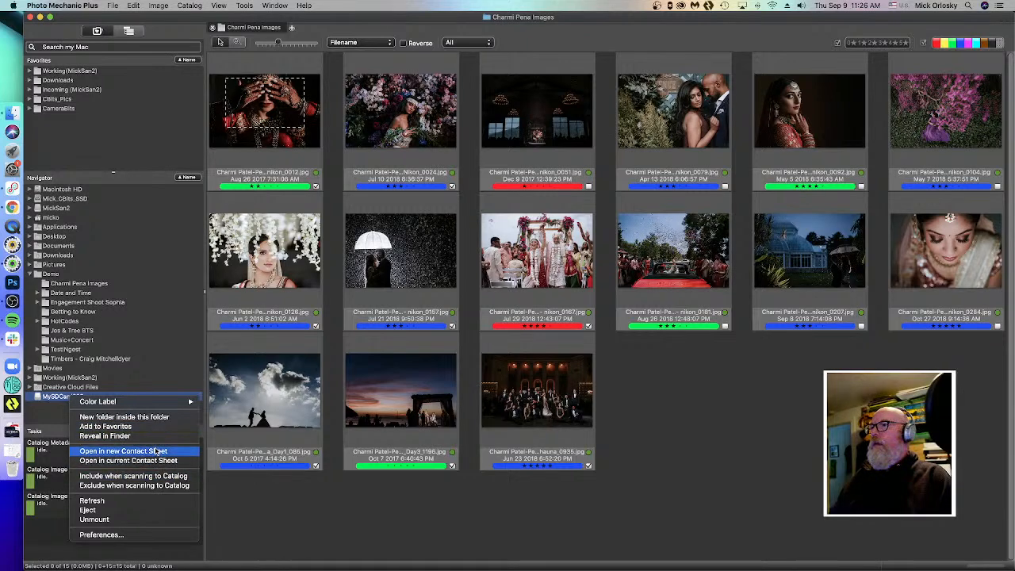
{"action": "right_click", "coordinate": [58, 398]}
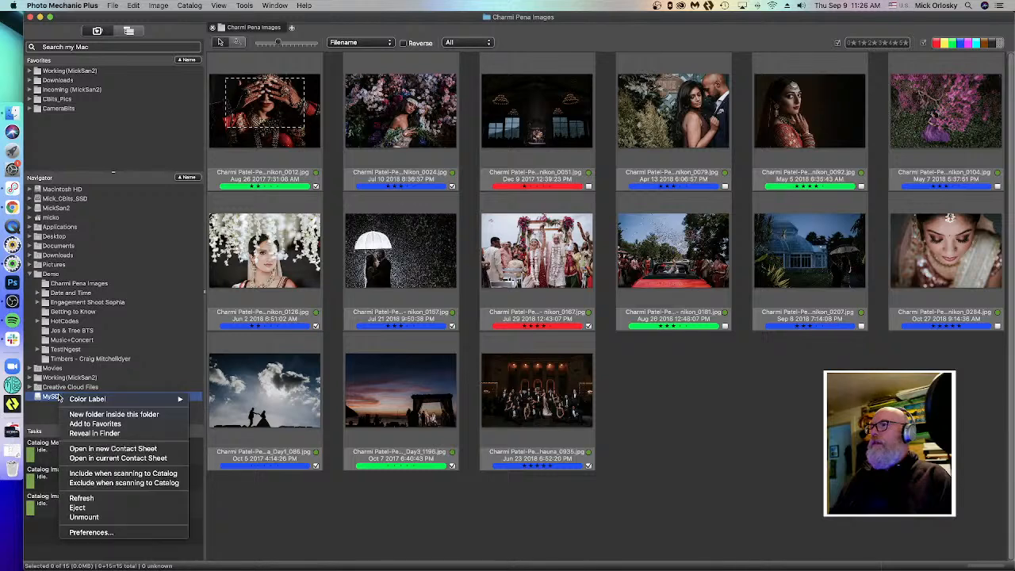
{"action": "left_click", "coordinate": [58, 398]}
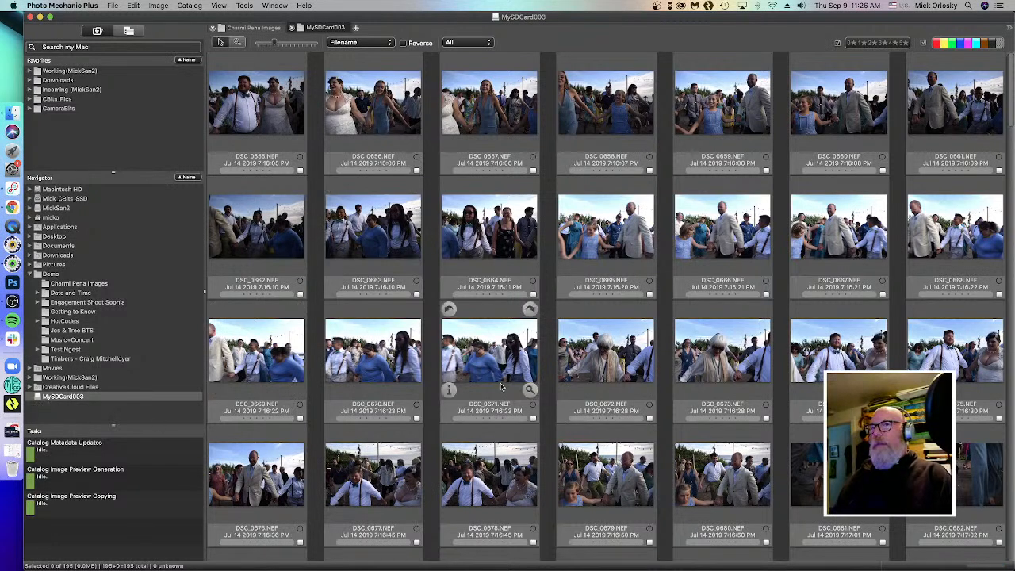
{"action": "left_click", "coordinate": [277, 125]}
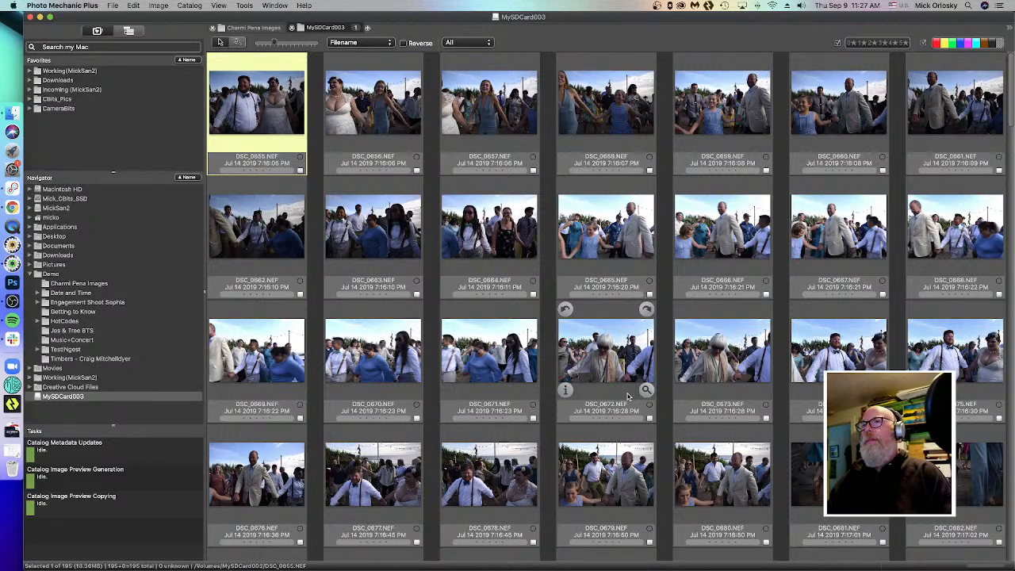
{"action": "left_click", "coordinate": [512, 224]}
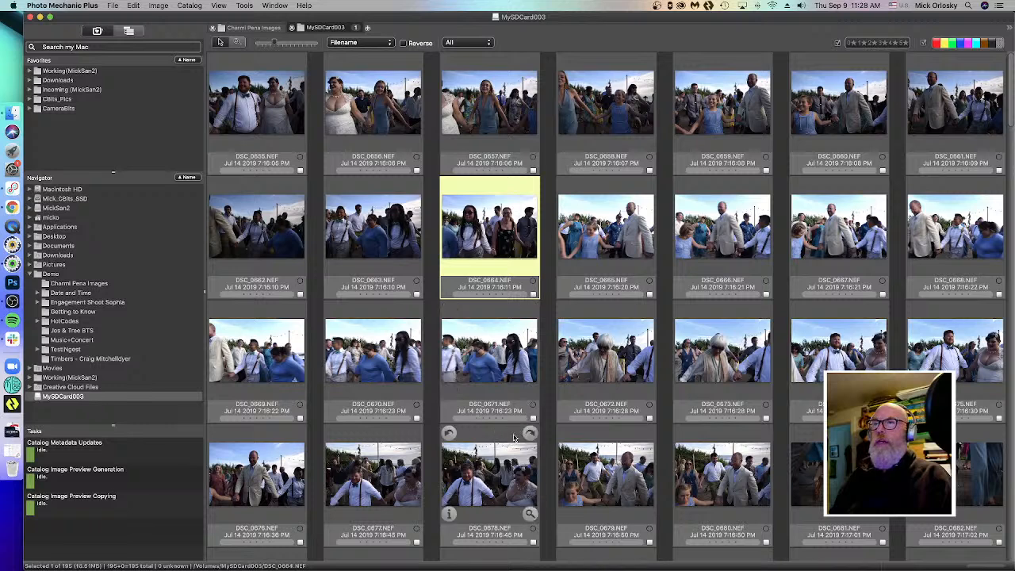
{"action": "left_click", "coordinate": [641, 363]}
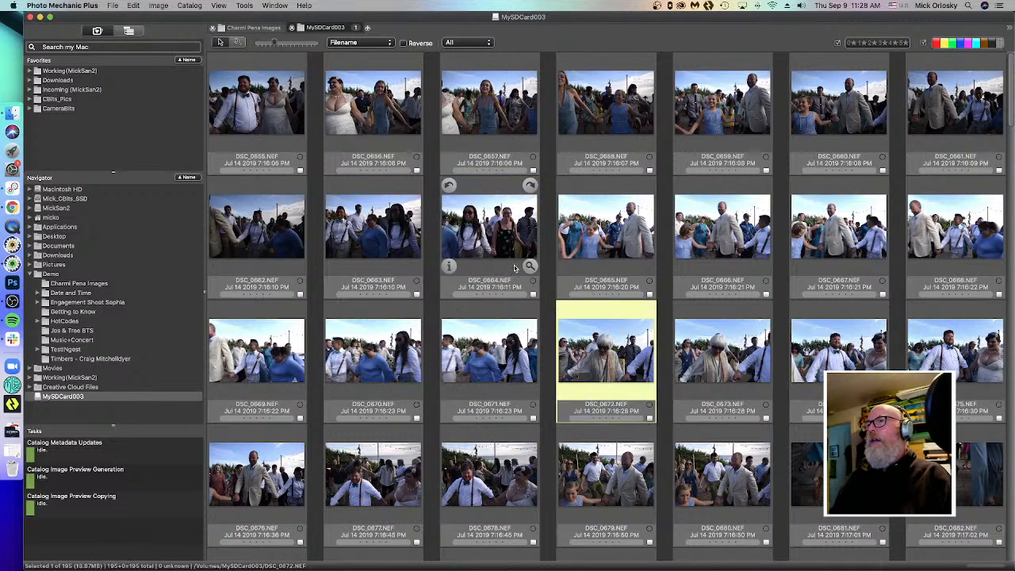
{"action": "left_click", "coordinate": [260, 235]}
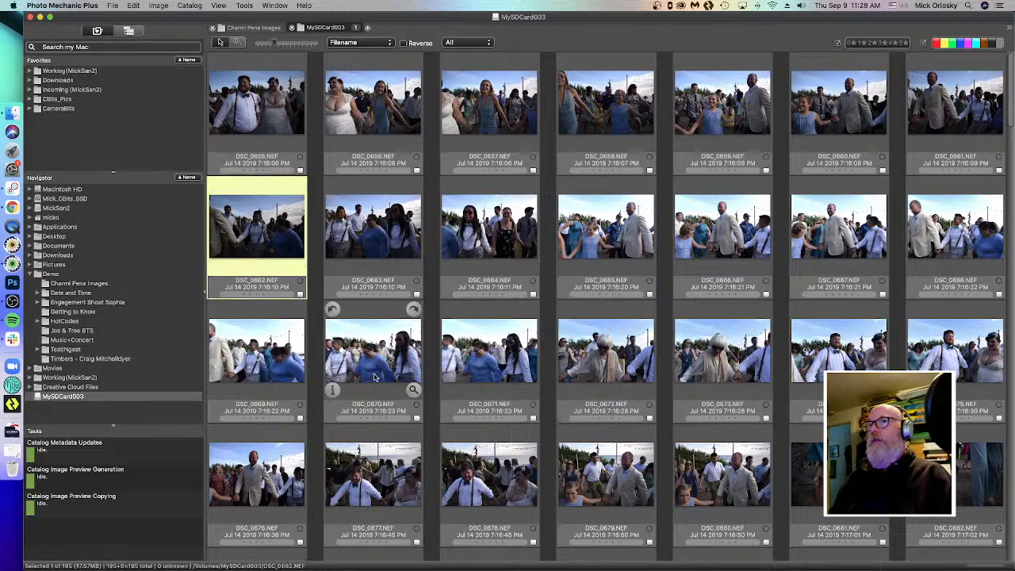
{"action": "left_click", "coordinate": [392, 234]}
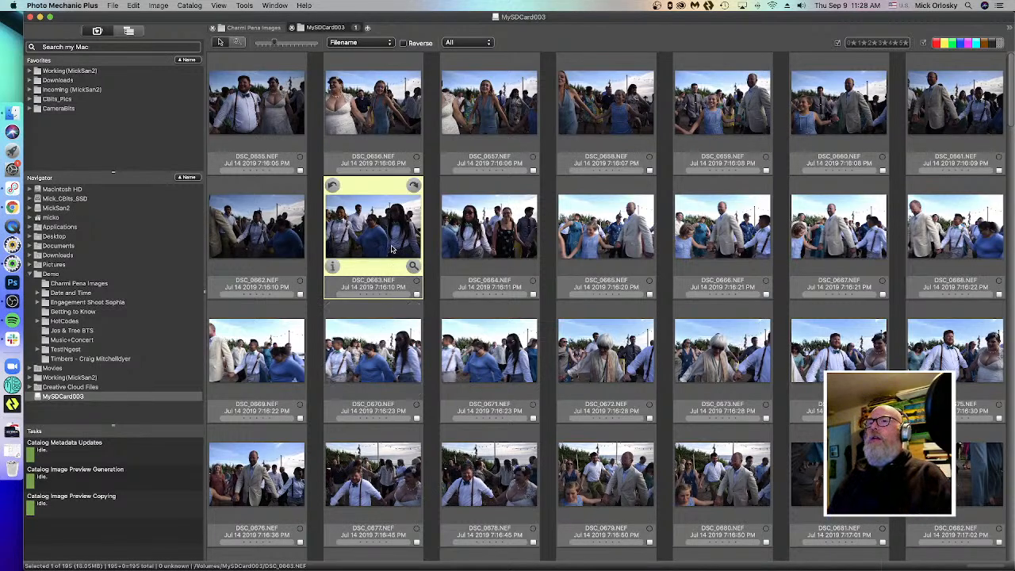
{"action": "left_click", "coordinate": [508, 358]}
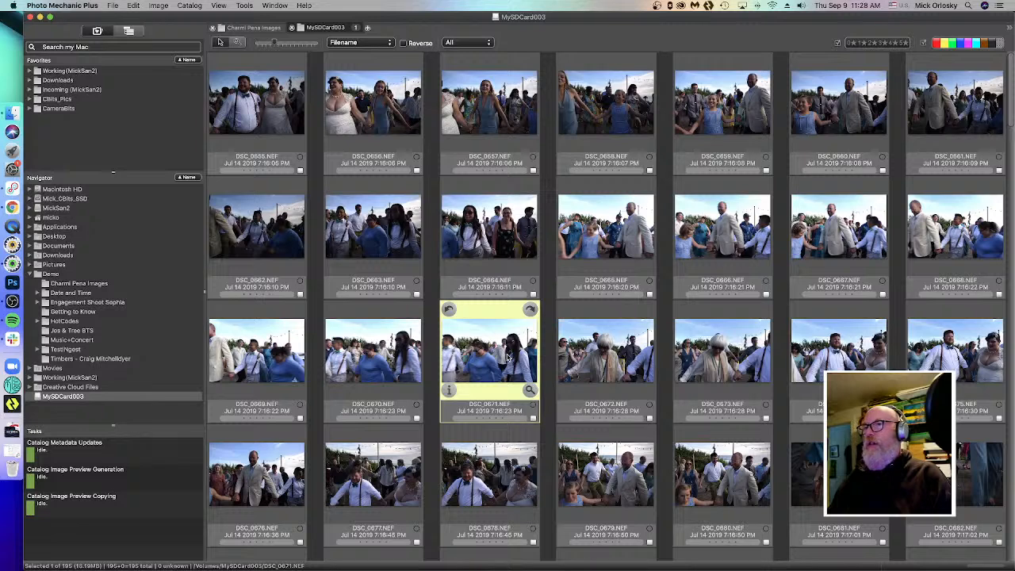
{"action": "left_click", "coordinate": [383, 227]}
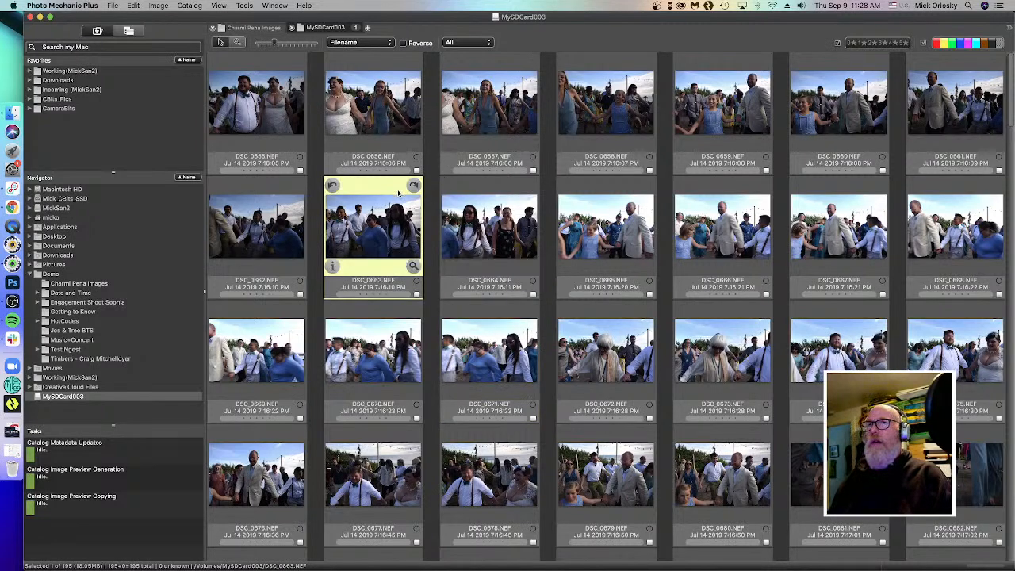
{"action": "left_click", "coordinate": [285, 241]}
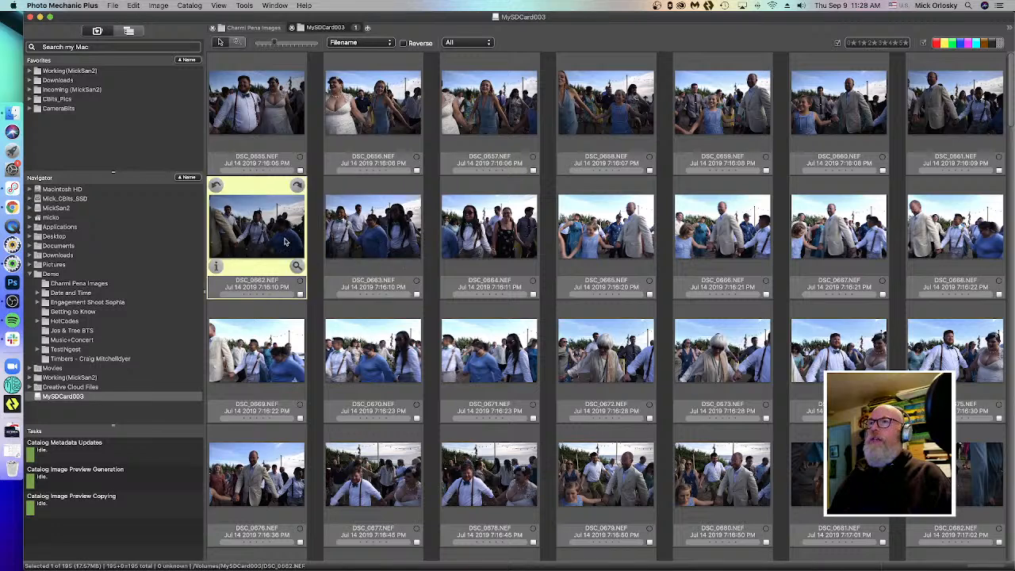
{"action": "left_click", "coordinate": [369, 236]}
{"action": "left_click", "coordinate": [381, 113]}
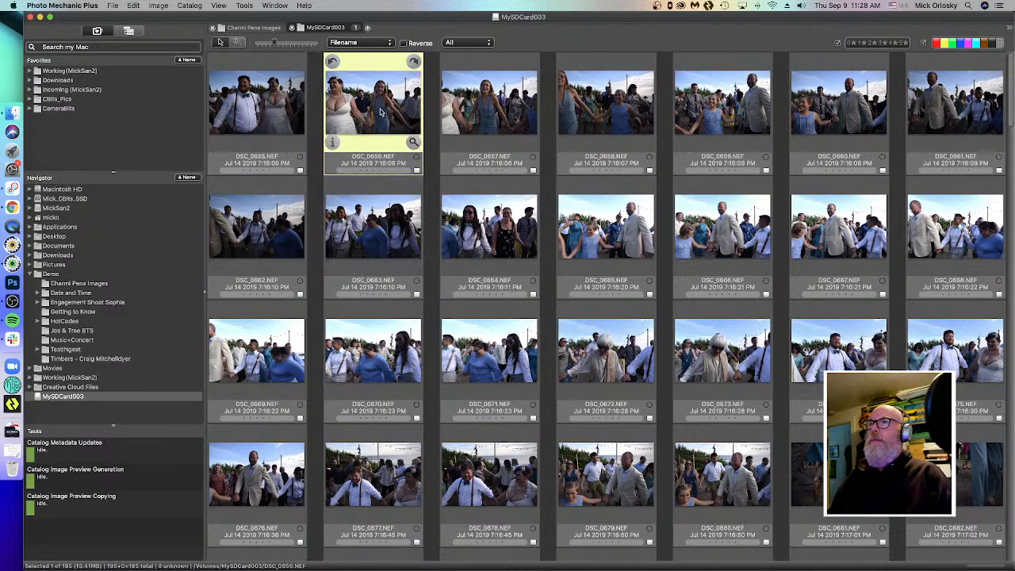
{"action": "left_click", "coordinate": [386, 383]}
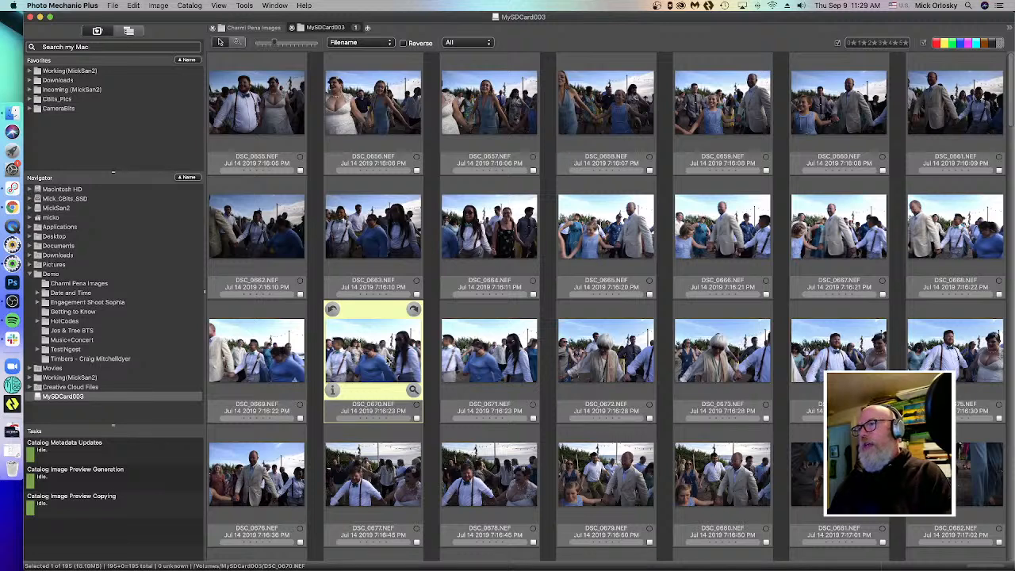
{"action": "left_click", "coordinate": [395, 231]}
{"action": "left_click", "coordinate": [373, 119]}
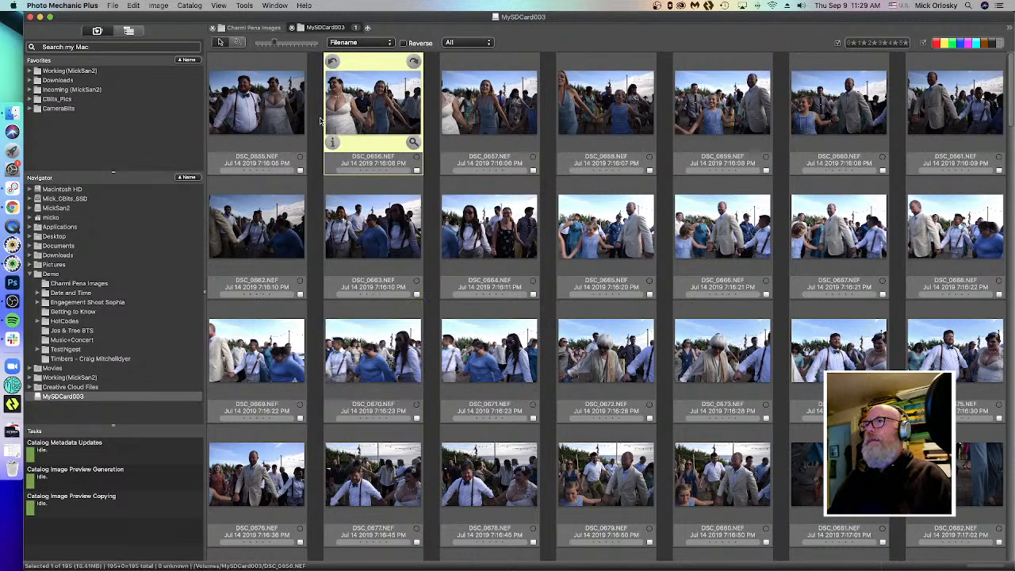
{"action": "left_click", "coordinate": [282, 123]}
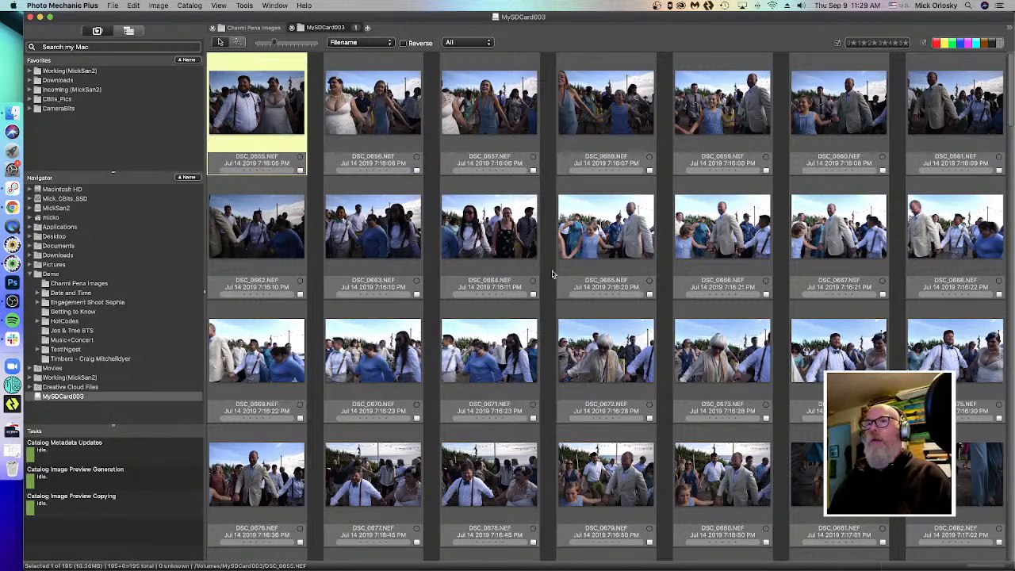
{"action": "left_click", "coordinate": [501, 369]}
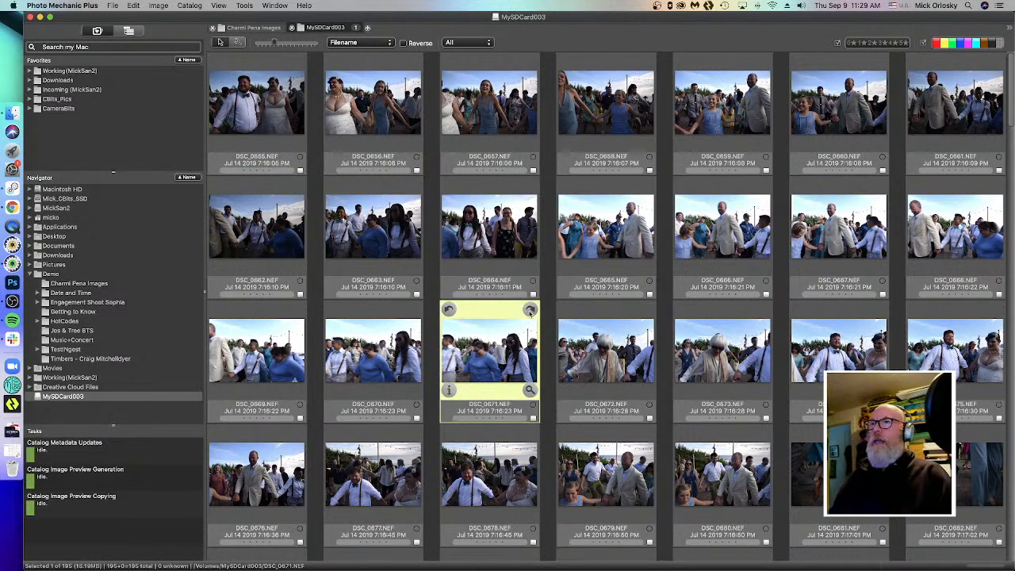
{"action": "left_click", "coordinate": [258, 118]}
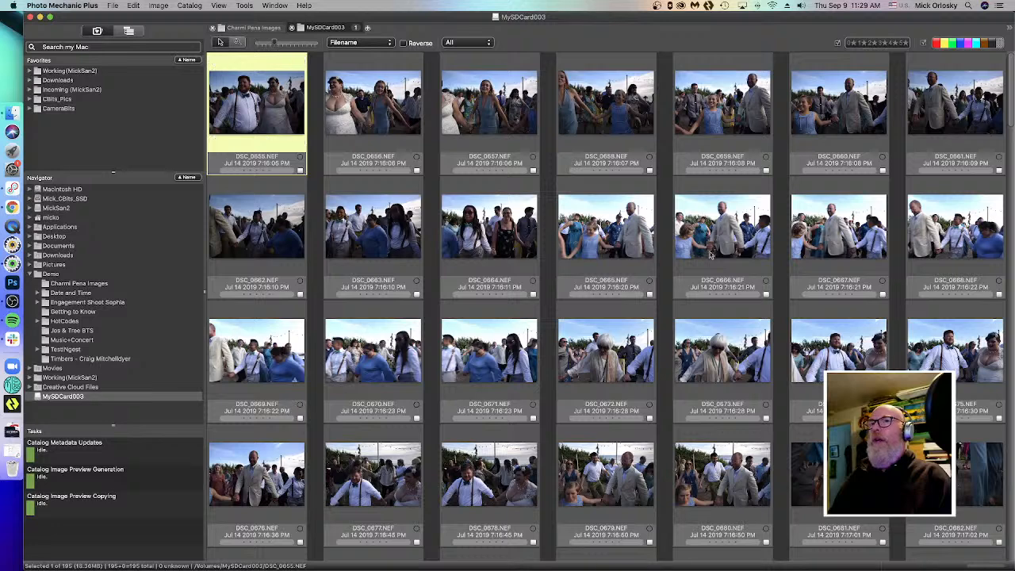
{"action": "left_click", "coordinate": [722, 377]}
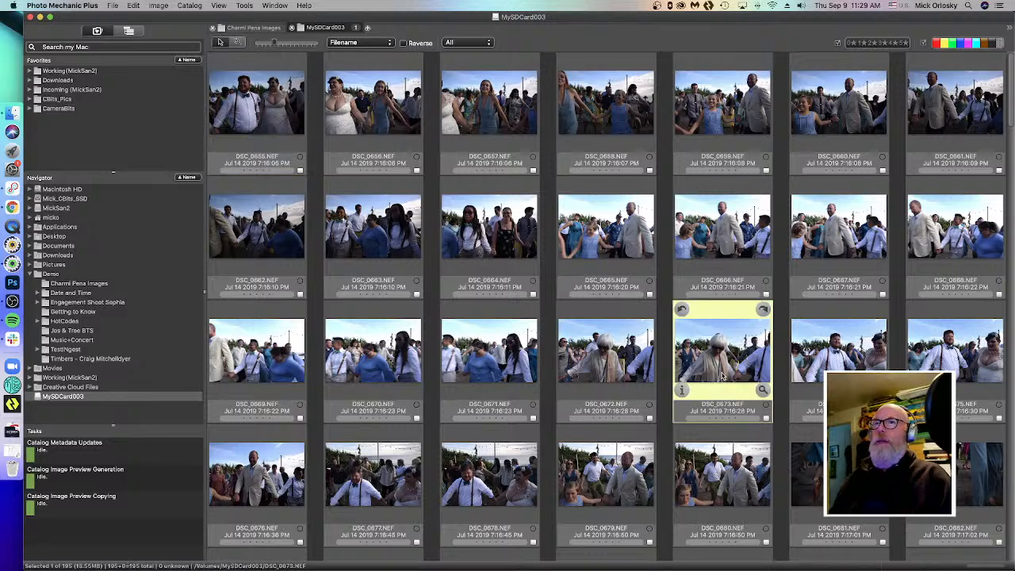
{"action": "left_click", "coordinate": [292, 119], "text": "shift"}
{"action": "left_click", "coordinate": [500, 382]}
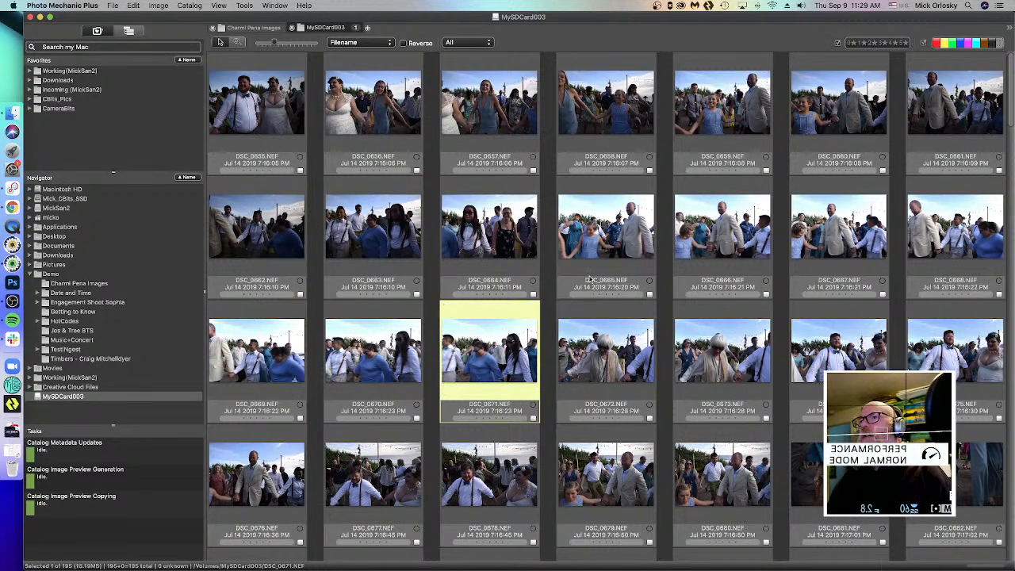
- Close the MySDCard003 contact sheet and select image 0157 of the couple under the umbrella
{"action": "left_click", "coordinate": [293, 28]}
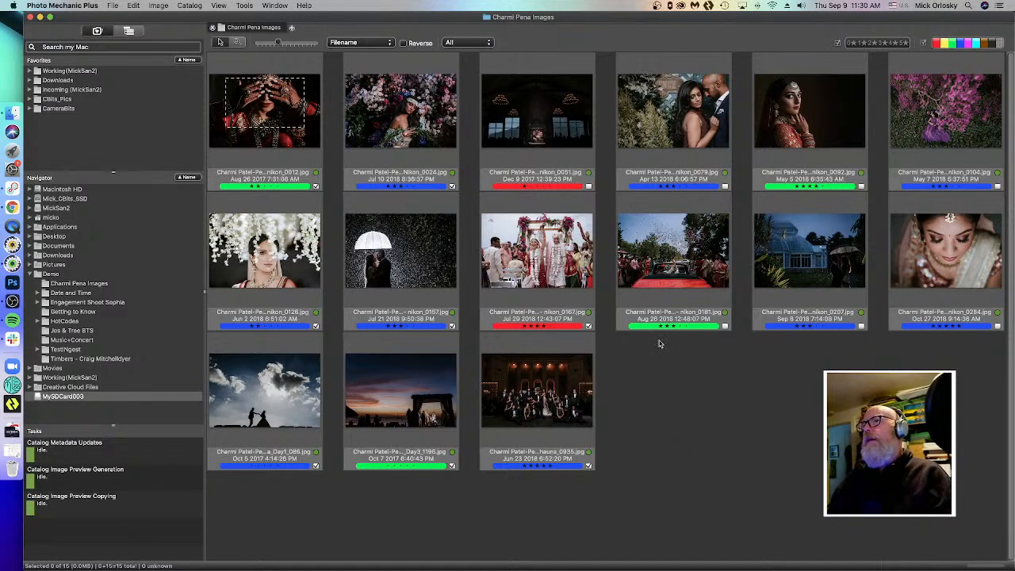
{"action": "left_click", "coordinate": [436, 269]}
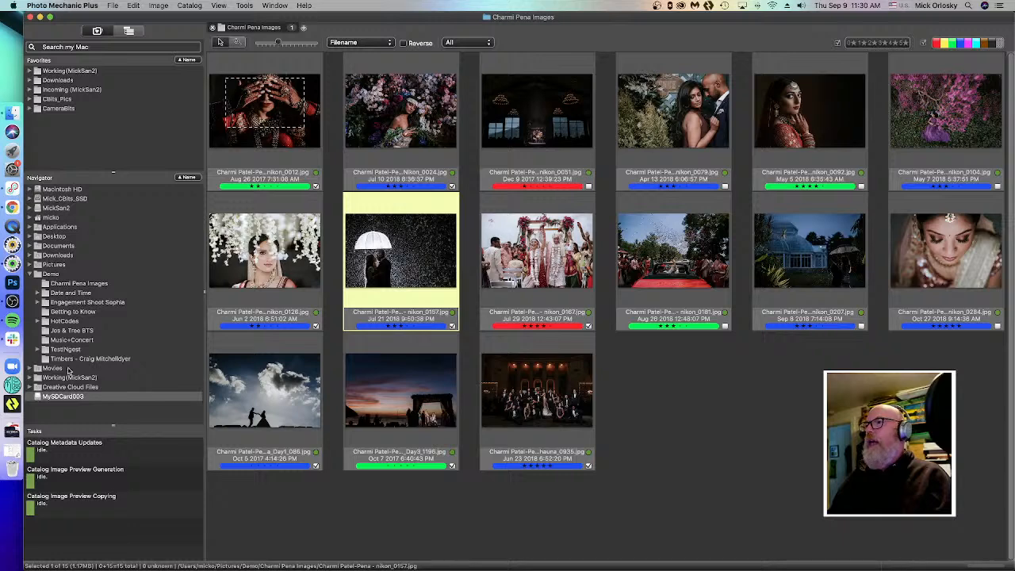
- Reveal the first folder inside Demo in Finder, open it to view its image files, and close the Finder window
{"action": "left_click", "coordinate": [68, 286]}
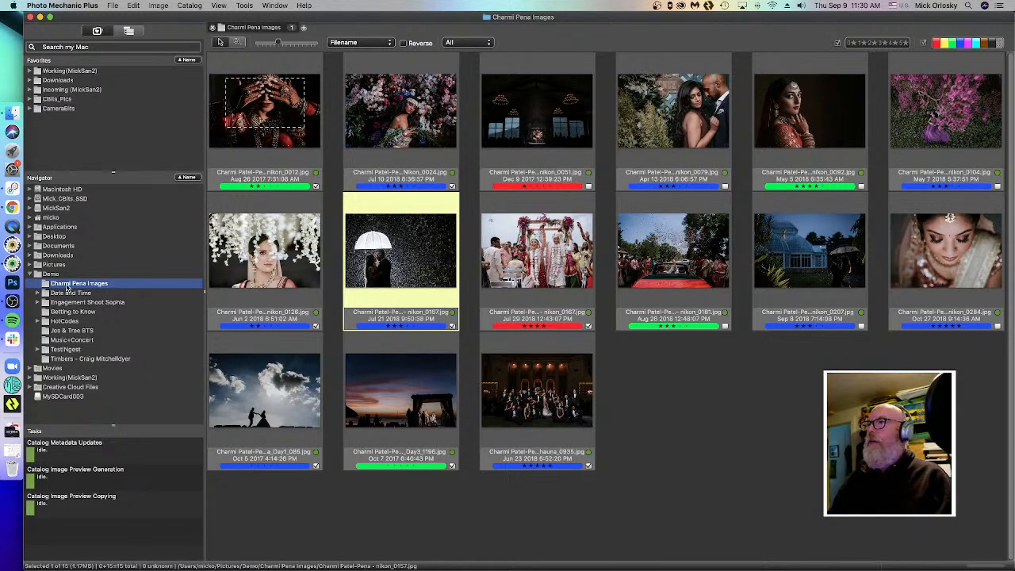
{"action": "right_click", "coordinate": [68, 288]}
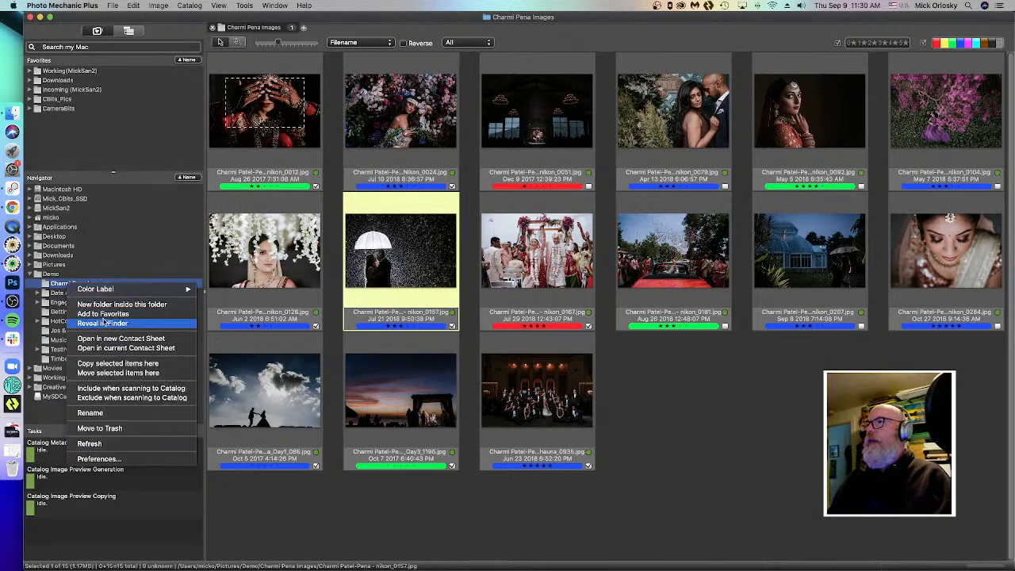
{"action": "left_click", "coordinate": [58, 288]}
{"action": "right_click", "coordinate": [57, 288]}
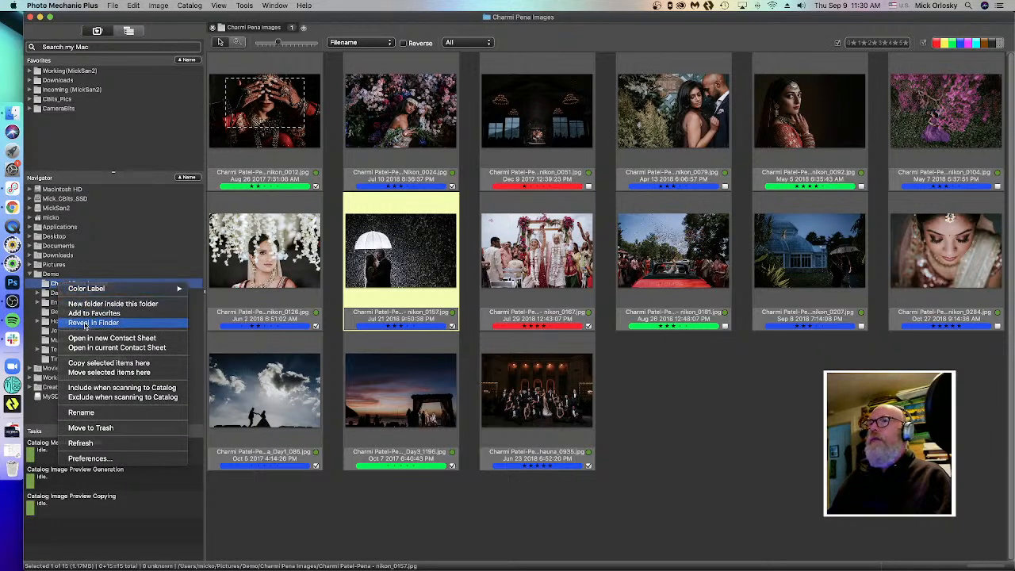
{"action": "left_click", "coordinate": [85, 325]}
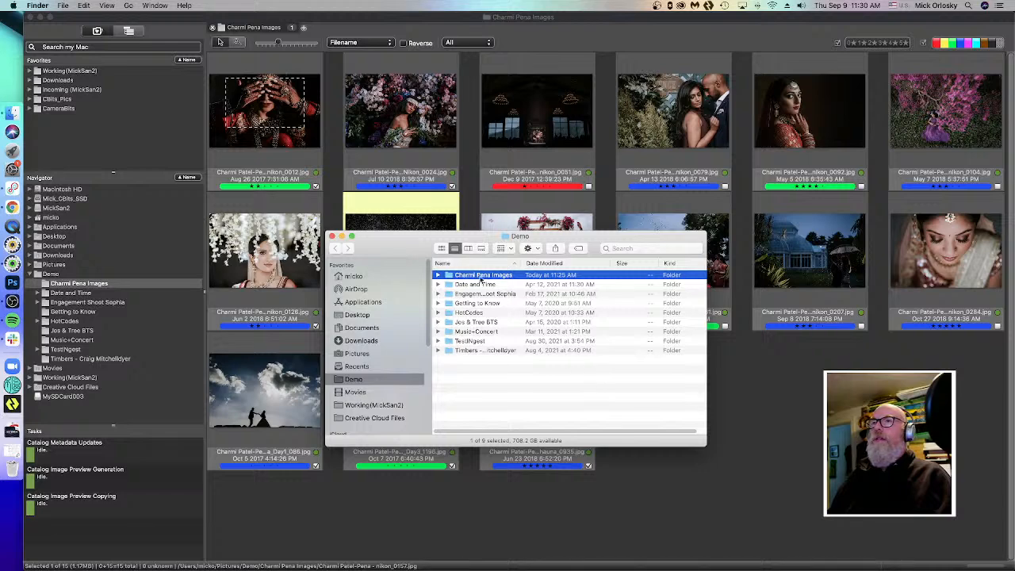
{"action": "double_click", "coordinate": [480, 276]}
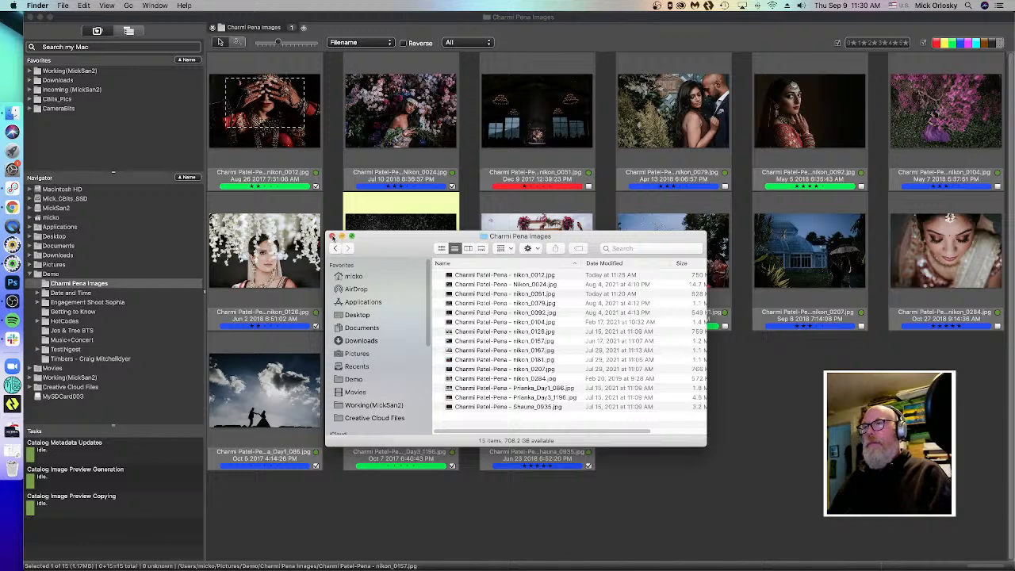
{"action": "left_click", "coordinate": [331, 236]}
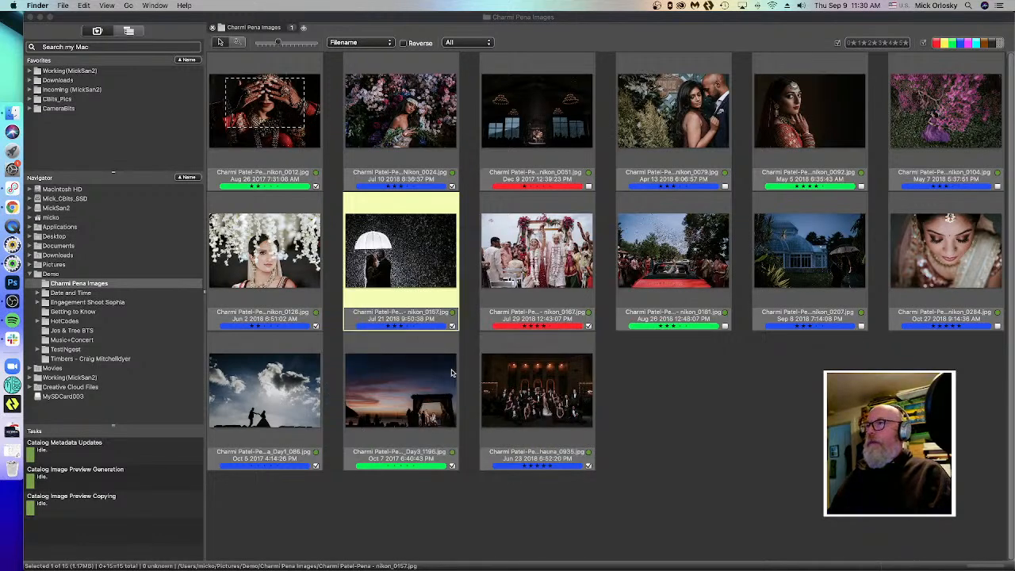
- Open the Ingest dialog for copying photos from the memory card and reposition it over the contact sheet
{"action": "left_click", "coordinate": [398, 284]}
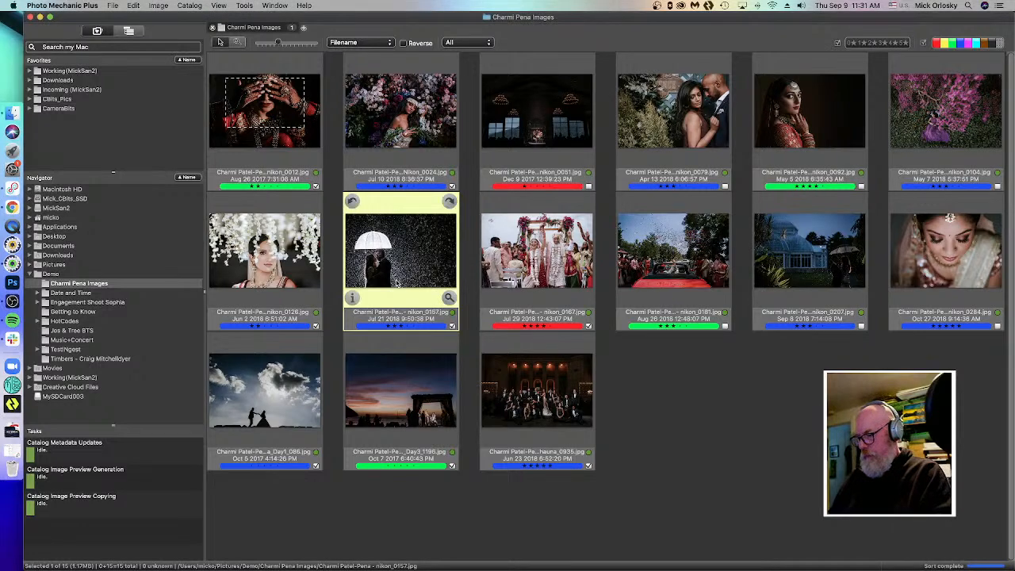
{"action": "key", "text": "super+g"}
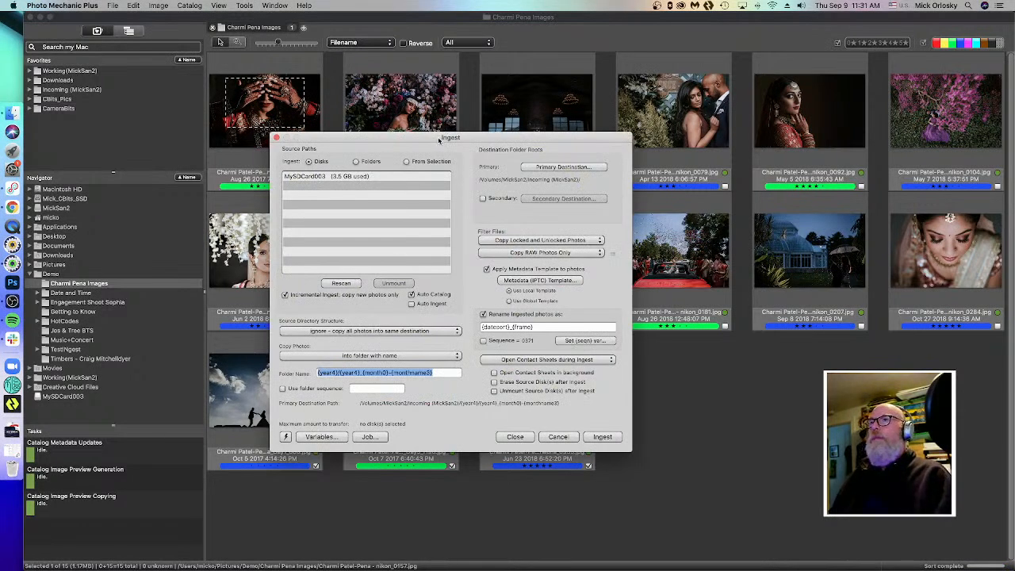
{"action": "left_click_drag", "start_coordinate": [438, 140], "coordinate": [481, 152]}
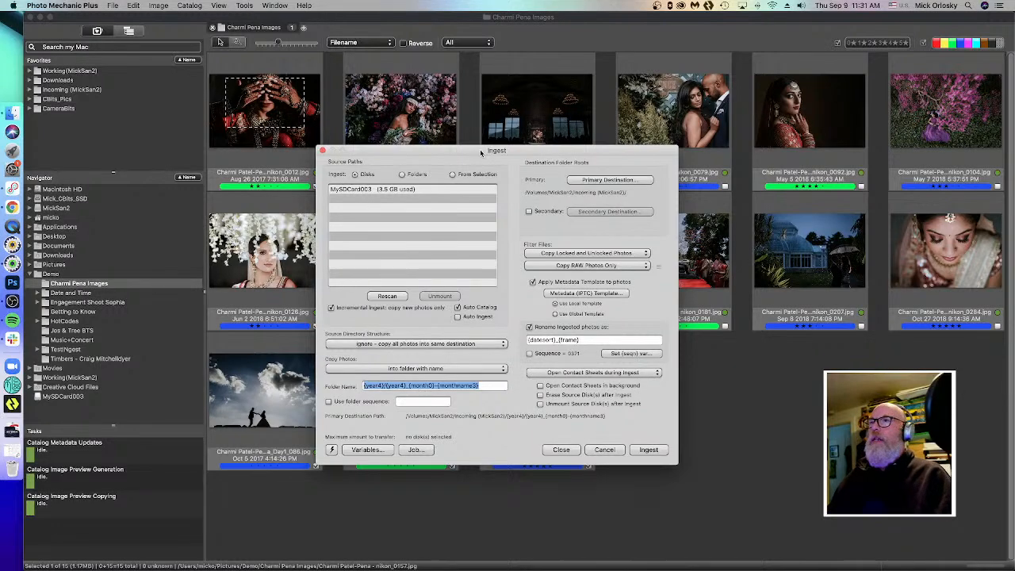
{"action": "left_click_drag", "start_coordinate": [481, 152], "coordinate": [465, 188]}
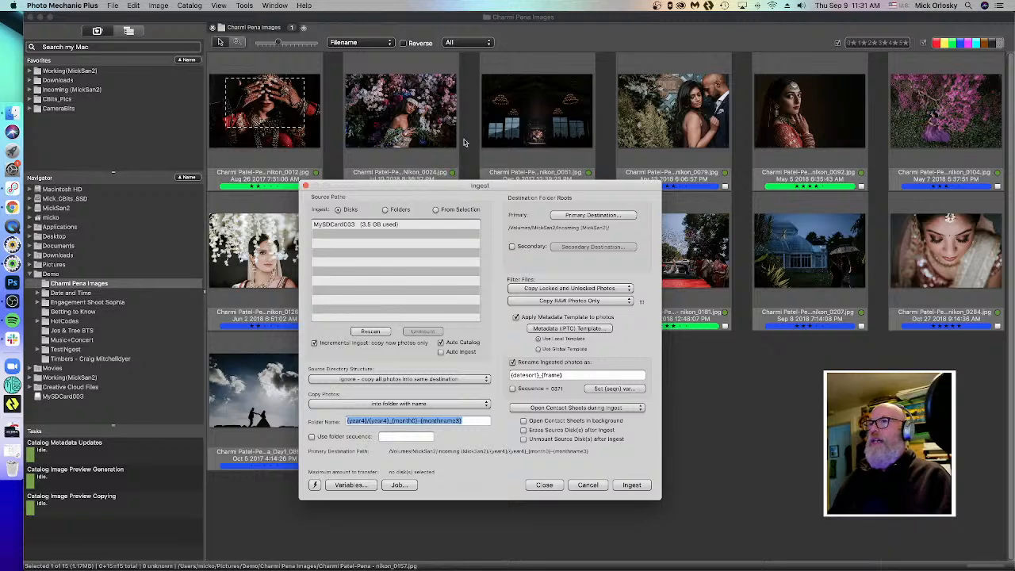
{"action": "left_click_drag", "start_coordinate": [457, 187], "coordinate": [445, 173]}
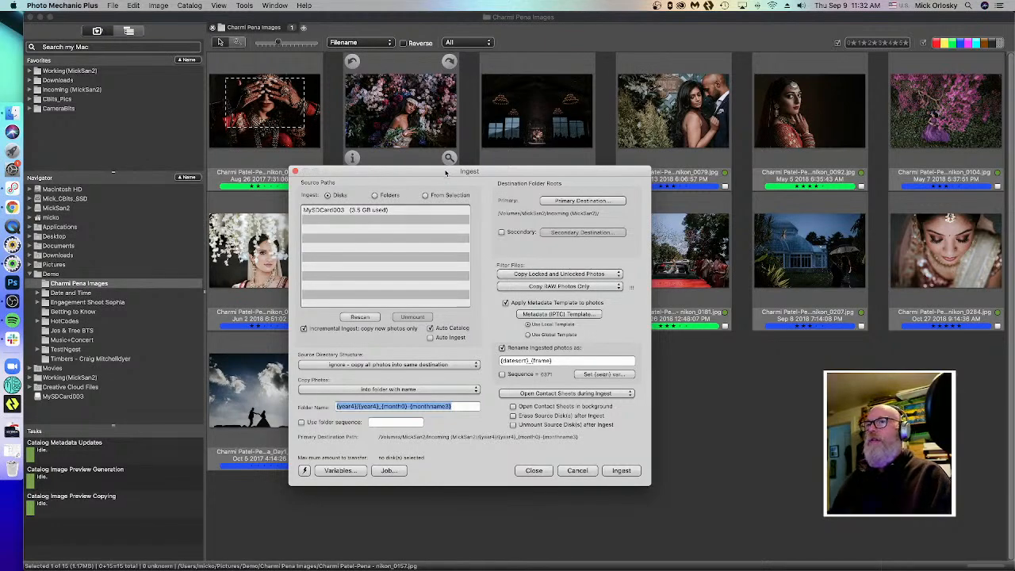
{"action": "left_click_drag", "start_coordinate": [517, 176], "coordinate": [501, 209]}
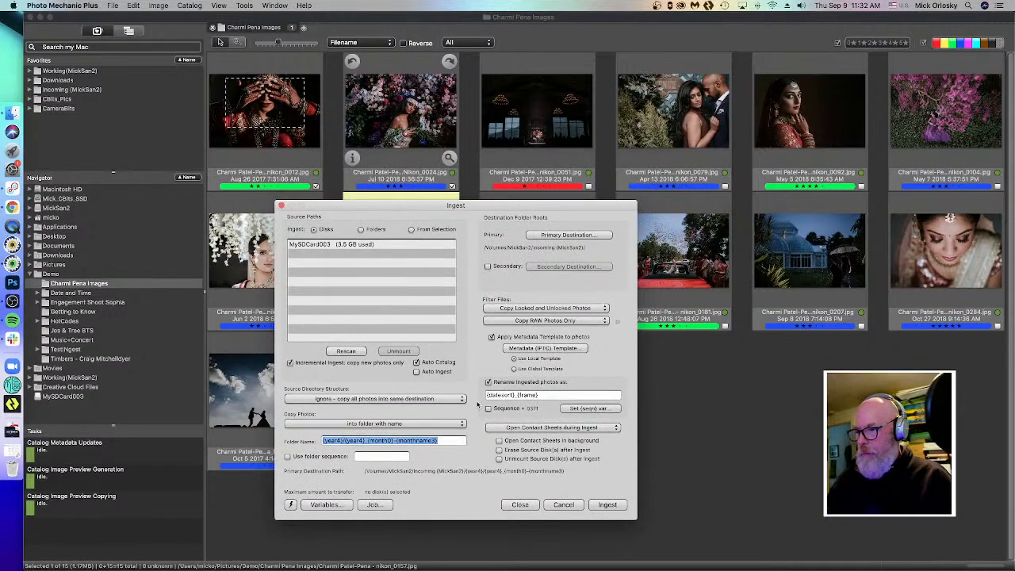
{"action": "left_click_drag", "start_coordinate": [460, 207], "coordinate": [487, 163]}
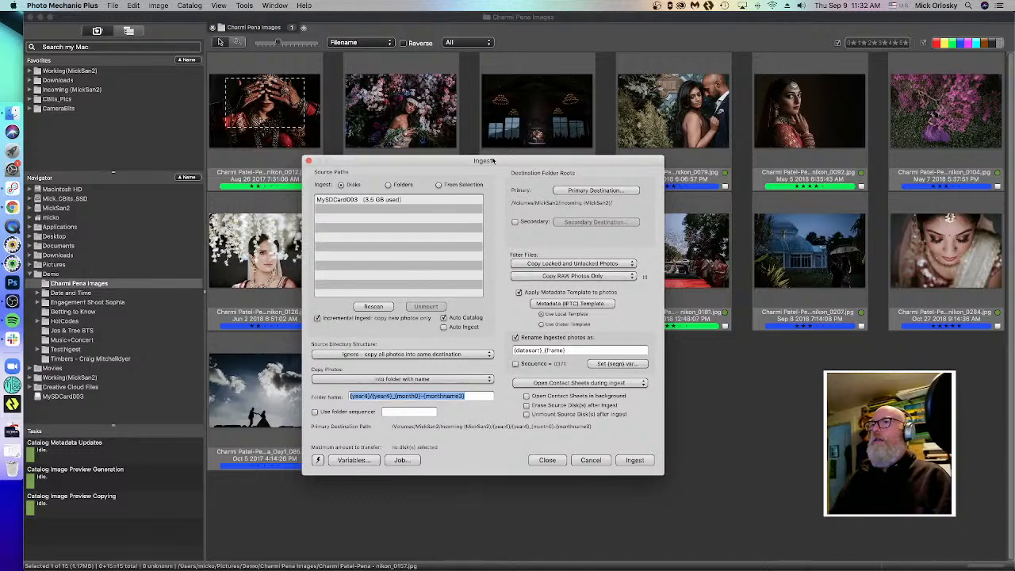
- Select MySDCard003 as the ingest source, browse the Demo folder in the primary destination chooser, and cancel the choice
{"action": "left_click", "coordinate": [357, 202]}
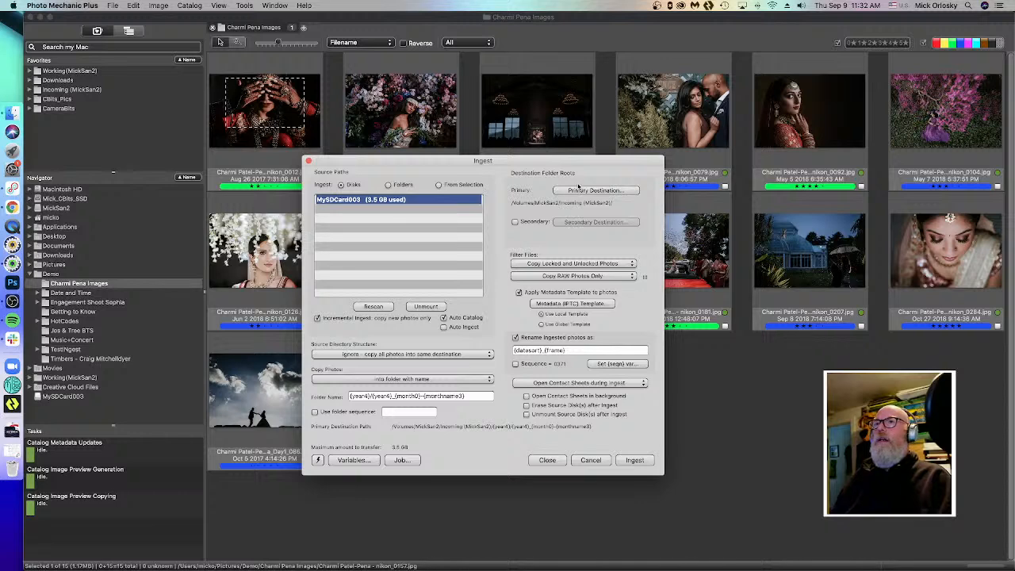
{"action": "left_click", "coordinate": [568, 191]}
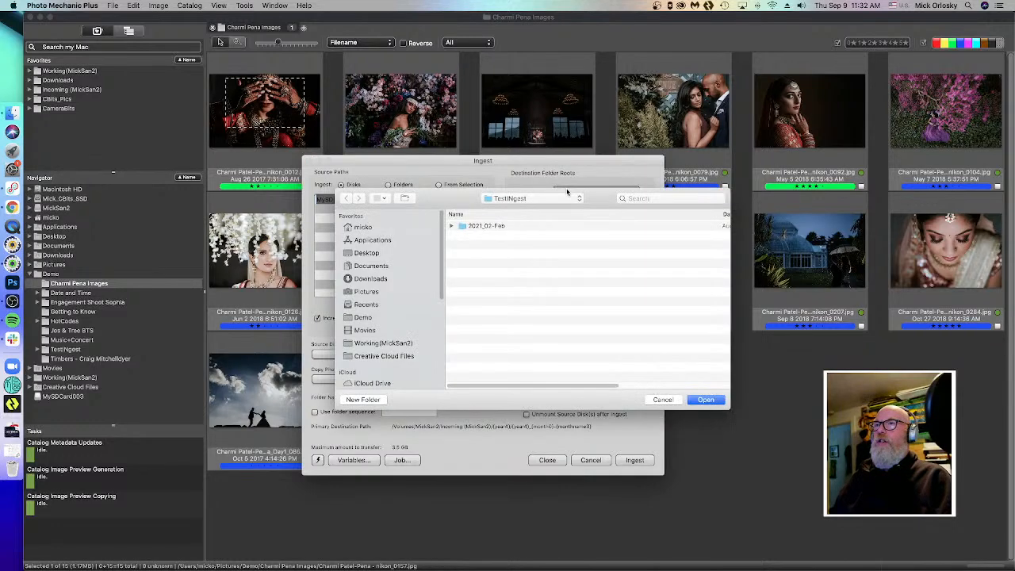
{"action": "left_click", "coordinate": [359, 318]}
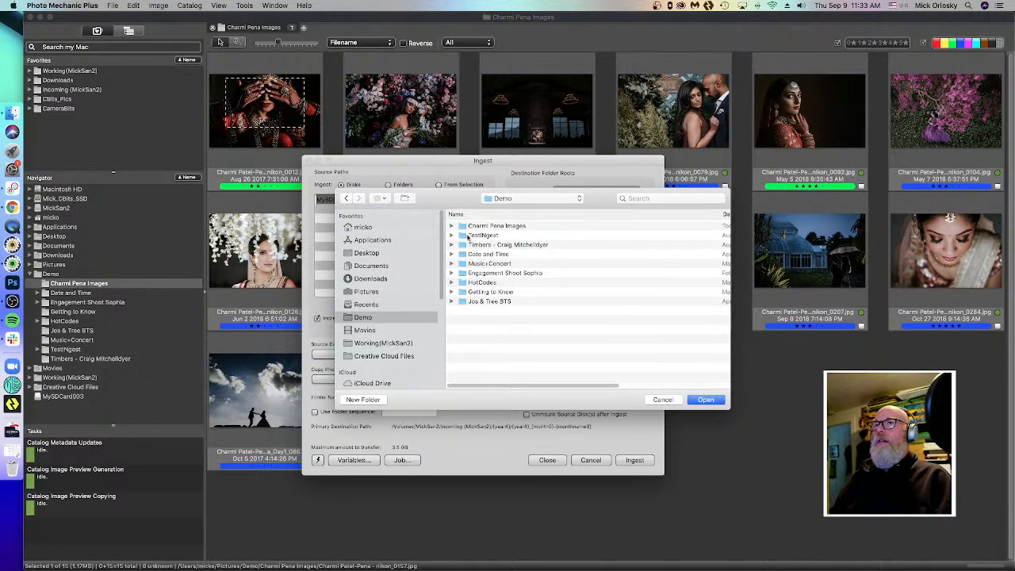
{"action": "left_click", "coordinate": [665, 402]}
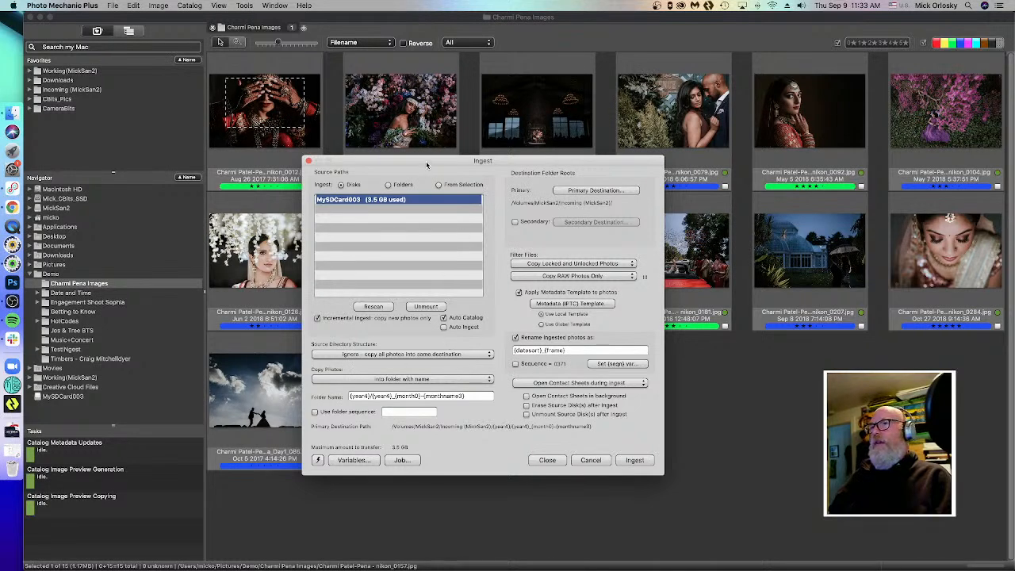
- Reposition the Ingest dialog and load the first saved ingest settings snapshot, the wedding photographer's one
{"action": "left_click_drag", "start_coordinate": [426, 161], "coordinate": [411, 154]}
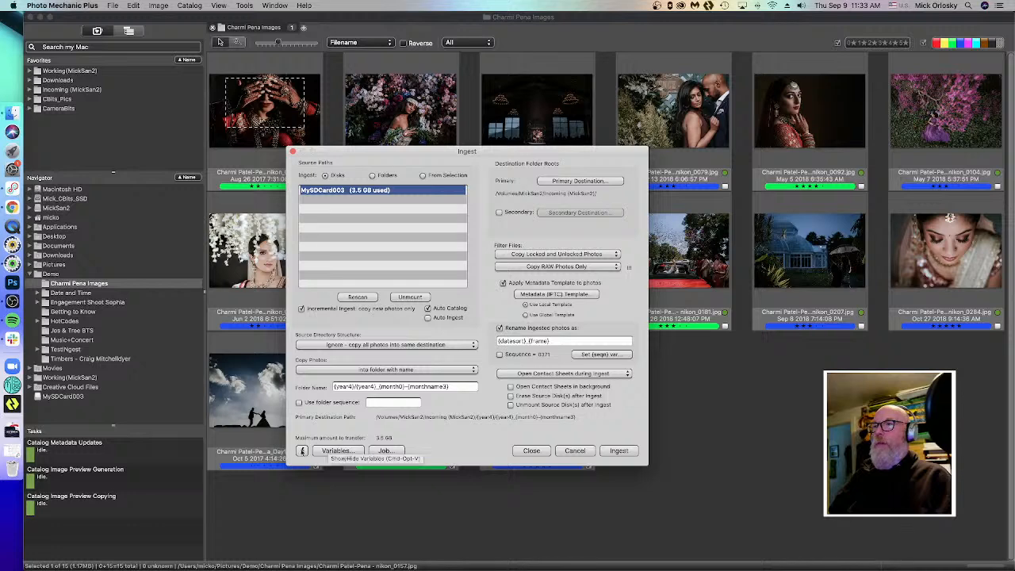
{"action": "left_click", "coordinate": [303, 453]}
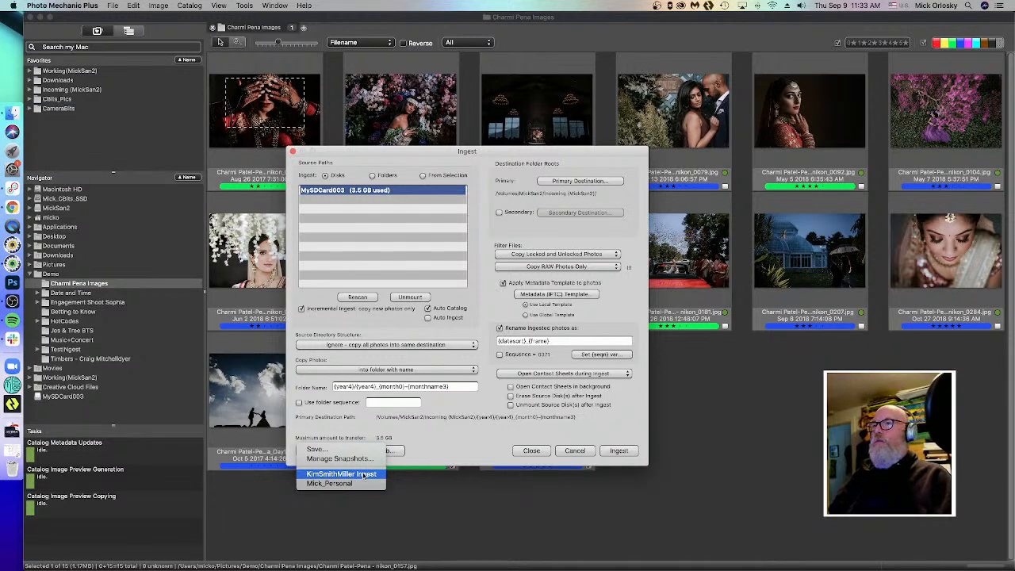
{"action": "left_click", "coordinate": [364, 474]}
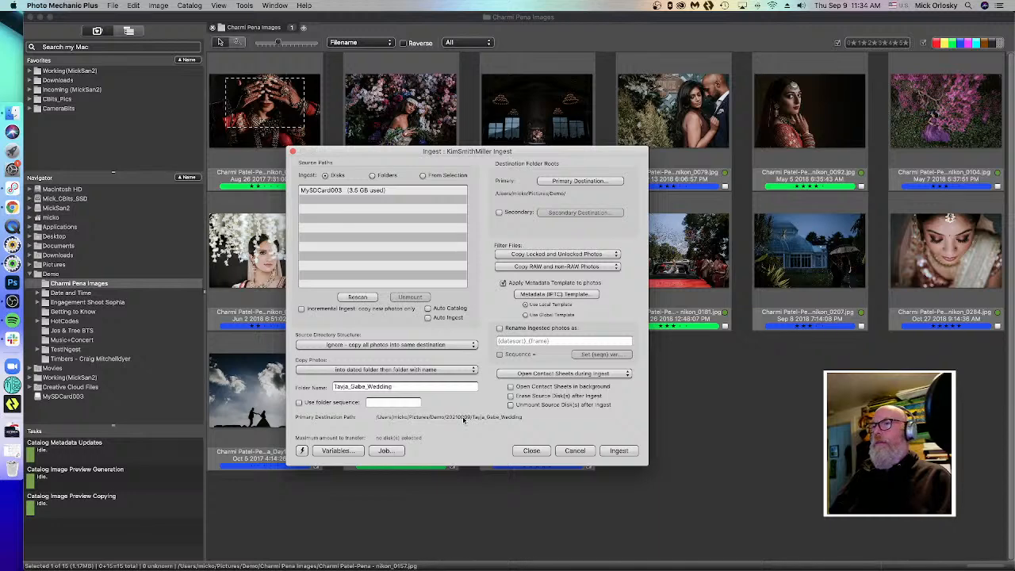
- View the Copy Photos folder options without changing them, and select MySDCard003 as the ingest source
{"action": "left_click", "coordinate": [395, 370]}
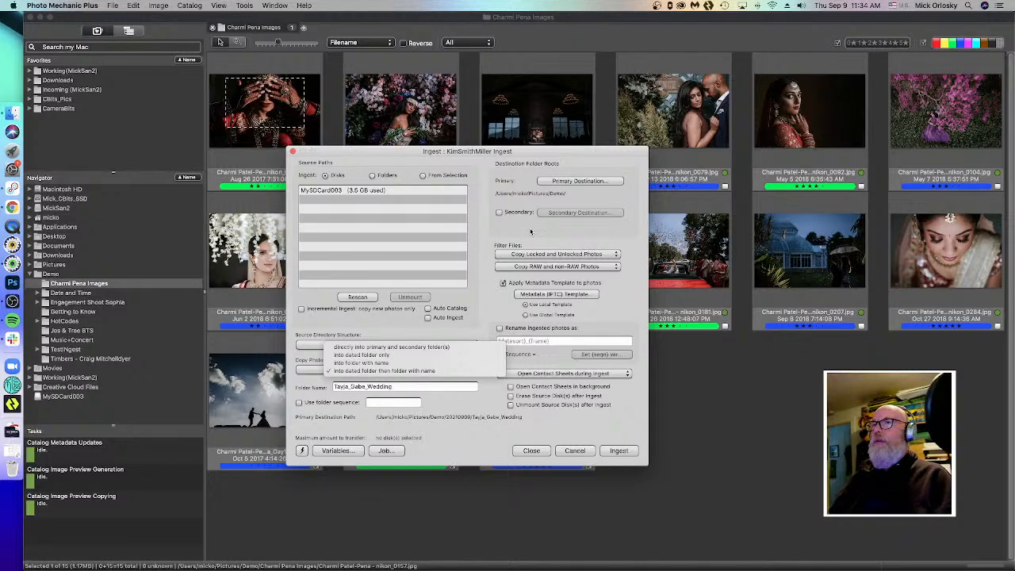
{"action": "left_click", "coordinate": [485, 441]}
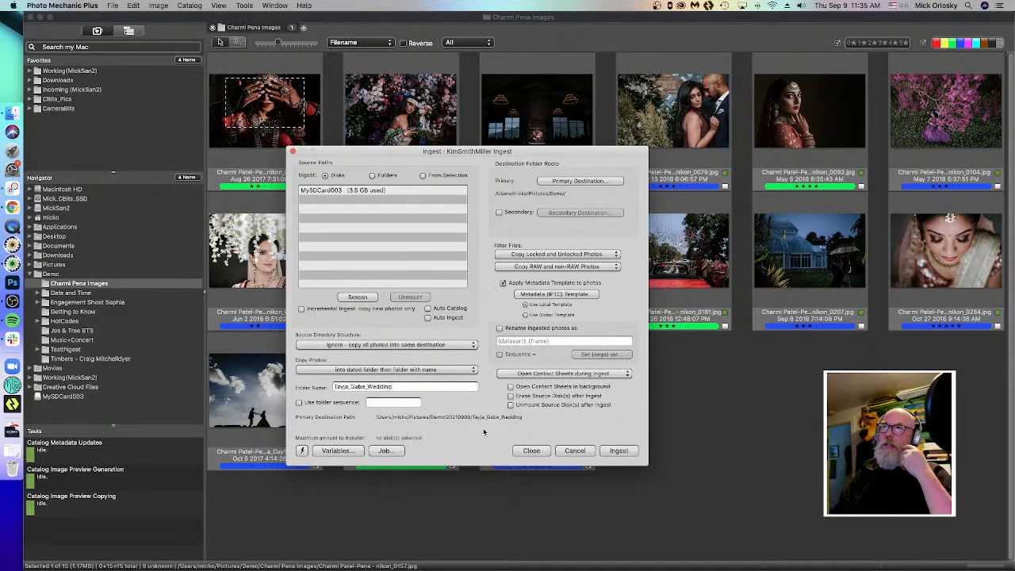
{"action": "left_click_drag", "start_coordinate": [531, 153], "coordinate": [513, 159]}
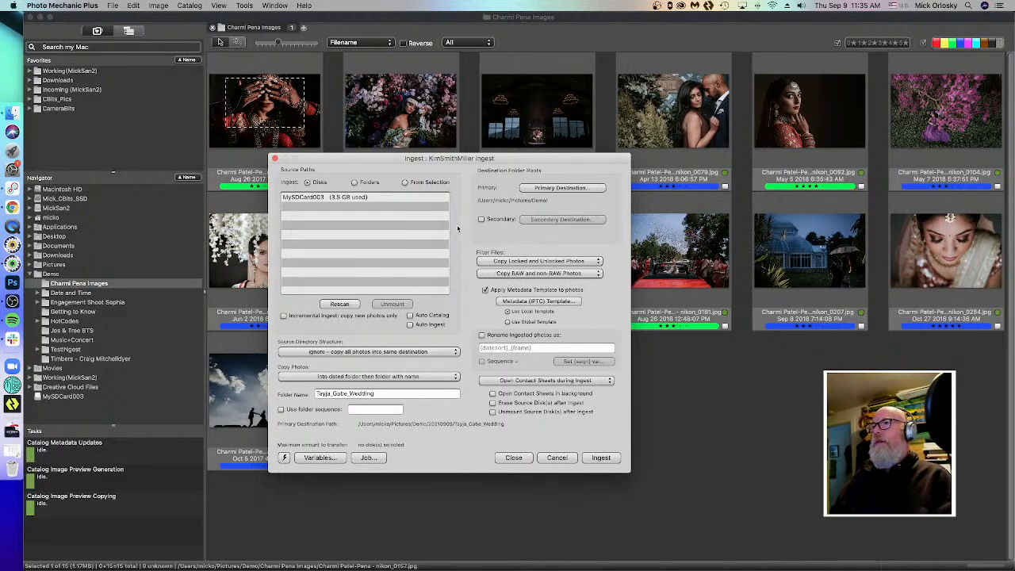
{"action": "left_click", "coordinate": [332, 197]}
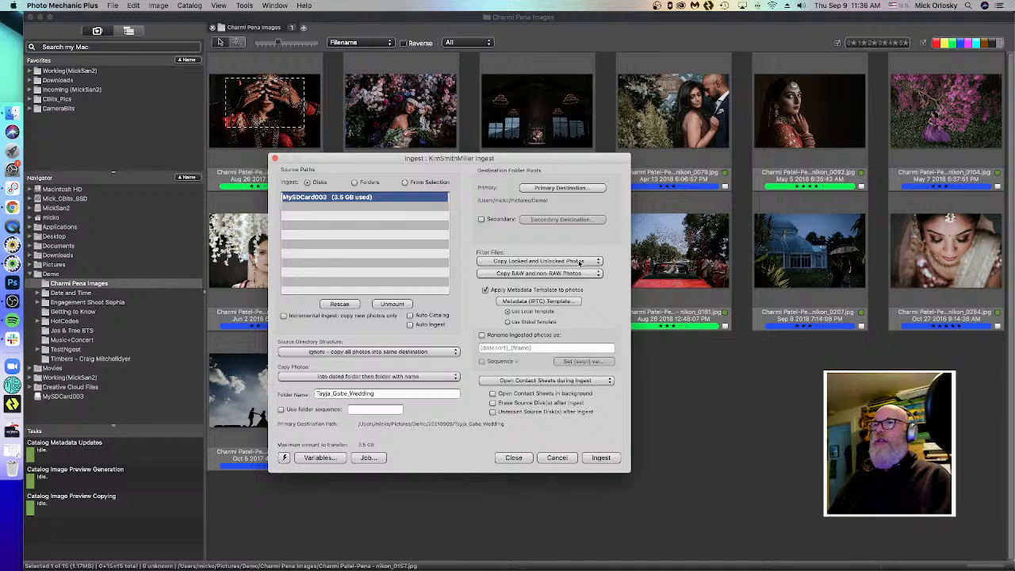
- Switch the lock filter to Copy Locked Photos Only and set it back to Copy Locked and Unlocked Photos
{"action": "left_click", "coordinate": [580, 262]}
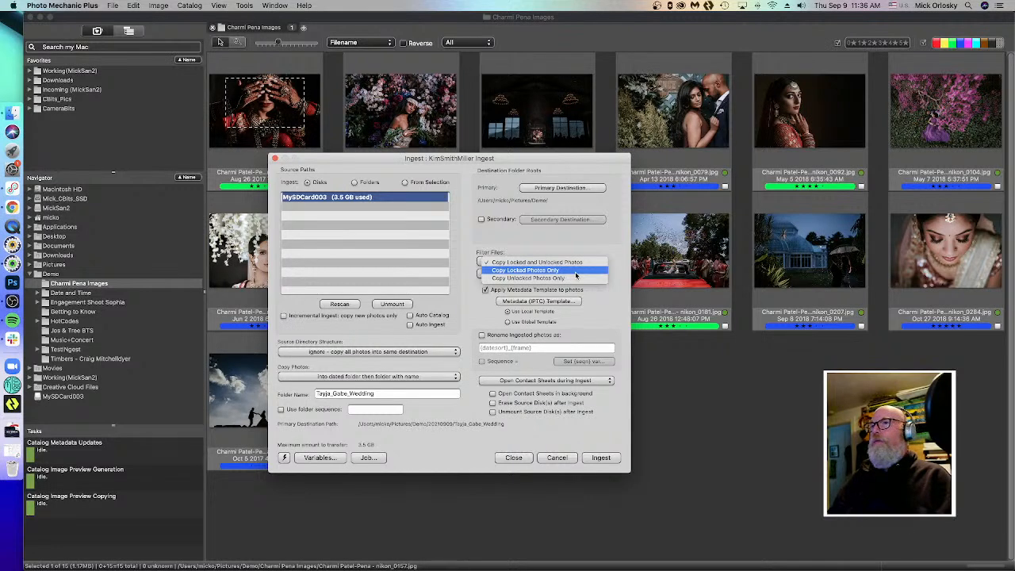
{"action": "left_click", "coordinate": [576, 274]}
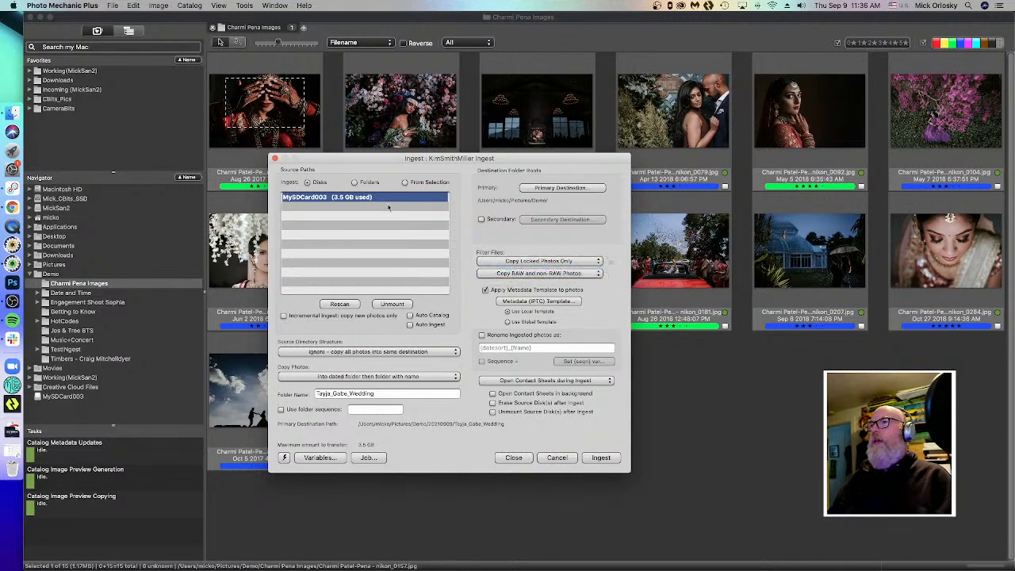
{"action": "left_click", "coordinate": [563, 265]}
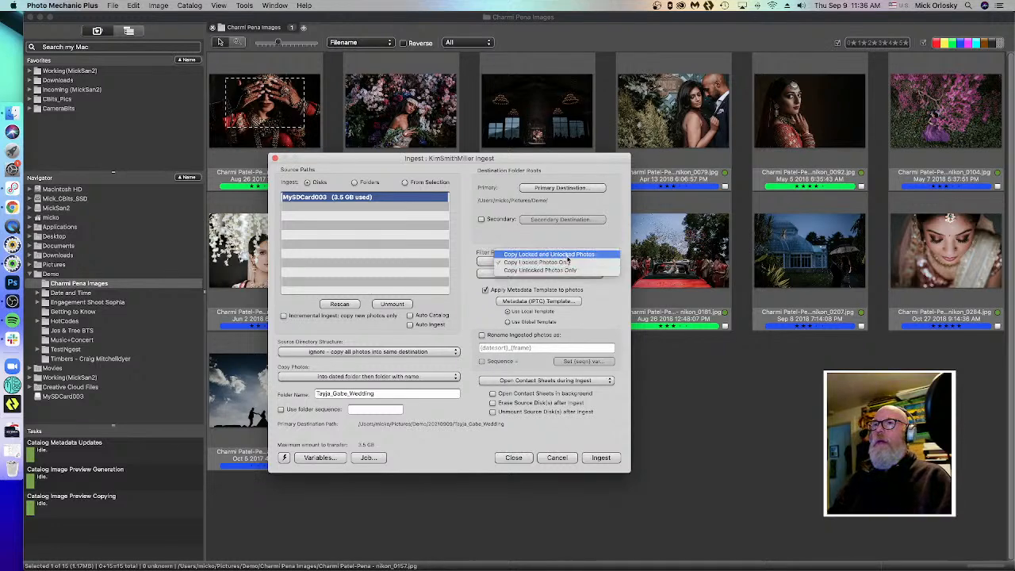
{"action": "left_click", "coordinate": [568, 256]}
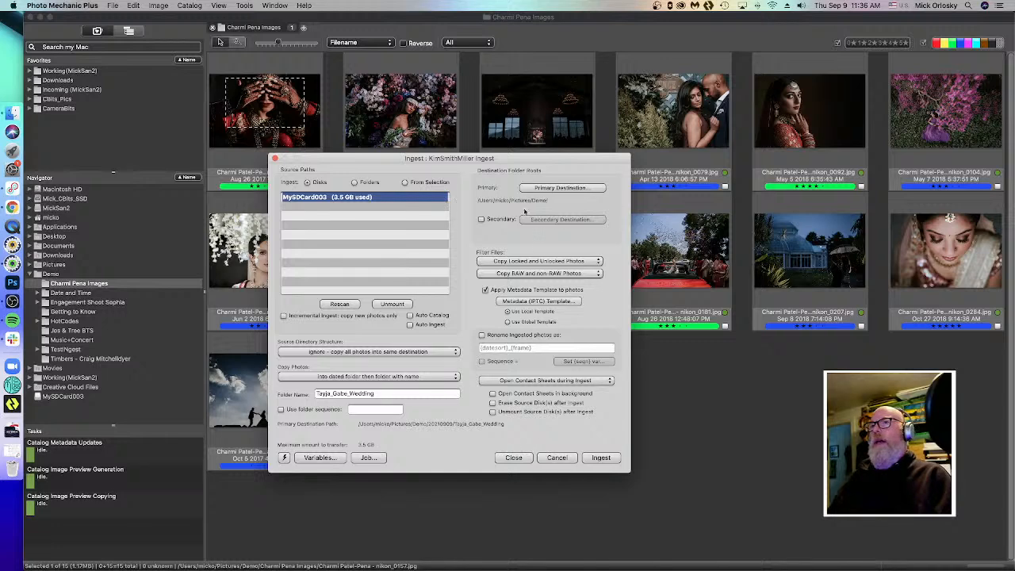
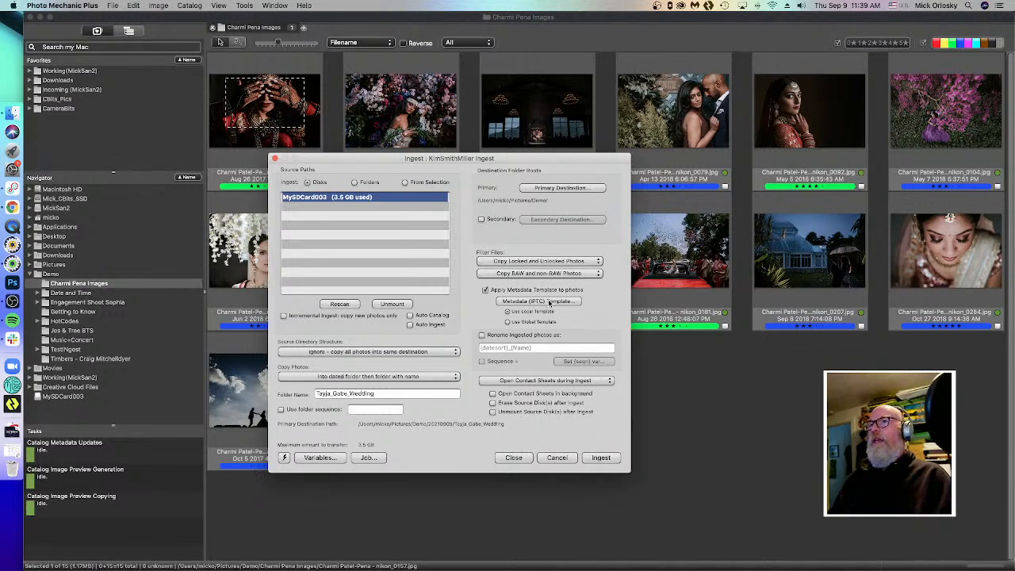
- Open the Metadata (IPTC) Template from the ingest settings, reposition it, and review its content, rights and location fields
{"action": "left_click", "coordinate": [550, 302]}
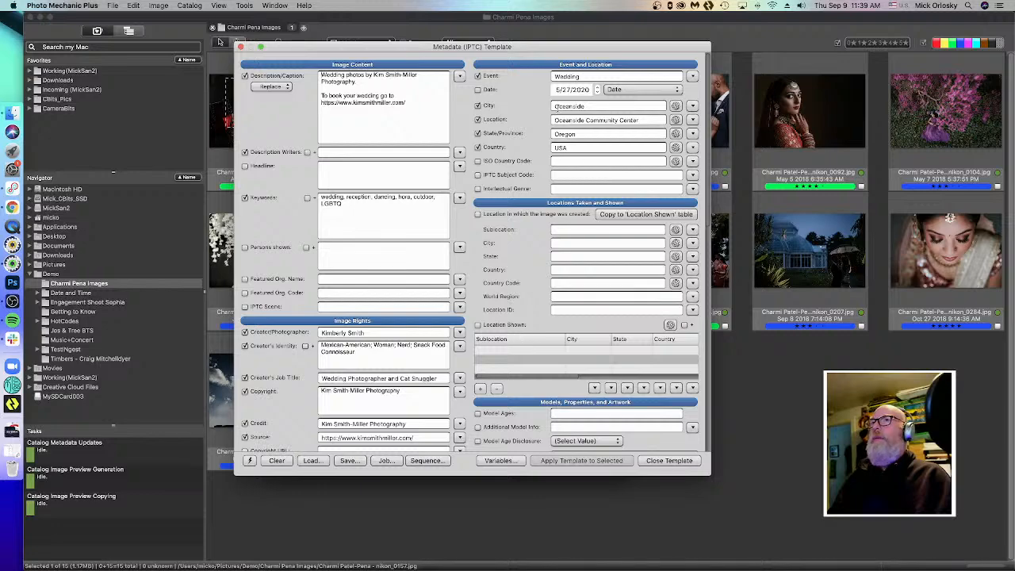
{"action": "left_click_drag", "start_coordinate": [501, 47], "coordinate": [484, 85]}
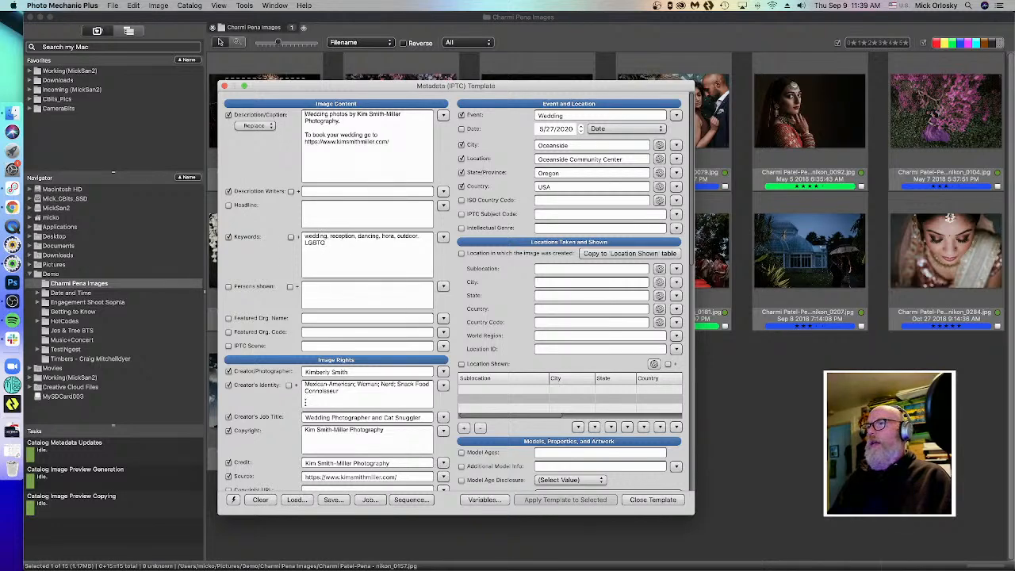
{"action": "scroll", "coordinate": [343, 430], "scroll_direction": "down", "scroll_amount": 1}
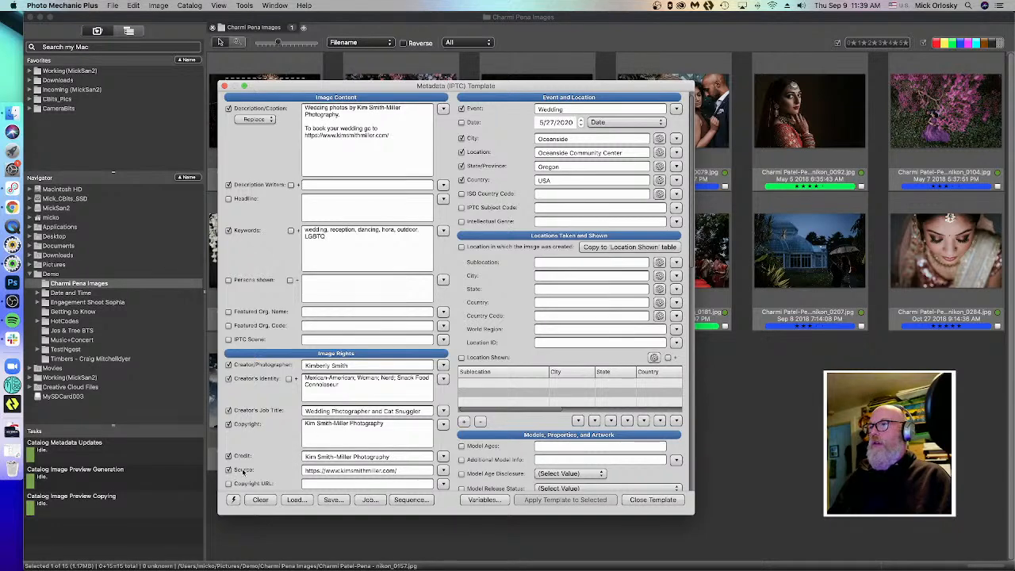
{"action": "scroll", "coordinate": [324, 456], "scroll_direction": "down", "scroll_amount": 5}
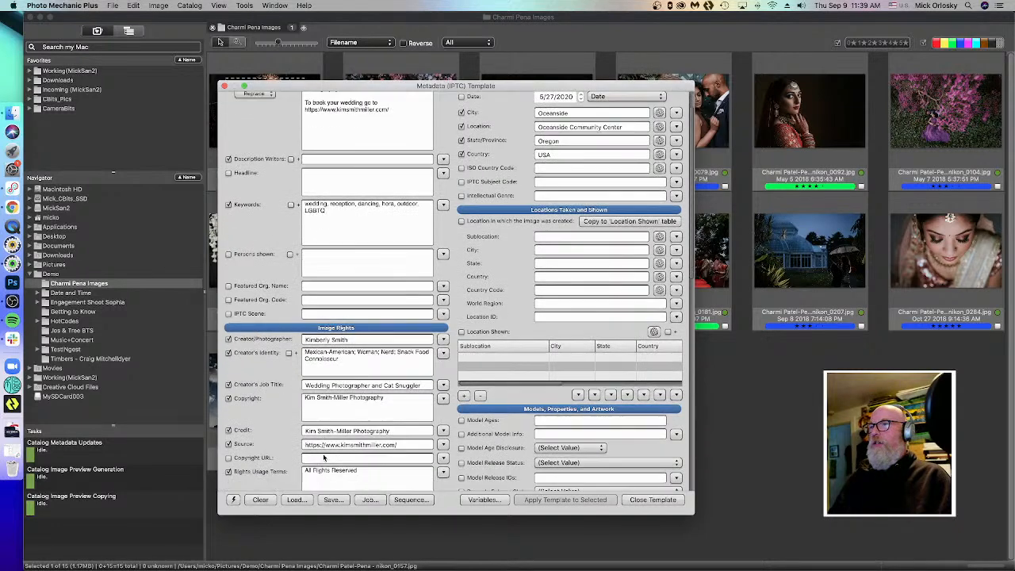
{"action": "scroll", "coordinate": [238, 431], "scroll_direction": "up", "scroll_amount": 5}
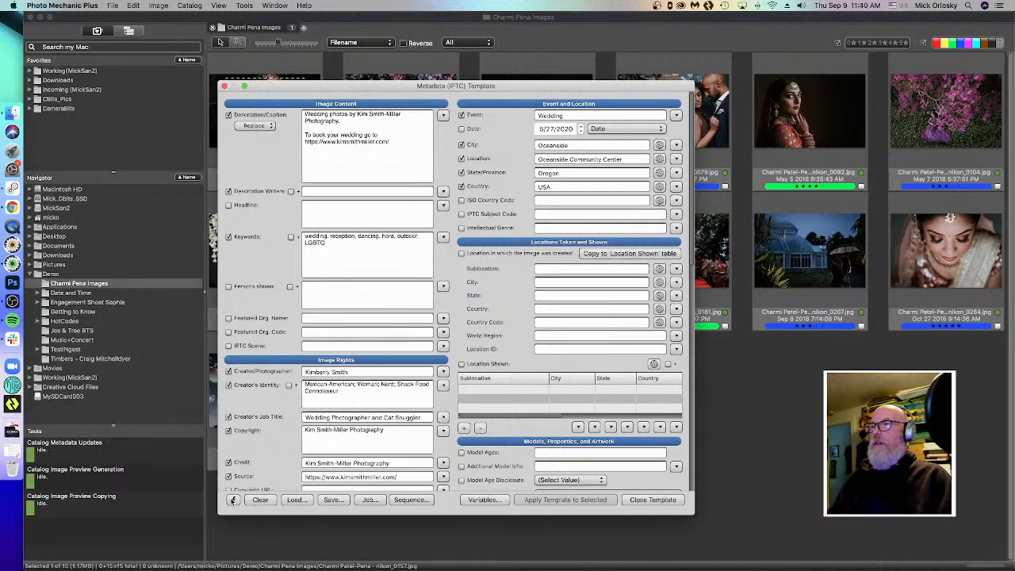
- Load the last saved snapshot in the list, the personal ingest one, into the metadata template
{"action": "left_click", "coordinate": [233, 500]}
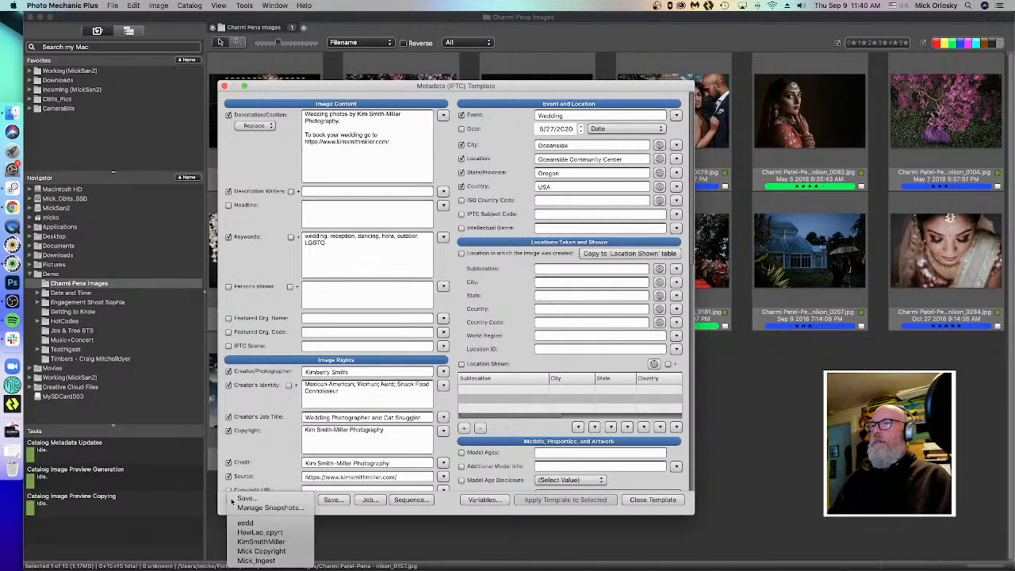
{"action": "left_click", "coordinate": [232, 500]}
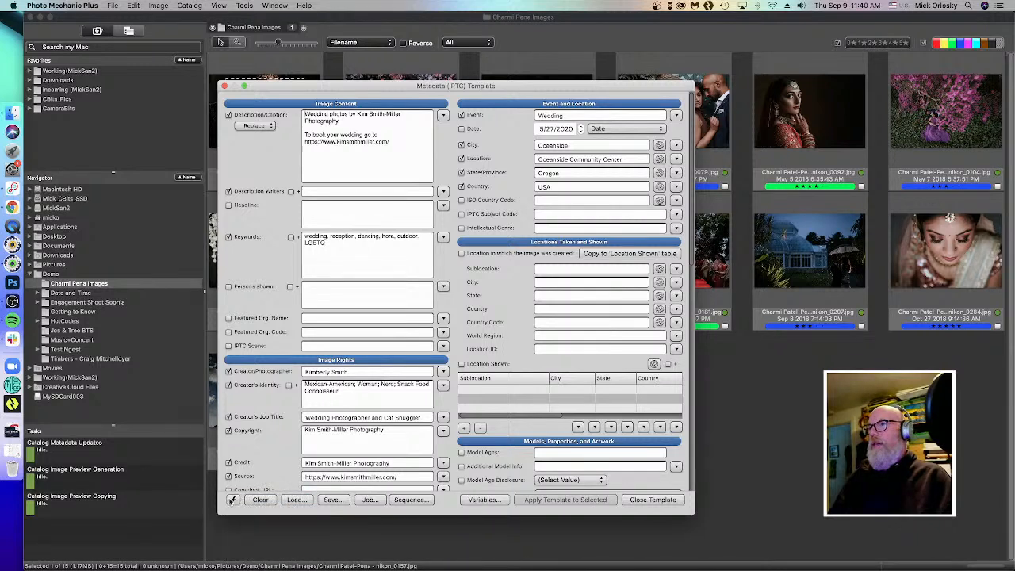
{"action": "left_click", "coordinate": [232, 500]}
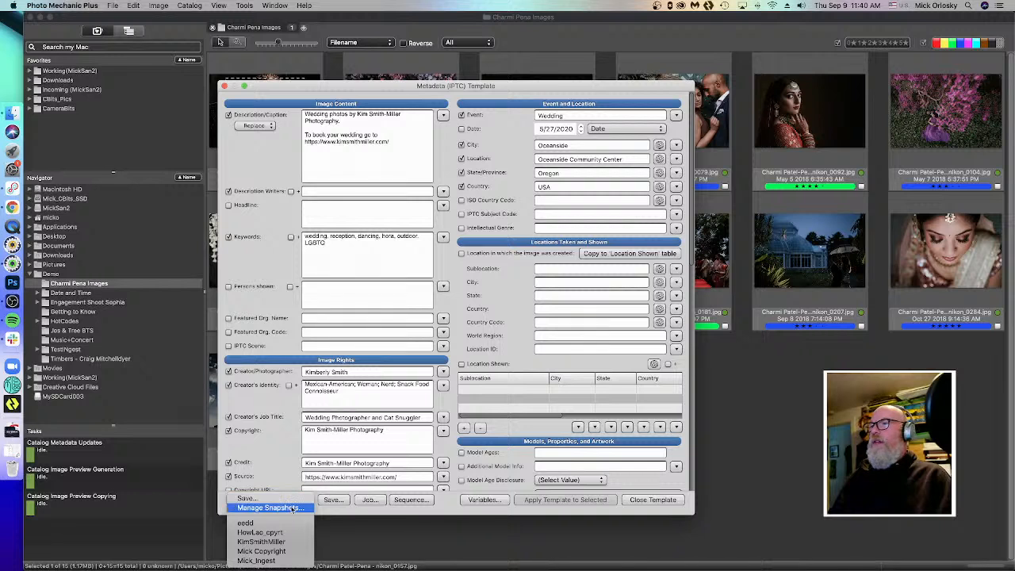
{"action": "left_click", "coordinate": [258, 561]}
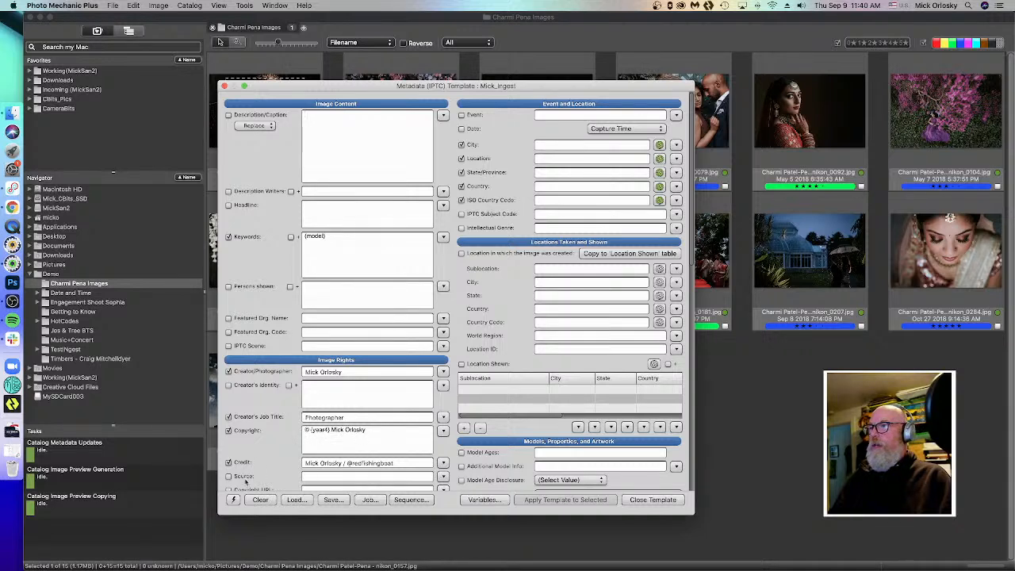
- Load the wedding photographer's saved snapshot, third in the list, into the metadata template and review its fields through Rights Usage Terms
{"action": "left_click", "coordinate": [233, 500]}
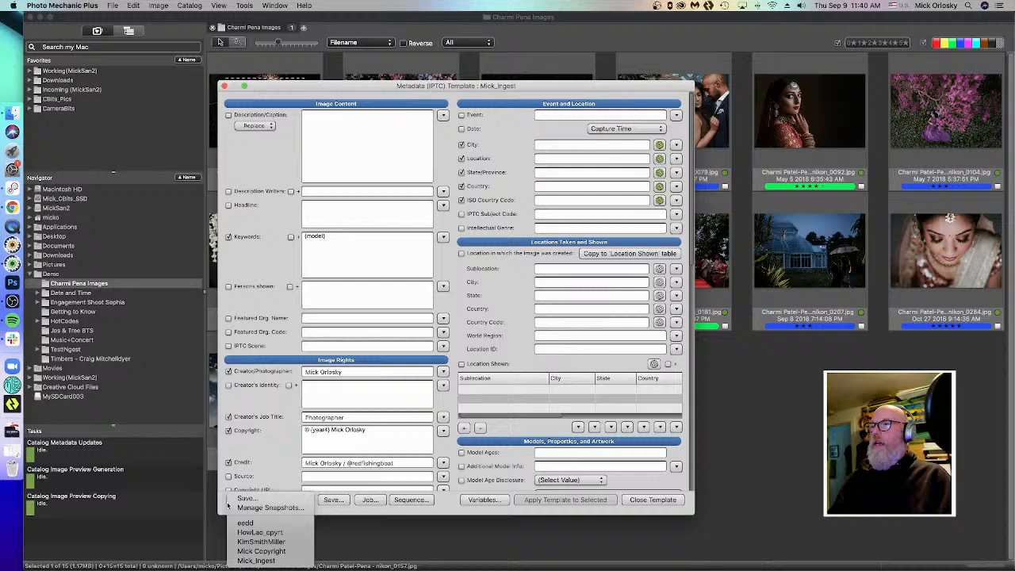
{"action": "left_click", "coordinate": [260, 542]}
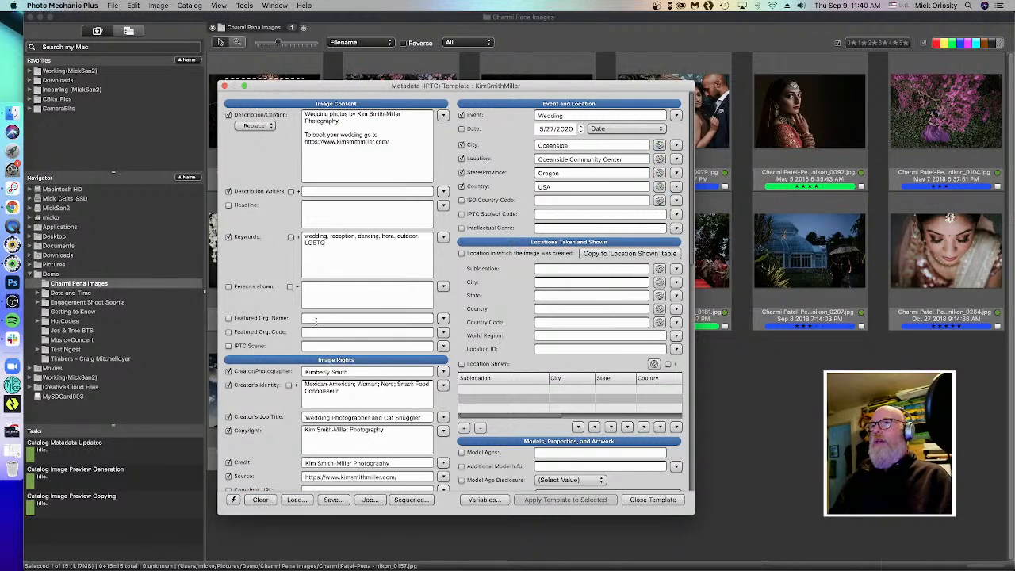
{"action": "scroll", "coordinate": [287, 458], "scroll_direction": "down", "scroll_amount": 1}
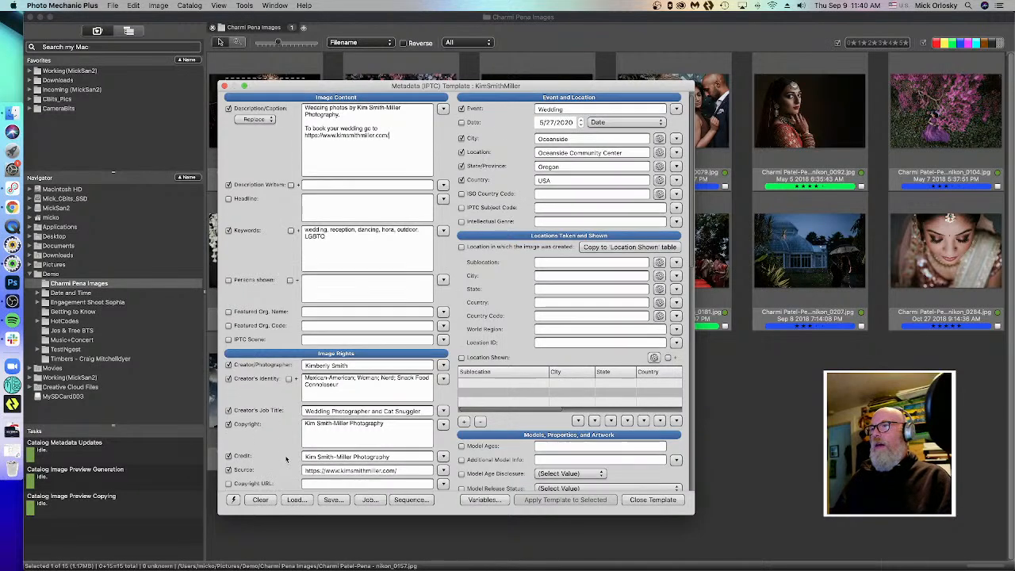
{"action": "scroll", "coordinate": [287, 458], "scroll_direction": "down", "scroll_amount": 5}
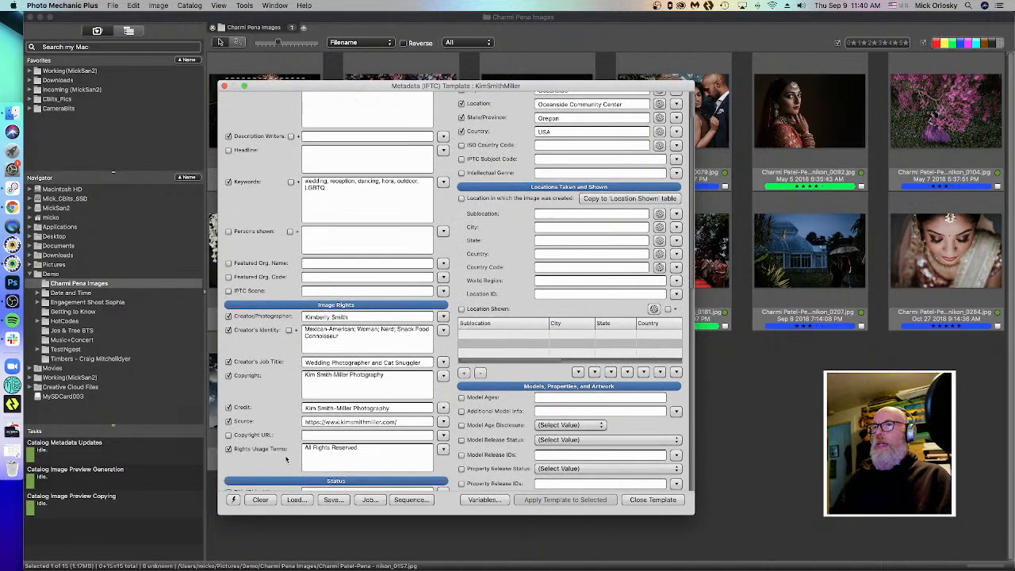
{"action": "scroll", "coordinate": [262, 453], "scroll_direction": "up", "scroll_amount": 5}
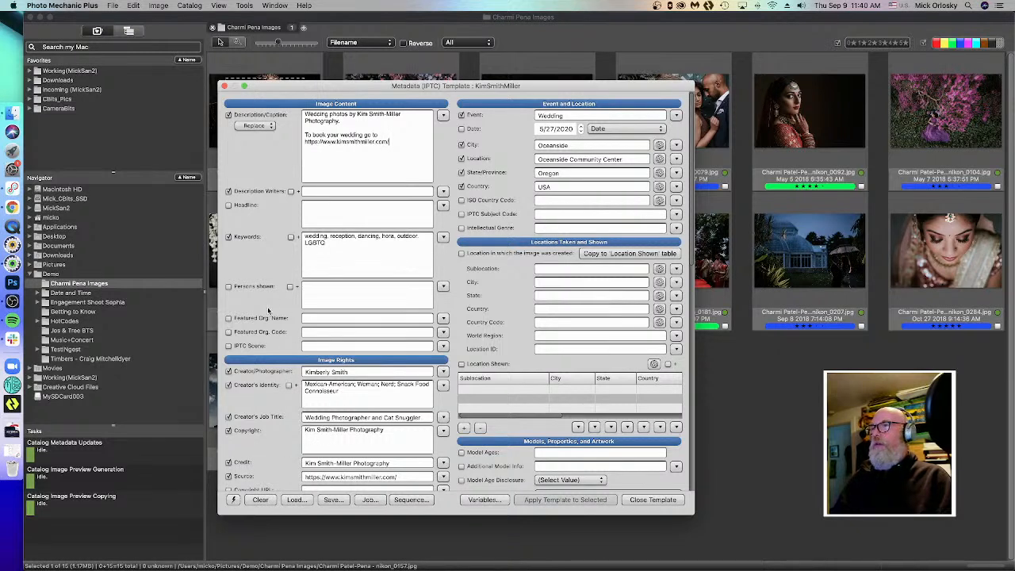
{"action": "scroll", "coordinate": [268, 398], "scroll_direction": "down", "scroll_amount": 10}
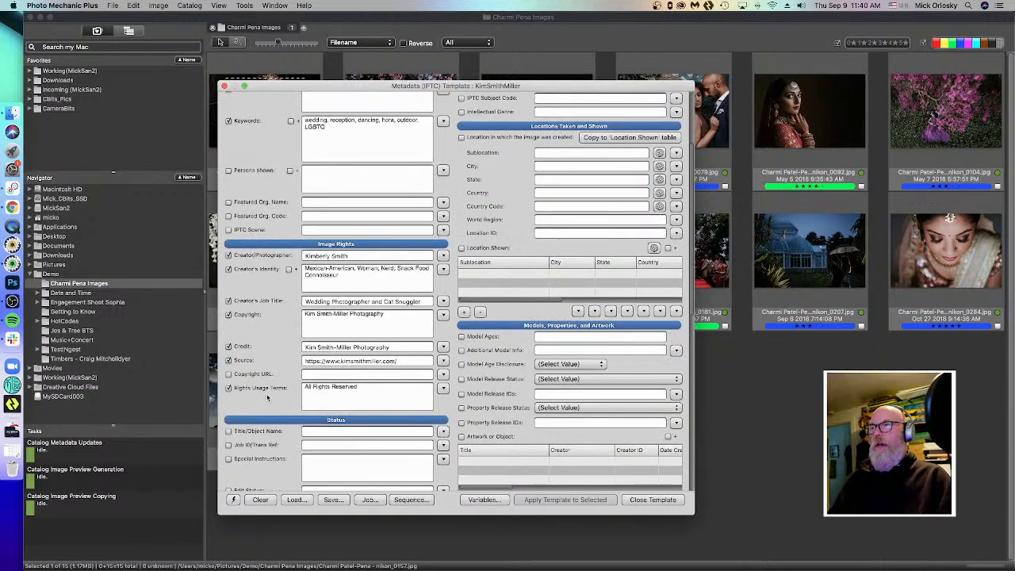
- Try to save the metadata template as a snapshot under the wedding photographer's existing snapshot name, then cancel
{"action": "left_click", "coordinate": [230, 500]}
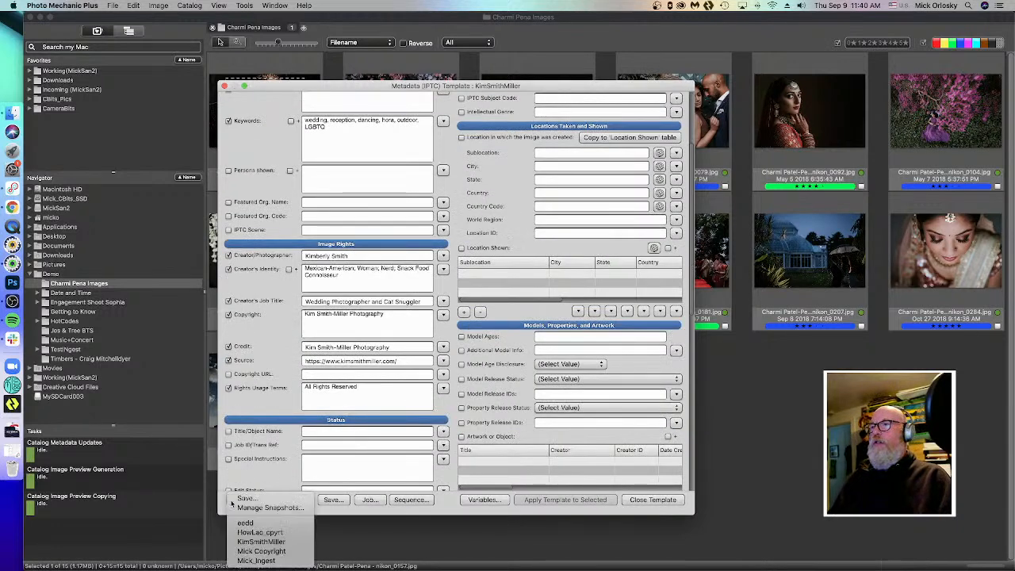
{"action": "left_click", "coordinate": [290, 358]}
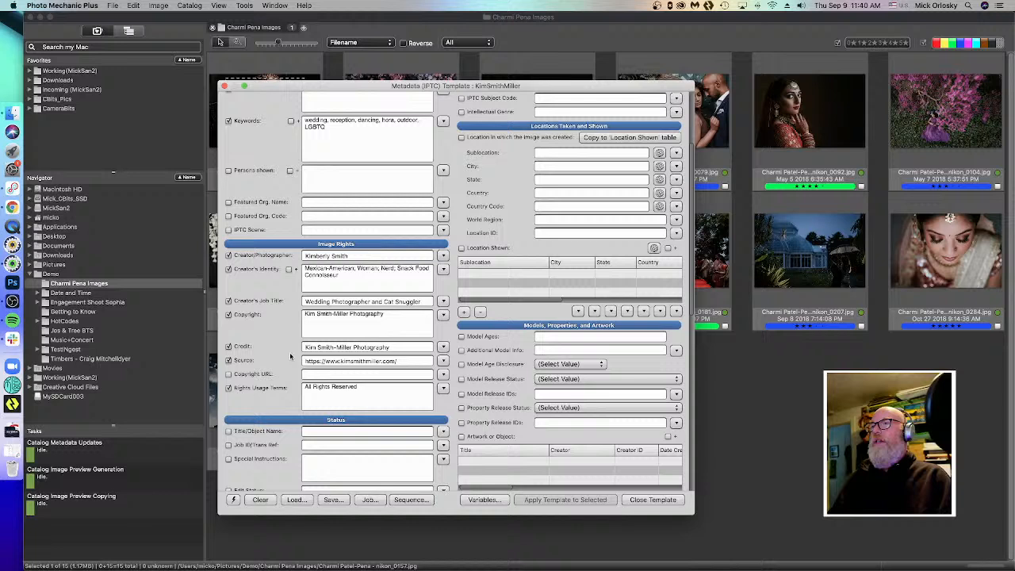
{"action": "left_click", "coordinate": [235, 500]}
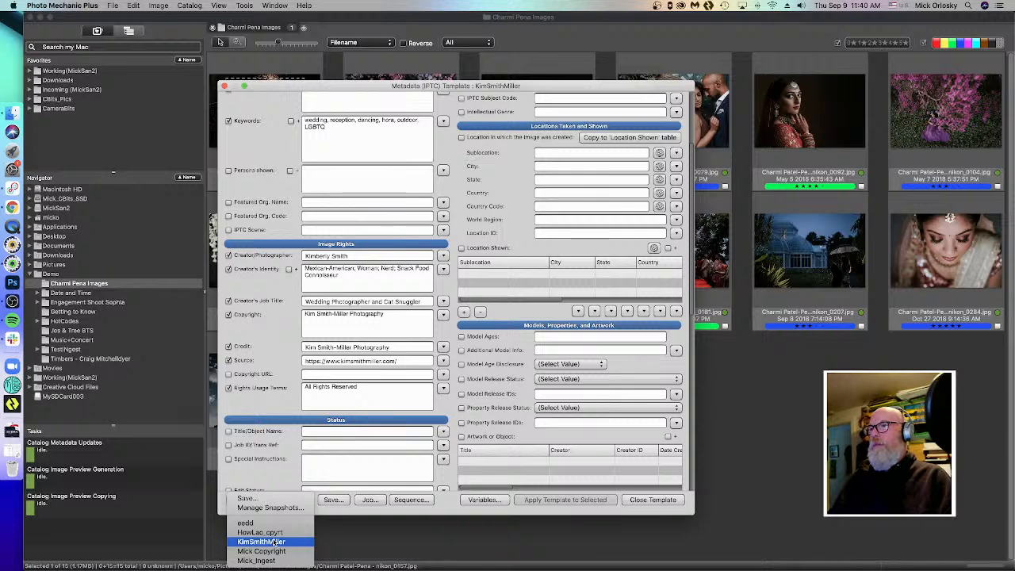
{"action": "left_click", "coordinate": [247, 499]}
{"action": "left_click", "coordinate": [420, 350]}
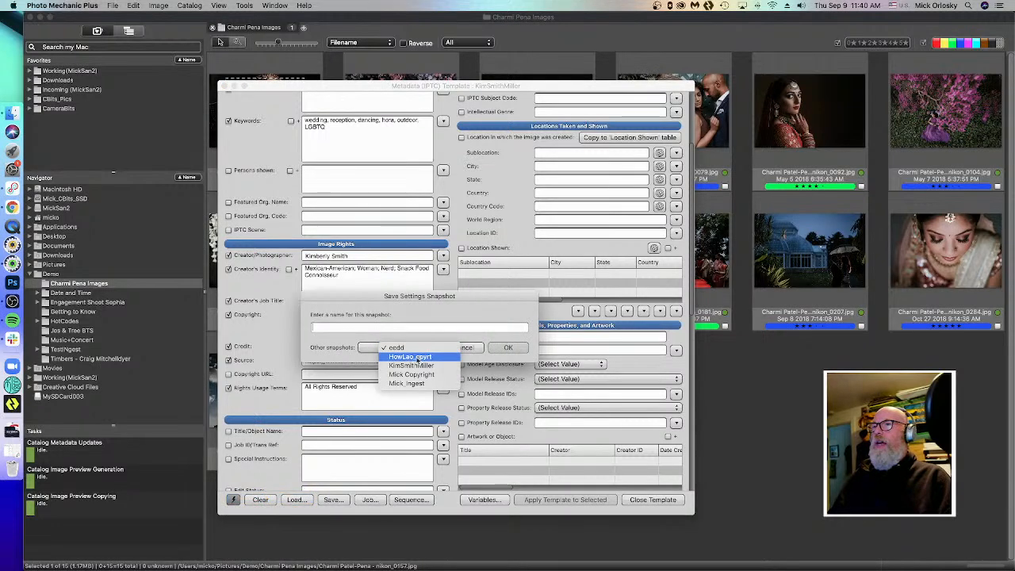
{"action": "left_click", "coordinate": [418, 367]}
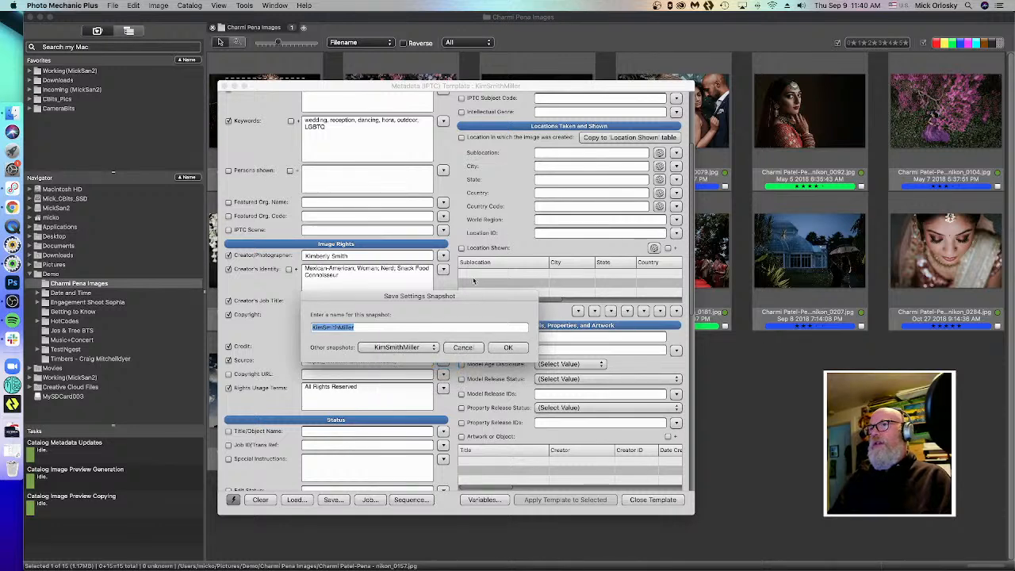
{"action": "left_click", "coordinate": [464, 349]}
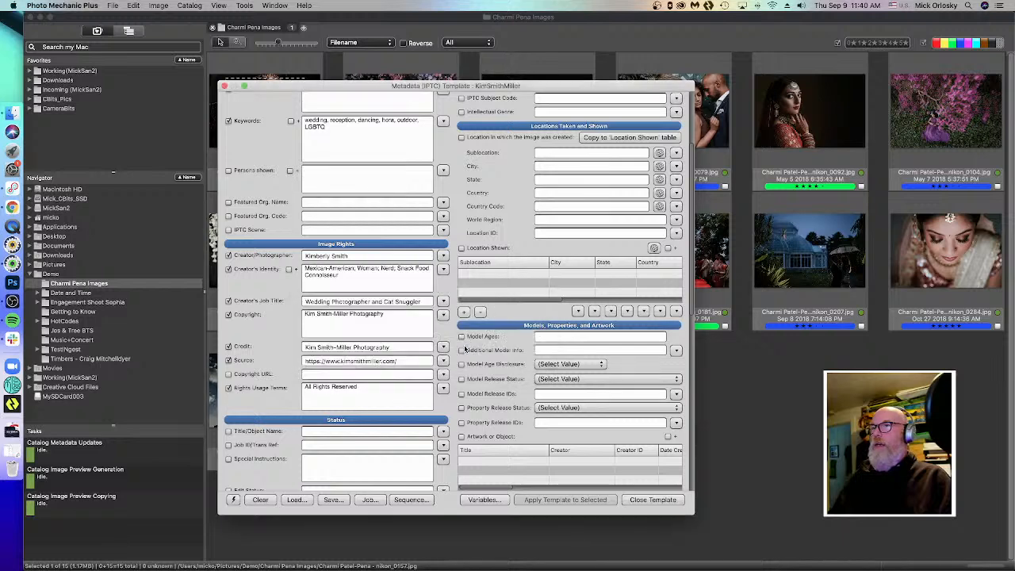
- Review the template's image content, keywords, event, rights, contact info and licensing fields
{"action": "scroll", "coordinate": [346, 356], "scroll_direction": "down", "scroll_amount": 2}
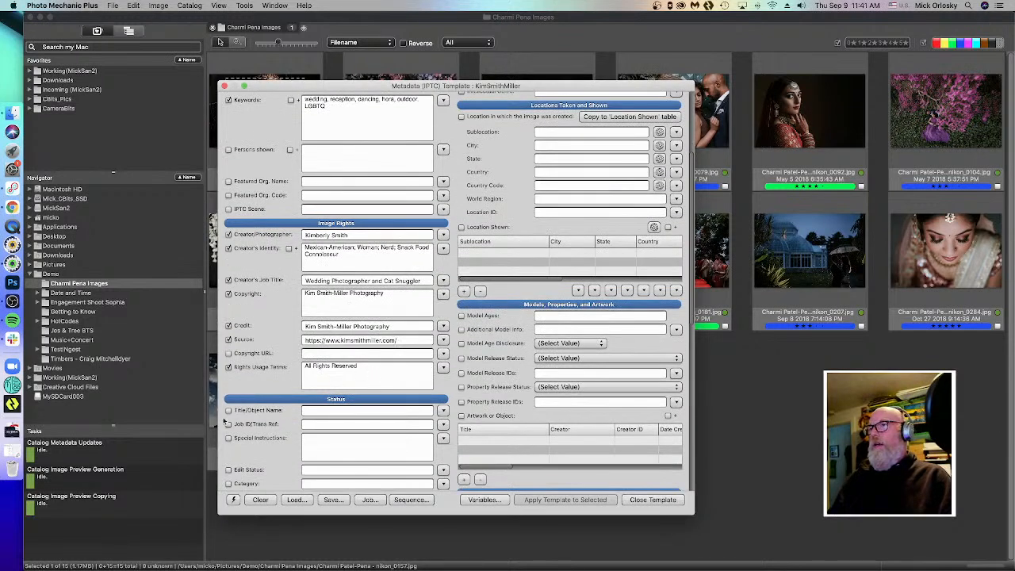
{"action": "scroll", "coordinate": [305, 370], "scroll_direction": "up", "scroll_amount": 10}
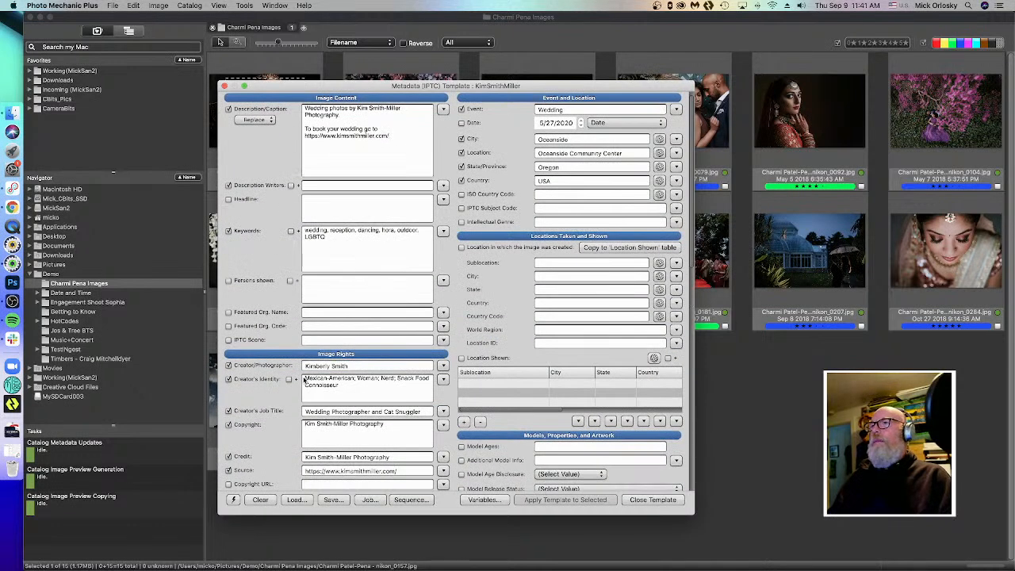
{"action": "scroll", "coordinate": [273, 365], "scroll_direction": "down", "scroll_amount": 1}
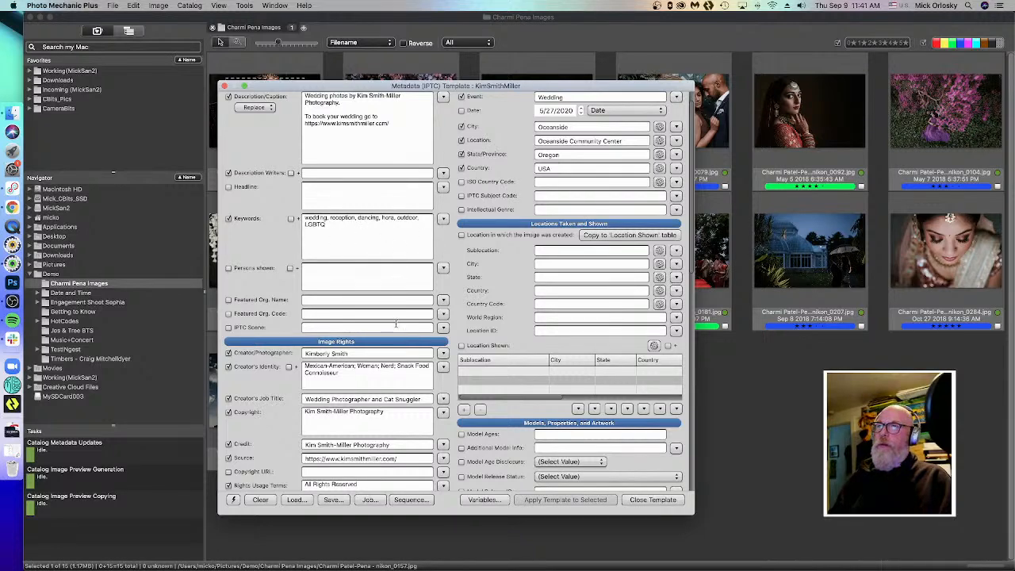
{"action": "scroll", "coordinate": [396, 324], "scroll_direction": "down", "scroll_amount": 3}
{"action": "scroll", "coordinate": [396, 324], "scroll_direction": "up", "scroll_amount": 4}
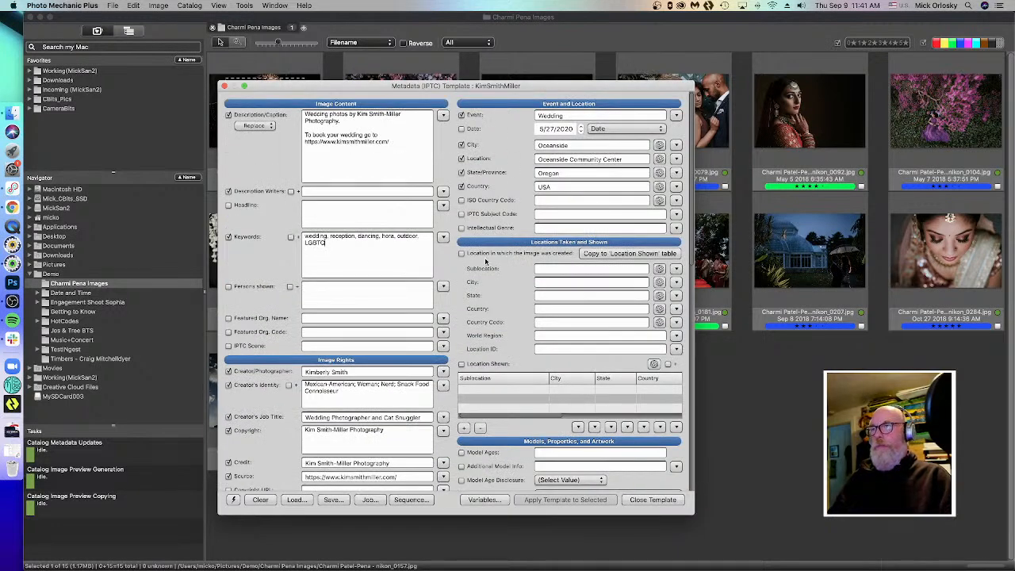
{"action": "scroll", "coordinate": [485, 262], "scroll_direction": "down", "scroll_amount": 5}
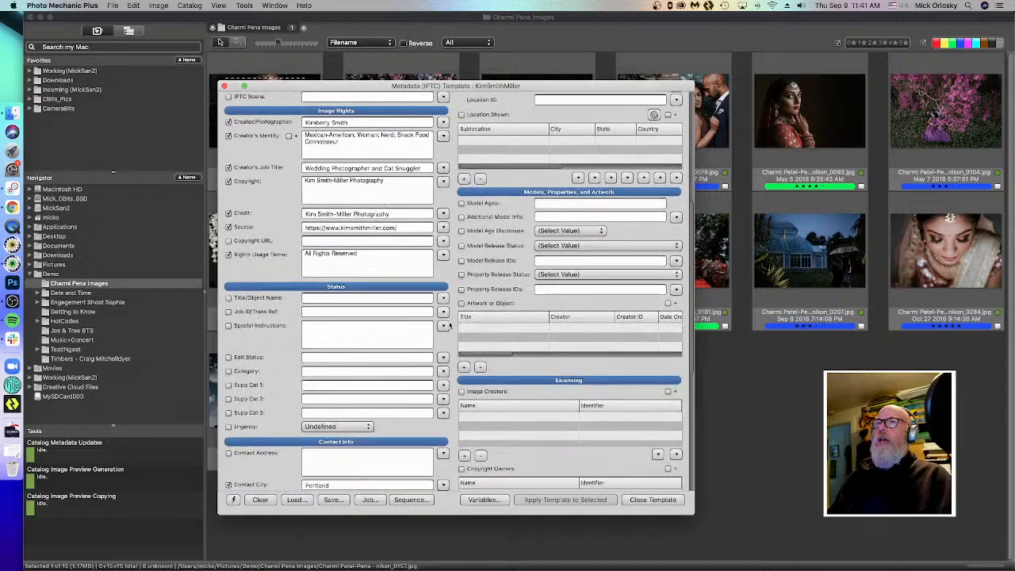
{"action": "scroll", "coordinate": [449, 325], "scroll_direction": "down", "scroll_amount": 5}
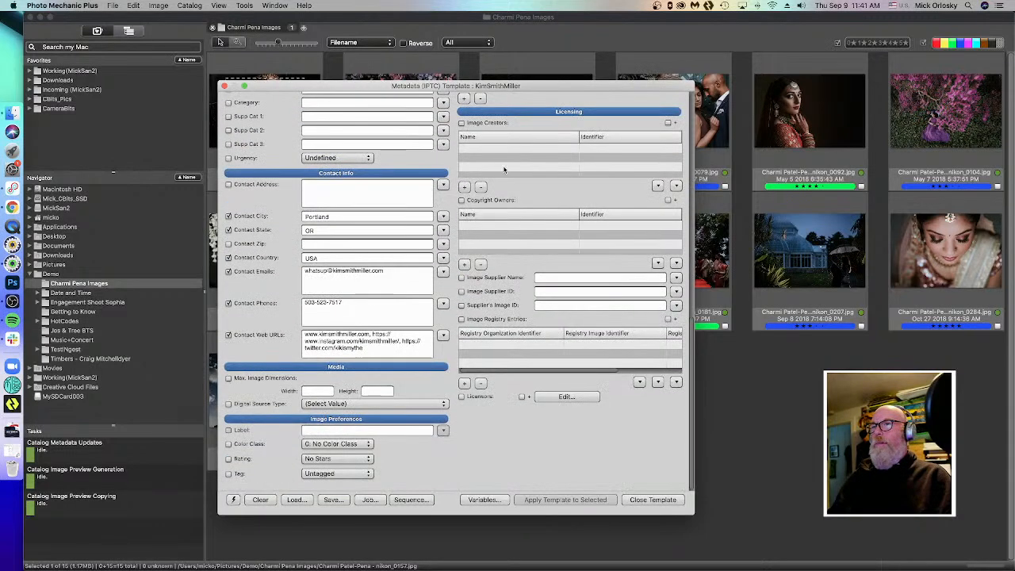
{"action": "scroll", "coordinate": [478, 459], "scroll_direction": "up", "scroll_amount": 2}
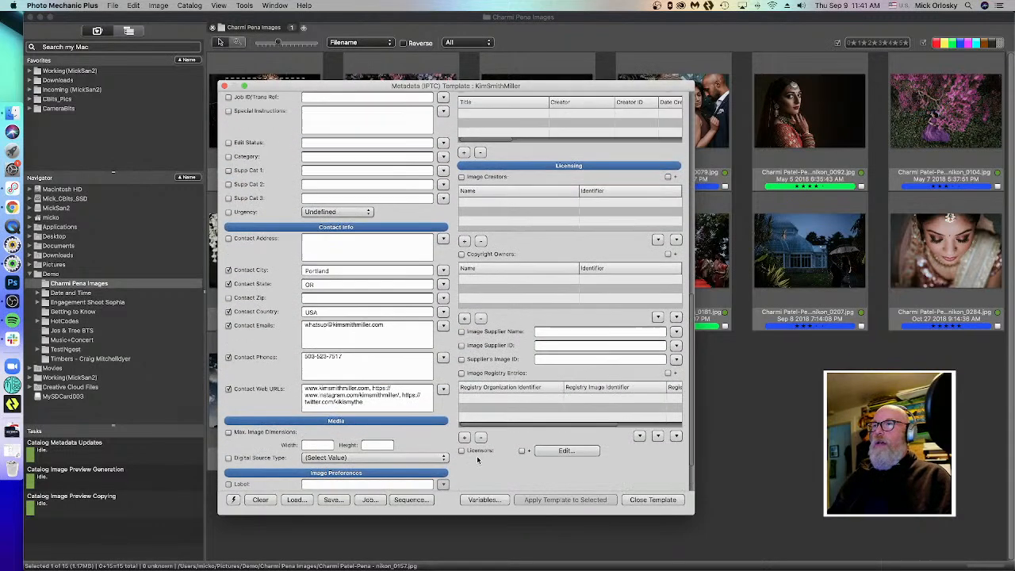
{"action": "scroll", "coordinate": [479, 459], "scroll_direction": "up", "scroll_amount": 4}
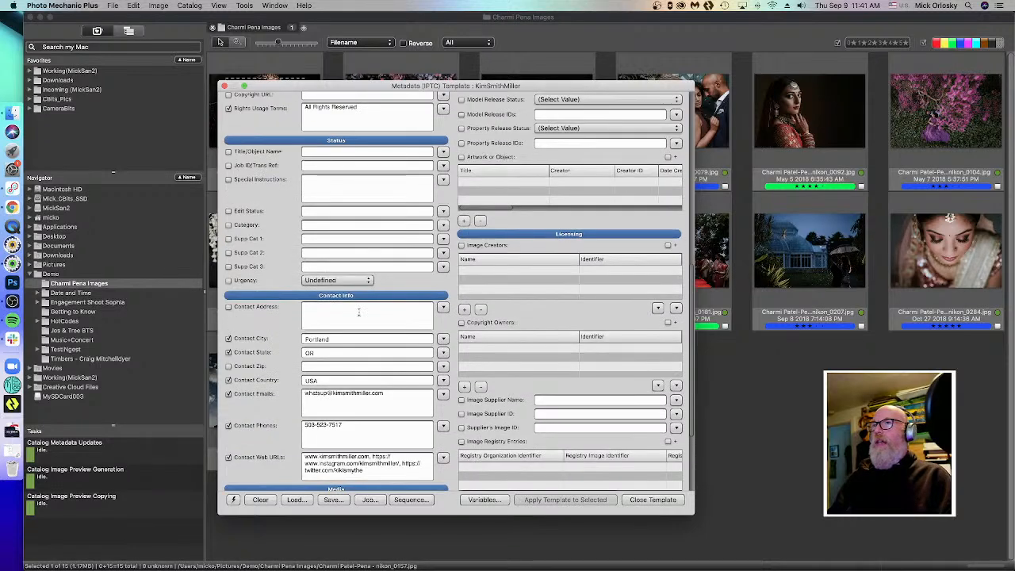
{"action": "scroll", "coordinate": [337, 379], "scroll_direction": "down", "scroll_amount": 4}
{"action": "scroll", "coordinate": [337, 379], "scroll_direction": "up", "scroll_amount": 10}
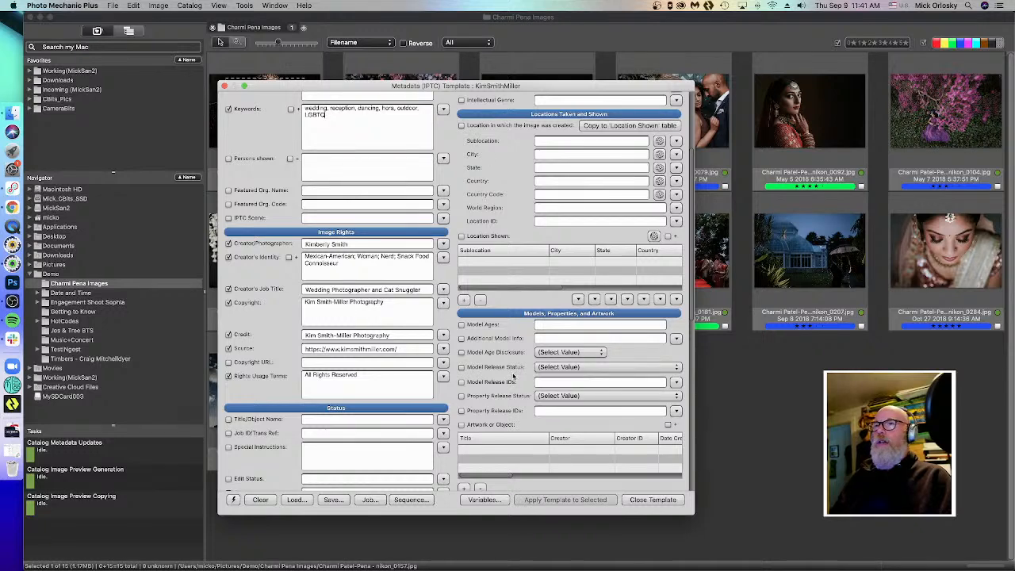
- Examine the template's Models, Properties, and Artwork, Status and Image Rights sections, then close the template
{"action": "scroll", "coordinate": [514, 376], "scroll_direction": "down", "scroll_amount": 1}
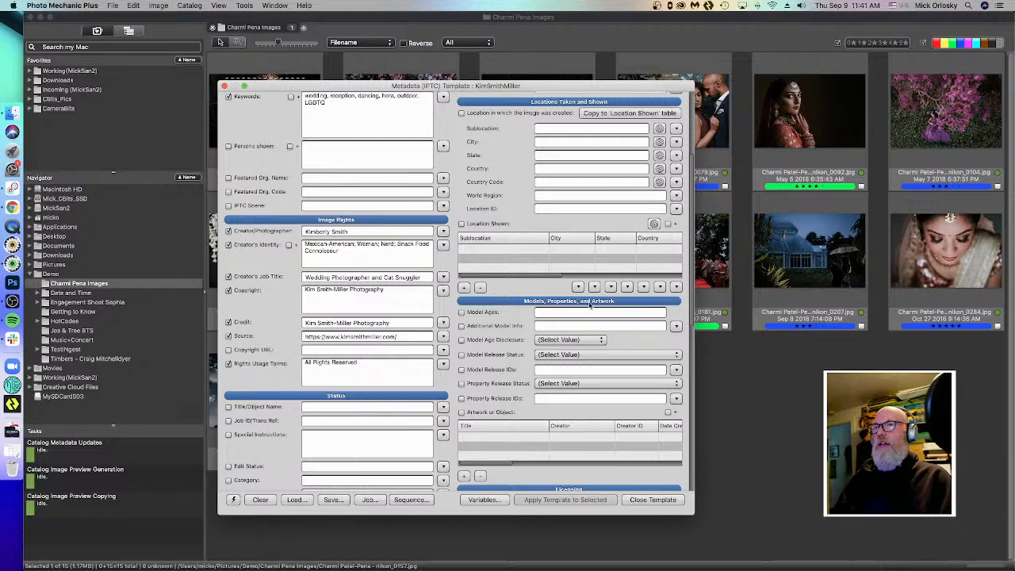
{"action": "scroll", "coordinate": [530, 357], "scroll_direction": "down", "scroll_amount": 6}
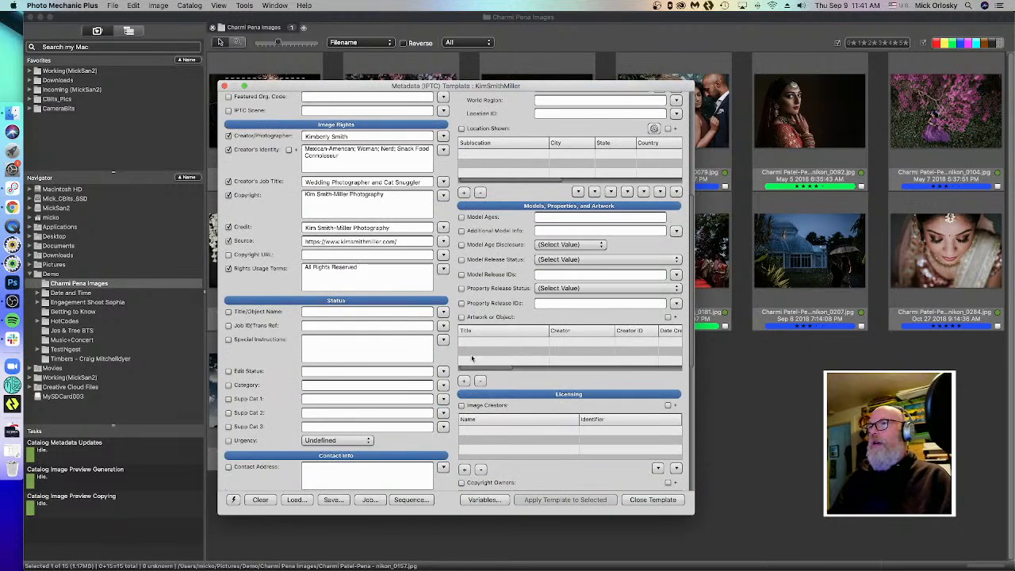
{"action": "scroll", "coordinate": [343, 407], "scroll_direction": "up", "scroll_amount": 4}
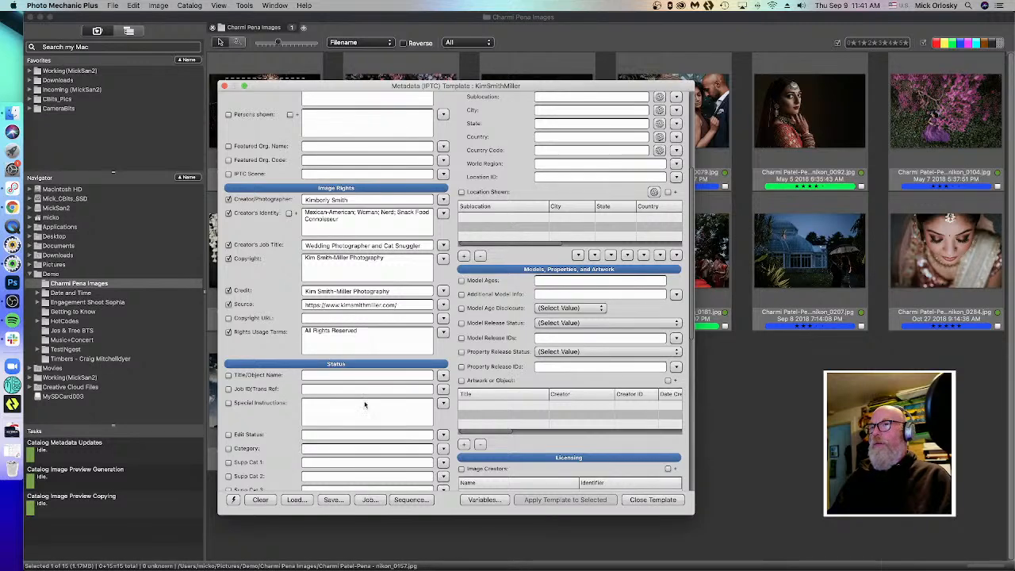
{"action": "scroll", "coordinate": [365, 406], "scroll_direction": "down", "scroll_amount": 10}
{"action": "scroll", "coordinate": [387, 304], "scroll_direction": "up", "scroll_amount": 3}
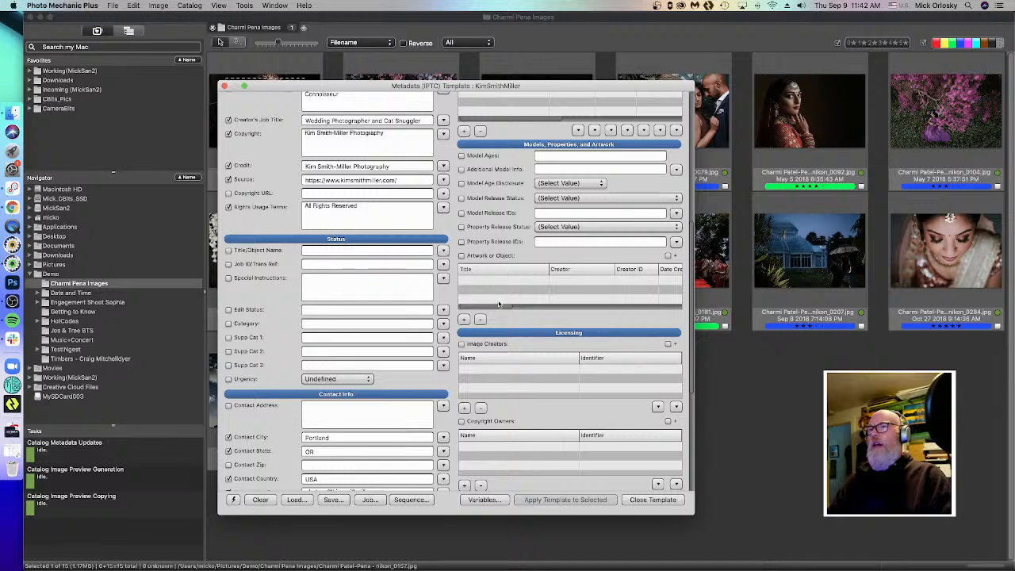
{"action": "scroll", "coordinate": [460, 215], "scroll_direction": "up", "scroll_amount": 3}
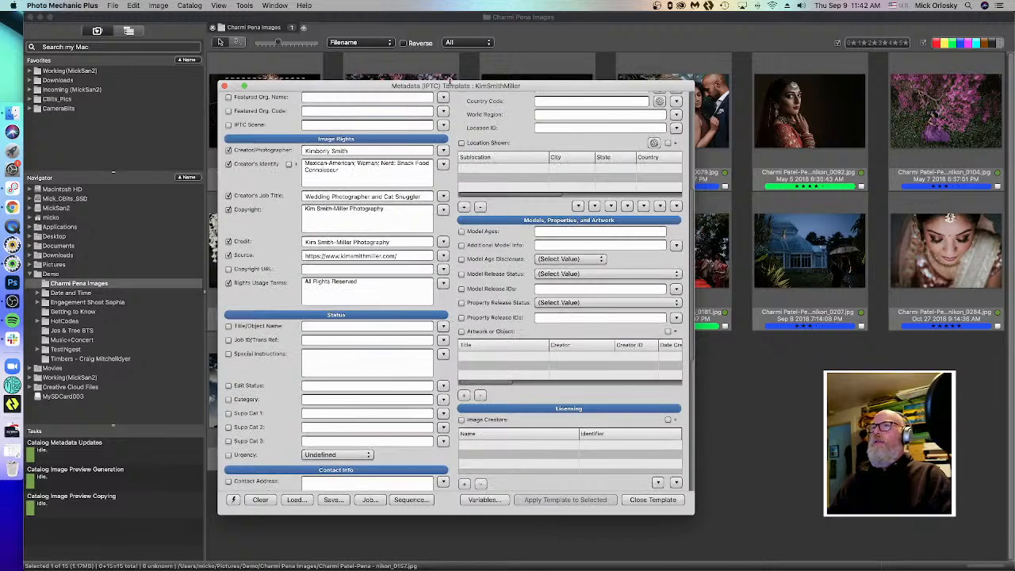
{"action": "scroll", "coordinate": [451, 321], "scroll_direction": "up", "scroll_amount": 3}
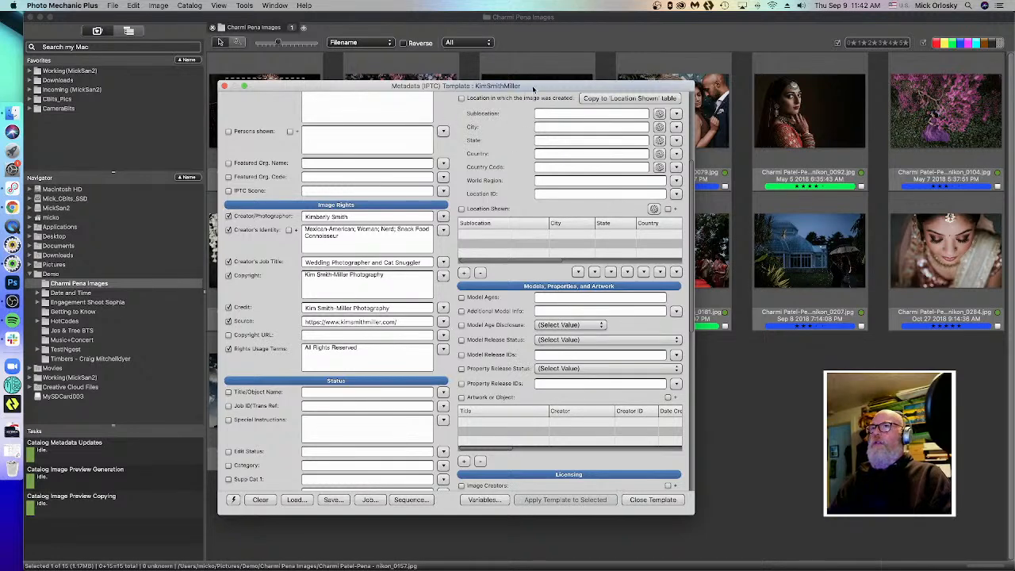
{"action": "left_click_drag", "start_coordinate": [533, 89], "coordinate": [546, 121]}
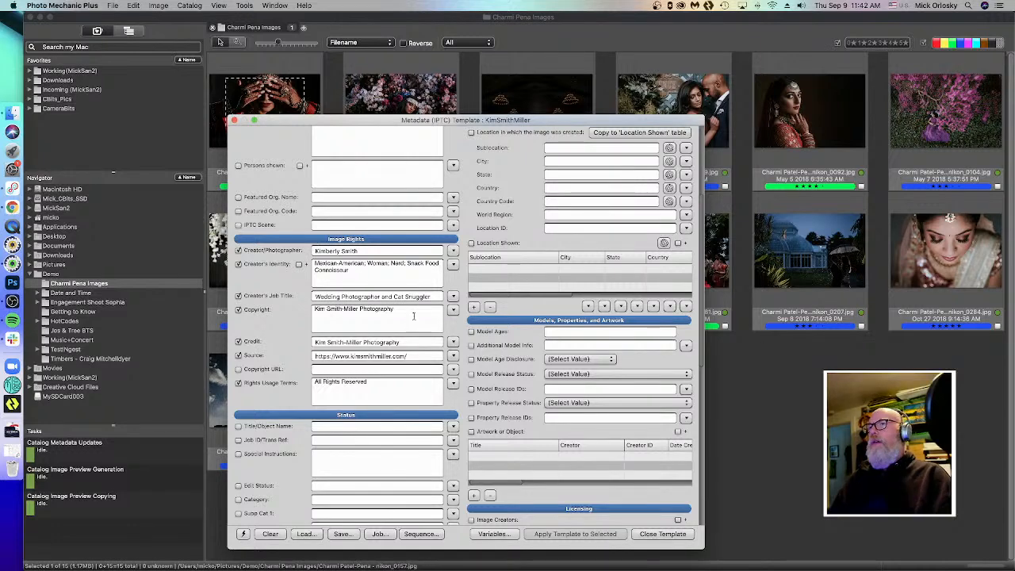
{"action": "left_click_drag", "start_coordinate": [367, 120], "coordinate": [353, 96]}
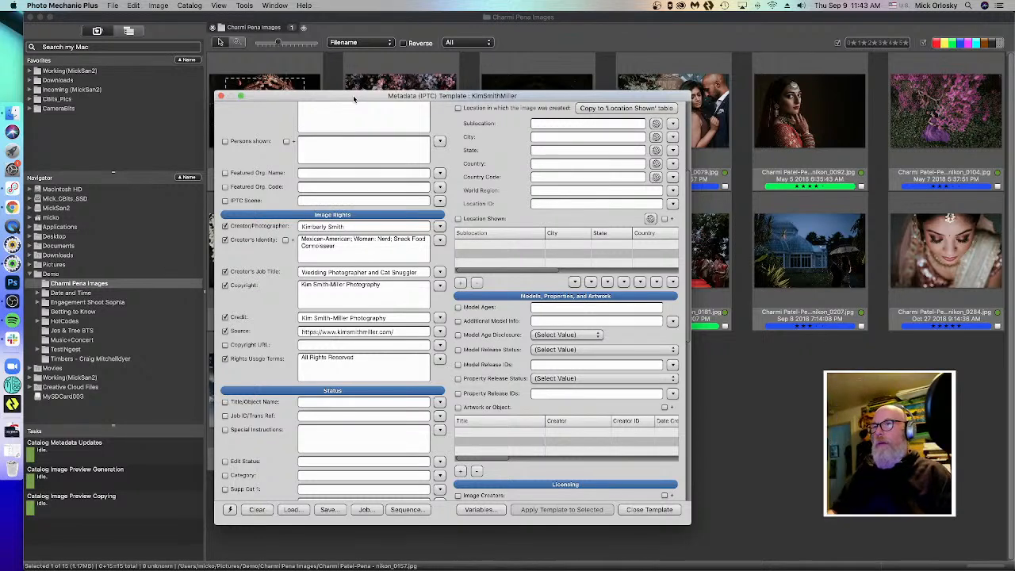
{"action": "scroll", "coordinate": [399, 384], "scroll_direction": "up", "scroll_amount": 1}
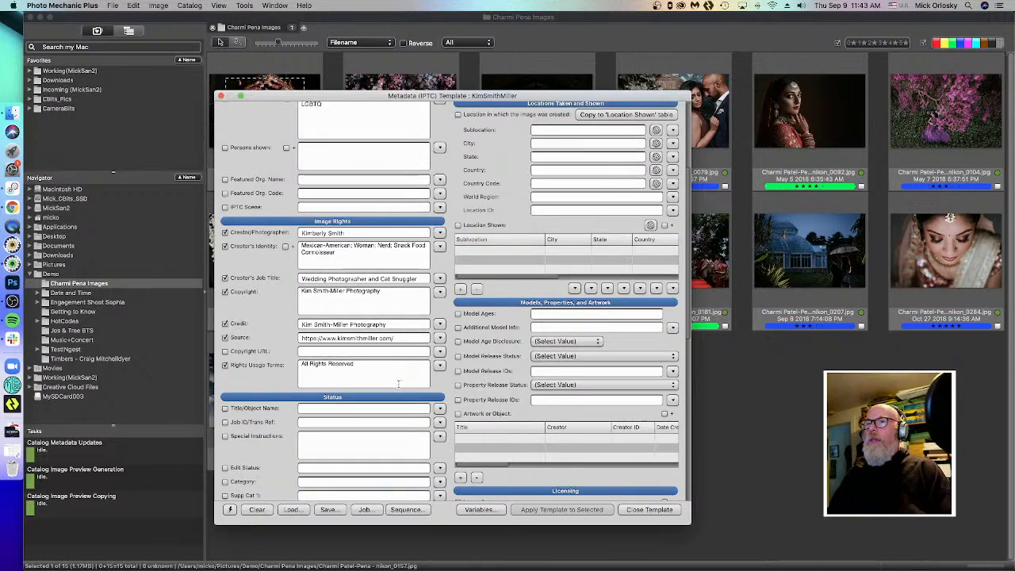
{"action": "left_click", "coordinate": [653, 510]}
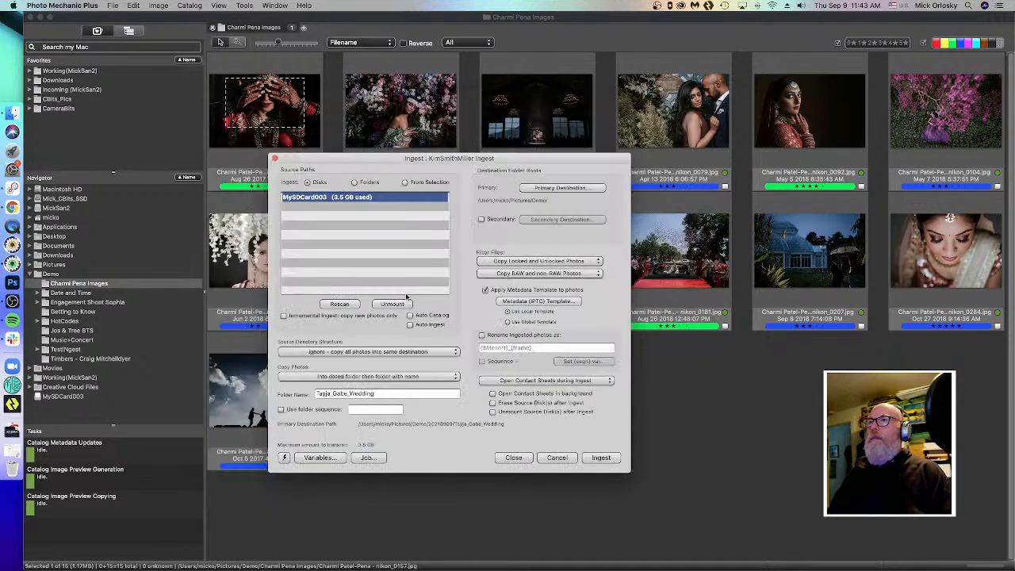
- Turn on Incremental Ingest to copy new photos only, move the Ingest dialog aside, and try ingesting MySDCard003
{"action": "left_click", "coordinate": [534, 337]}
{"action": "left_click", "coordinate": [534, 337]}
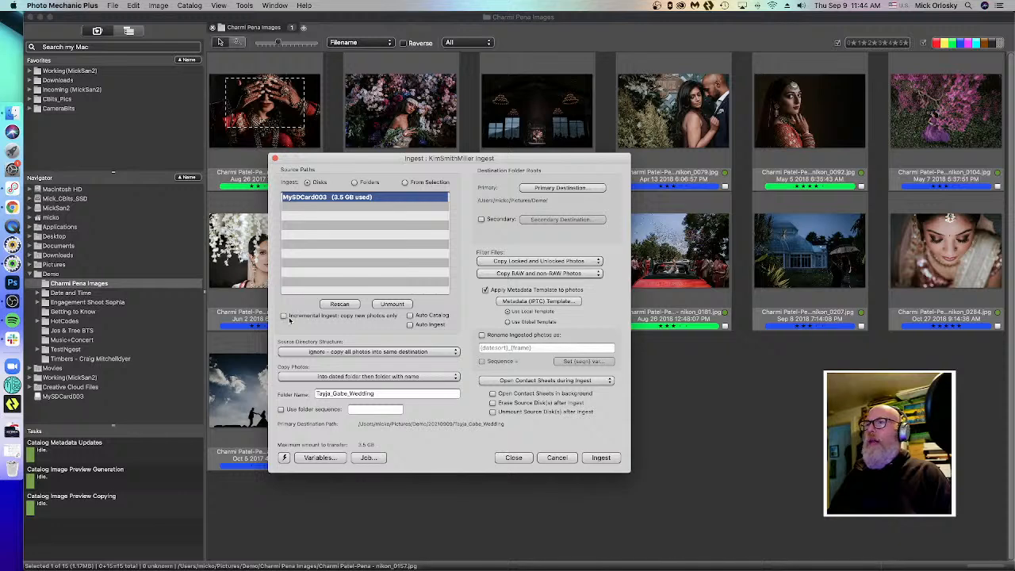
{"action": "left_click", "coordinate": [283, 317]}
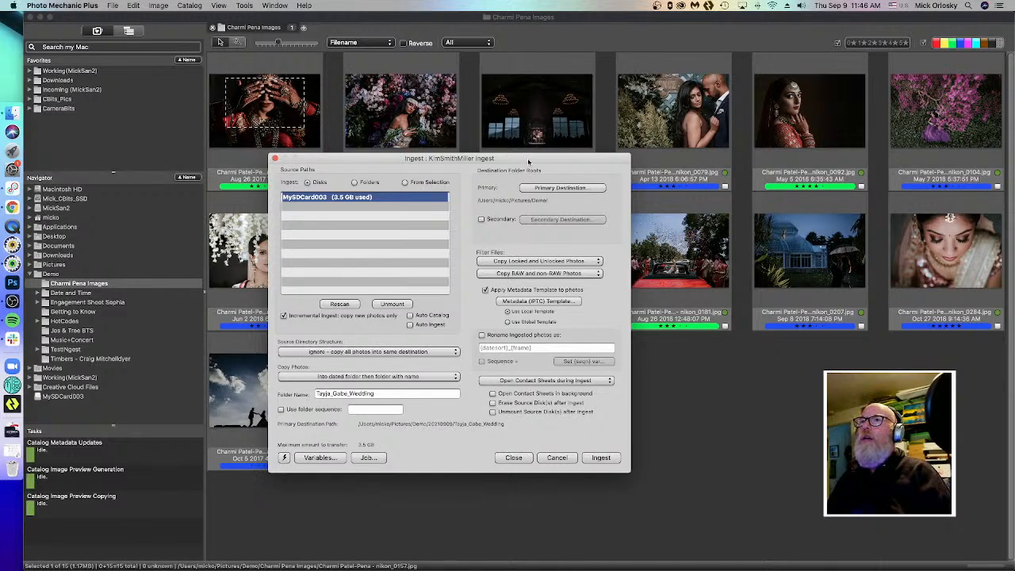
{"action": "left_click_drag", "start_coordinate": [529, 162], "coordinate": [487, 116]}
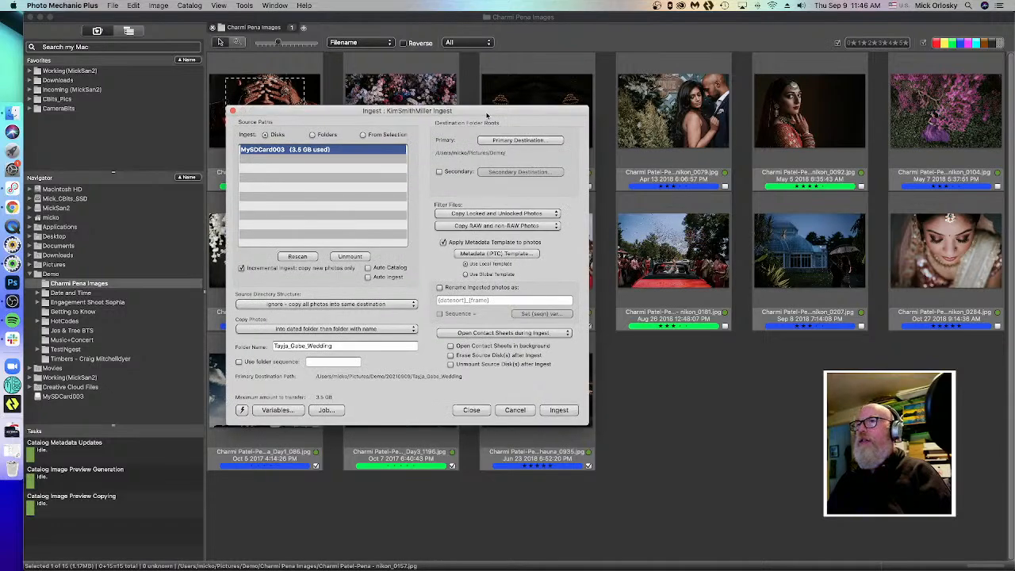
{"action": "left_click_drag", "start_coordinate": [304, 115], "coordinate": [287, 128]}
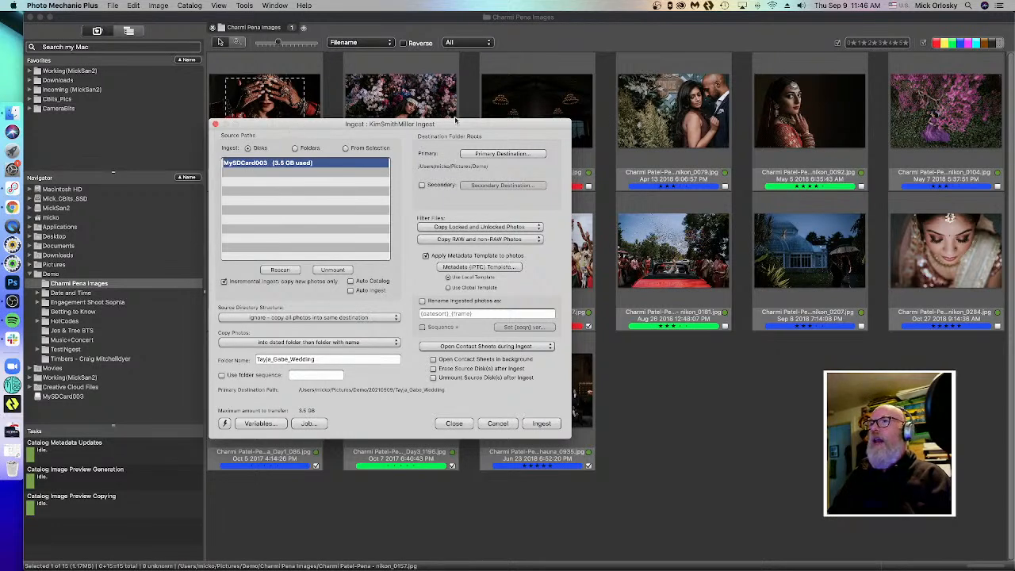
{"action": "left_click_drag", "start_coordinate": [453, 125], "coordinate": [411, 120]}
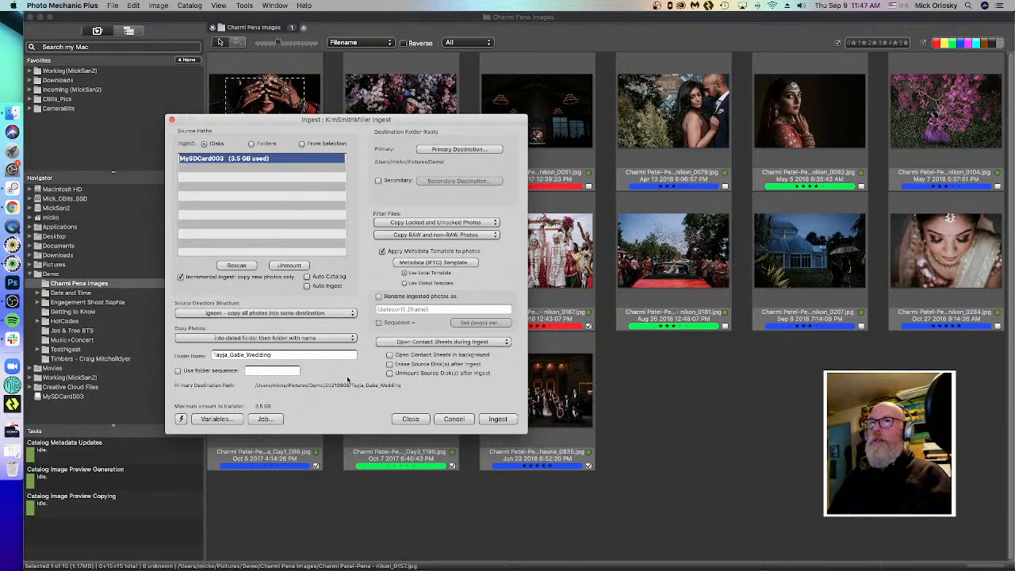
{"action": "left_click", "coordinate": [497, 419]}
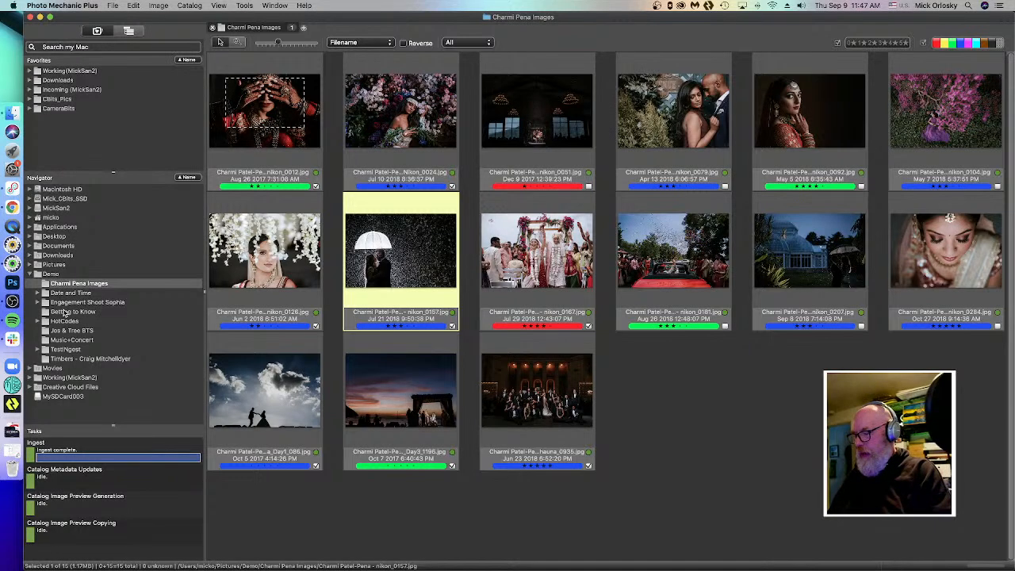
- Reopen the ingest settings with Incremental Ingest turned off and ingest all photos from MySDCard003 into the wedding folder
{"action": "key", "text": "super+i"}
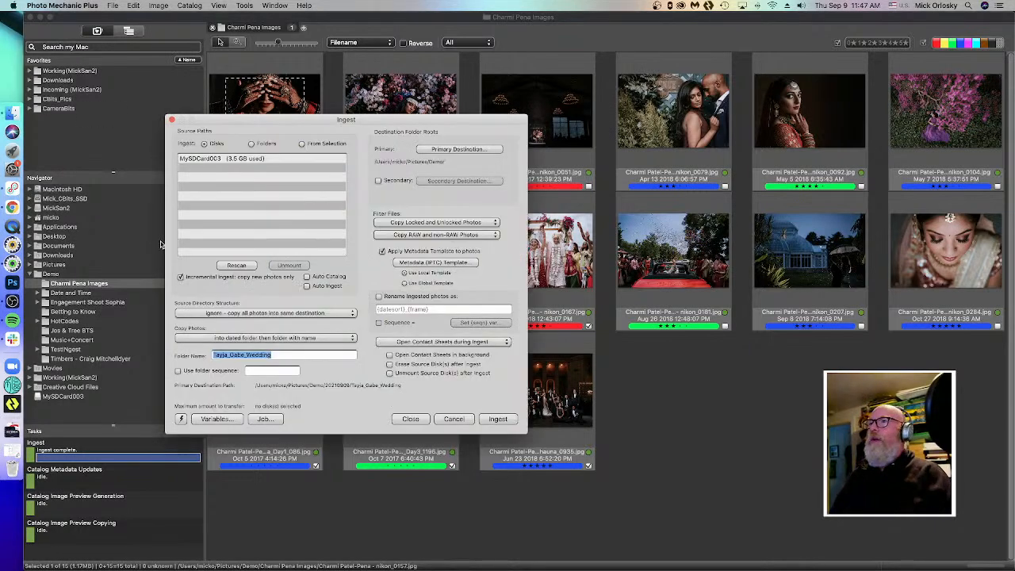
{"action": "left_click", "coordinate": [180, 277]}
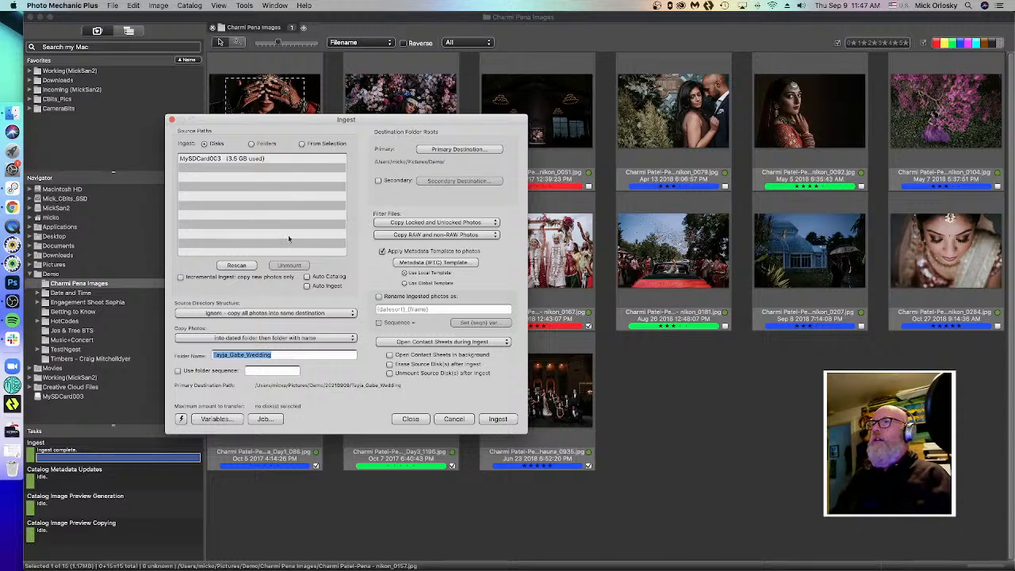
{"action": "left_click", "coordinate": [236, 158]}
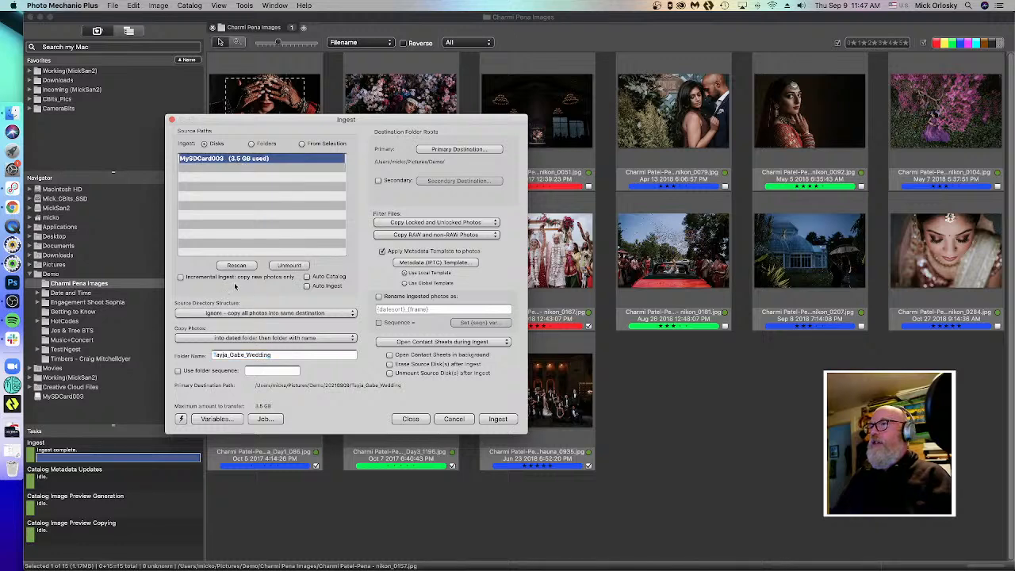
{"action": "left_click", "coordinate": [500, 420]}
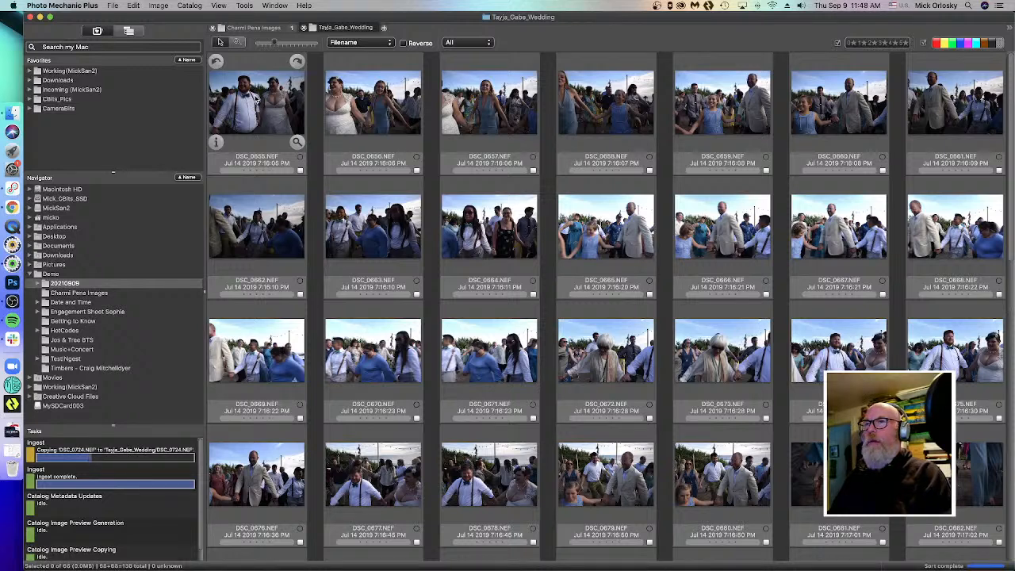
- Open the preferences and examine the Preview settings, including automatic advance to the next photo after tag, color class or rating changes
{"action": "key", "text": "super+comma"}
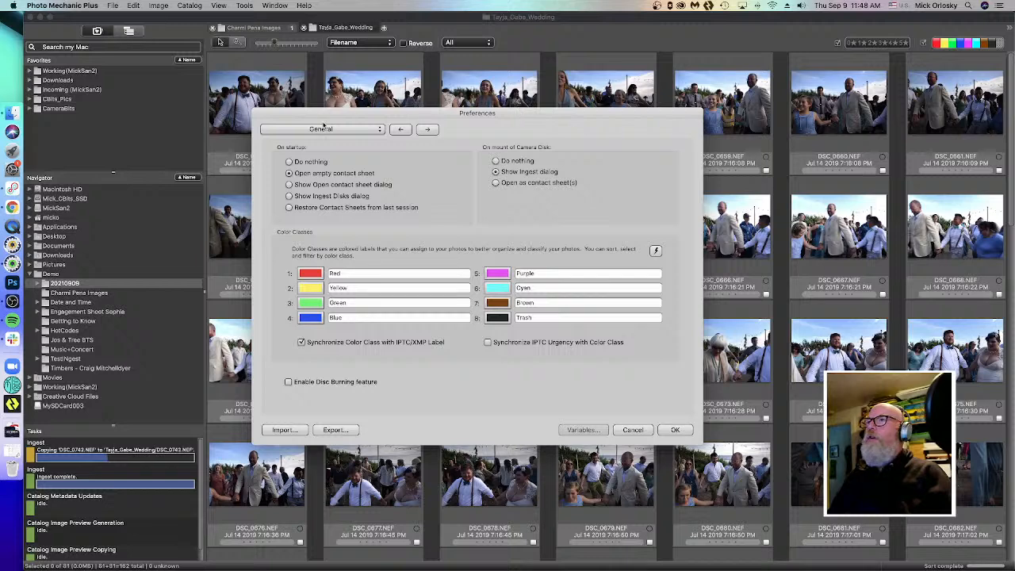
{"action": "left_click", "coordinate": [322, 130]}
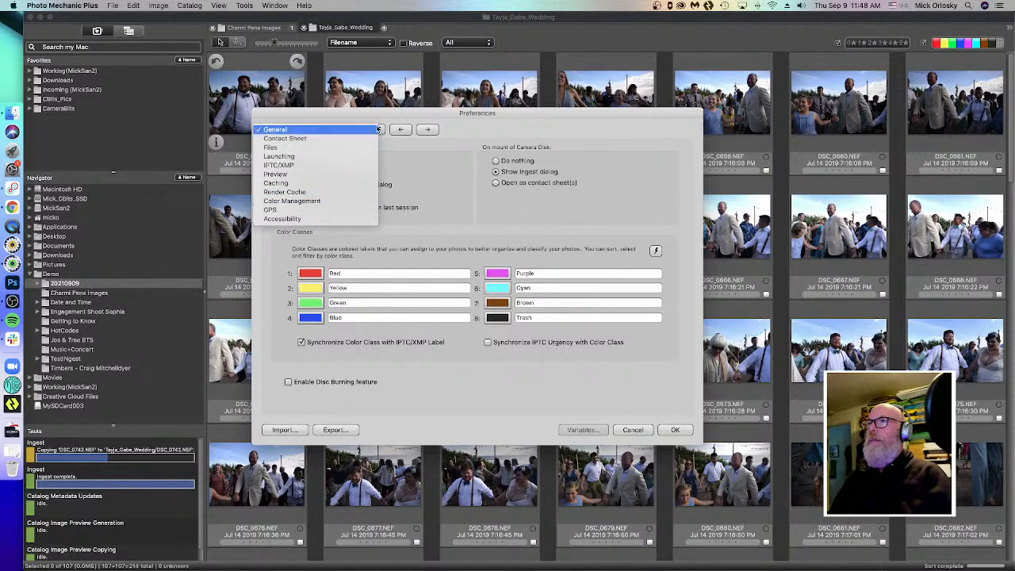
{"action": "left_click", "coordinate": [341, 130]}
{"action": "left_click", "coordinate": [343, 131]}
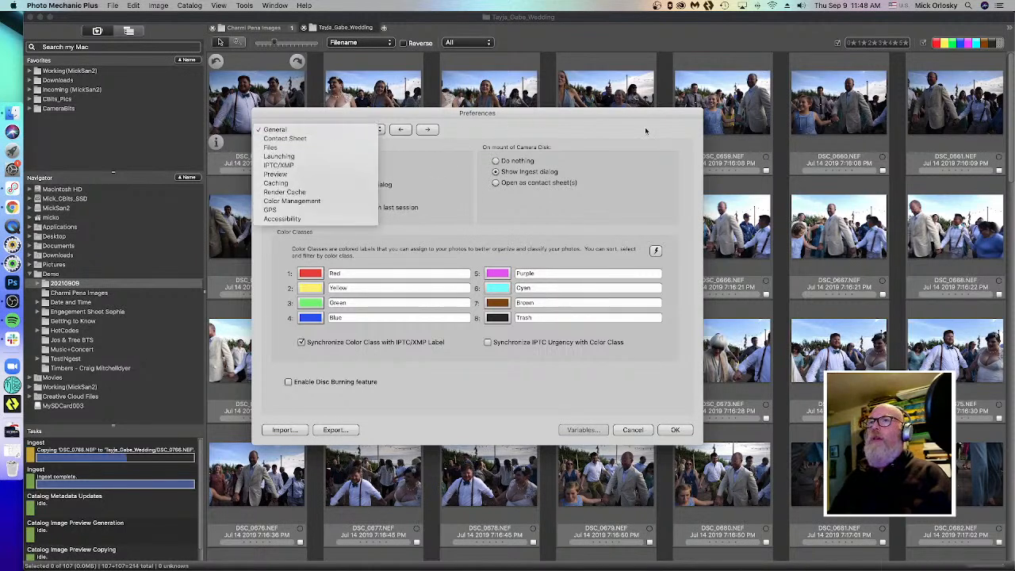
{"action": "left_click", "coordinate": [292, 174]}
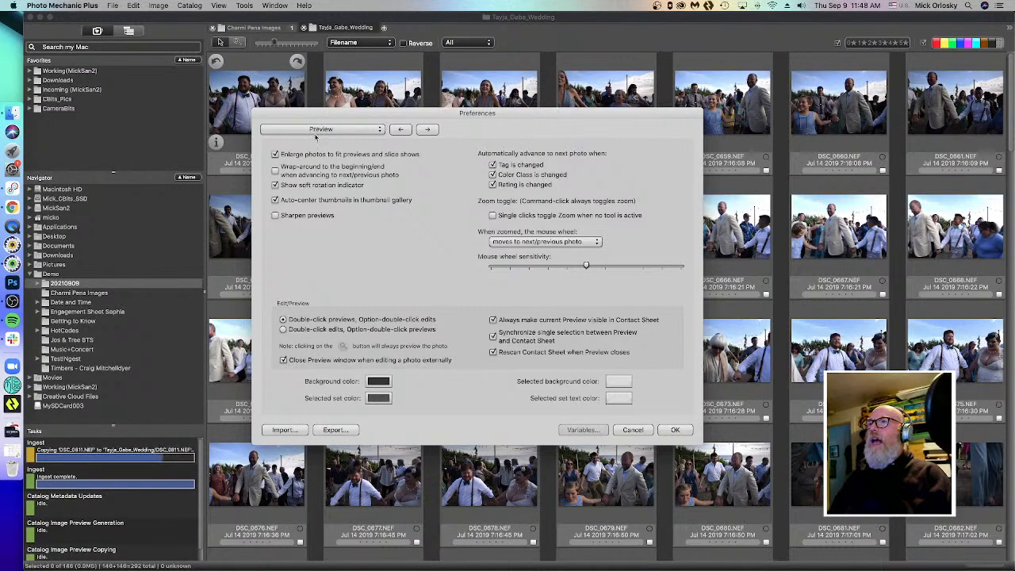
- In the Accessibility preferences, set the single key shortcut so that 0-5 sets Rating
{"action": "left_click", "coordinate": [317, 130]}
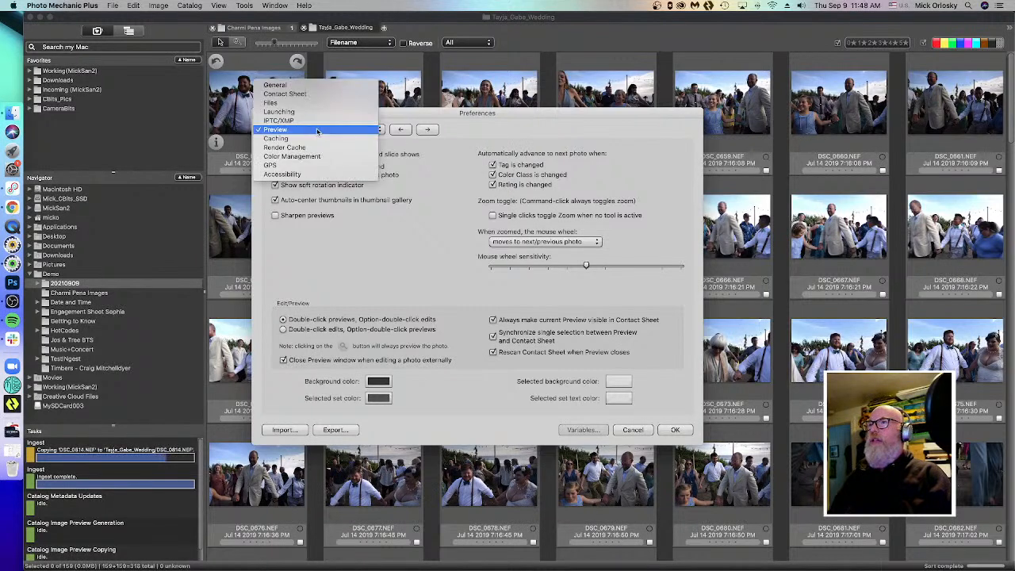
{"action": "left_click", "coordinate": [309, 178]}
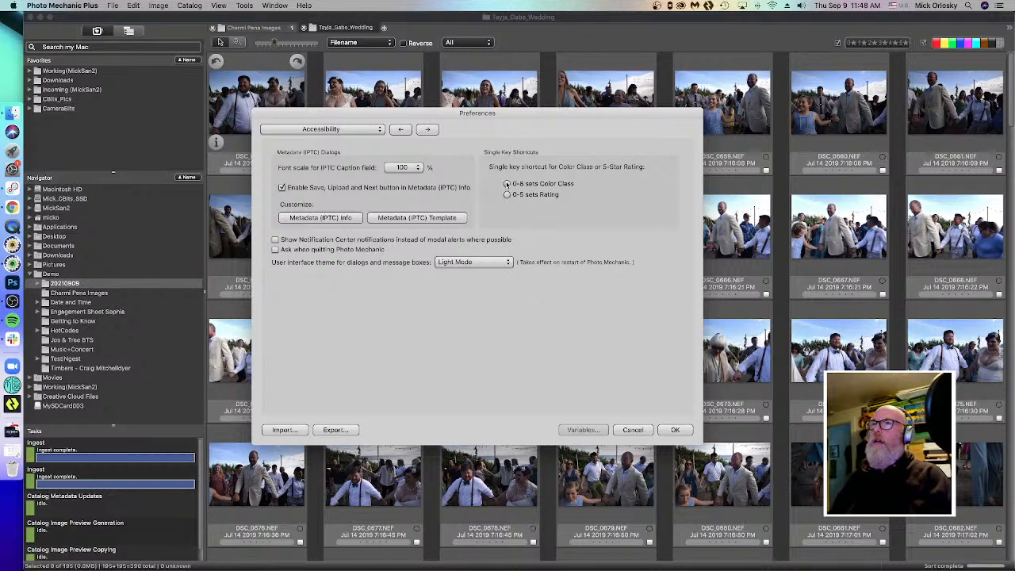
{"action": "left_click", "coordinate": [508, 183]}
{"action": "left_click", "coordinate": [507, 195]}
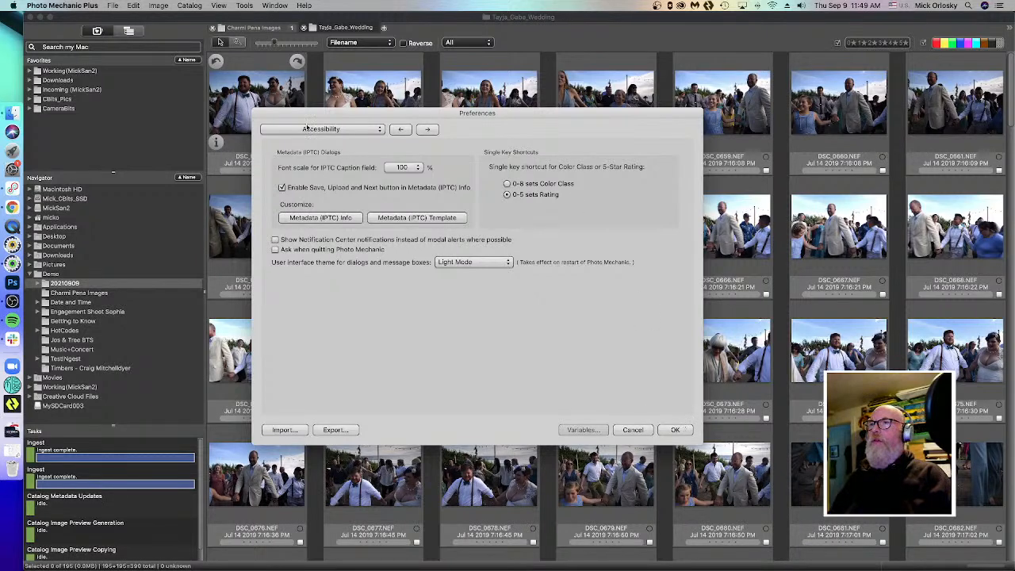
- Recheck the Preview settings for automatic advance, return to the Accessibility preferences, and save the preferences
{"action": "left_click", "coordinate": [320, 129]}
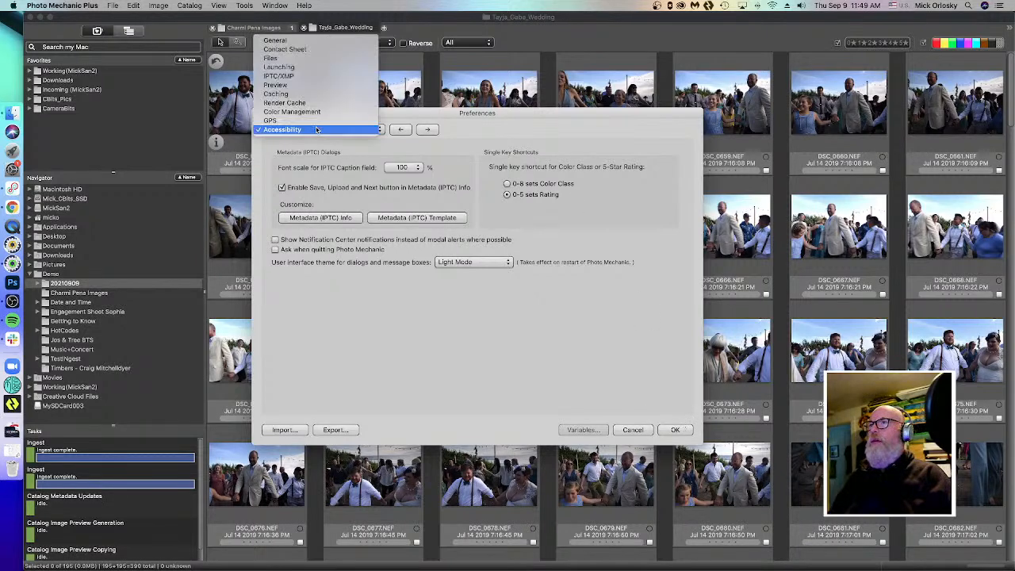
{"action": "left_click", "coordinate": [310, 86]}
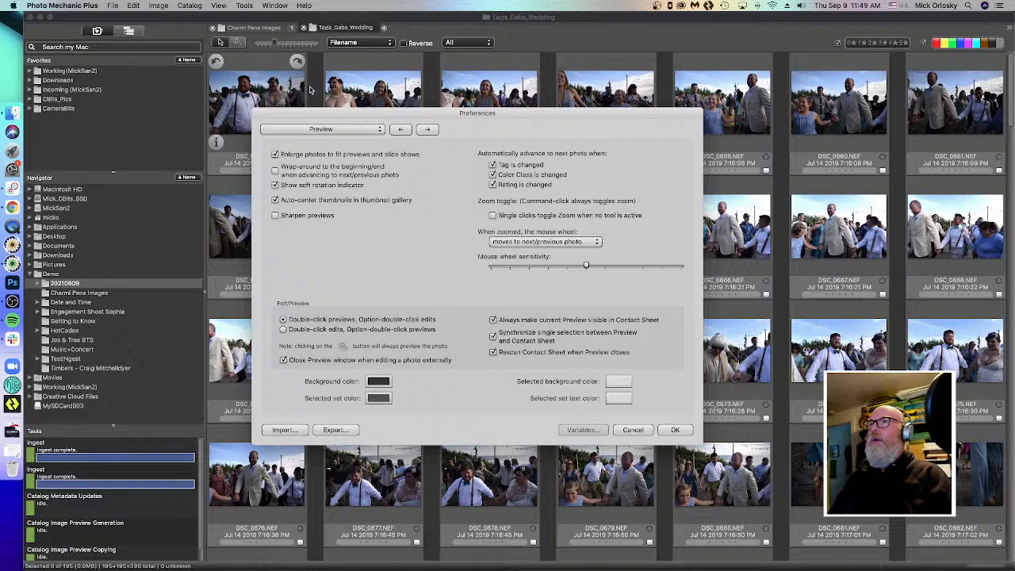
{"action": "left_click", "coordinate": [320, 129]}
{"action": "left_click", "coordinate": [290, 182]}
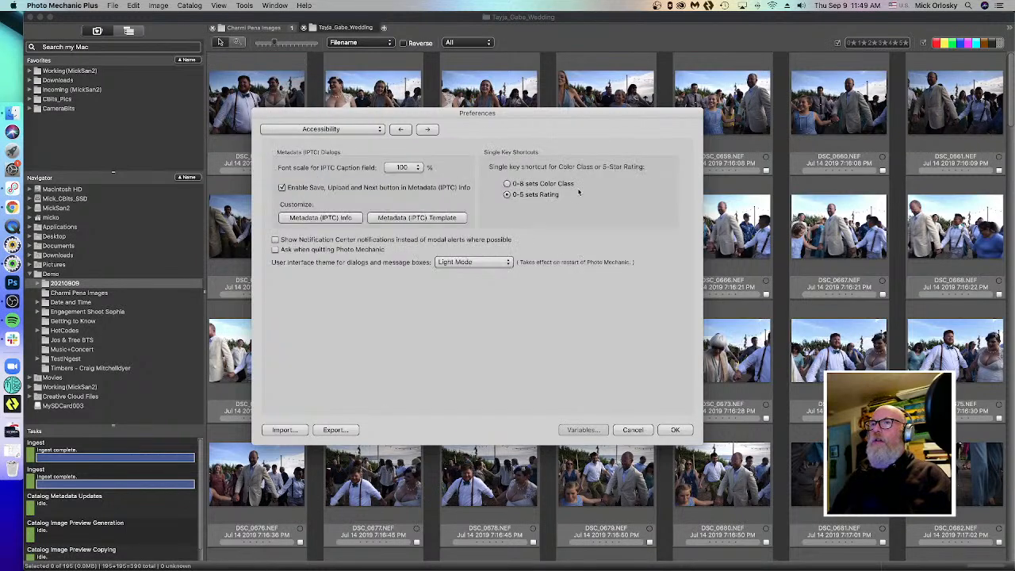
{"action": "left_click", "coordinate": [680, 430]}
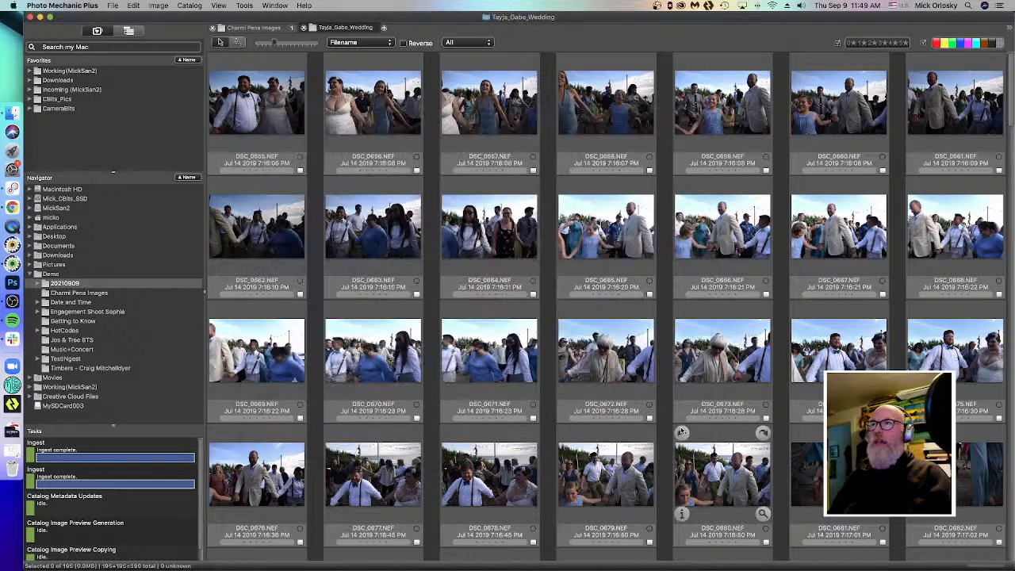
- Open DSC_0655.NEF in a large preview and advance photo by photo to DSC_0660.NEF
{"action": "double_click", "coordinate": [267, 113]}
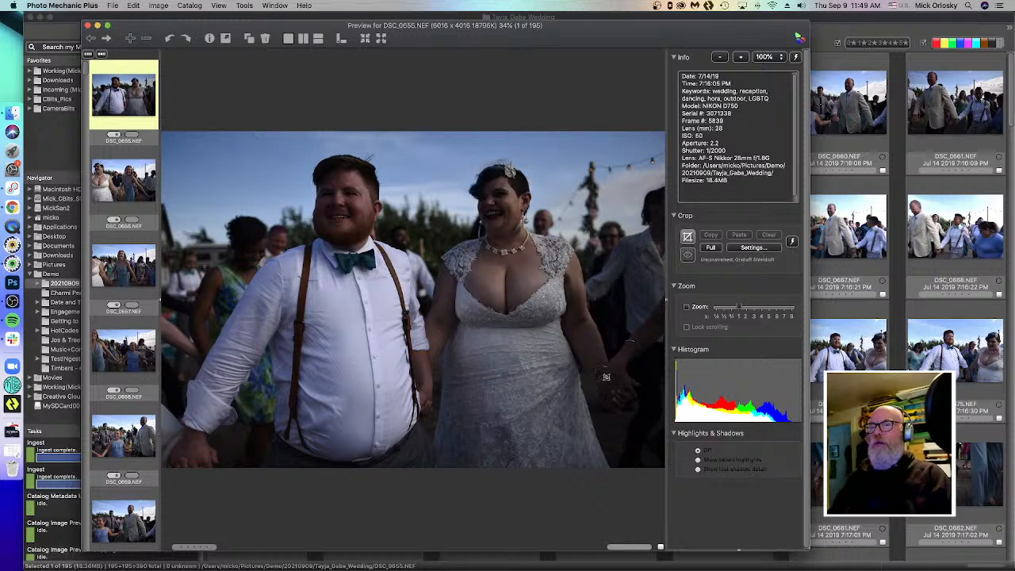
{"action": "key", "text": "Right"}
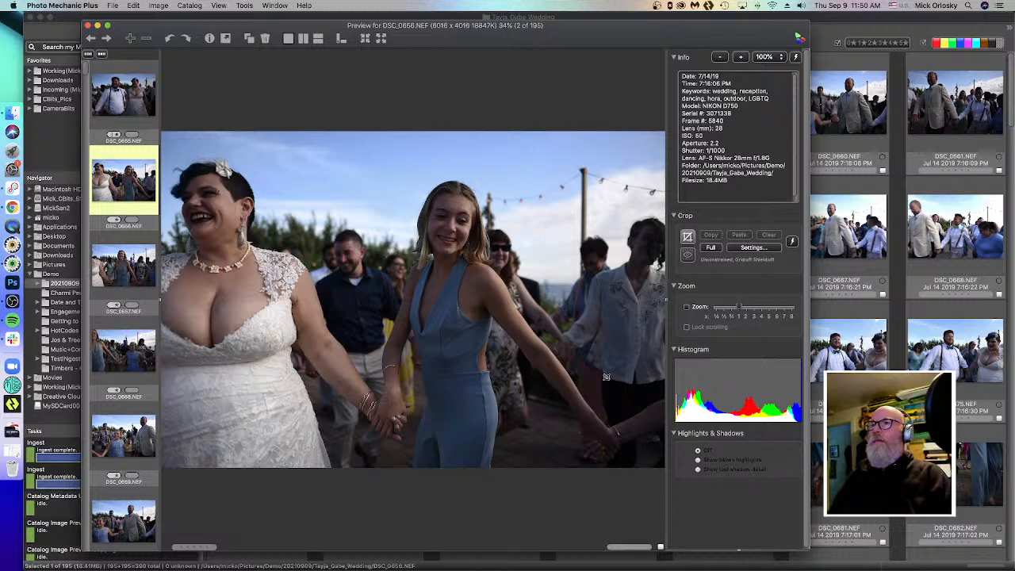
{"action": "key", "text": "Right"}
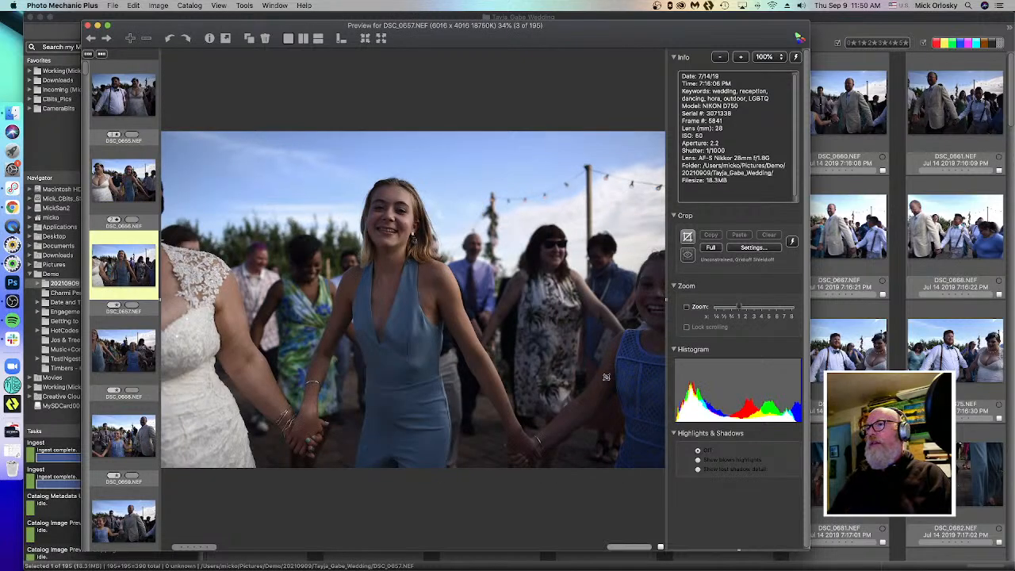
{"action": "key", "text": "Right"}
{"action": "key", "text": "Right"}
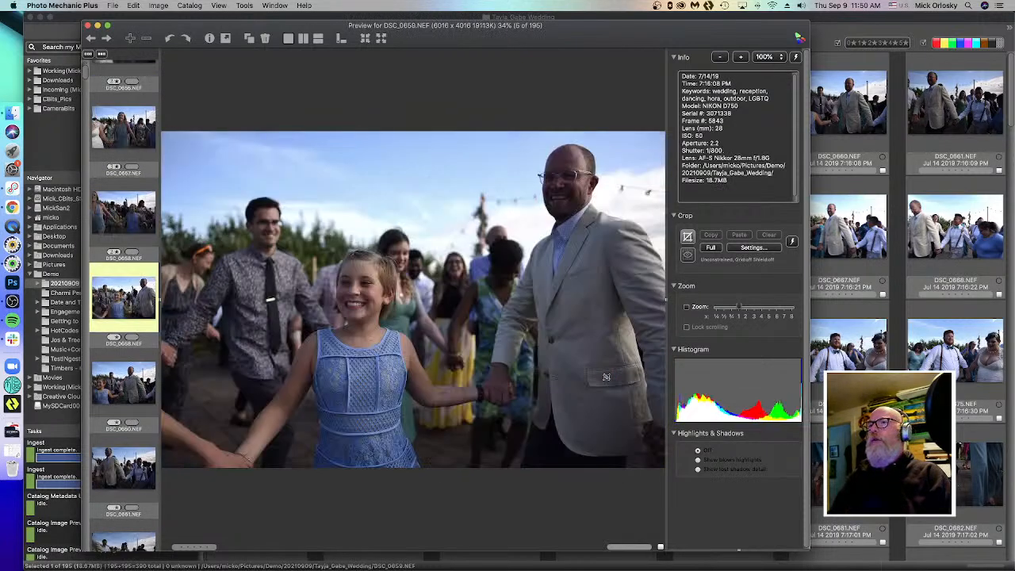
{"action": "key", "text": "Right"}
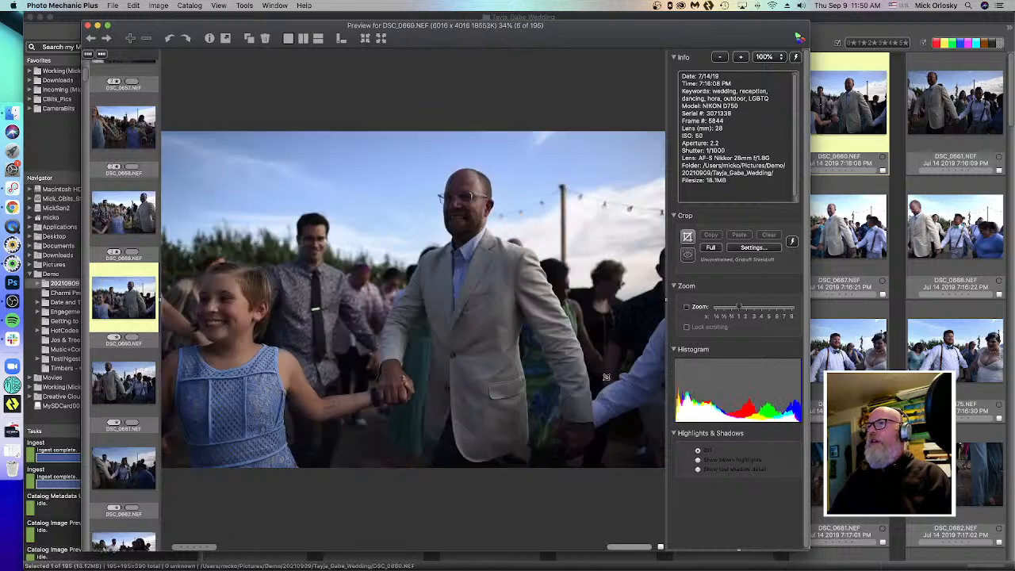
- Star-rate photos while advancing from DSC_0660.NEF to DSC_0675.NEF, giving DSC_0660.NEF two stars and DSC_0661.NEF three stars
{"action": "key", "text": "Right"}
{"action": "key", "text": "Right"}
{"action": "key", "text": "Right"}
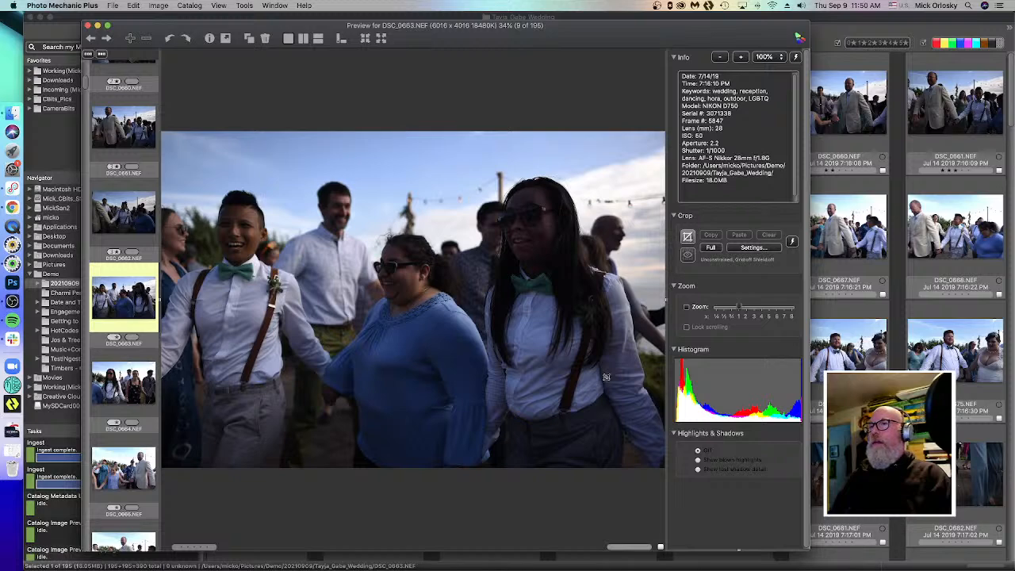
{"action": "key", "text": "Right"}
{"action": "key", "text": "Right"}
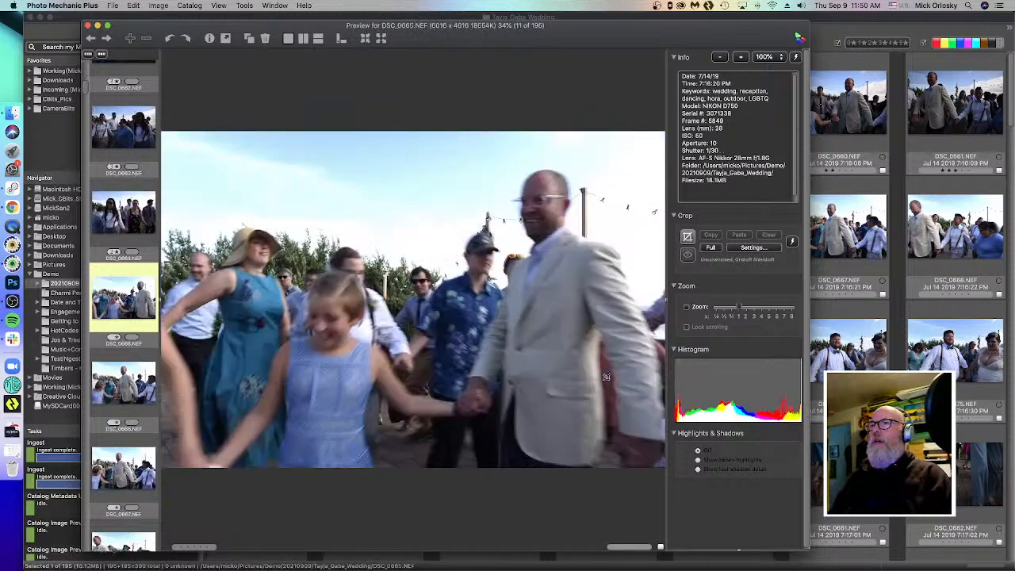
{"action": "key", "text": "Right"}
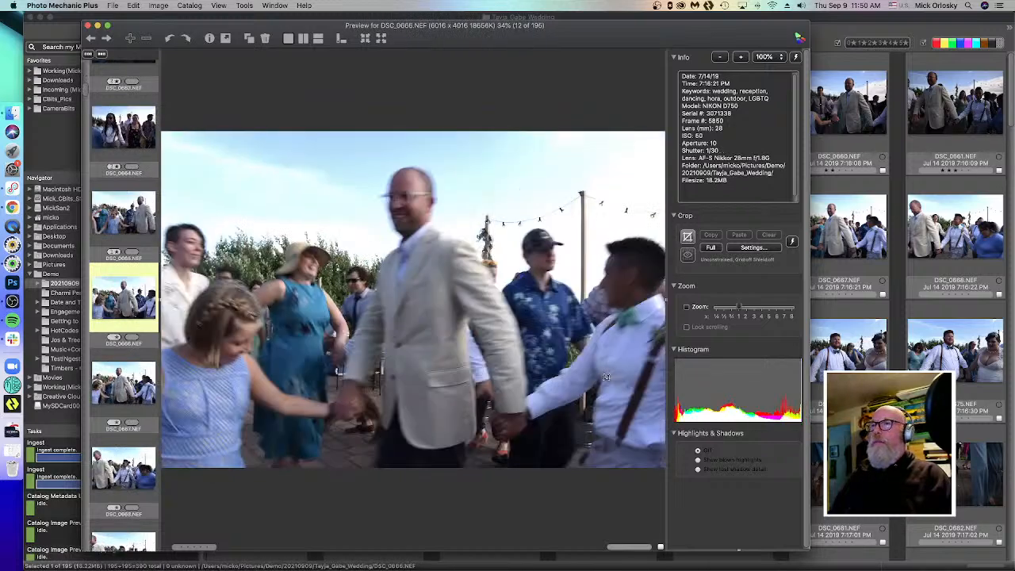
{"action": "key", "text": "Right"}
{"action": "key", "text": "Right"}
{"action": "key", "text": "Right"}
{"action": "key", "text": "Right"}
{"action": "key", "text": "Right"}
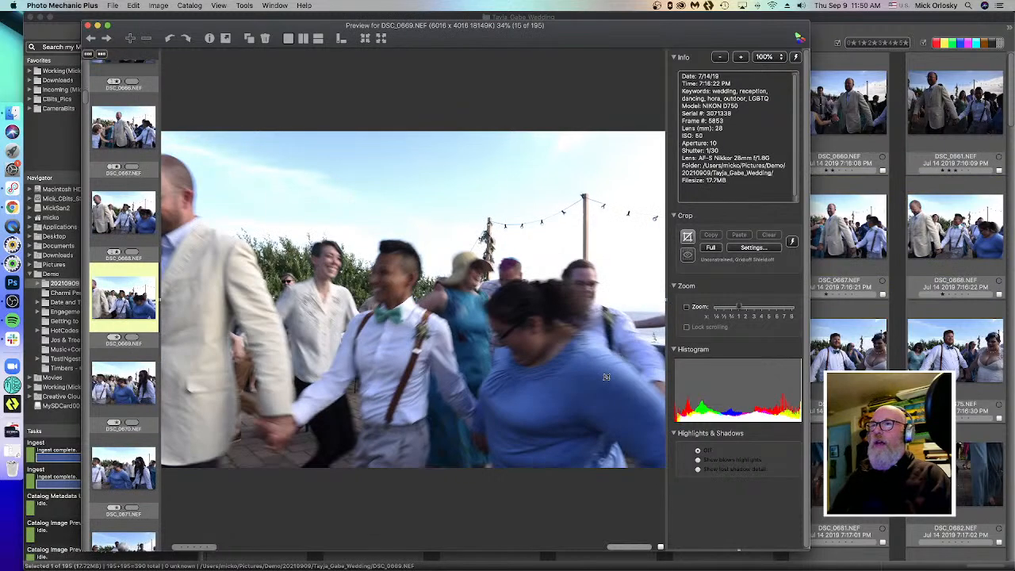
{"action": "key", "text": "Right"}
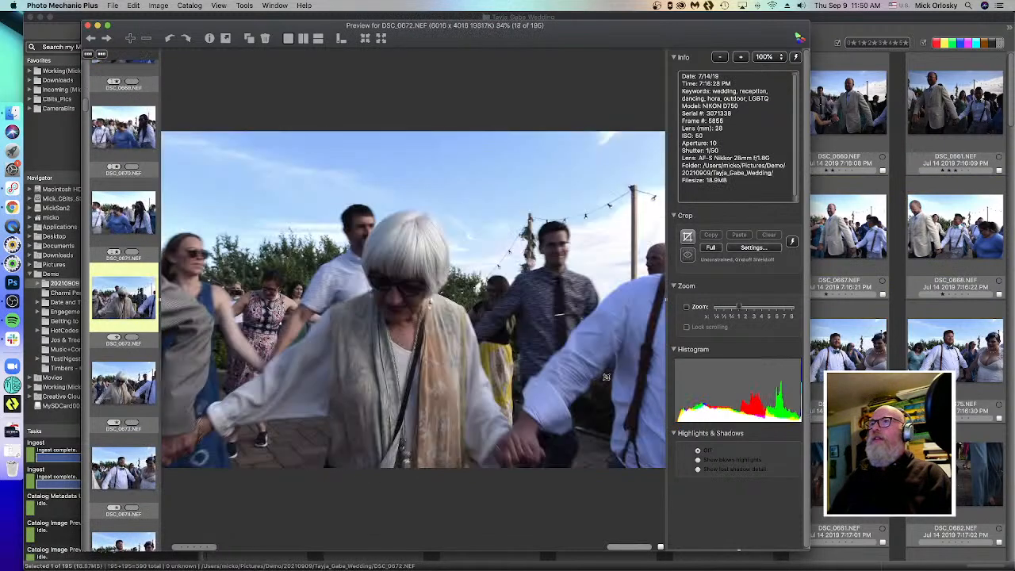
{"action": "key", "text": "Right"}
{"action": "key", "text": "Right"}
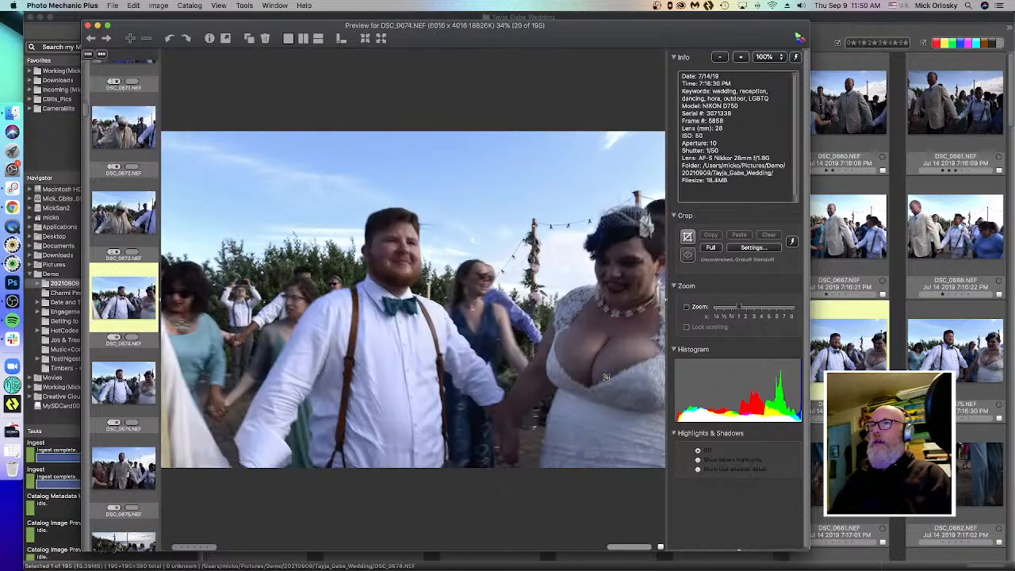
{"action": "key", "text": "Right"}
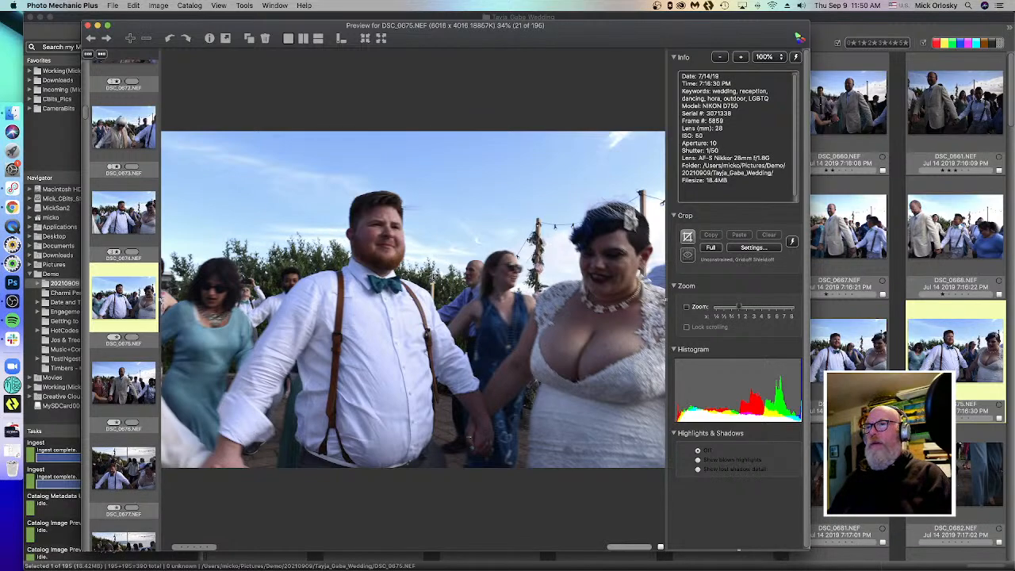
- Go back and forth between DSC_0670.NEF and DSC_0676.NEF to review the assigned star ratings, ending on DSC_0675.NEF
{"action": "key", "text": "Left"}
{"action": "key", "text": "Left"}
{"action": "key", "text": "Left"}
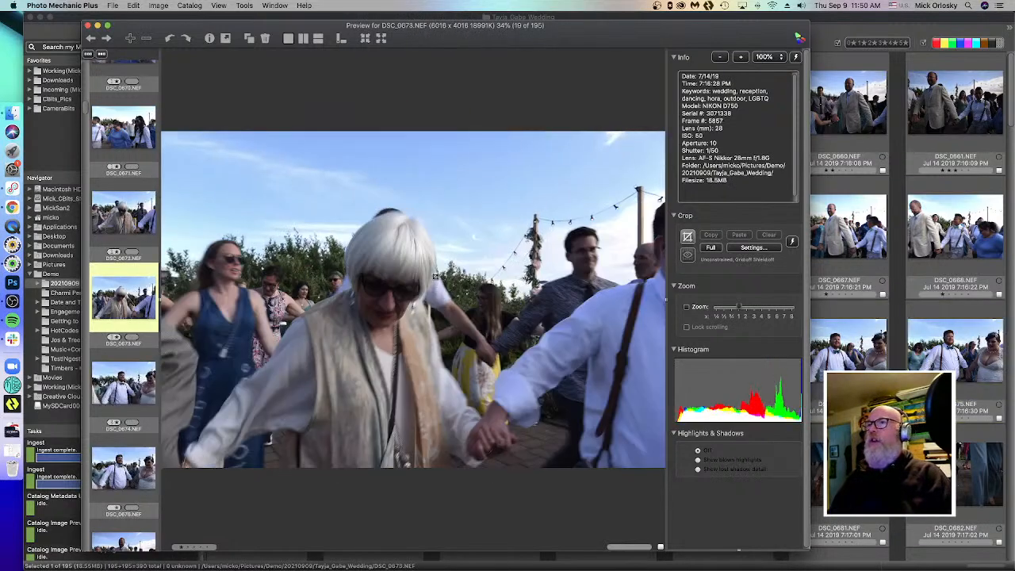
{"action": "key", "text": "Right"}
{"action": "key", "text": "Right"}
{"action": "key", "text": "Right"}
{"action": "key", "text": "Right"}
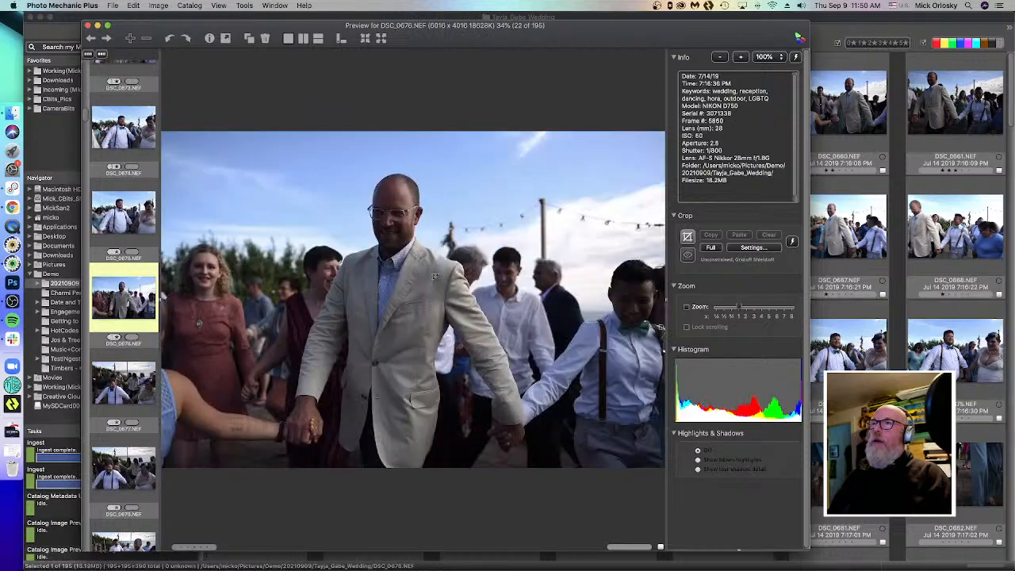
{"action": "key", "text": "Right"}
{"action": "key", "text": "Left"}
{"action": "key", "text": "Left"}
{"action": "key", "text": "Left"}
{"action": "key", "text": "Left"}
{"action": "key", "text": "Left"}
{"action": "key", "text": "Left"}
{"action": "key", "text": "Left"}
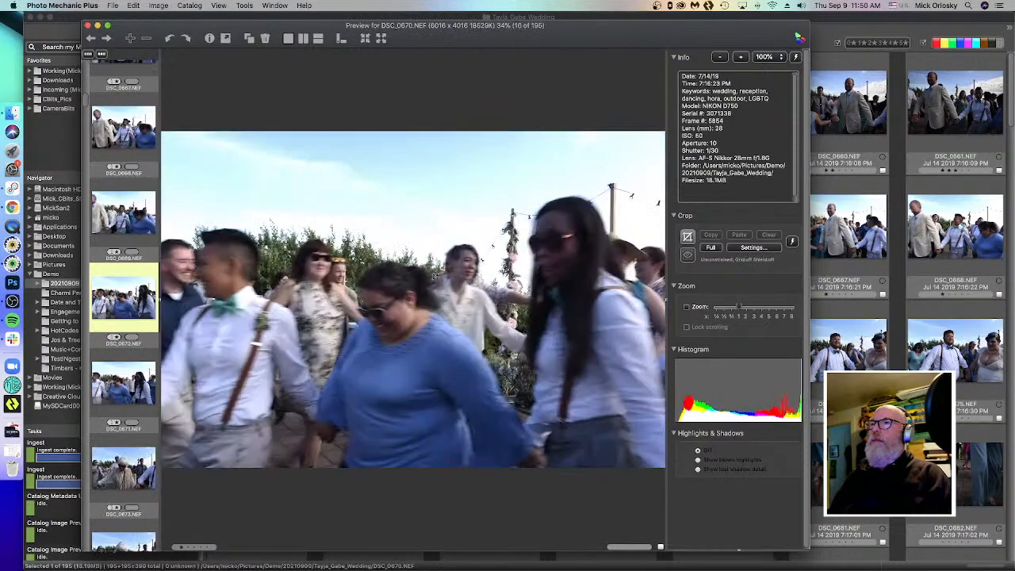
{"action": "key", "text": "Right"}
{"action": "key", "text": "Right"}
{"action": "key", "text": "Right"}
{"action": "key", "text": "Right"}
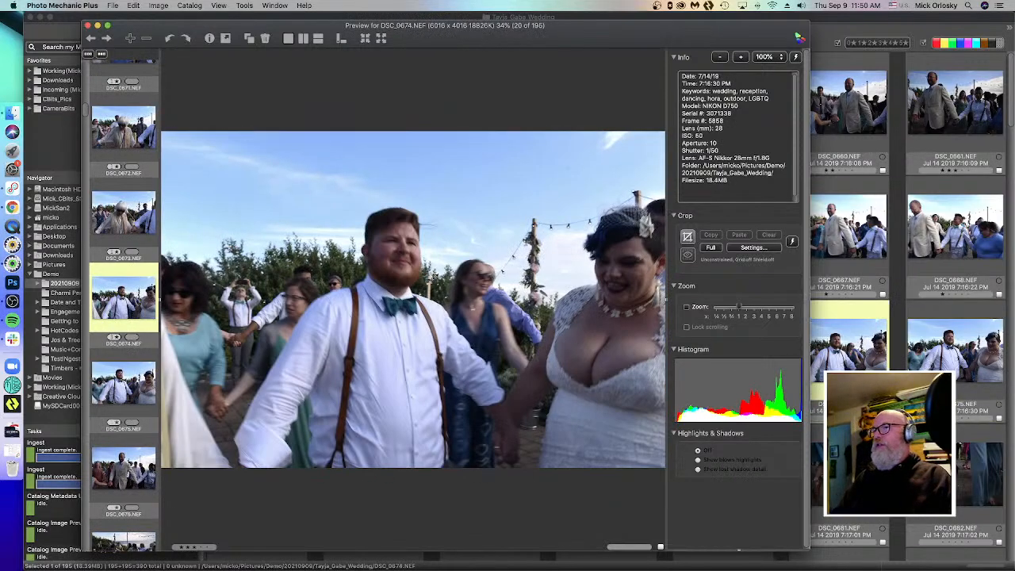
{"action": "key", "text": "Right"}
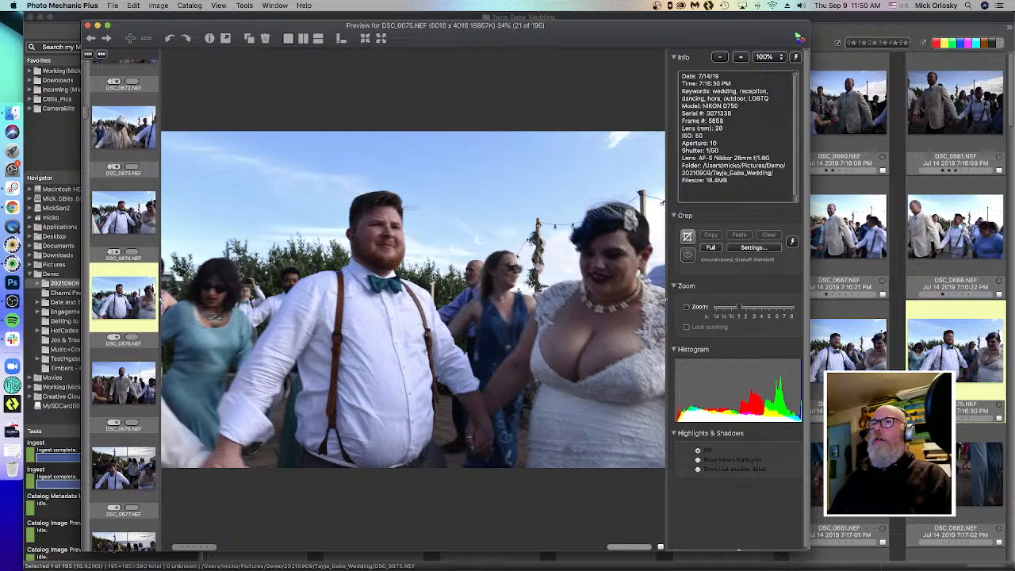
- Page quickly forward through the wedding previews from DSC_0675.NEF to DSC_0700.NEF
{"action": "key", "text": "Right"}
{"action": "key", "text": "Right"}
{"action": "key", "text": "Right"}
{"action": "key", "text": "Right"}
{"action": "key", "text": "Right"}
{"action": "key", "text": "Right"}
{"action": "key", "text": "Right"}
{"action": "key", "text": "Right"}
{"action": "key", "text": "Right"}
{"action": "key", "text": "Right"}
{"action": "key", "text": "Right"}
{"action": "key", "text": "Right"}
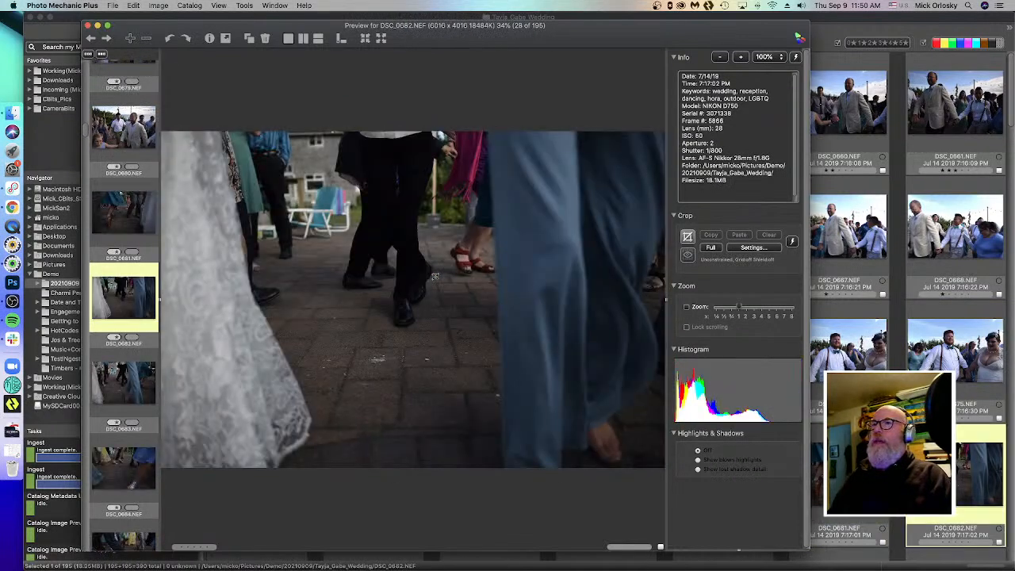
{"action": "key", "text": "Right"}
{"action": "key", "text": "Right"}
{"action": "key", "text": "Right"}
{"action": "key", "text": "Right"}
{"action": "key", "text": "Right"}
{"action": "key", "text": "Right"}
{"action": "key", "text": "Right"}
{"action": "key", "text": "Right"}
{"action": "key", "text": "Right"}
{"action": "key", "text": "Right"}
{"action": "key", "text": "Right"}
{"action": "key", "text": "Right"}
{"action": "key", "text": "Right"}
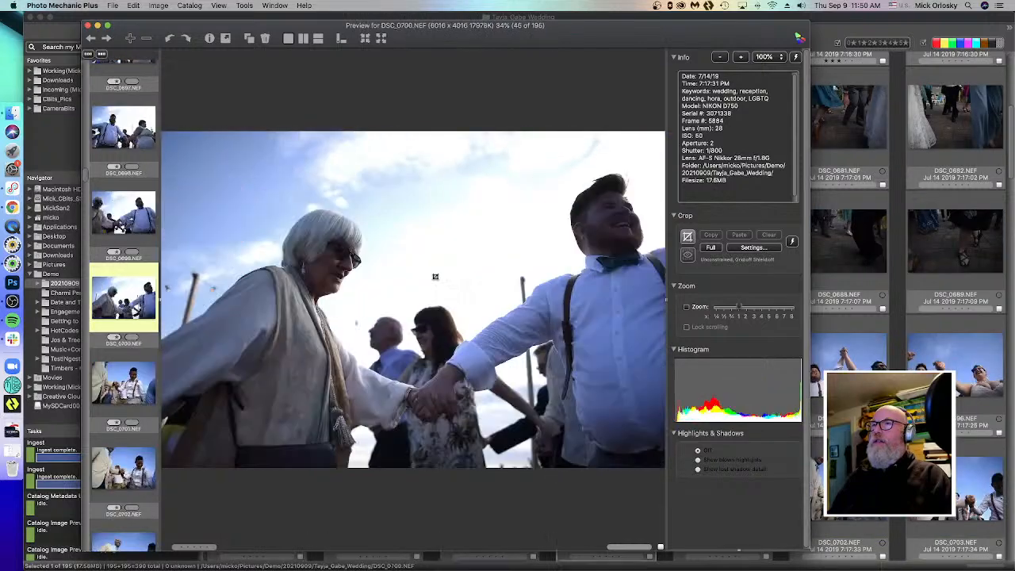
- Page quickly back through the previews from DSC_0700.NEF to DSC_0674.NEF
{"action": "key", "text": "Left"}
{"action": "key", "text": "Left"}
{"action": "key", "text": "Left"}
{"action": "key", "text": "Left"}
{"action": "key", "text": "Left"}
{"action": "key", "text": "Left"}
{"action": "key", "text": "Left"}
{"action": "key", "text": "Left"}
{"action": "key", "text": "Left"}
{"action": "key", "text": "Left"}
{"action": "key", "text": "Left"}
{"action": "key", "text": "Left"}
{"action": "key", "text": "Left"}
{"action": "key", "text": "Left"}
{"action": "key", "text": "Left"}
{"action": "key", "text": "Left"}
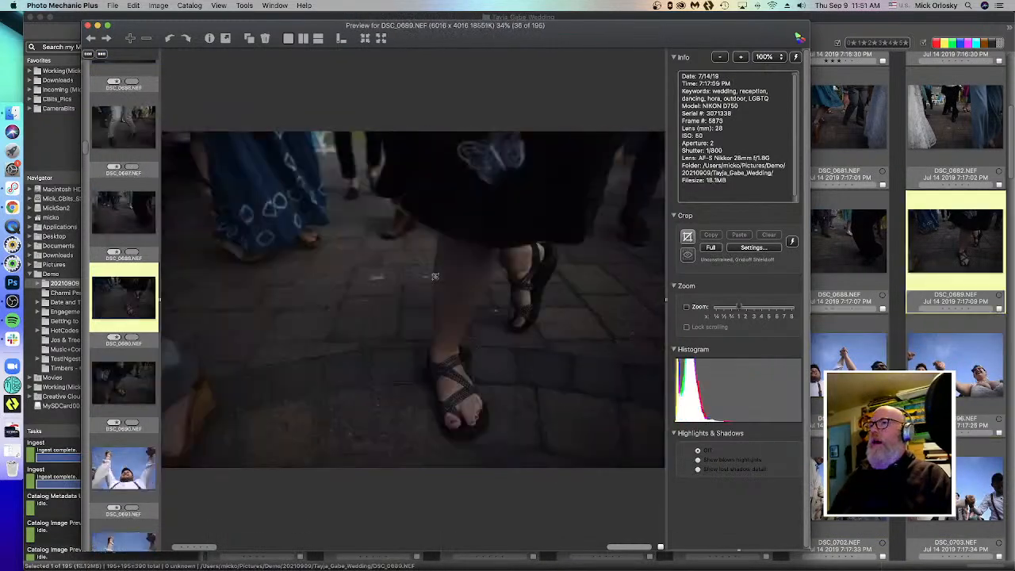
{"action": "key", "text": "Left"}
{"action": "key", "text": "Left"}
{"action": "key", "text": "Left"}
{"action": "key", "text": "Left"}
{"action": "key", "text": "Left"}
{"action": "key", "text": "Left"}
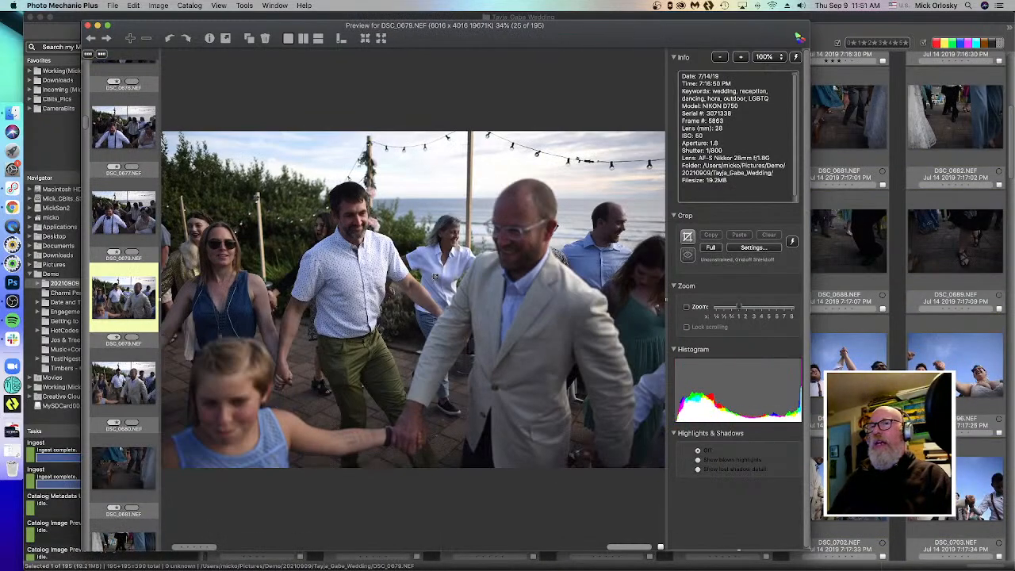
{"action": "key", "text": "Left"}
{"action": "key", "text": "Left"}
{"action": "key", "text": "Left"}
{"action": "key", "text": "Left"}
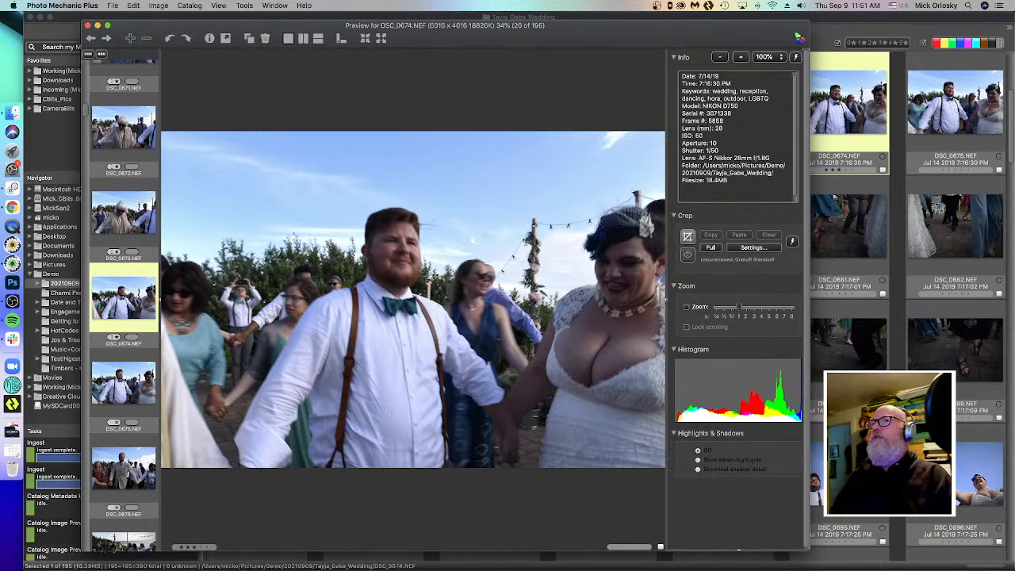
- Step back to DSC_0670.NEF and compare it with the neighbouring DSC_0671.NEF
{"action": "key", "text": "Left"}
{"action": "key", "text": "Left"}
{"action": "key", "text": "Left"}
{"action": "key", "text": "Left"}
{"action": "key", "text": "Left"}
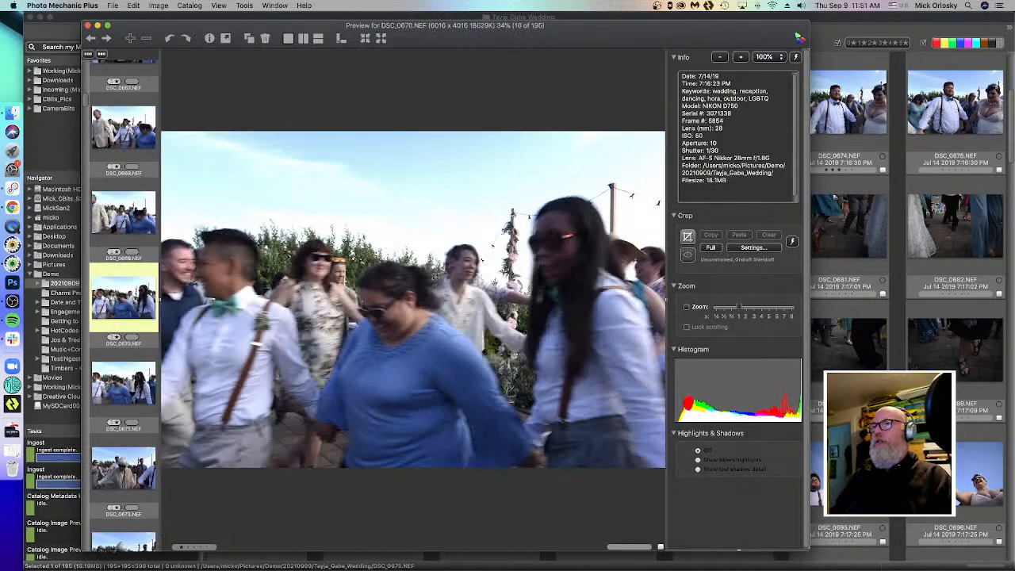
{"action": "key", "text": "Right"}
{"action": "key", "text": "Right"}
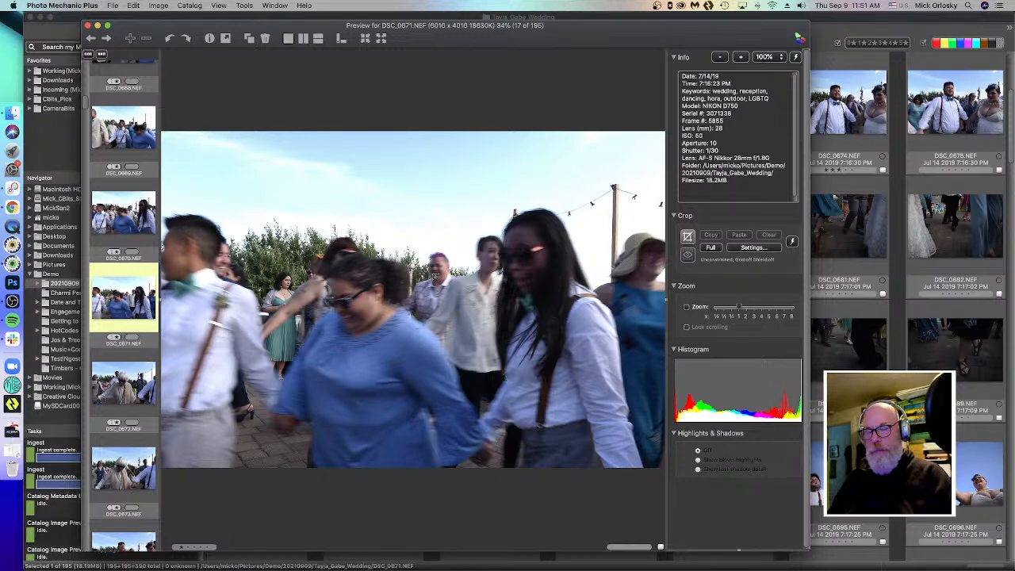
- Star-rate the previews from DSC_0671.NEF through DSC_0675.NEF, giving DSC_0674.NEF and DSC_0675.NEF one star each
{"action": "key", "text": "Right"}
{"action": "key", "text": "Right"}
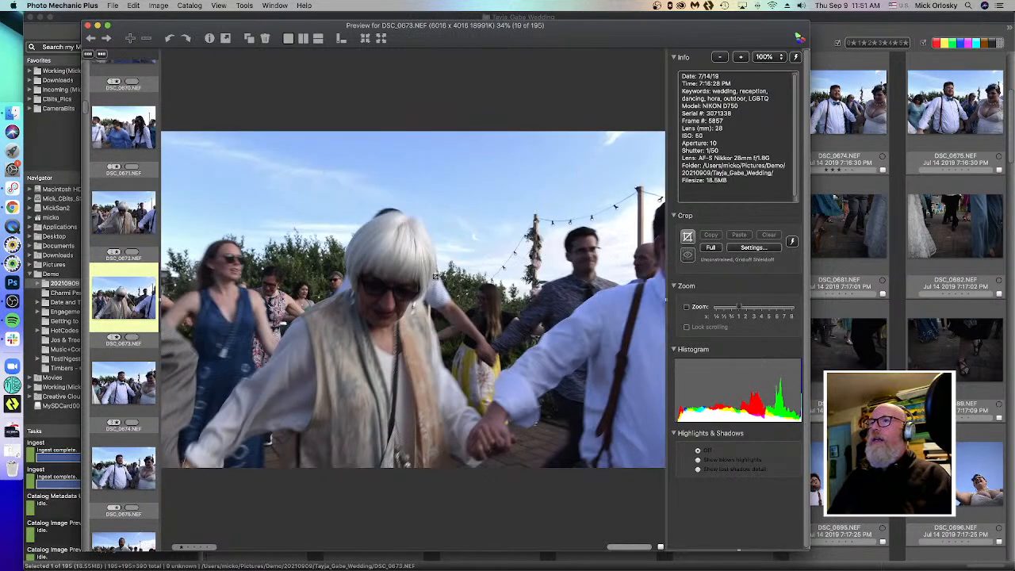
{"action": "key", "text": "Right"}
{"action": "key", "text": "Right"}
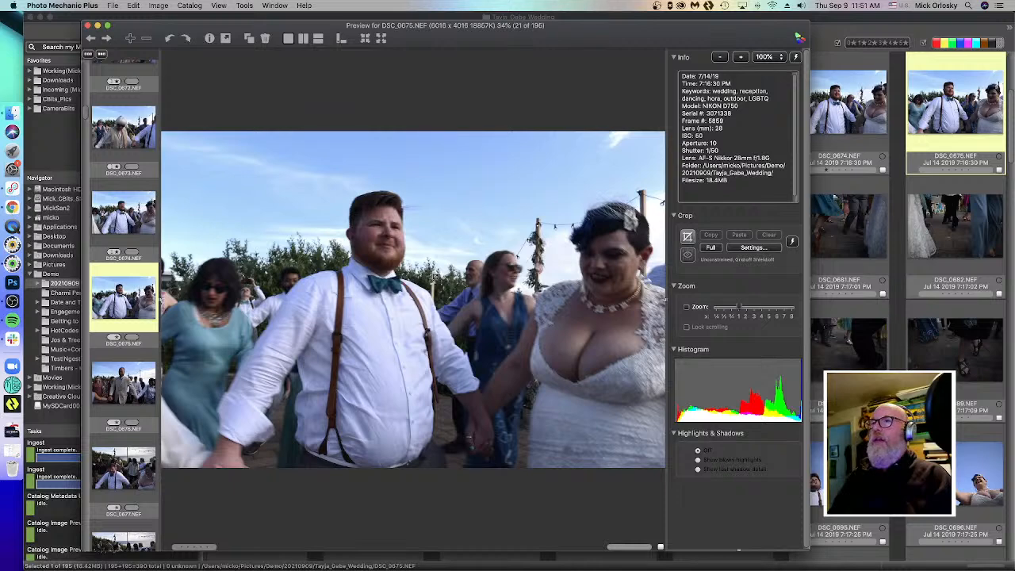
{"action": "key", "text": "Right"}
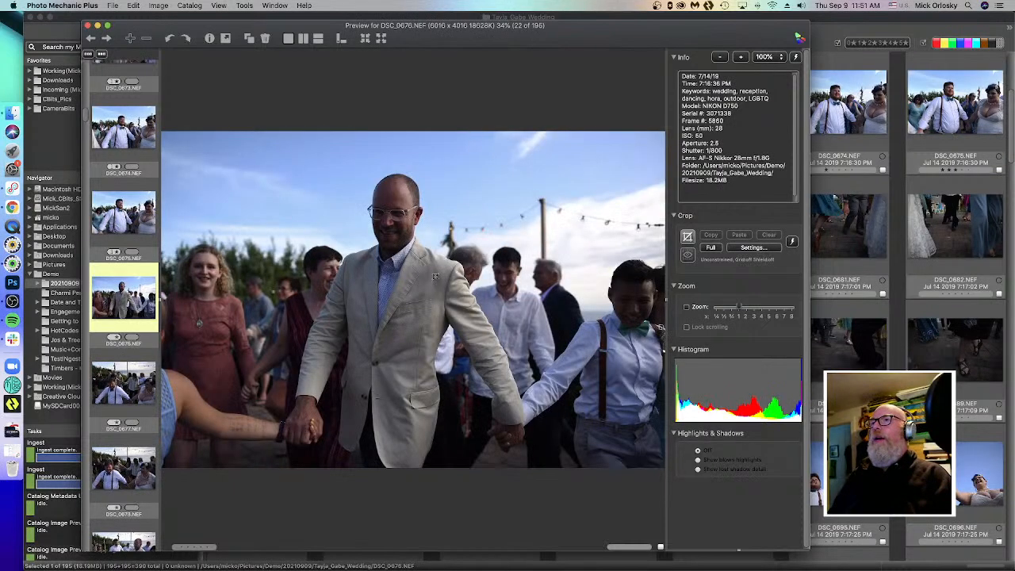
{"action": "key", "text": "Left"}
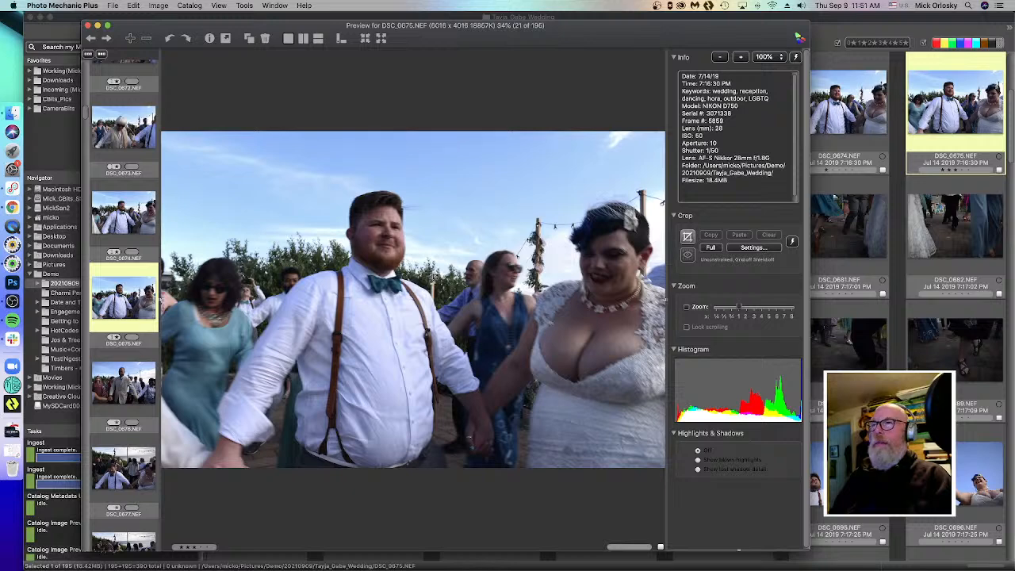
{"action": "key", "text": "Right"}
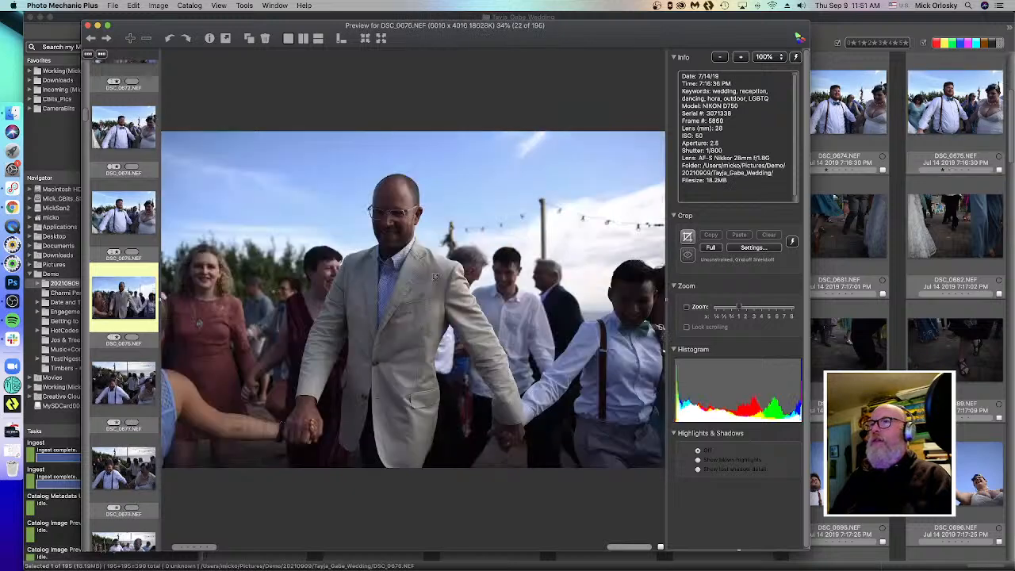
- Continue star-rating from DSC_0676.NEF to DSC_0680.NEF, rechecking DSC_0677.NEF against DSC_0678.NEF on the way
{"action": "key", "text": "Right"}
{"action": "key", "text": "Right"}
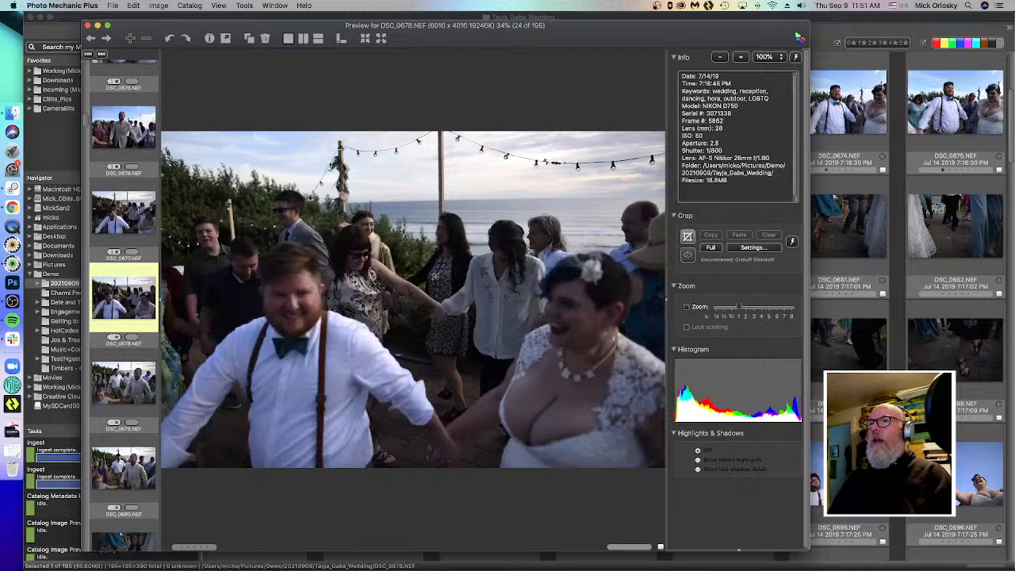
{"action": "key", "text": "Left"}
{"action": "key", "text": "Right"}
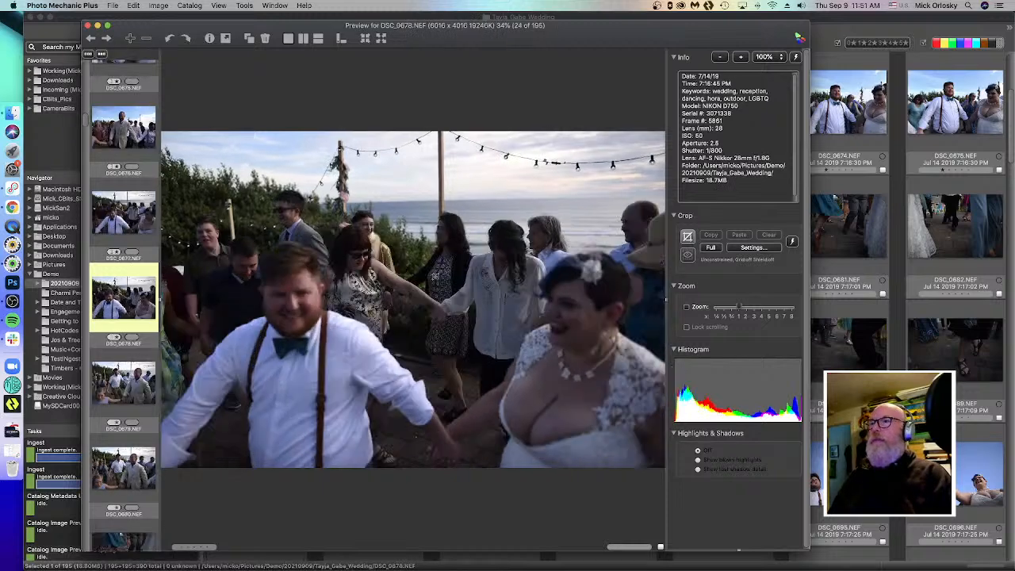
{"action": "key", "text": "Right"}
{"action": "key", "text": "Right"}
{"action": "key", "text": "Right"}
{"action": "key", "text": "Right"}
{"action": "key", "text": "Right"}
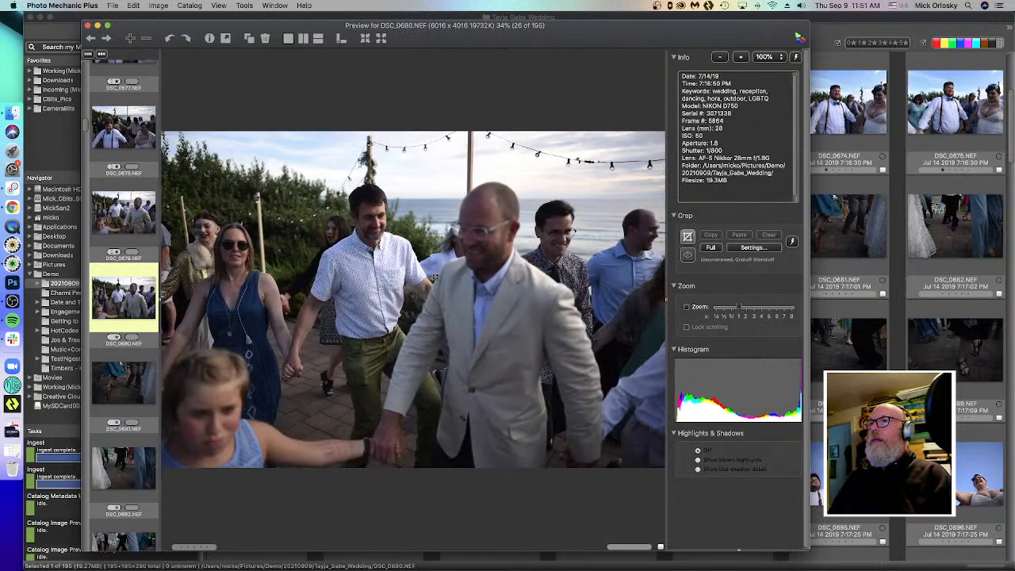
- Star-rate the previews from DSC_0681.NEF through DSC_0690.NEF, giving DSC_0681.NEF one star and DSC_0682.NEF three stars
{"action": "key", "text": "Right"}
{"action": "key", "text": "Right"}
{"action": "key", "text": "Right"}
{"action": "key", "text": "Right"}
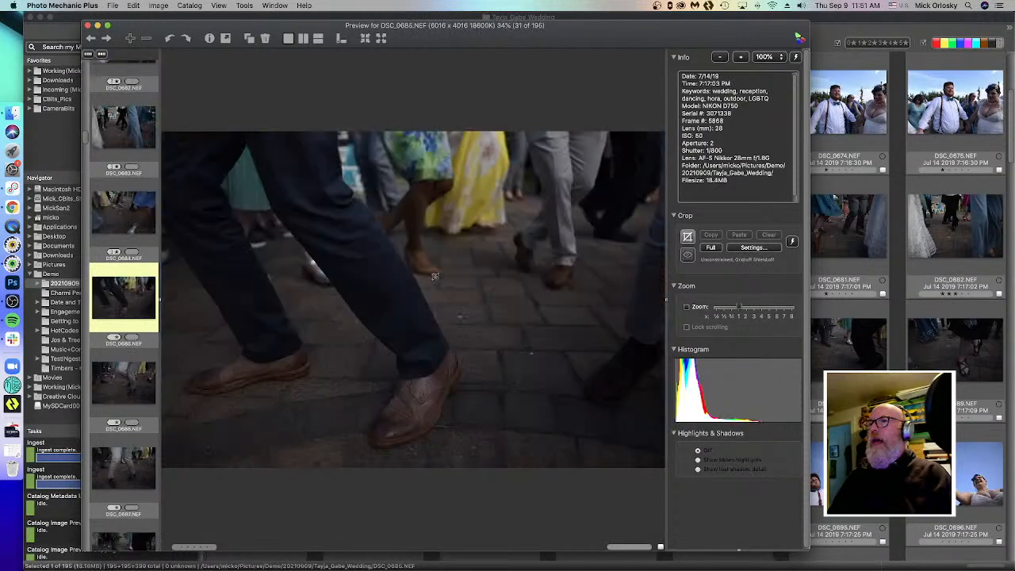
{"action": "key", "text": "Right"}
{"action": "key", "text": "Right"}
{"action": "key", "text": "Right"}
{"action": "key", "text": "Right"}
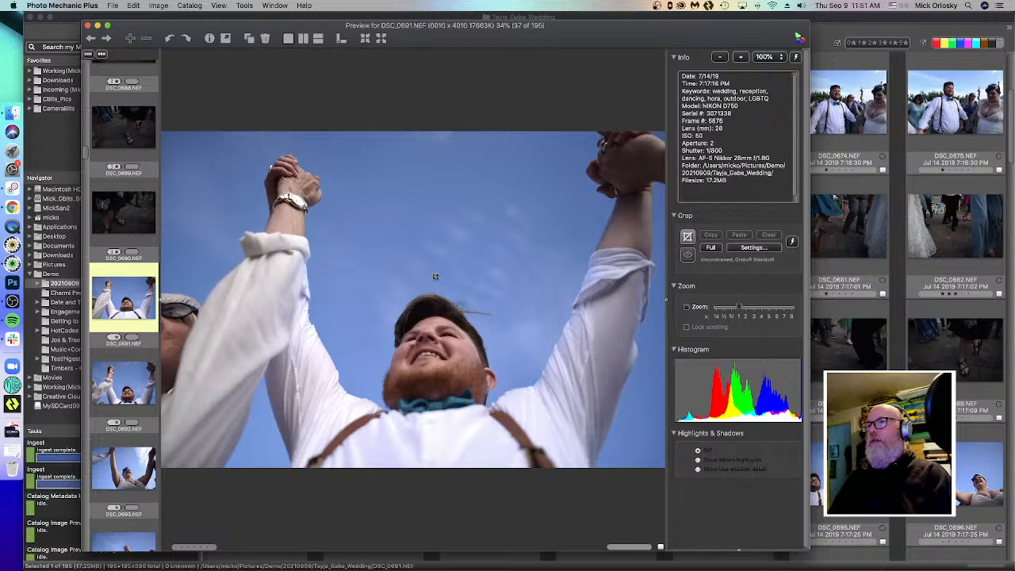
- Compare DSC_0691.NEF with DSC_0692.NEF, rating the first three stars and the second five stars
{"action": "key", "text": "Right"}
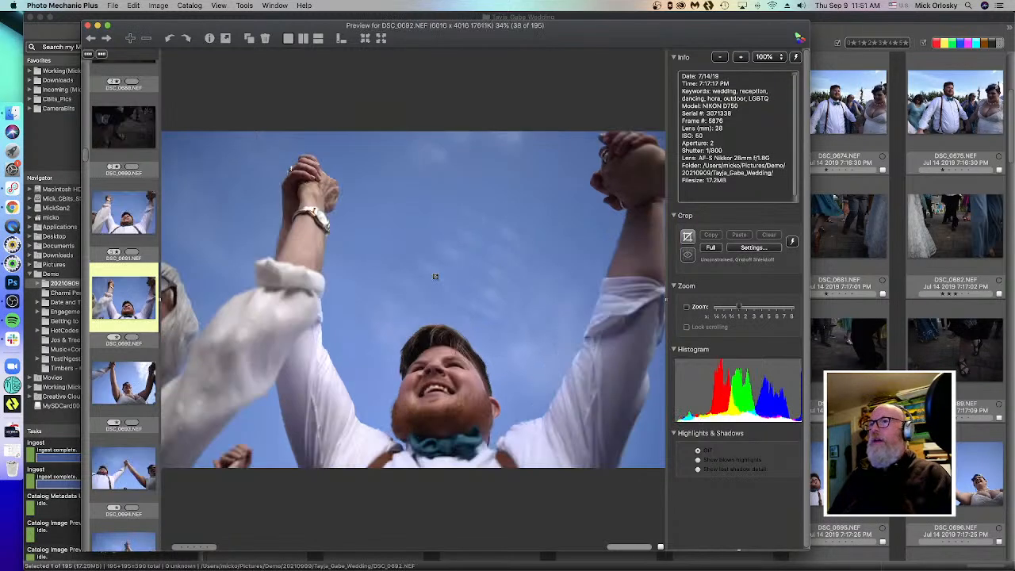
{"action": "key", "text": "Left"}
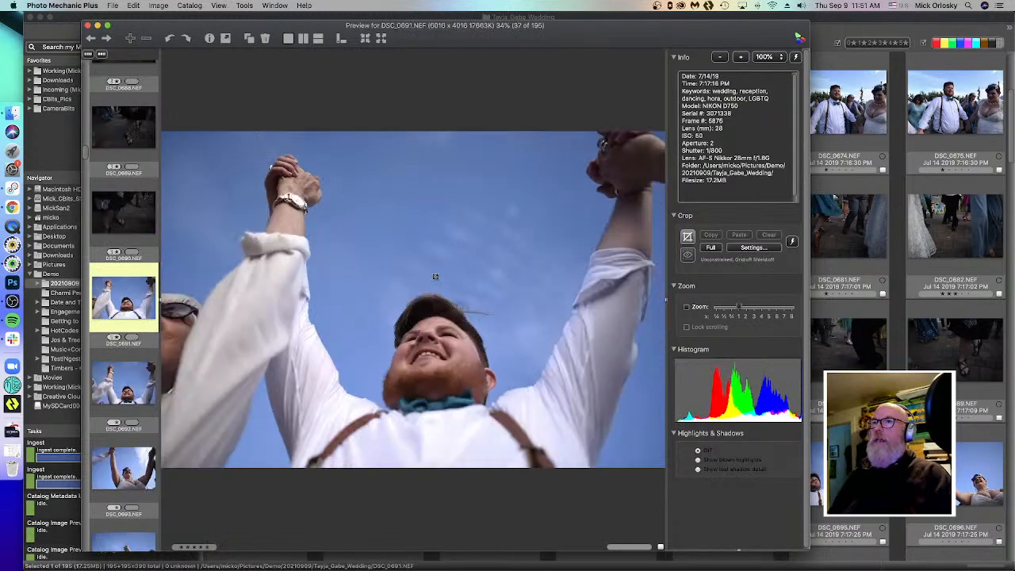
{"action": "key", "text": "Right"}
{"action": "key", "text": "Right"}
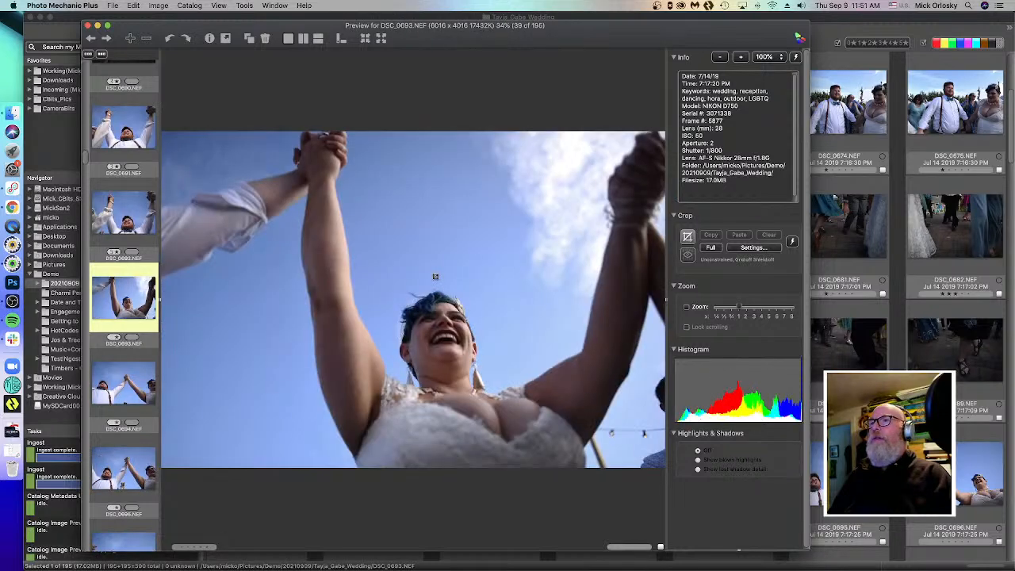
- Switch to the side-by-side preview and compare DSC_0692.NEF with DSC_0691.NEF in the two frames
{"action": "left_click", "coordinate": [303, 40]}
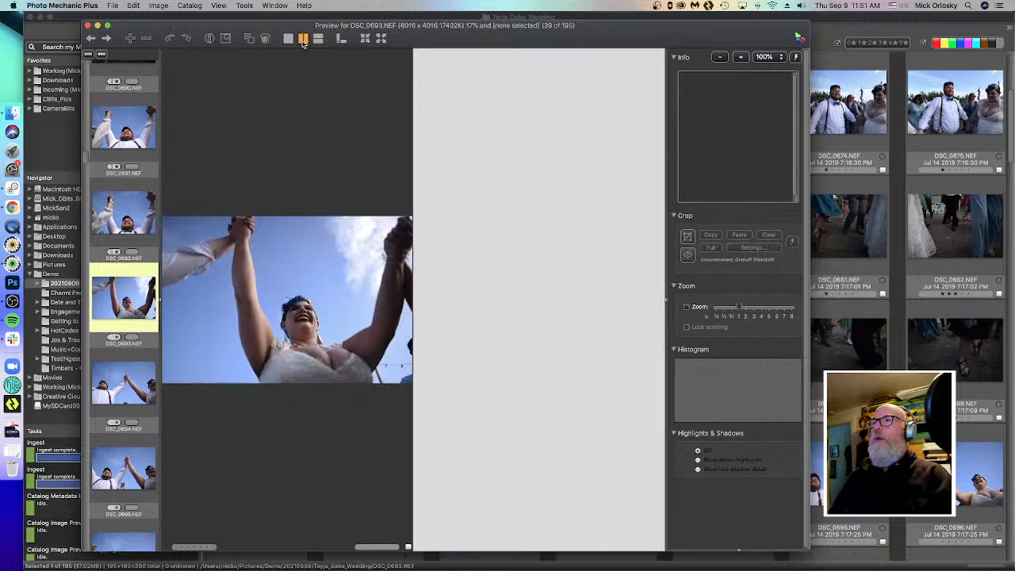
{"action": "key", "text": "Right"}
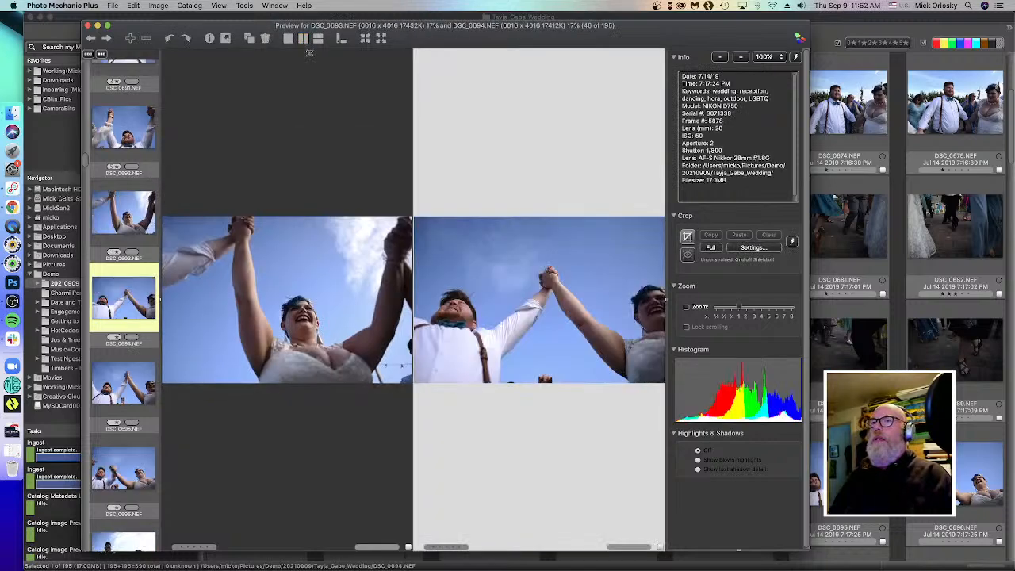
{"action": "key", "text": "Left"}
{"action": "key", "text": "Left"}
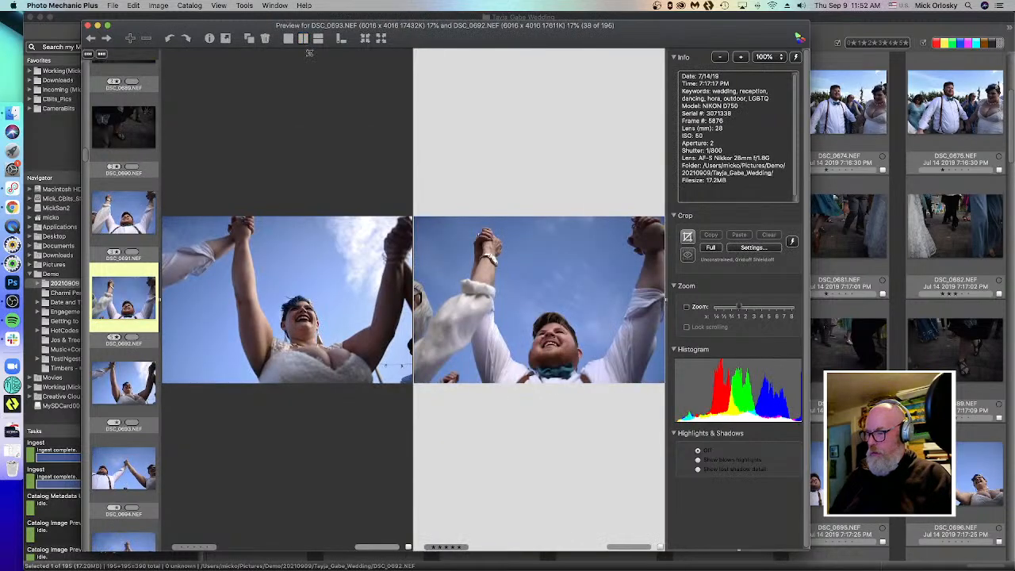
{"action": "key", "text": "Return"}
{"action": "key", "text": "Left"}
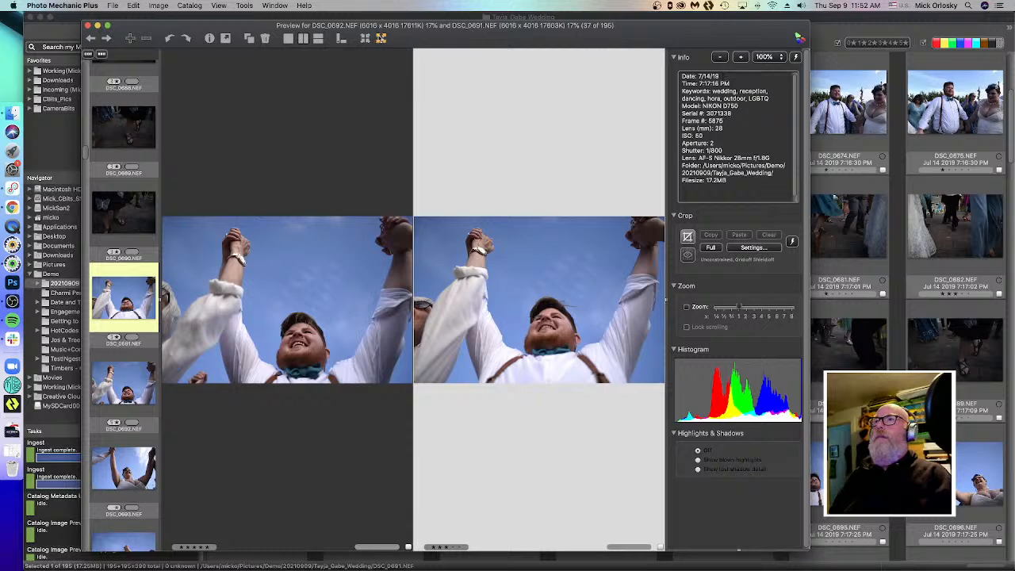
- Enlarge the comparison by hiding the side panes, then return to a single preview of DSC_0692.NEF with the panes restored
{"action": "left_click", "coordinate": [381, 38]}
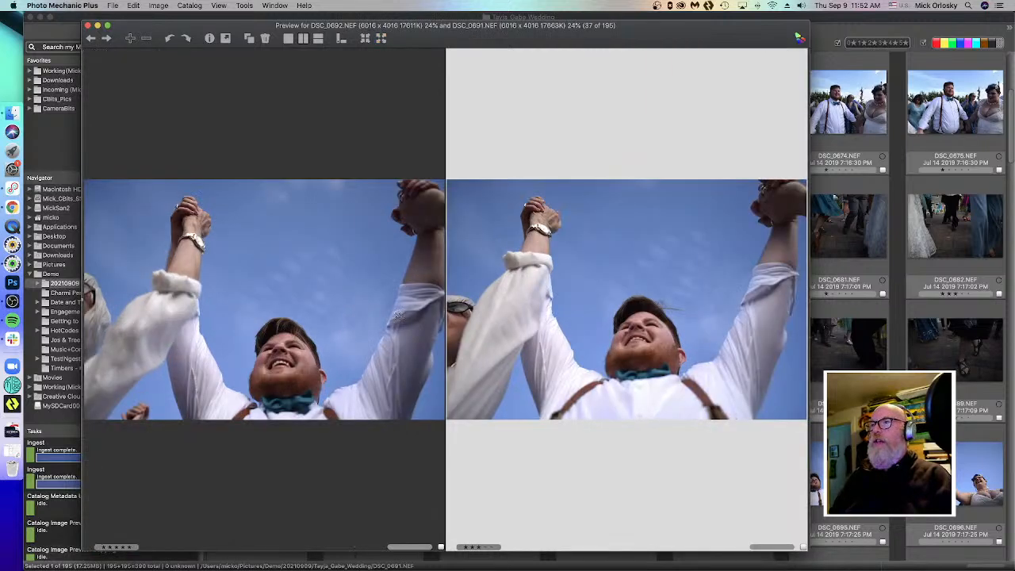
{"action": "left_click", "coordinate": [288, 39]}
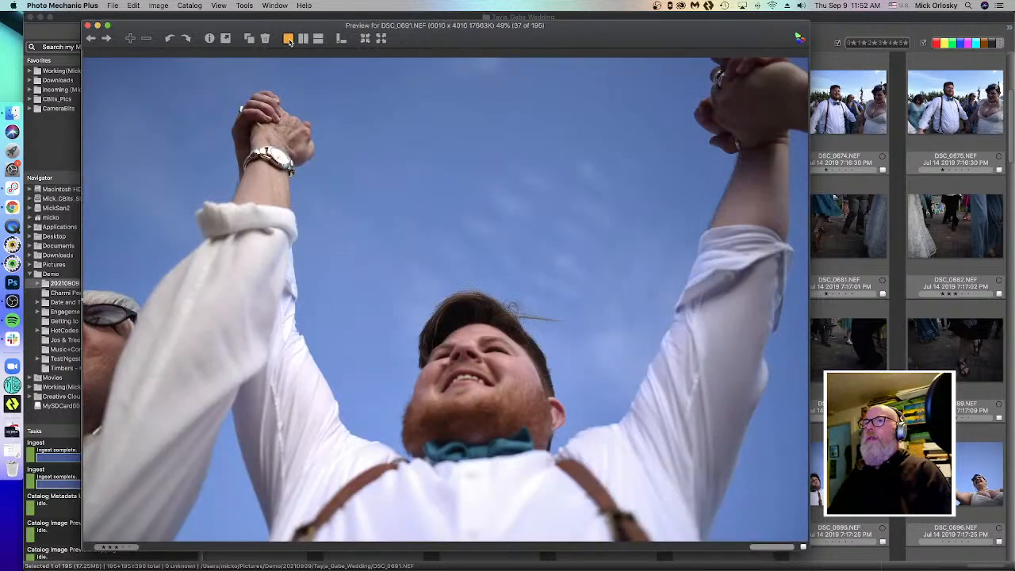
{"action": "key", "text": "Right"}
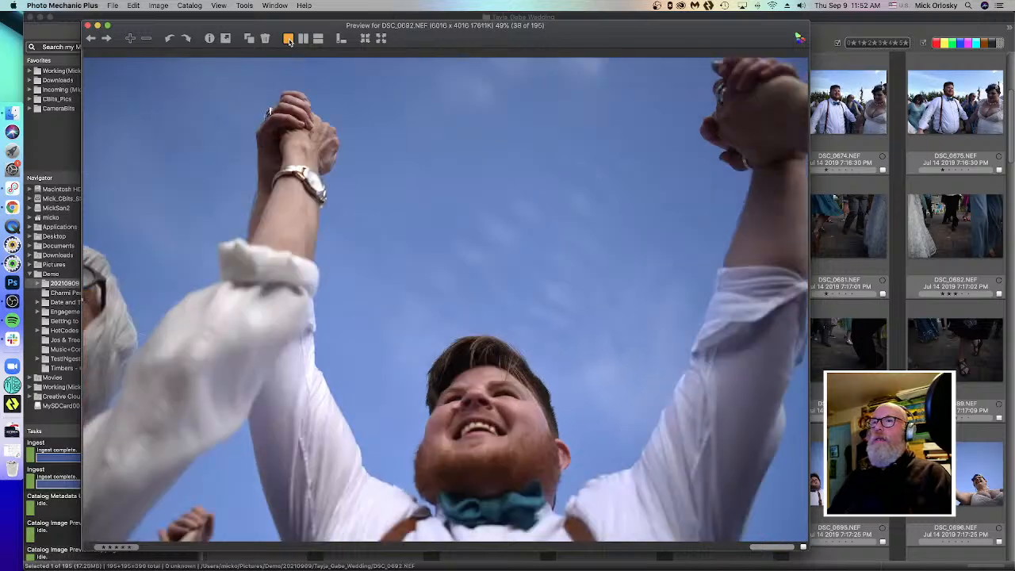
{"action": "left_click", "coordinate": [365, 39]}
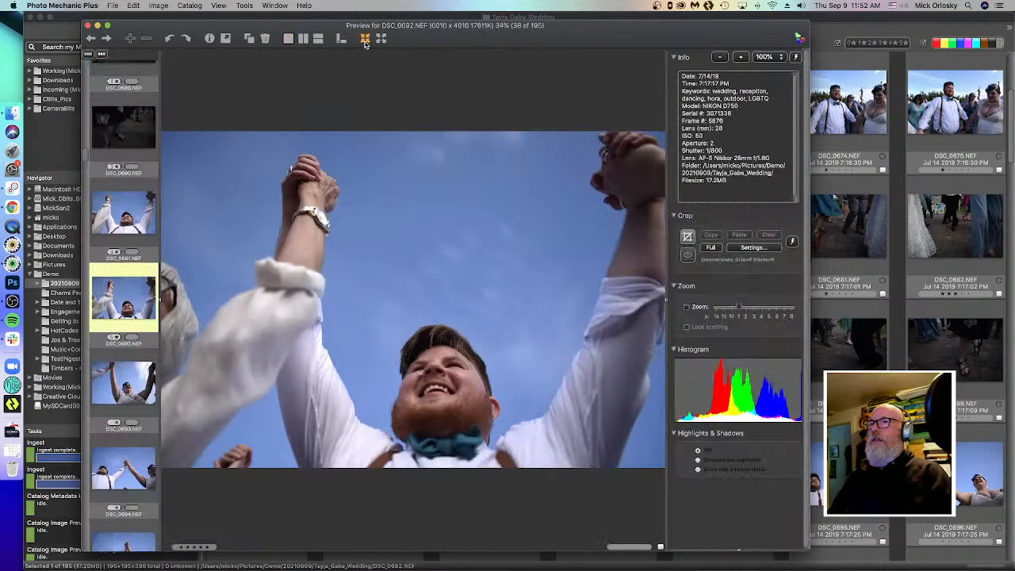
- Star-rate the previews from DSC_0693.NEF through DSC_0698.NEF, giving DSC_0693.NEF one star and DSC_0694.NEF and DSC_0695.NEF five stars
{"action": "key", "text": "Right"}
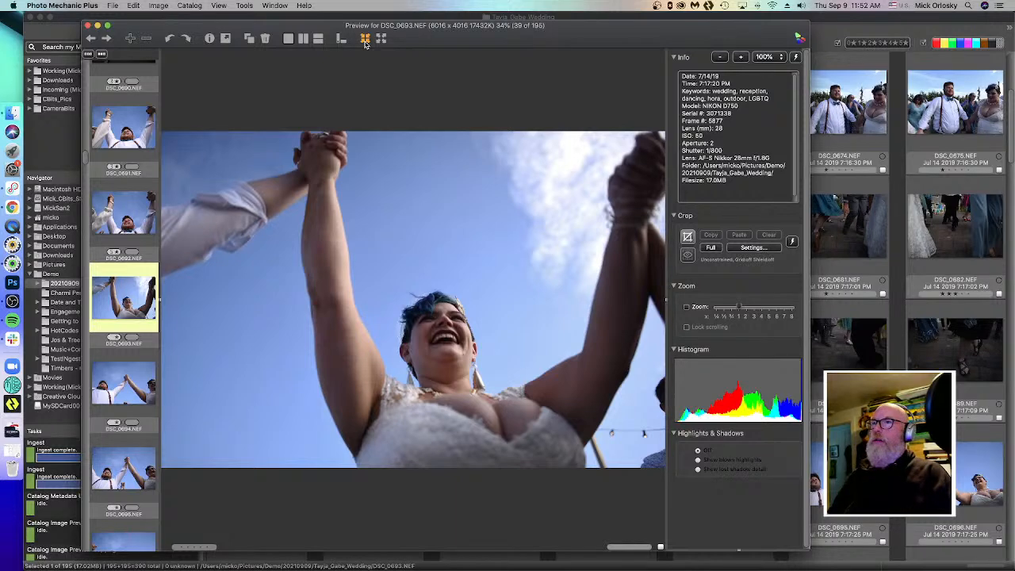
{"action": "key", "text": "Right"}
{"action": "key", "text": "Right"}
{"action": "key", "text": "Right"}
{"action": "key", "text": "Right"}
{"action": "key", "text": "Right"}
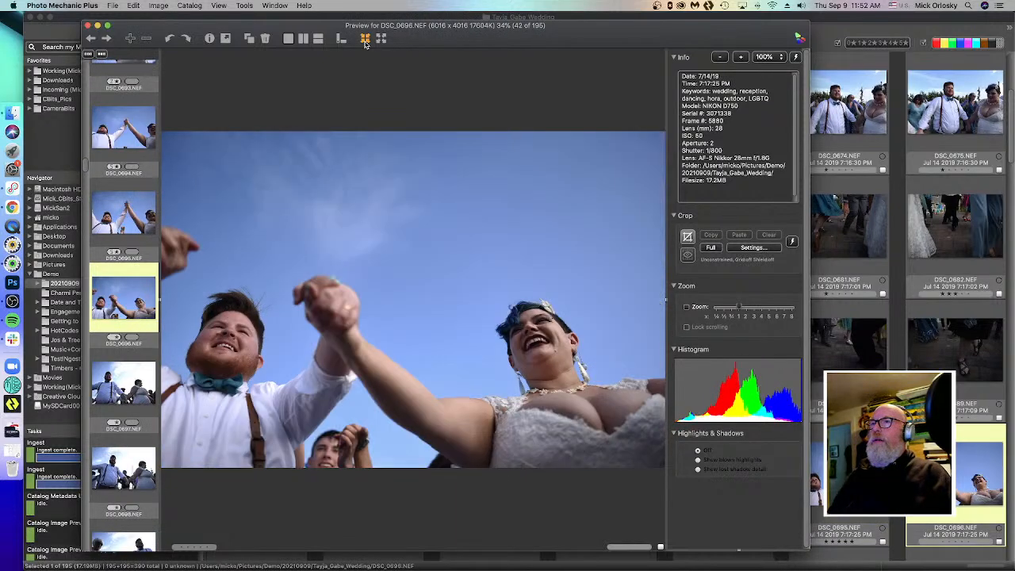
{"action": "key", "text": "Right"}
{"action": "key", "text": "Right"}
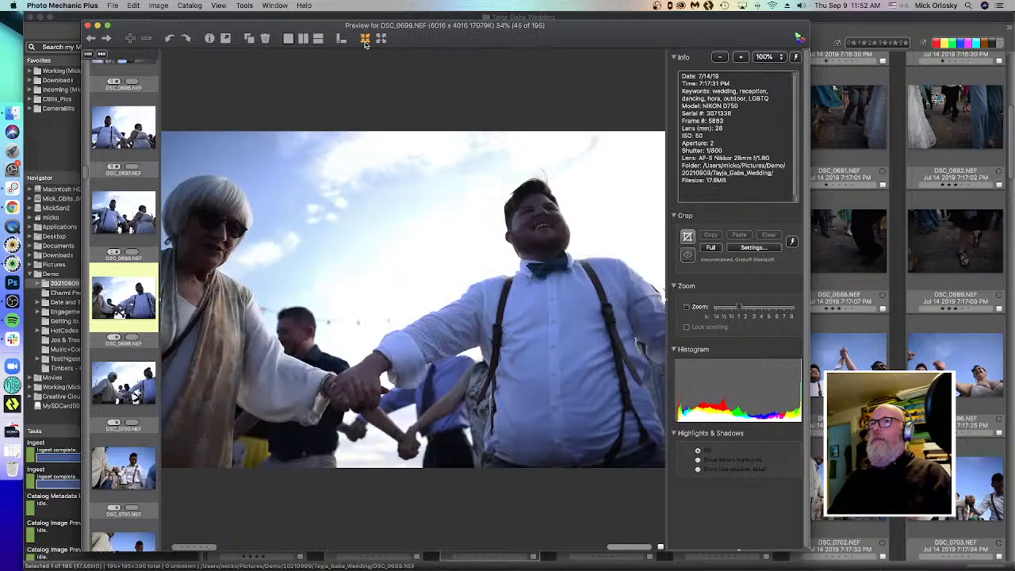
- Star-rate the previews from DSC_0699.NEF through DSC_0707.NEF, giving DSC_0705.NEF and DSC_0707.NEF three stars
{"action": "key", "text": "Right"}
{"action": "key", "text": "Right"}
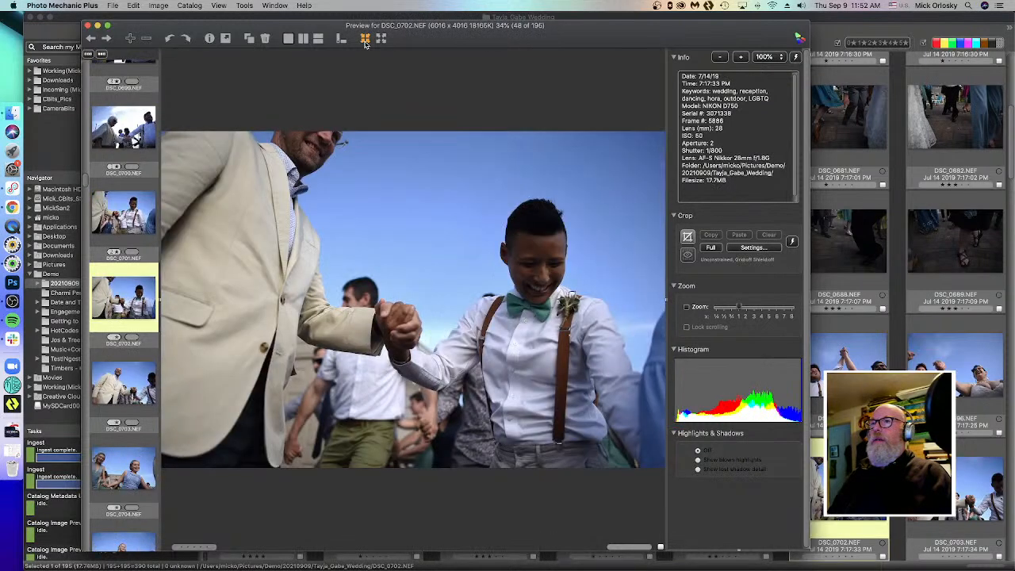
{"action": "key", "text": "Right"}
{"action": "key", "text": "Right"}
{"action": "key", "text": "Right"}
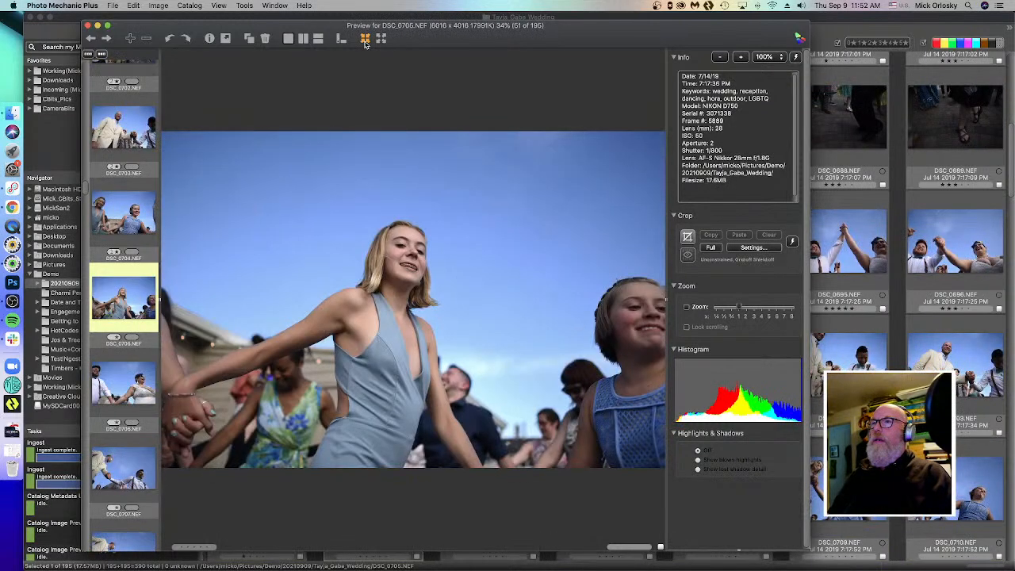
{"action": "key", "text": "Right"}
{"action": "key", "text": "Right"}
{"action": "key", "text": "Right"}
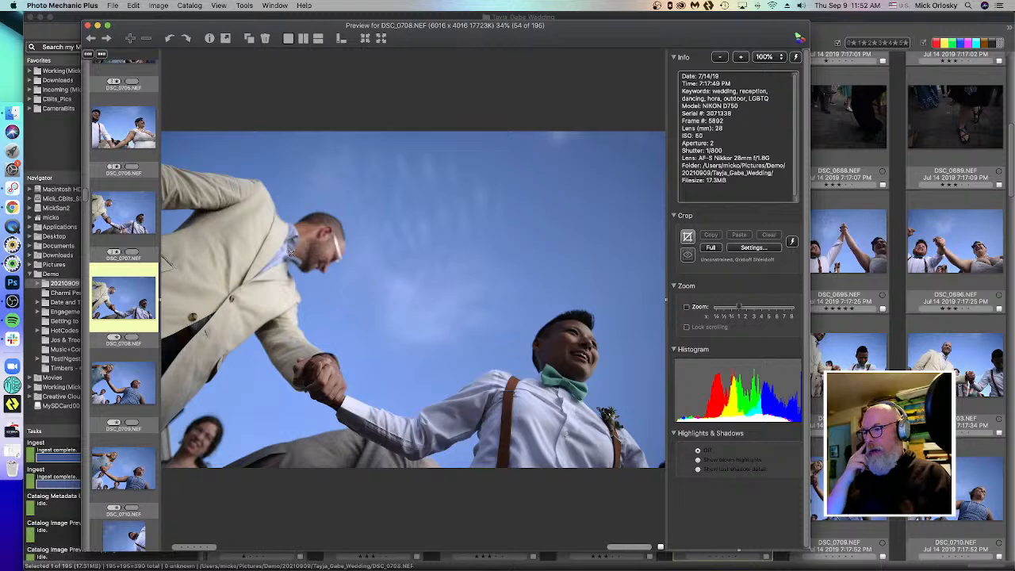
- Close the preview and filter the contact sheet to photos rated three stars or higher, leaving no photo selected
{"action": "key", "text": "Escape"}
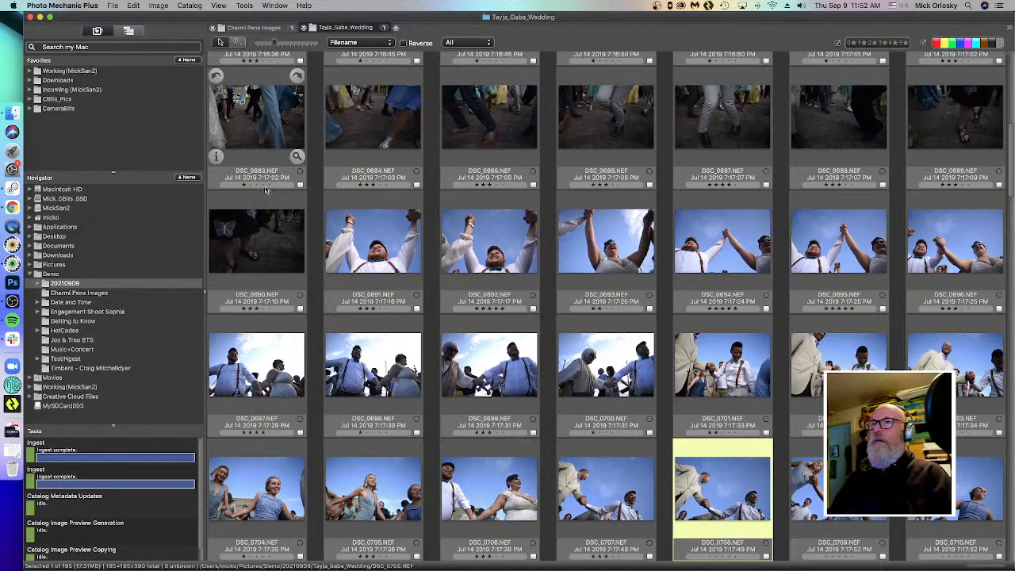
{"action": "left_click", "coordinate": [869, 43]}
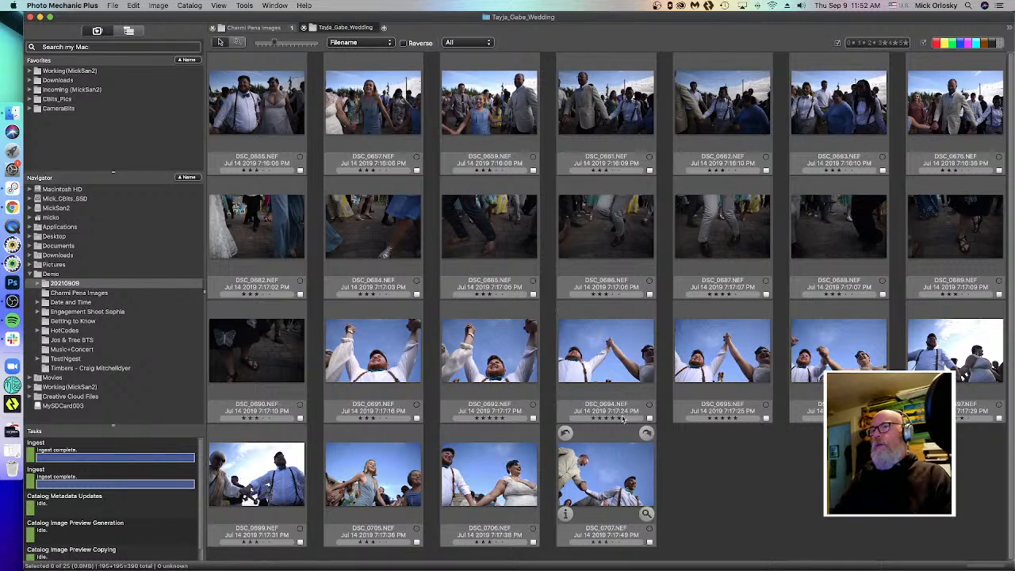
{"action": "left_click", "coordinate": [606, 472]}
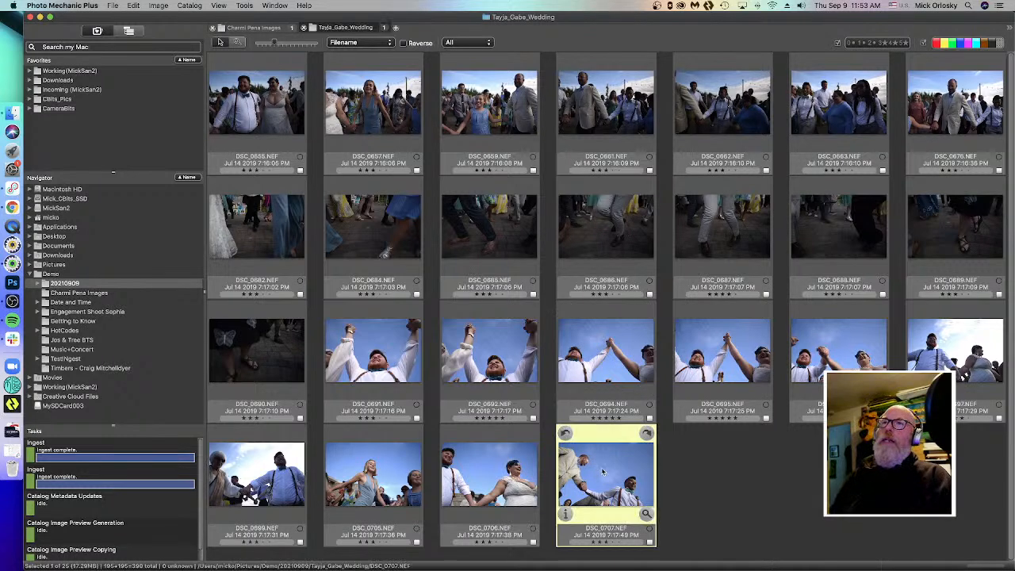
{"action": "left_click", "coordinate": [778, 510]}
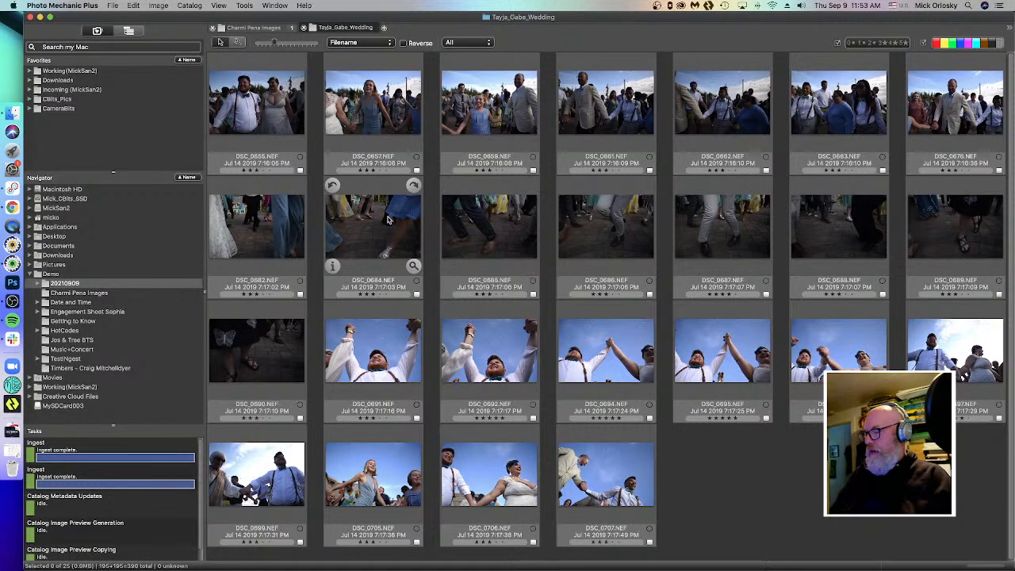
- Select all the filtered photos and open the Metadata (IPTC) Template for them, clearing all its existing entries
{"action": "key", "text": "super+a"}
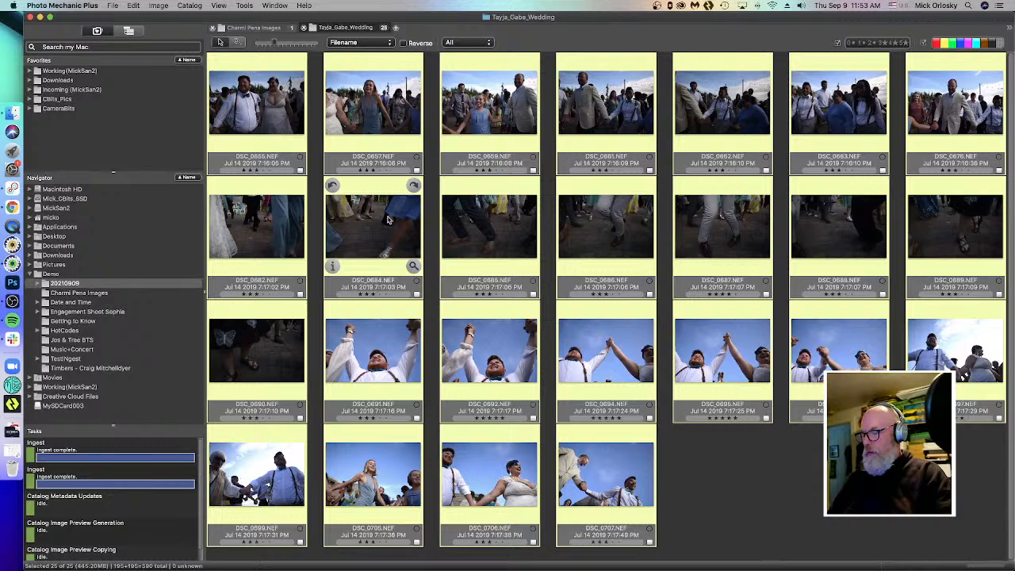
{"action": "key", "text": "super+i"}
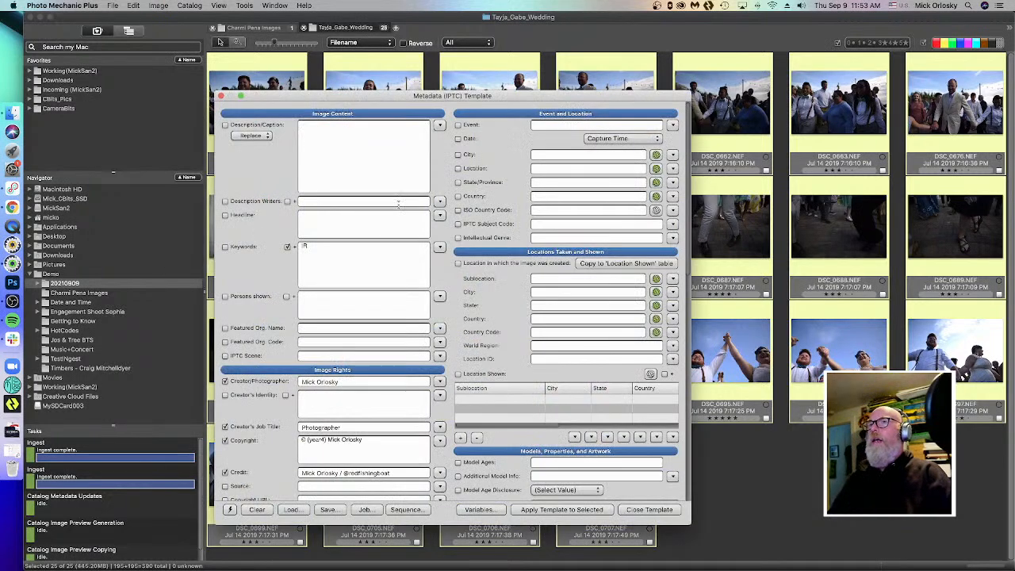
{"action": "left_click_drag", "start_coordinate": [522, 96], "coordinate": [538, 76]}
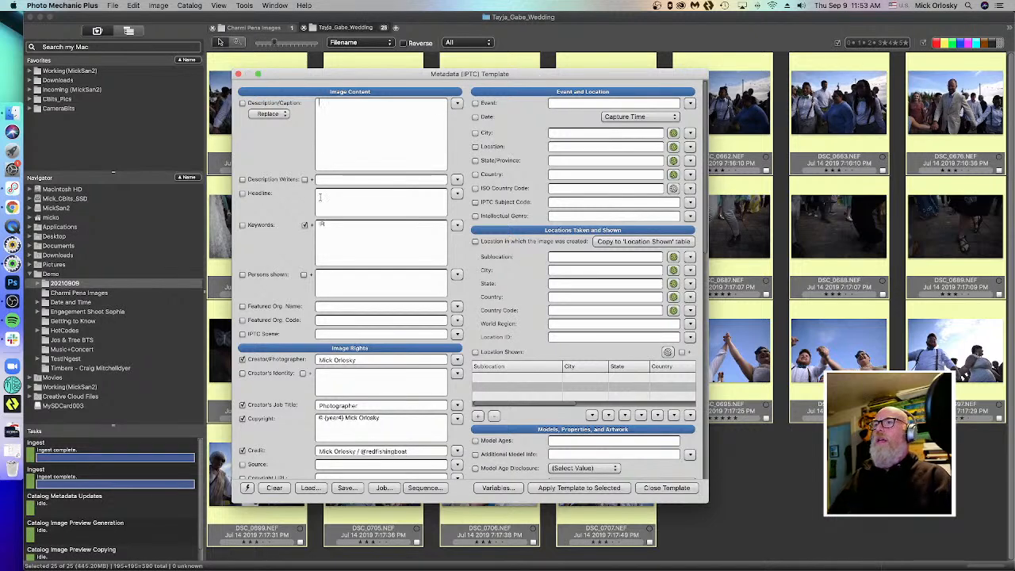
{"action": "left_click_drag", "start_coordinate": [334, 231], "coordinate": [297, 223]}
{"action": "key", "text": "BackSpace"}
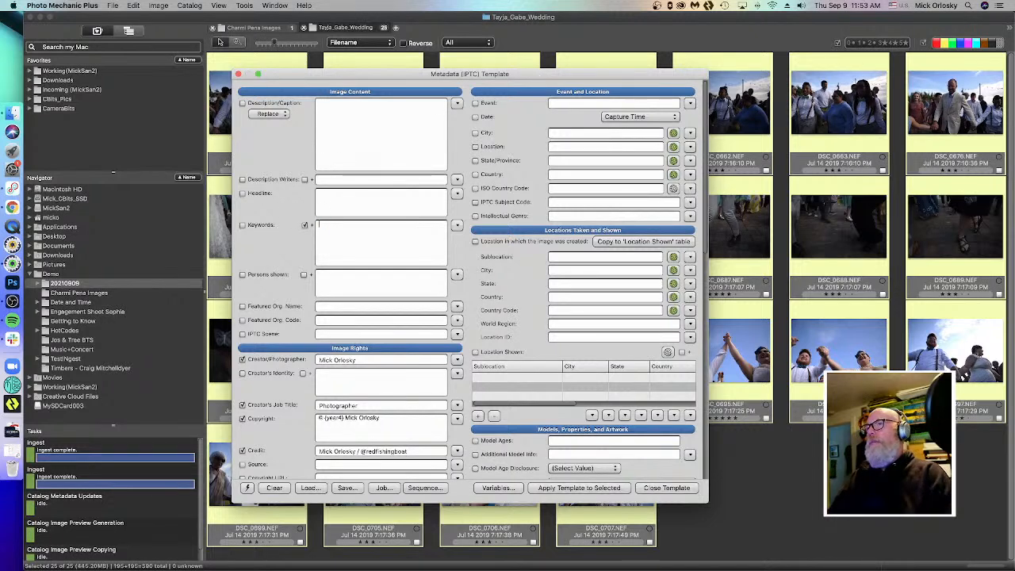
{"action": "left_click", "coordinate": [249, 489]}
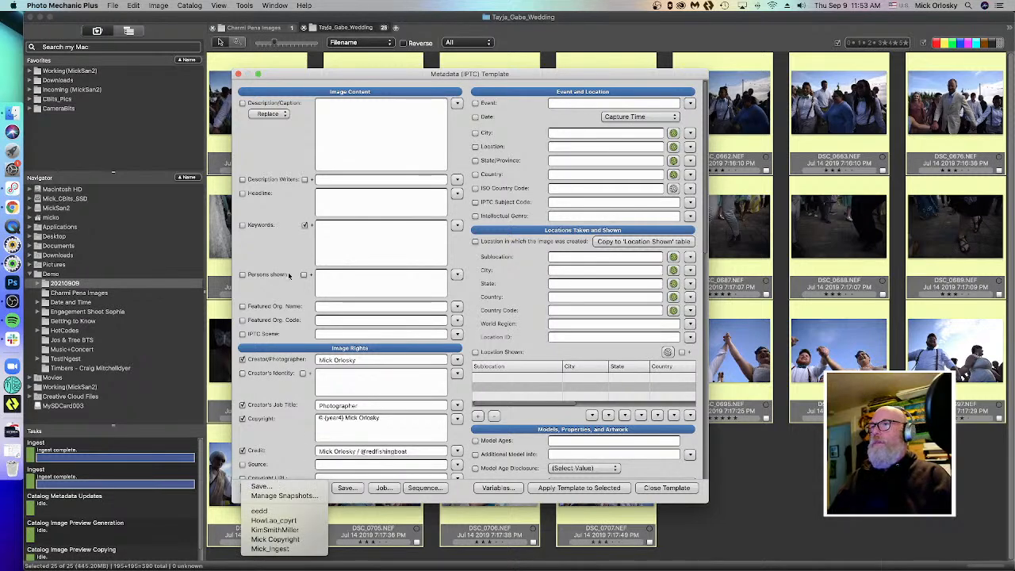
{"action": "key", "text": "Escape"}
{"action": "left_click", "coordinate": [273, 488]}
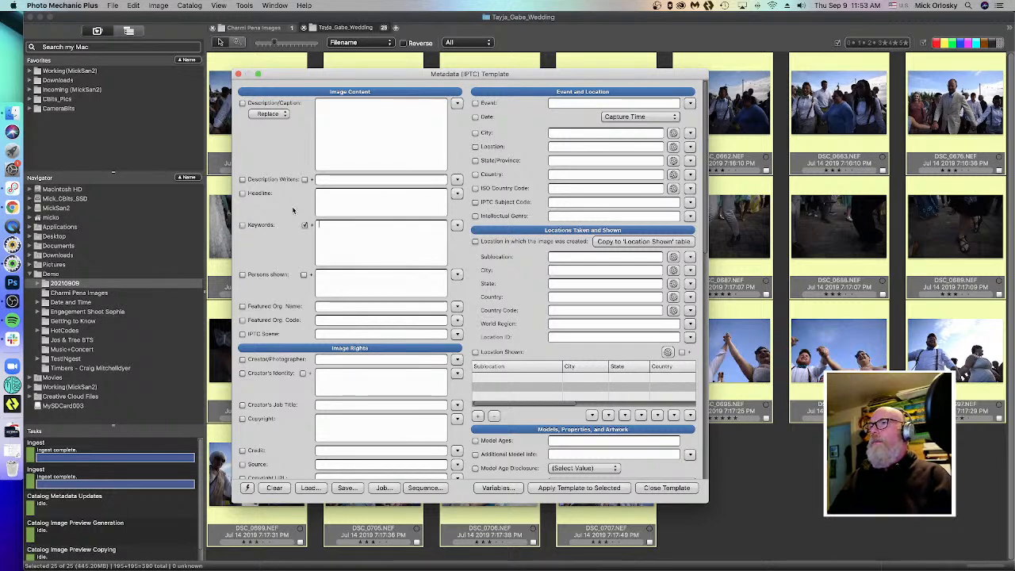
- Enable Keywords in append mode, enter the keyword "keeper", and apply the template to the selected photos
{"action": "left_click", "coordinate": [305, 226]}
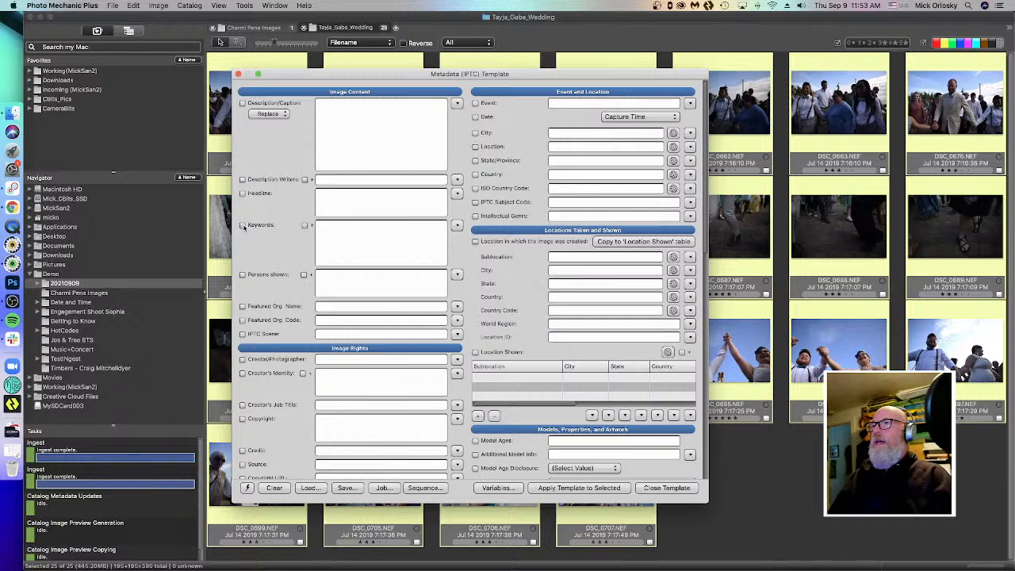
{"action": "left_click", "coordinate": [243, 225]}
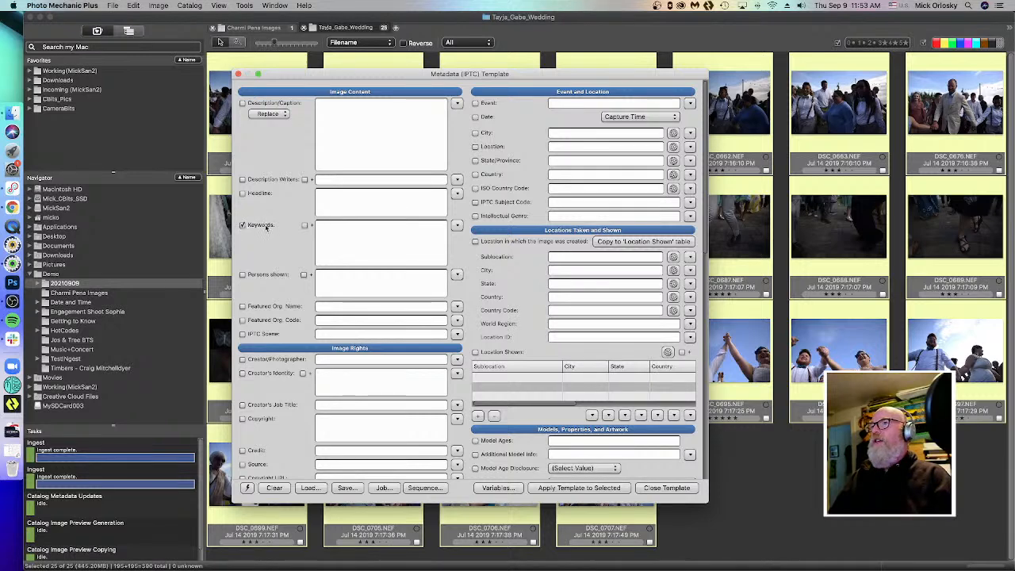
{"action": "left_click", "coordinate": [354, 236]}
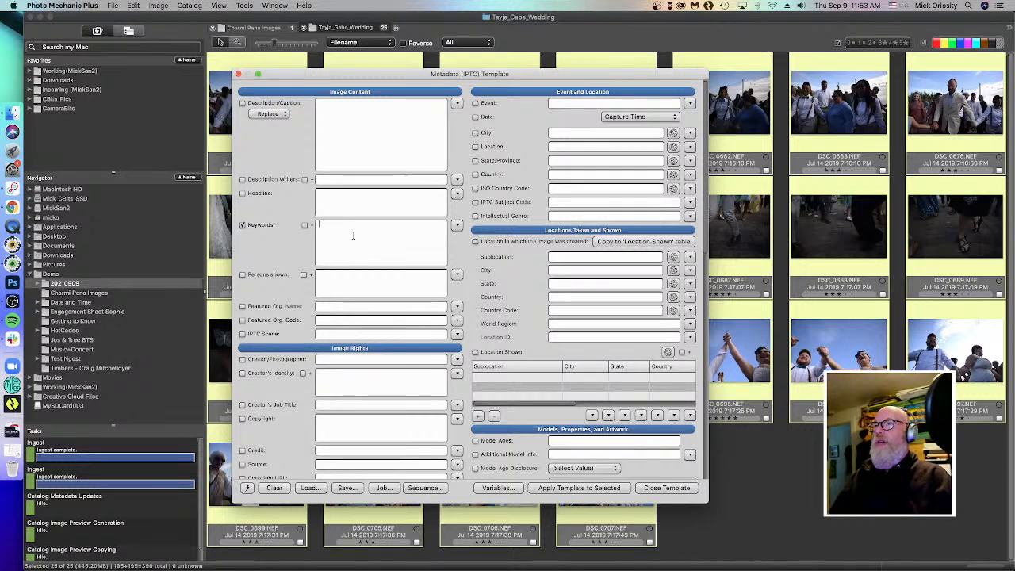
{"action": "left_click", "coordinate": [305, 225]}
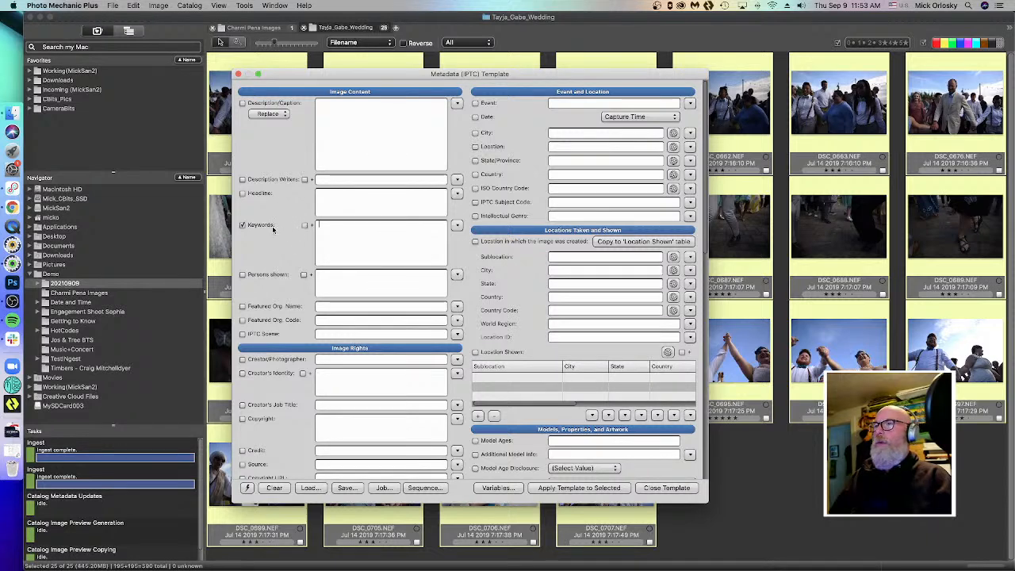
{"action": "left_click", "coordinate": [305, 226]}
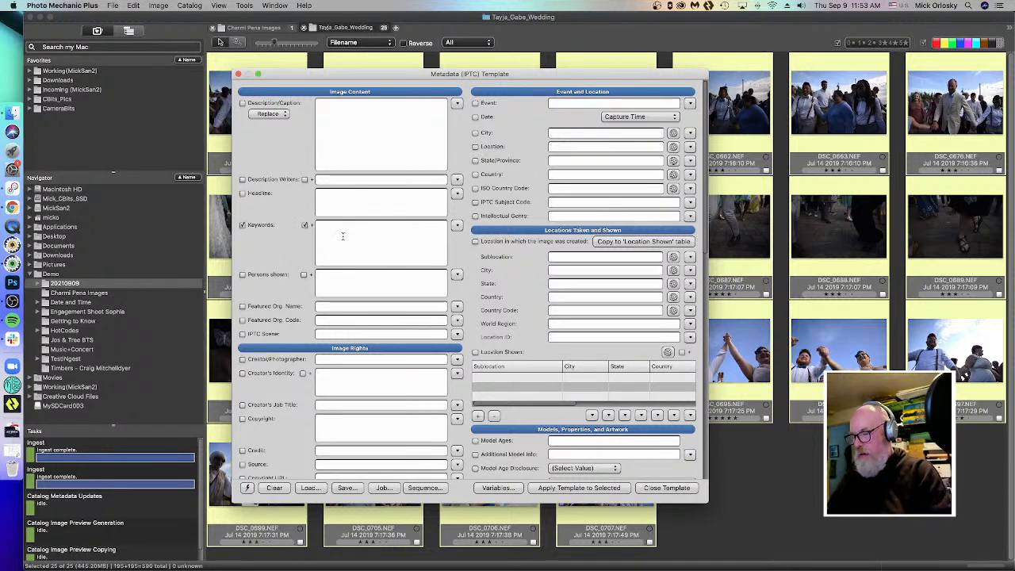
{"action": "type", "text": "keeper"}
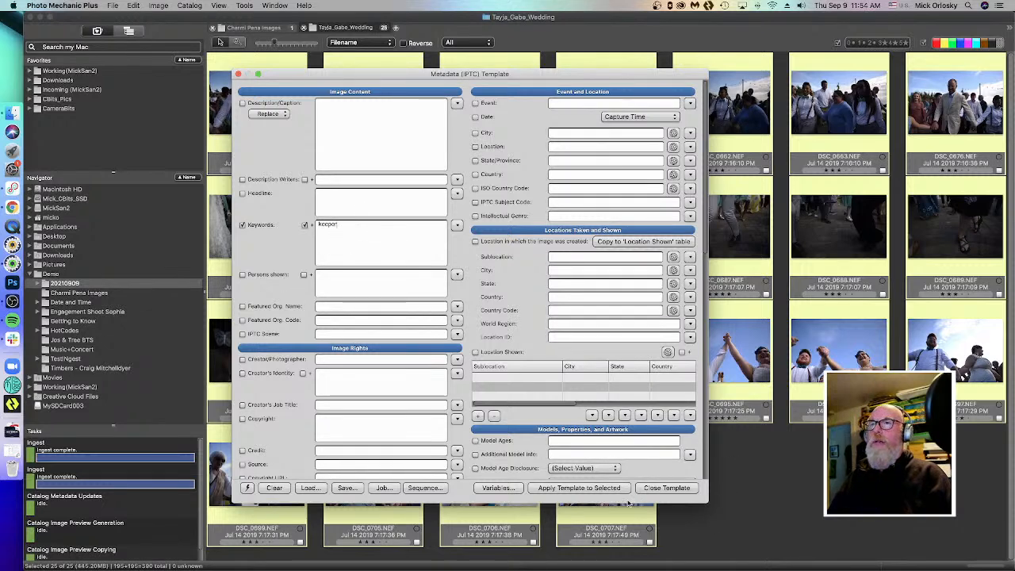
{"action": "left_click", "coordinate": [594, 489]}
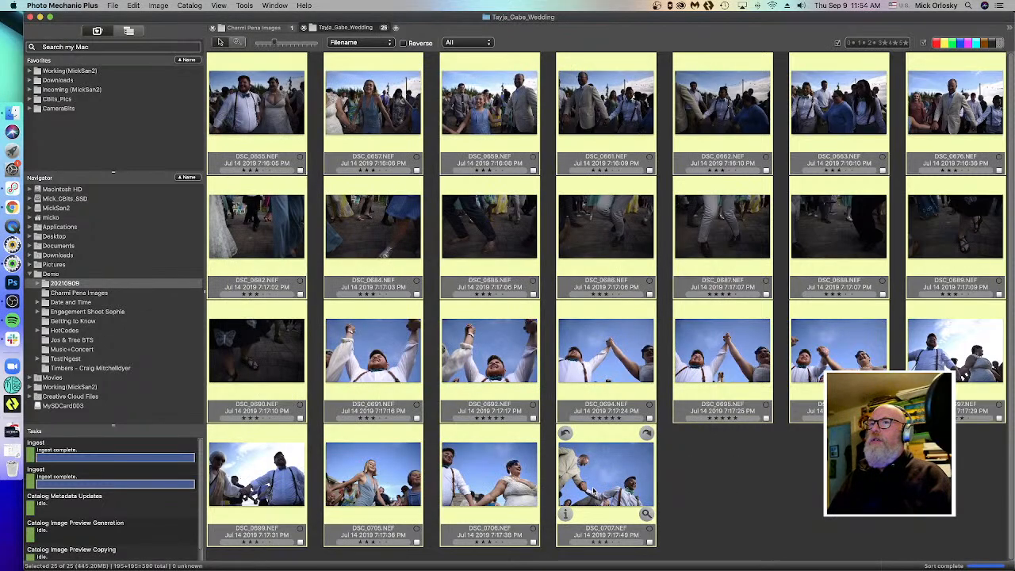
- Preview DSC_0684.NEF to check its keywords, then close the preview and deselect all photos
{"action": "double_click", "coordinate": [399, 252]}
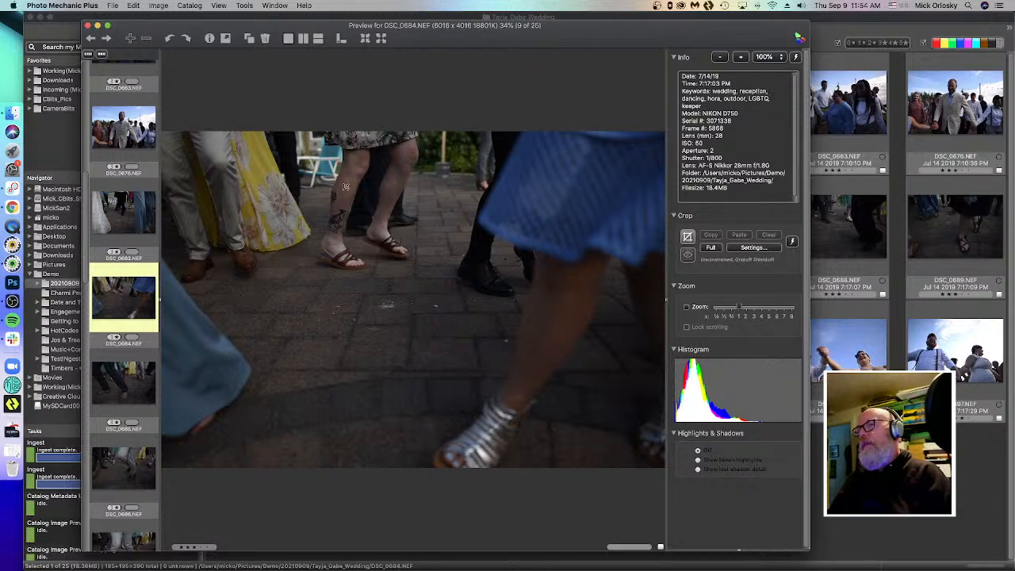
{"action": "left_click", "coordinate": [88, 26]}
{"action": "left_click", "coordinate": [809, 533]}
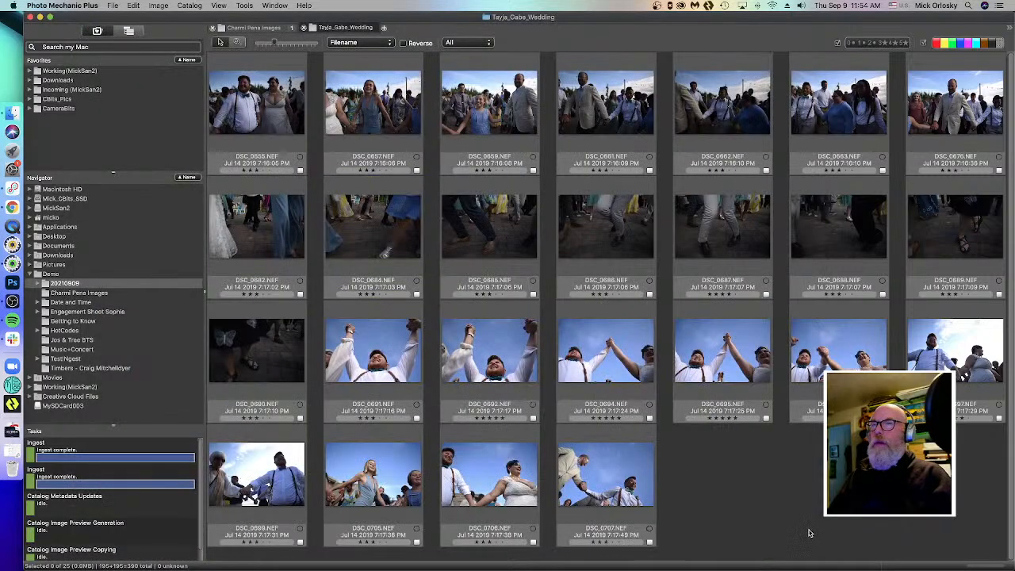
{"action": "mouse_move", "coordinate": [637, 404]}
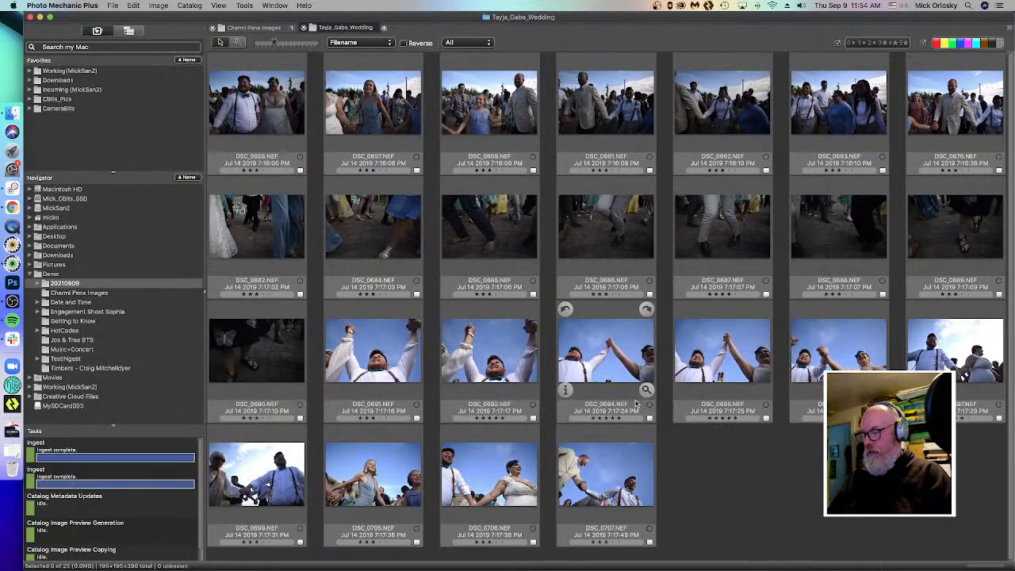
- Reopen the Metadata (IPTC) Template to view its saved snapshots and available fields, then close it without applying anything
{"action": "key", "text": "super+i"}
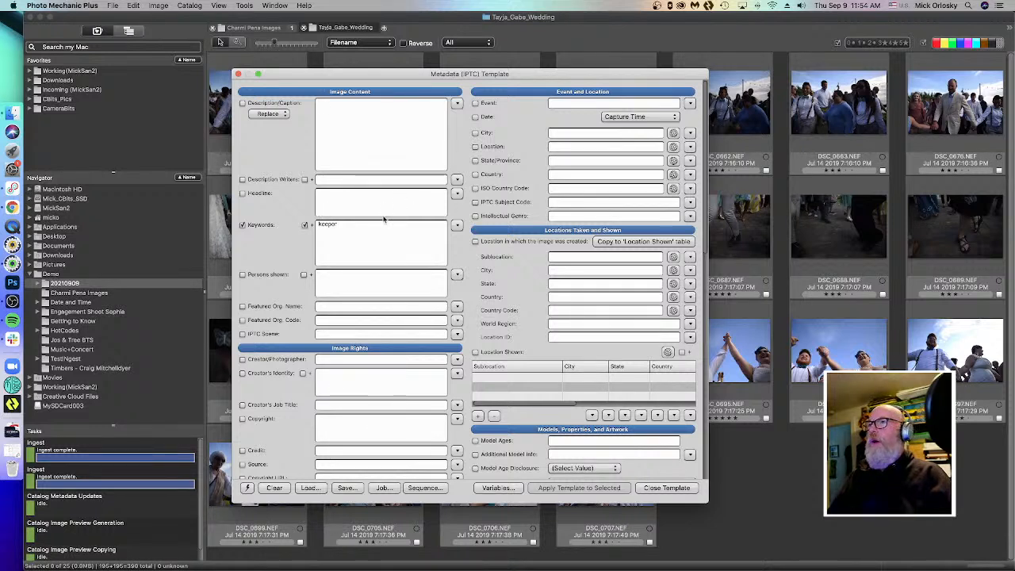
{"action": "left_click", "coordinate": [245, 488]}
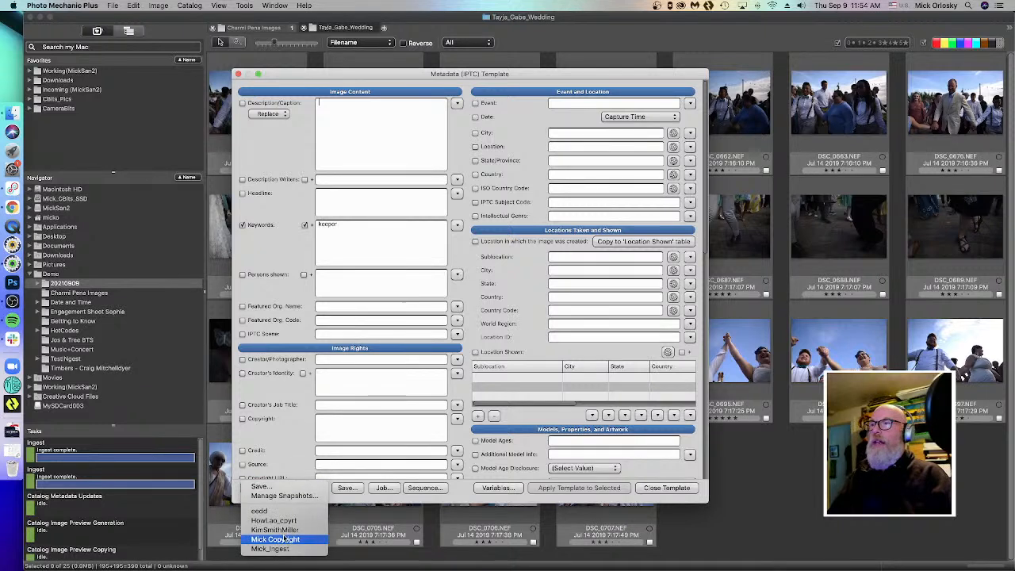
{"action": "left_click", "coordinate": [289, 395]}
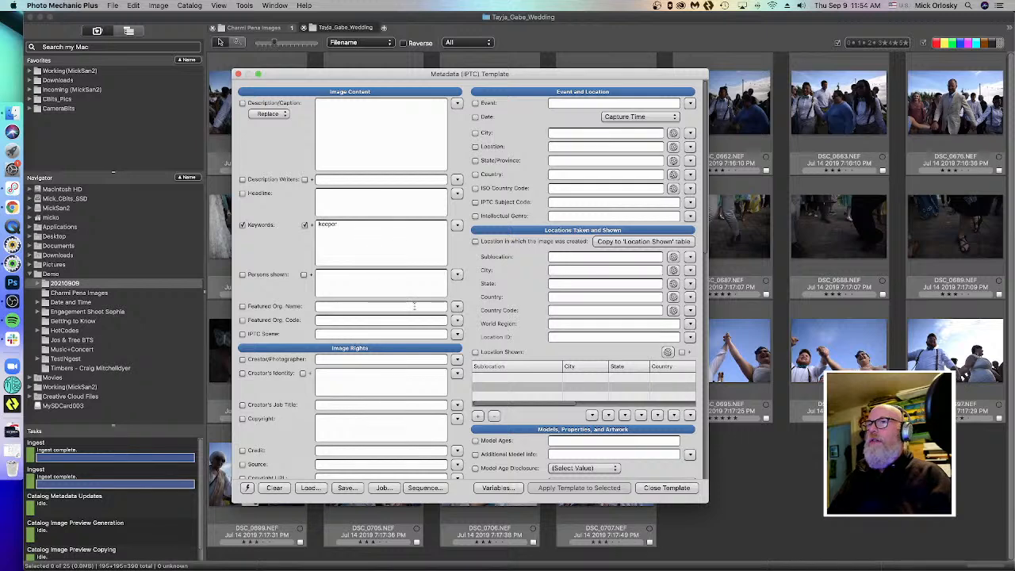
{"action": "scroll", "coordinate": [619, 381], "scroll_direction": "down", "scroll_amount": 1}
{"action": "left_click", "coordinate": [674, 488]}
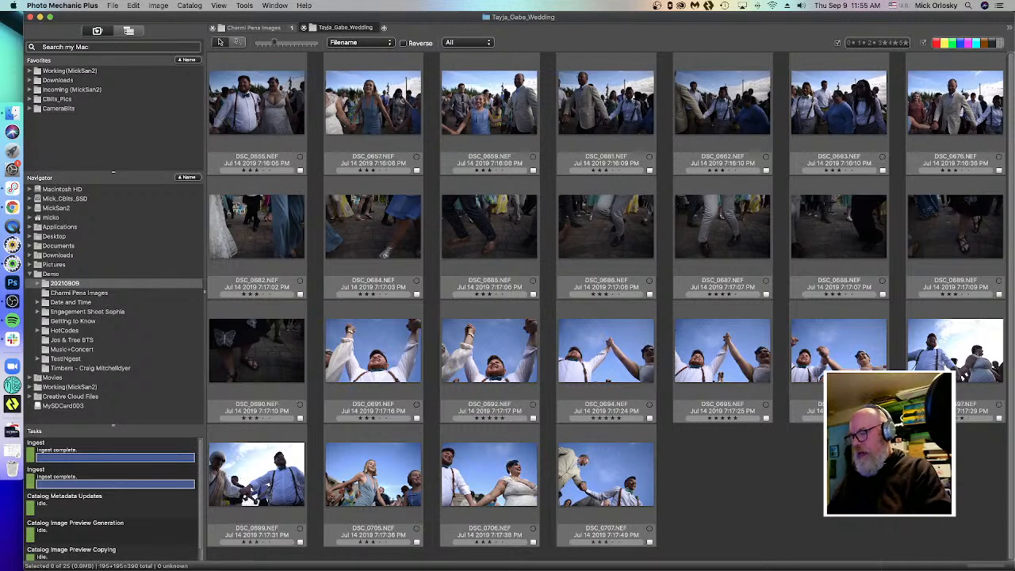
- Open the Ingest settings, enable renaming of ingested photos, and browse the list of available variables
{"action": "key", "text": "super+g"}
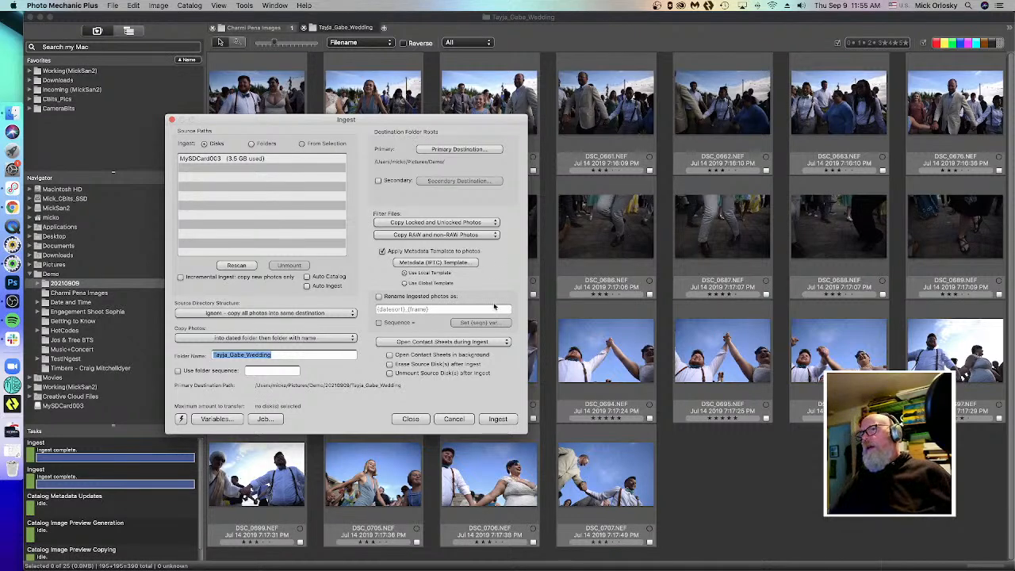
{"action": "left_click", "coordinate": [378, 296]}
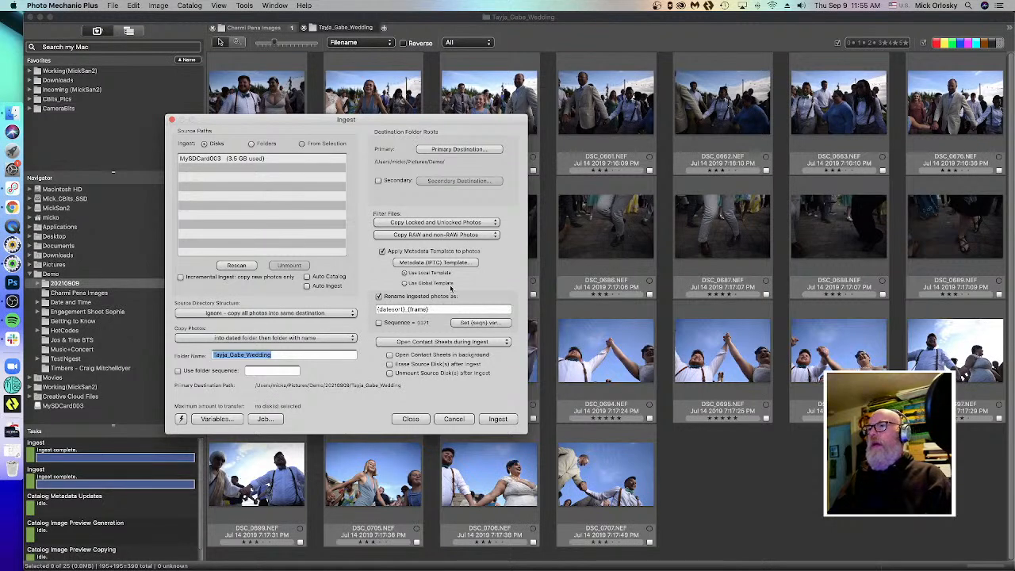
{"action": "left_click", "coordinate": [226, 420]}
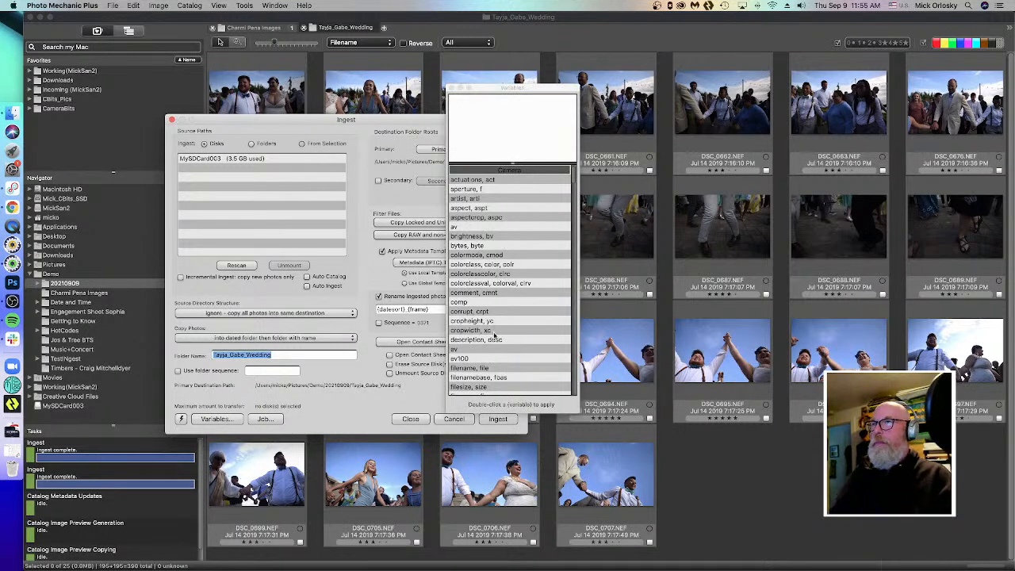
{"action": "scroll", "coordinate": [502, 248], "scroll_direction": "down", "scroll_amount": 2}
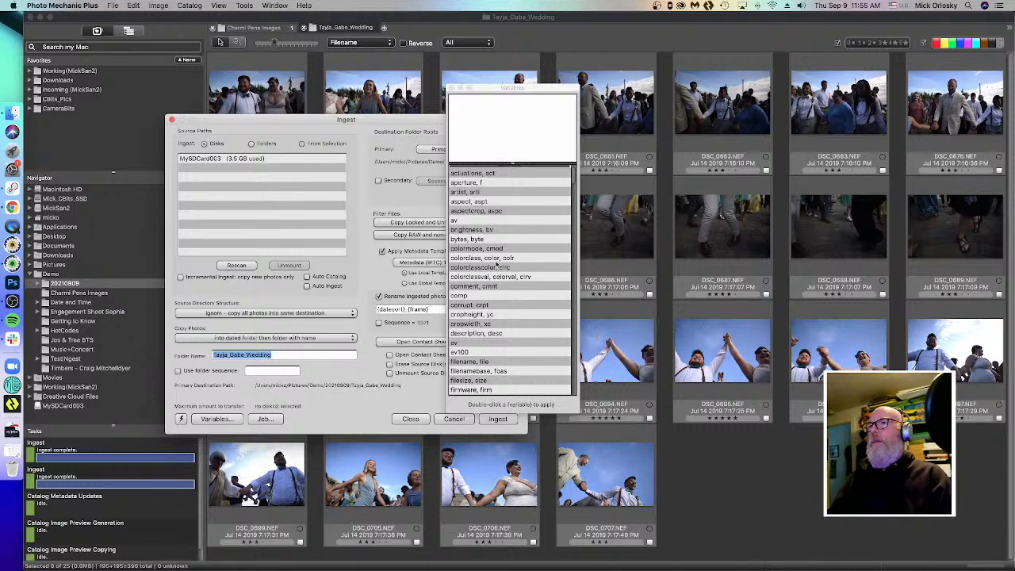
{"action": "scroll", "coordinate": [476, 230], "scroll_direction": "down", "scroll_amount": 1}
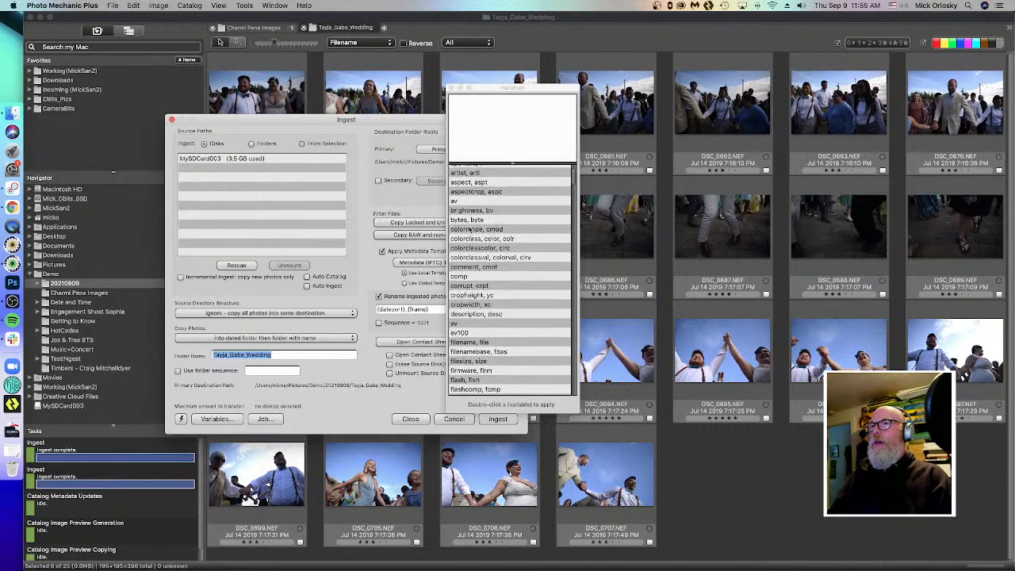
{"action": "scroll", "coordinate": [476, 248], "scroll_direction": "down", "scroll_amount": 4}
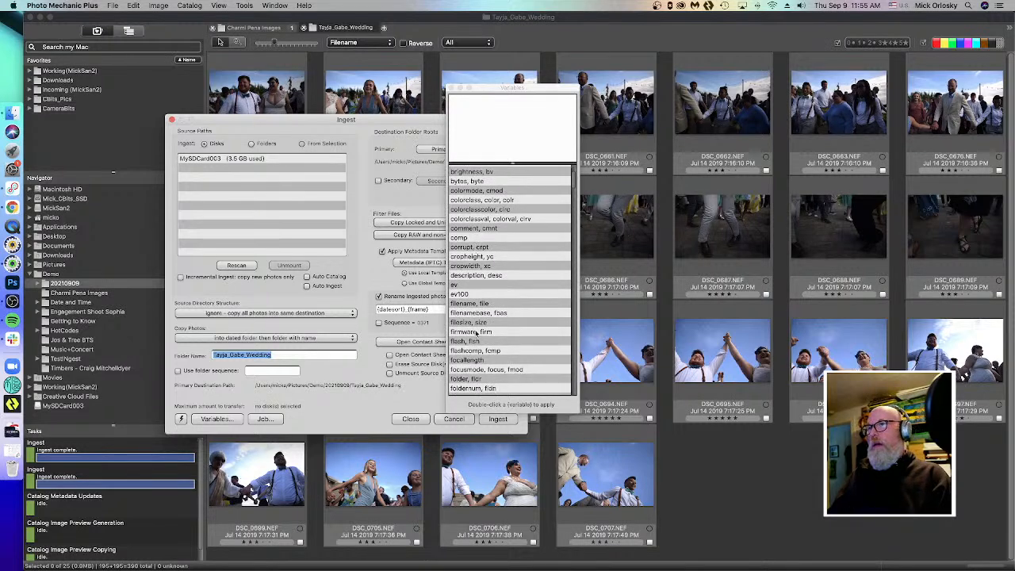
{"action": "scroll", "coordinate": [477, 335], "scroll_direction": "down", "scroll_amount": 5}
{"action": "scroll", "coordinate": [476, 333], "scroll_direction": "down", "scroll_amount": 5}
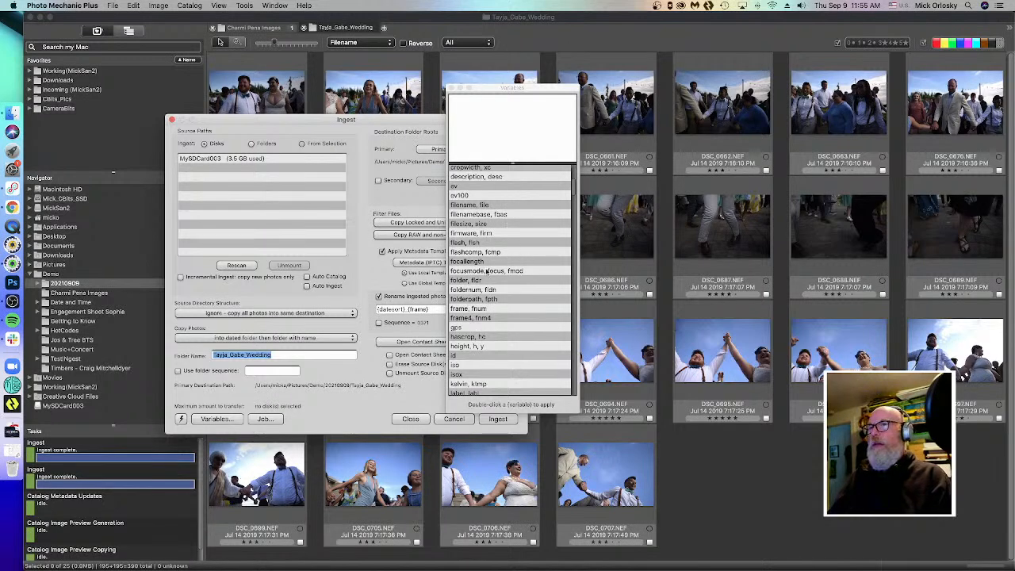
{"action": "scroll", "coordinate": [472, 301], "scroll_direction": "down", "scroll_amount": 1}
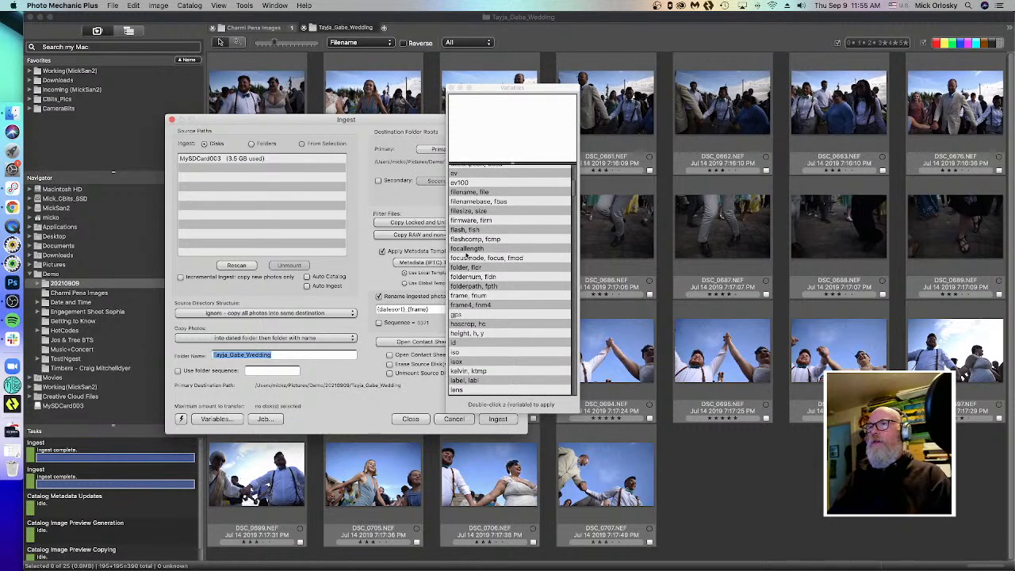
- Read the description of the folder variable, then close the variables list and cancel the Ingest settings
{"action": "left_click", "coordinate": [463, 269]}
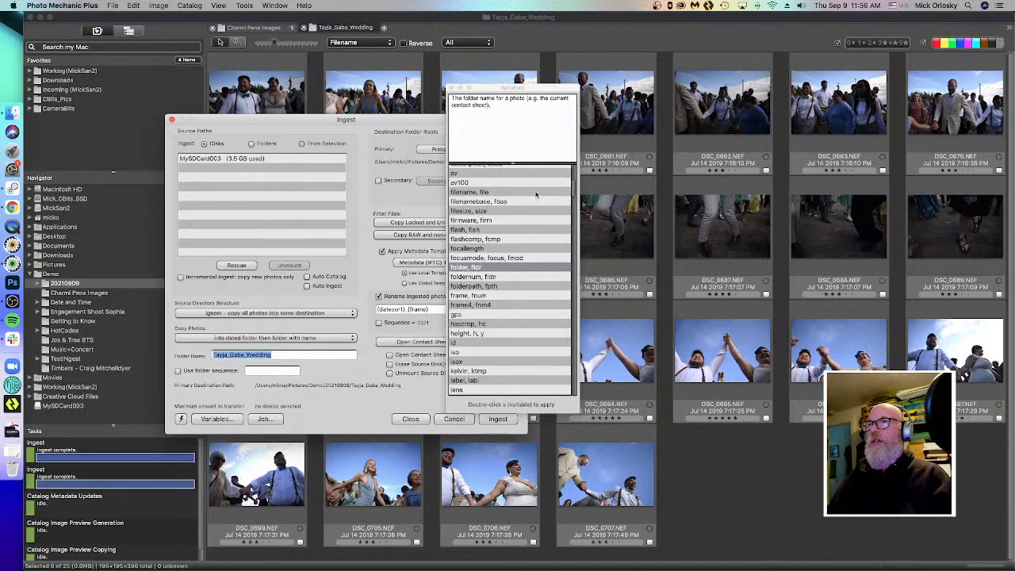
{"action": "left_click_drag", "start_coordinate": [495, 90], "coordinate": [484, 156]}
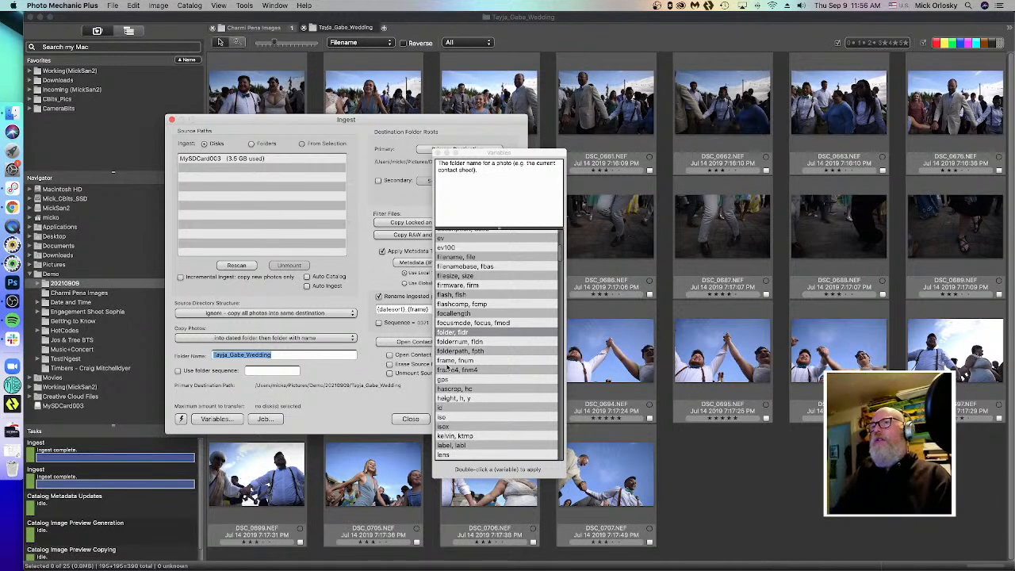
{"action": "left_click", "coordinate": [438, 153]}
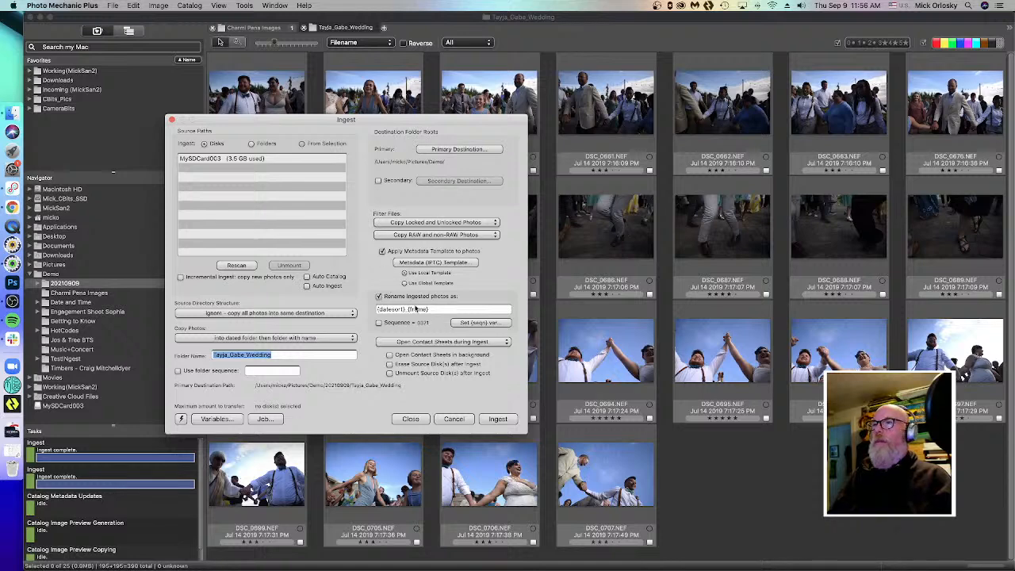
{"action": "left_click", "coordinate": [391, 310]}
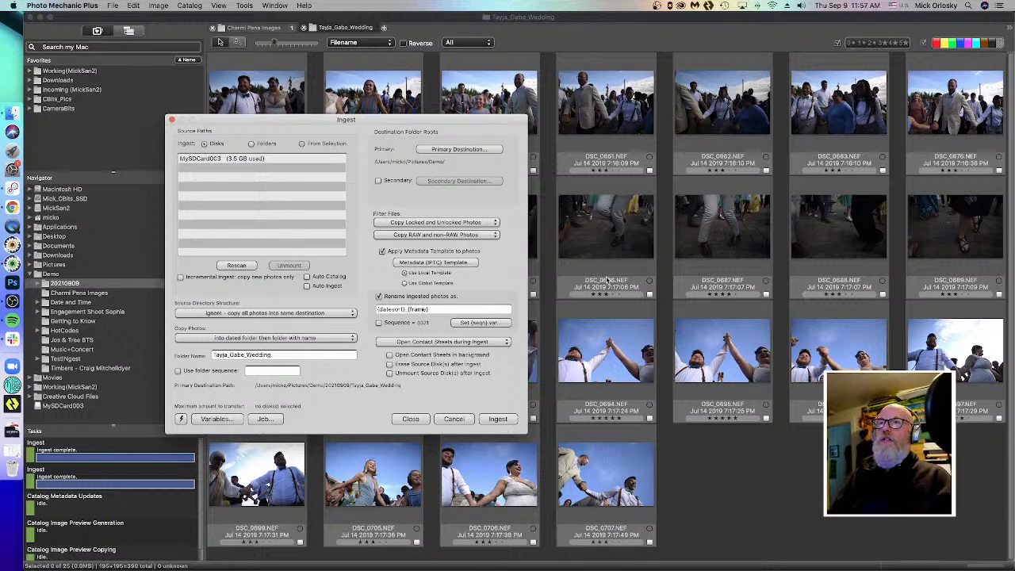
{"action": "left_click", "coordinate": [457, 420]}
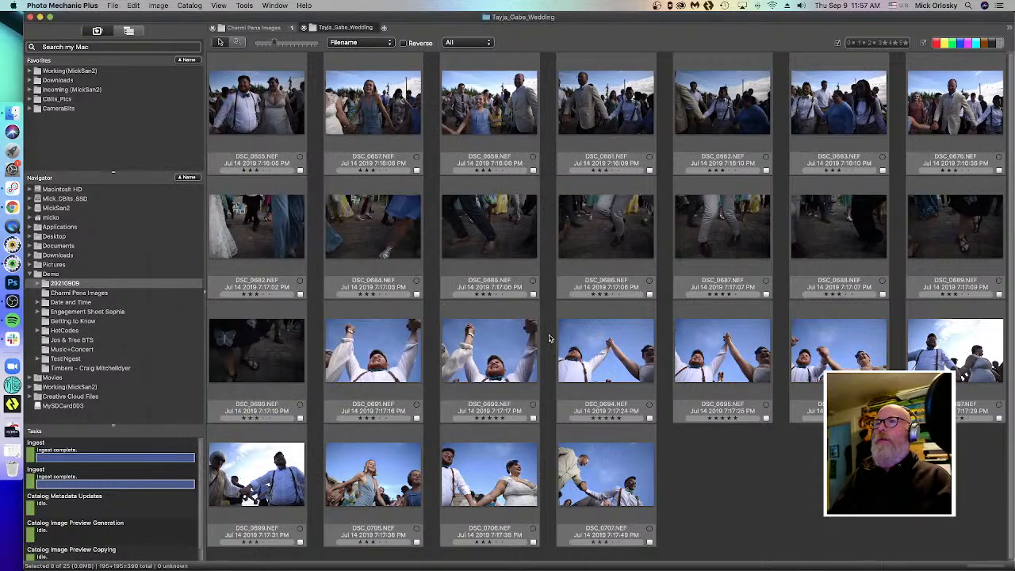
- Select all the wedding photos, start renaming them, and enter {datesort}_{frame} as the photo renaming string
{"action": "left_click", "coordinate": [610, 482]}
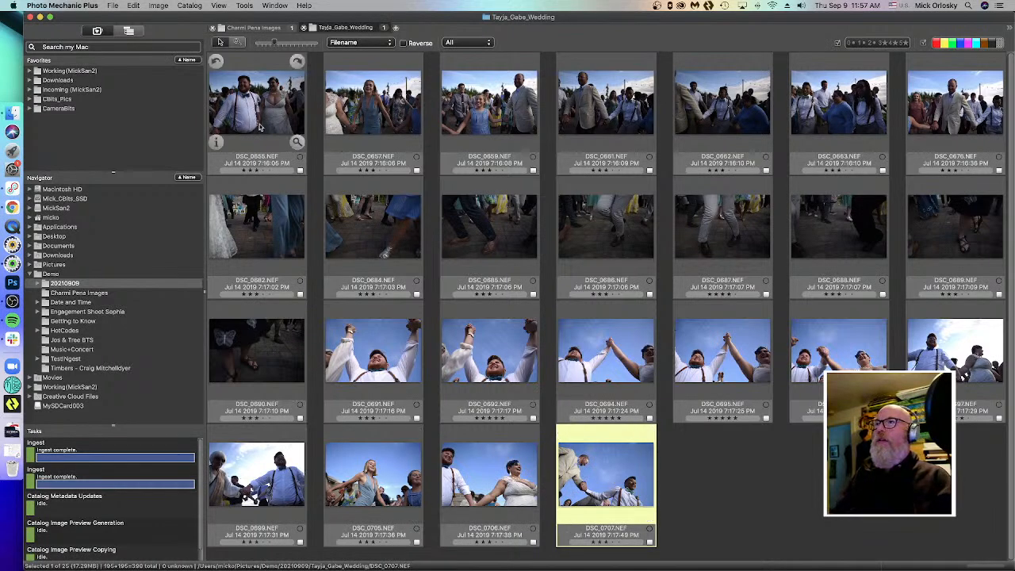
{"action": "key", "text": "super+a"}
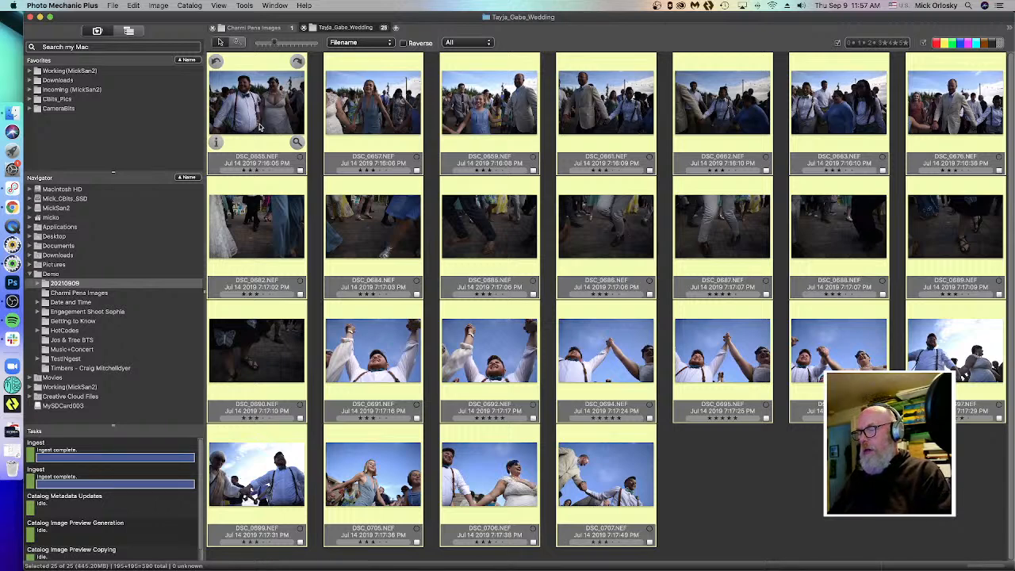
{"action": "key", "text": "super+shift+r"}
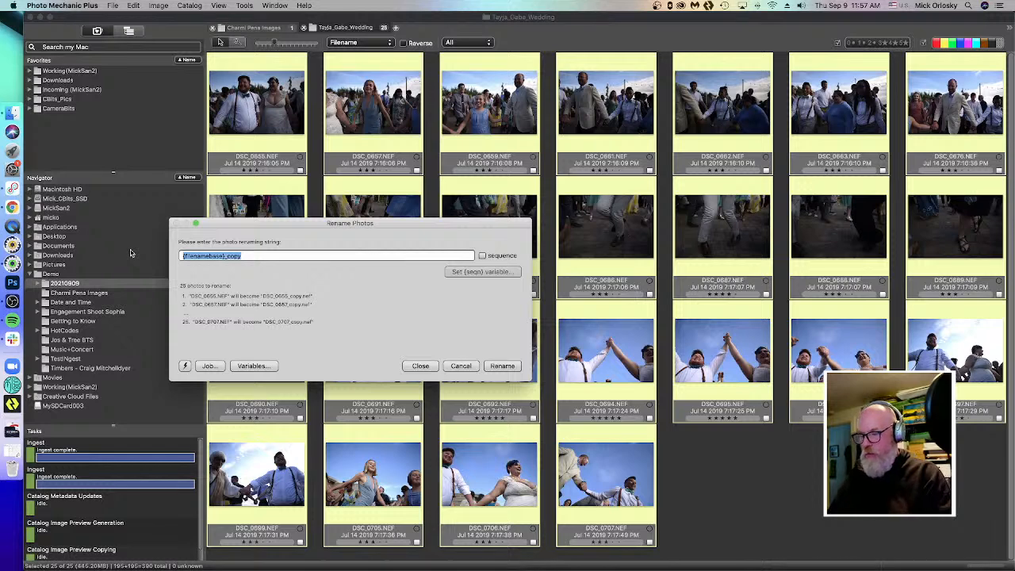
{"action": "type", "text": "{dates"}
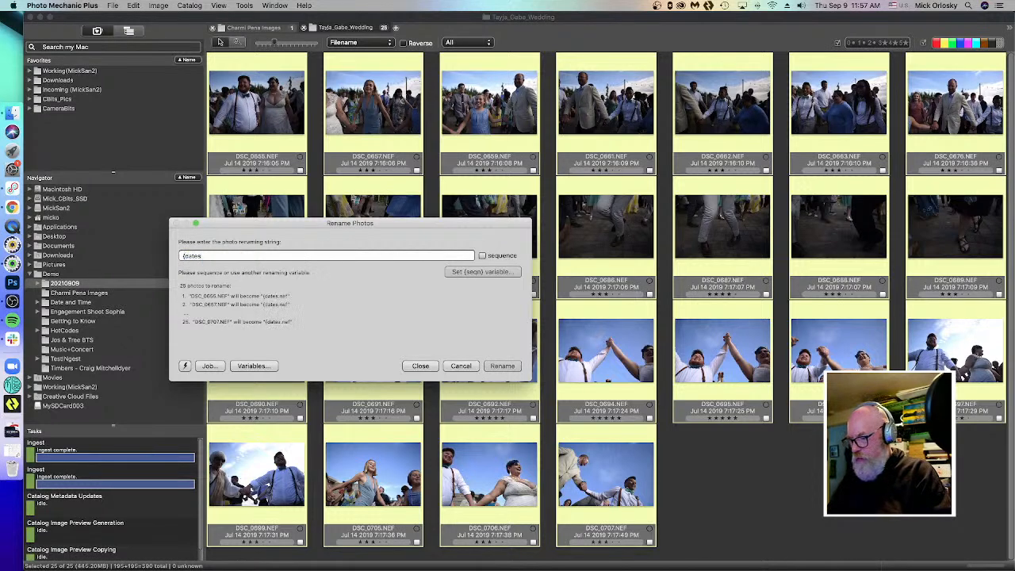
{"action": "type", "text": "ort}"}
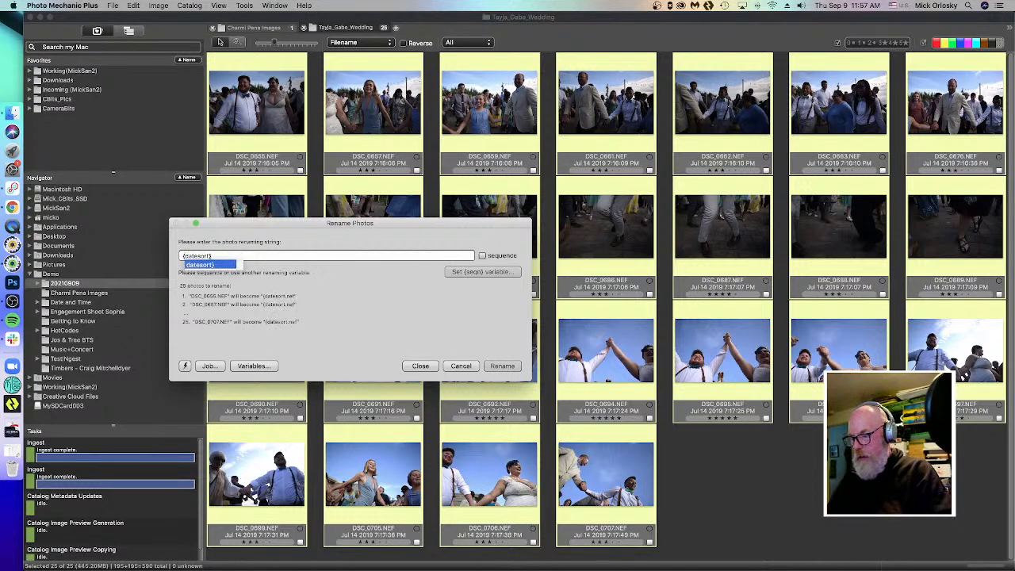
{"action": "type", "text": "_{"}
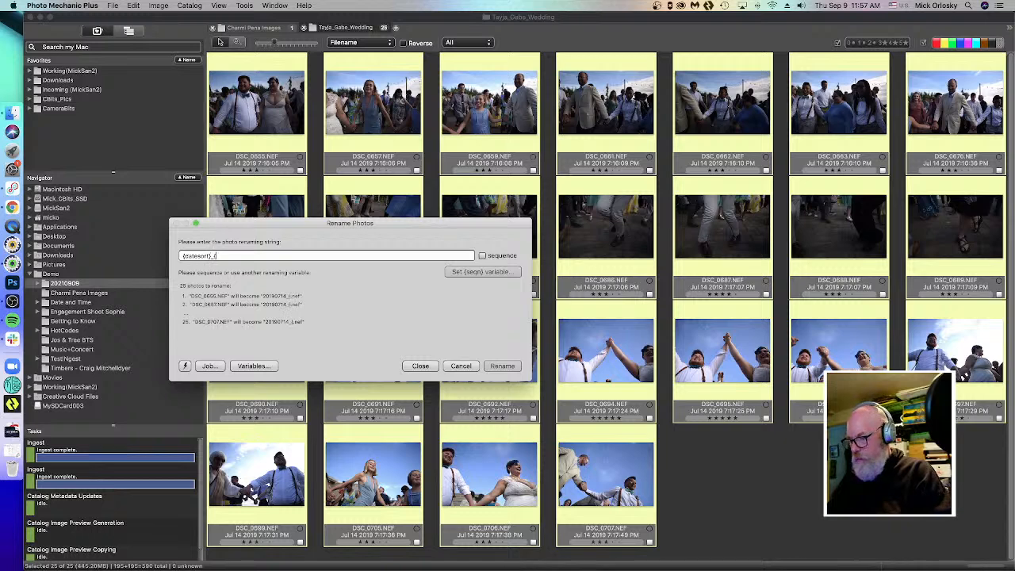
{"action": "type", "text": "frame}"}
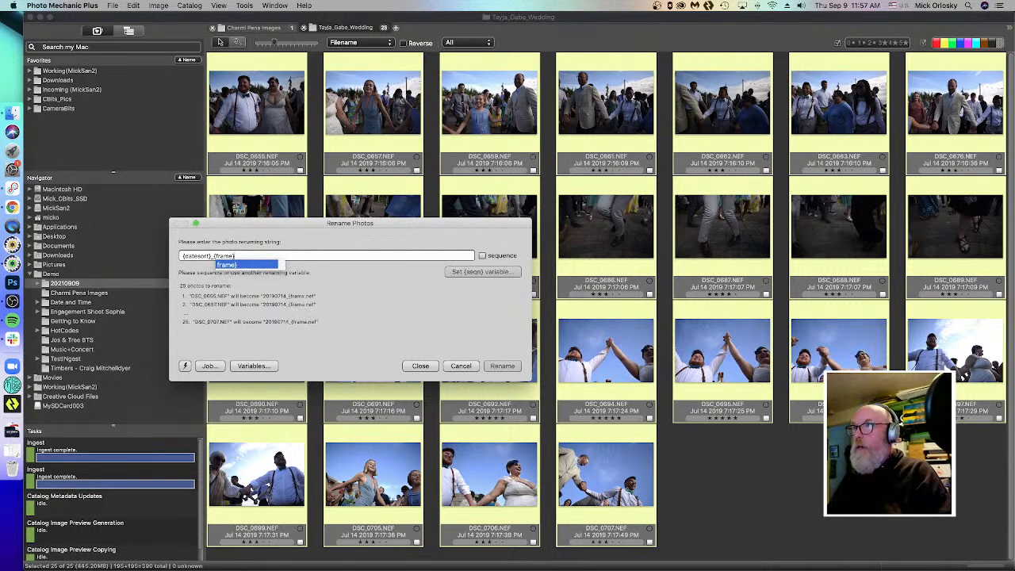
{"action": "left_click", "coordinate": [229, 268]}
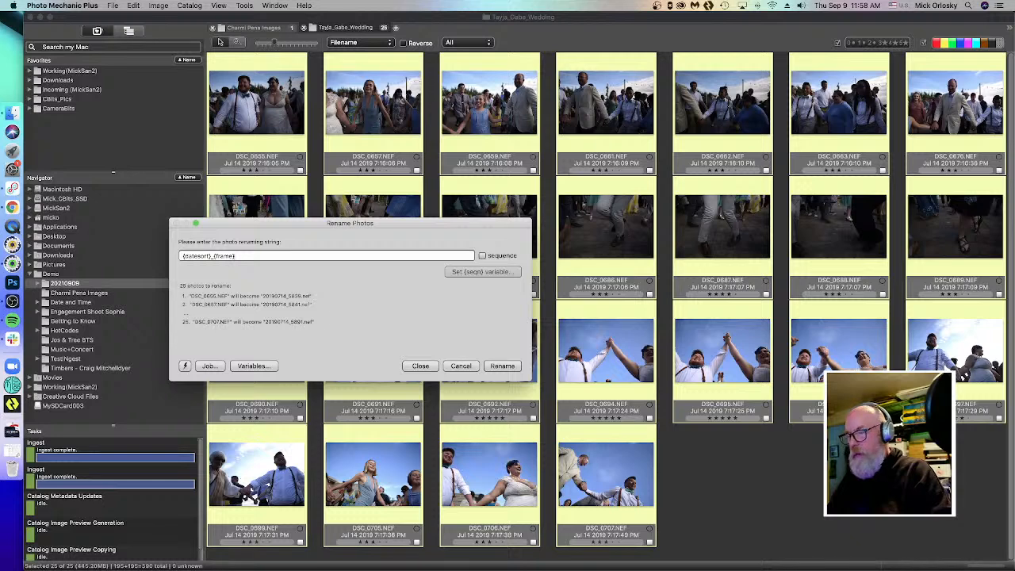
- Try initials as a suffix, replace them with _{credit} in the renaming string, and view the saved renaming snapshots
{"action": "type", "text": "_MO"}
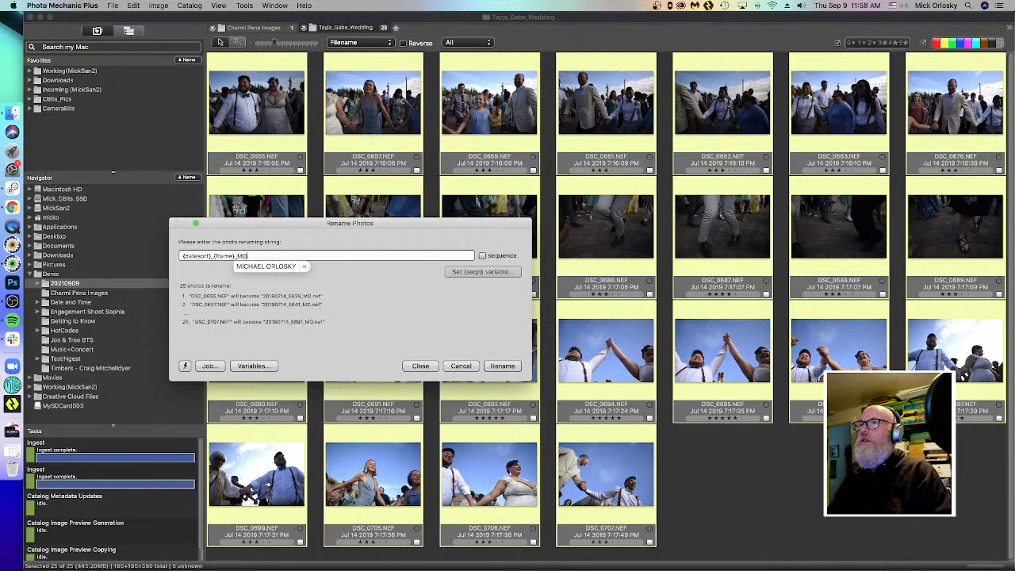
{"action": "type", "text": "KSM"}
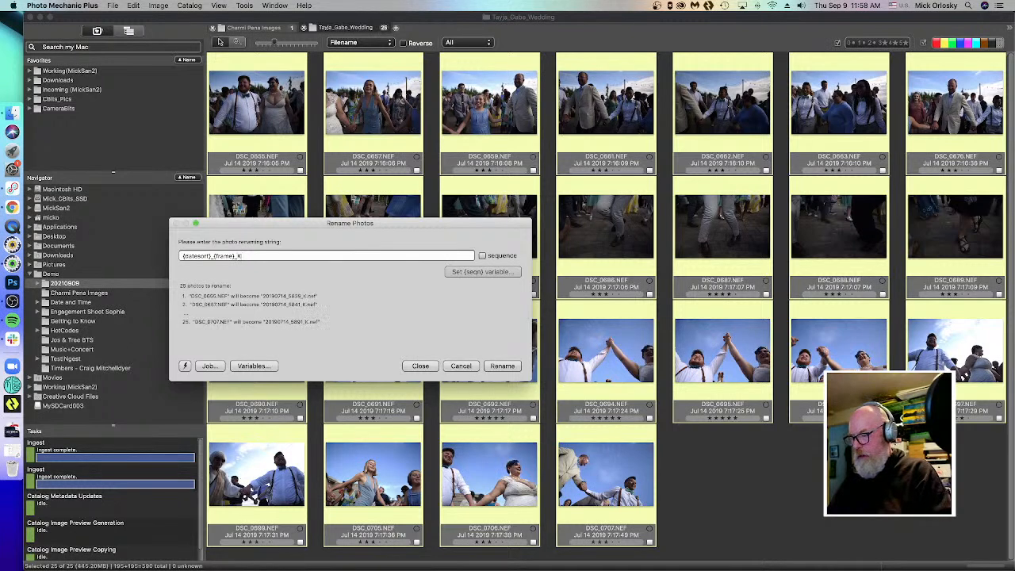
{"action": "key", "text": "BackSpace"}
{"action": "key", "text": "BackSpace"}
{"action": "key", "text": "BackSpace"}
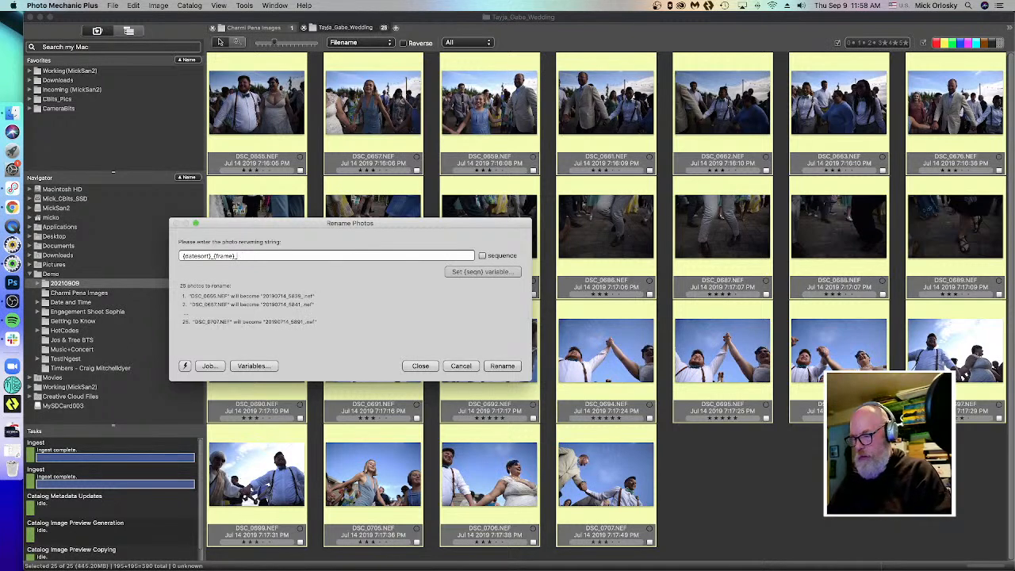
{"action": "type", "text": "{"}
{"action": "type", "text": "credit"}
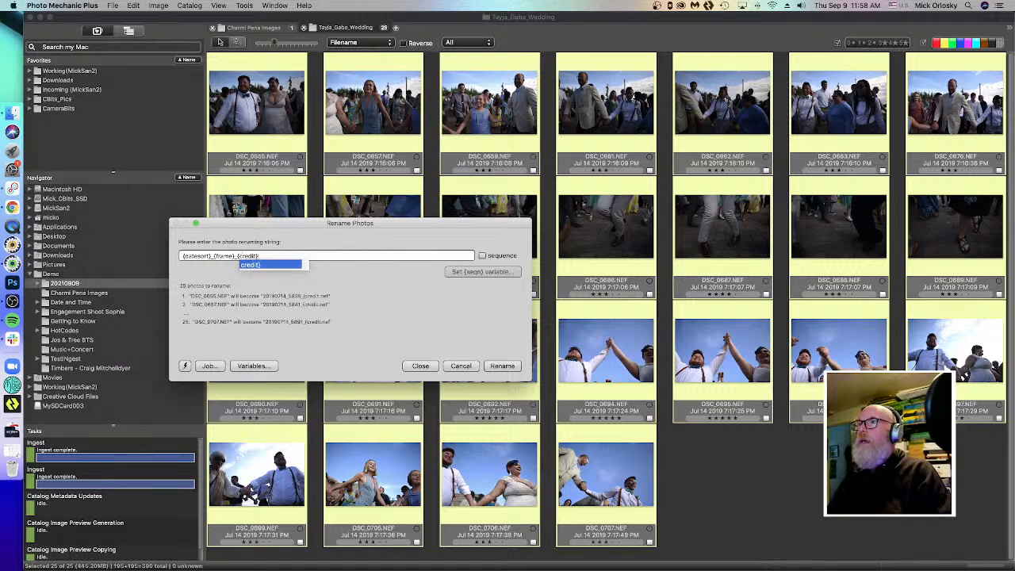
{"action": "key", "text": "Return"}
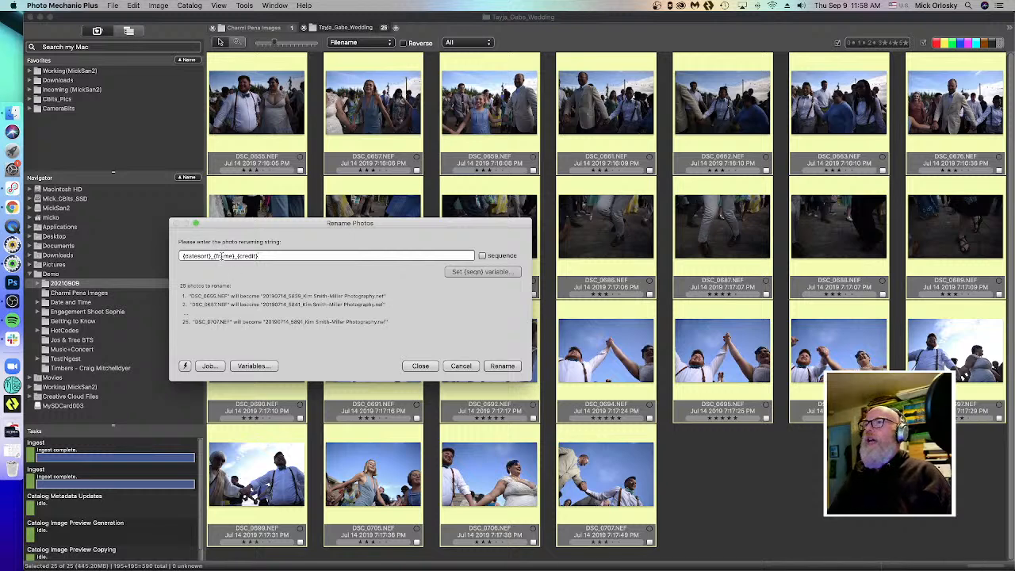
{"action": "left_click", "coordinate": [183, 368]}
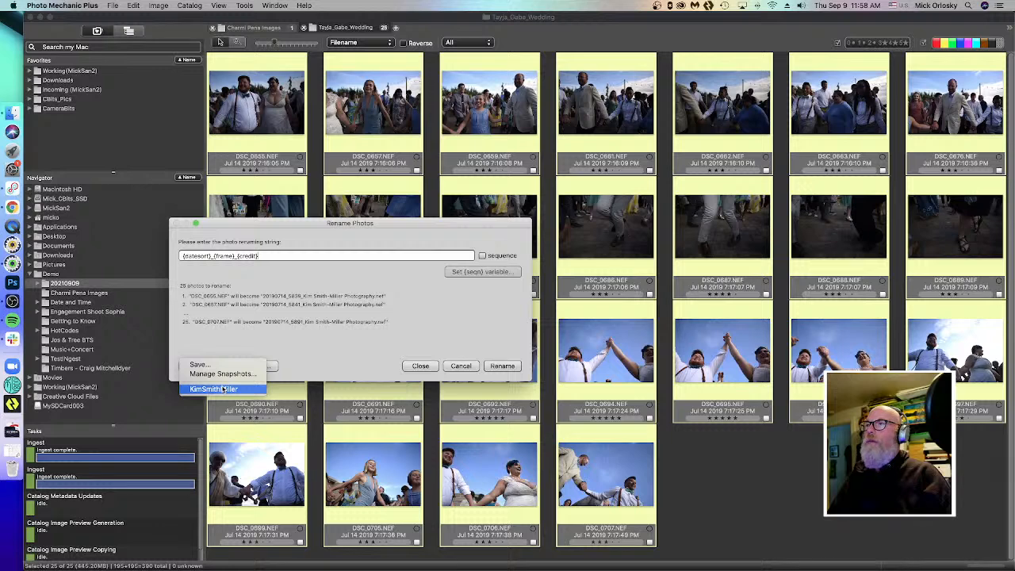
{"action": "left_click", "coordinate": [316, 277]}
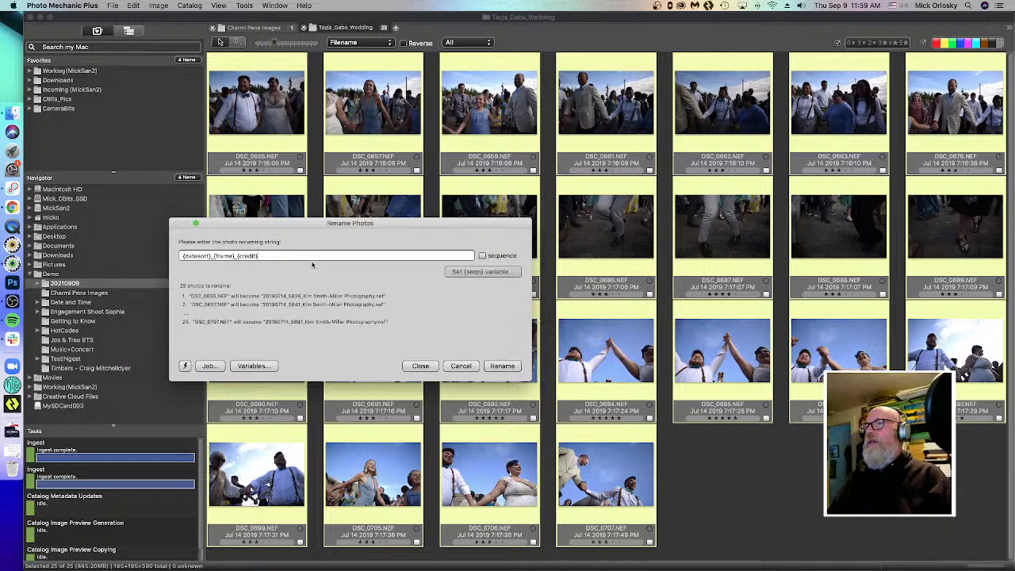
- Replace the renaming string with weddingpic_ and enable the sequence option to append {seqn}
{"action": "triple_click", "coordinate": [282, 256]}
{"action": "type", "text": "w"}
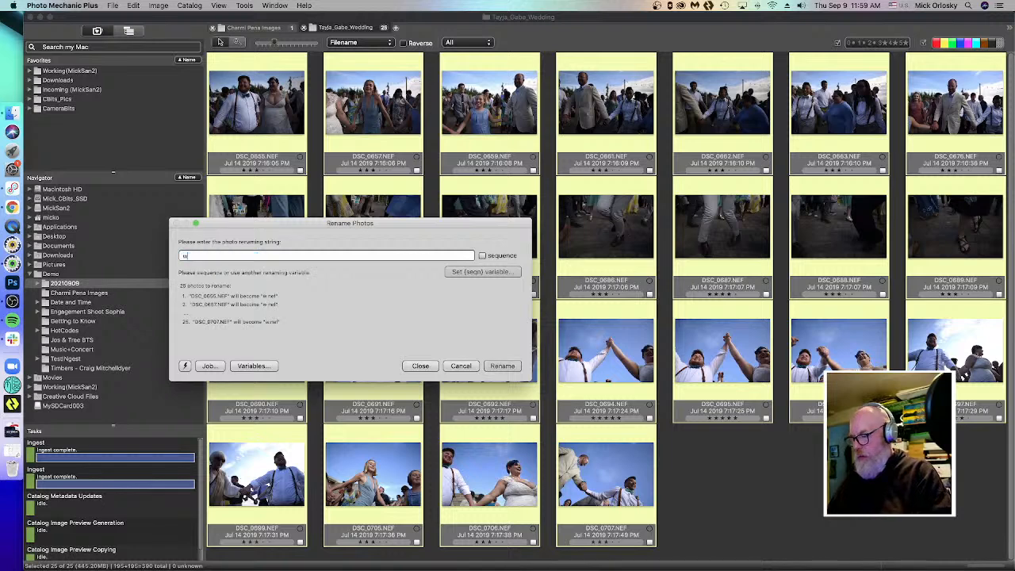
{"action": "type", "text": "eddingpic_"}
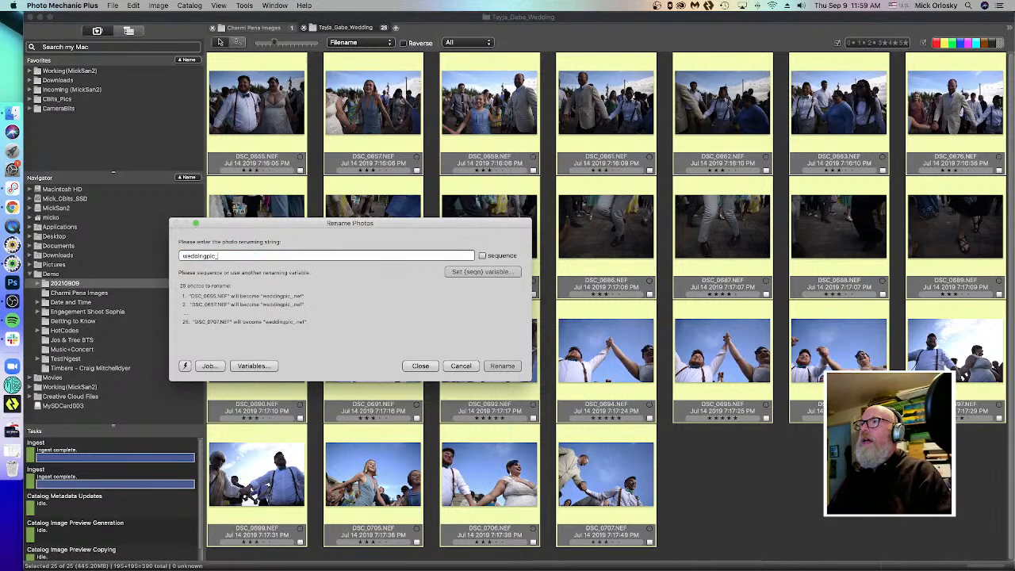
{"action": "left_click", "coordinate": [482, 255]}
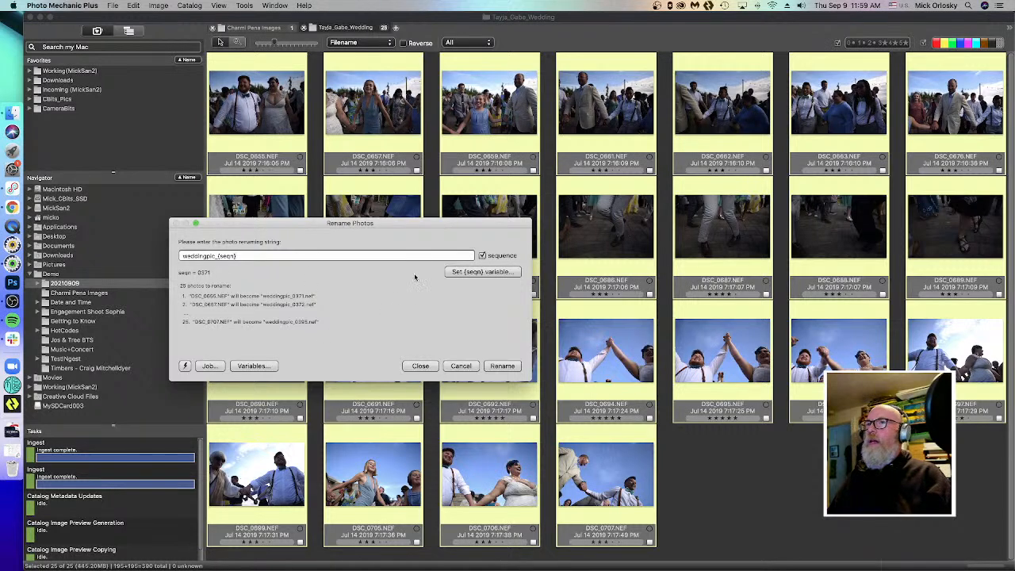
- Set the sequence variable to 001, then cancel the photo renaming
{"action": "left_click", "coordinate": [475, 273]}
{"action": "type", "text": "001"}
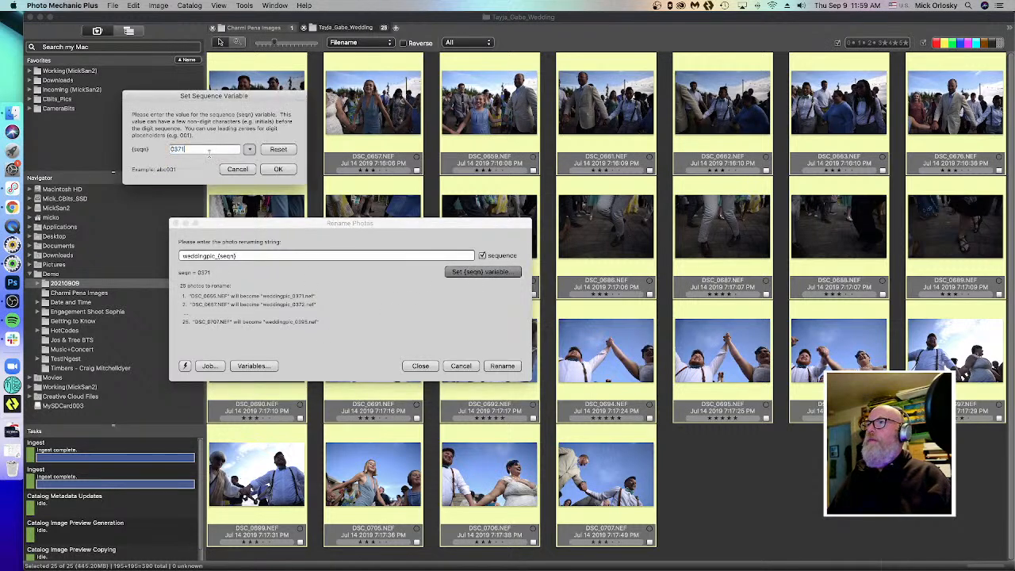
{"action": "left_click", "coordinate": [283, 169]}
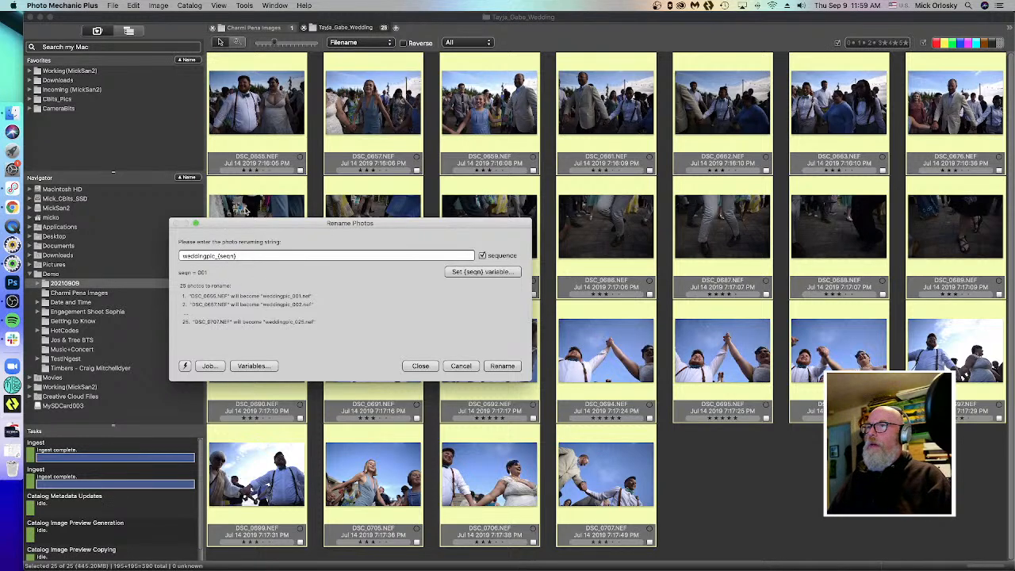
{"action": "left_click", "coordinate": [463, 367]}
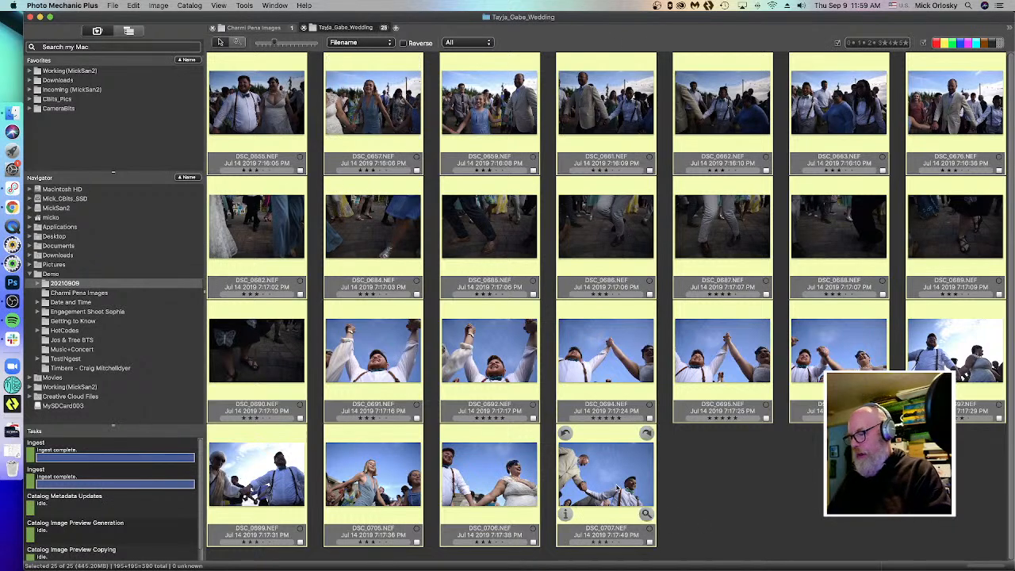
- Reopen Rename Photos, enter {folder}{seqn} as the renaming string using the sequence option, then cancel without renaming
{"action": "key", "text": "super+shift+r"}
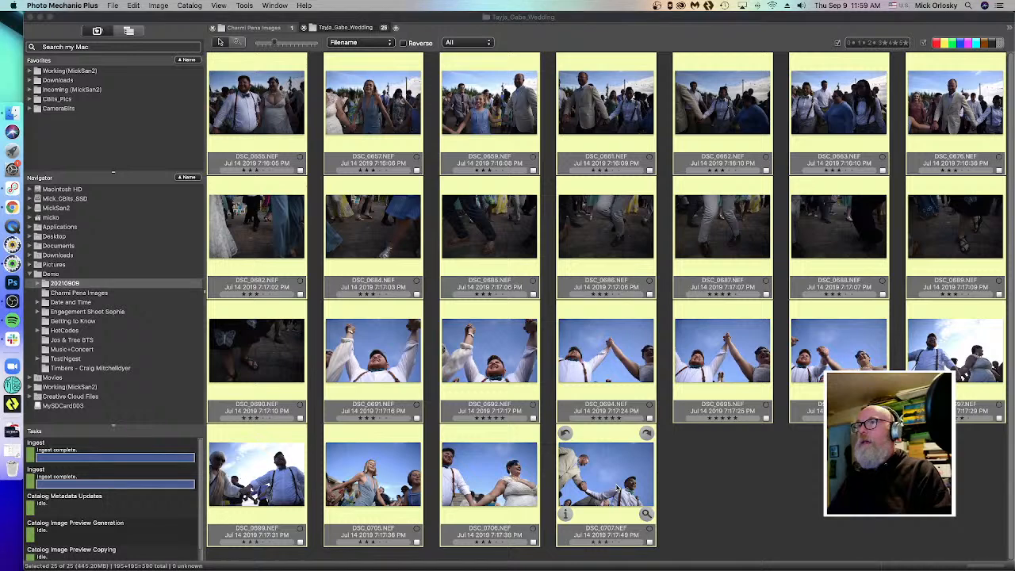
{"action": "left_click", "coordinate": [255, 258]}
{"action": "left_click_drag", "start_coordinate": [255, 258], "coordinate": [165, 252]}
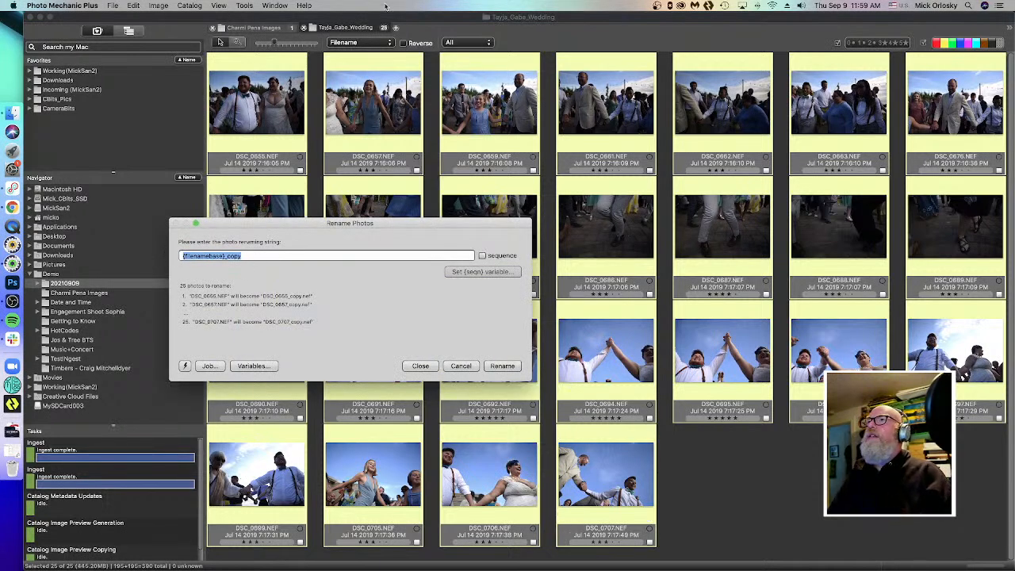
{"action": "type", "text": "{"}
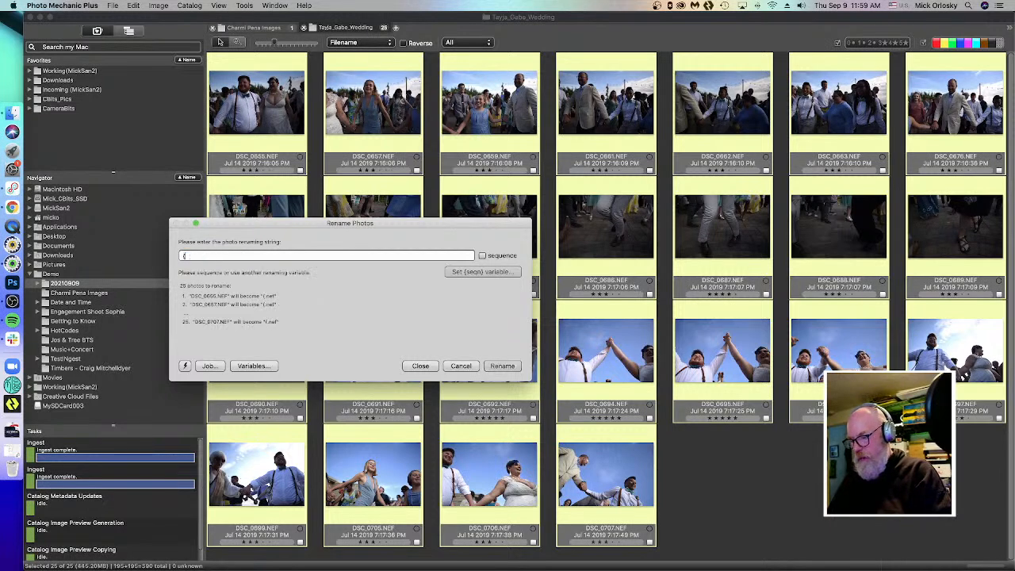
{"action": "type", "text": "folder}"}
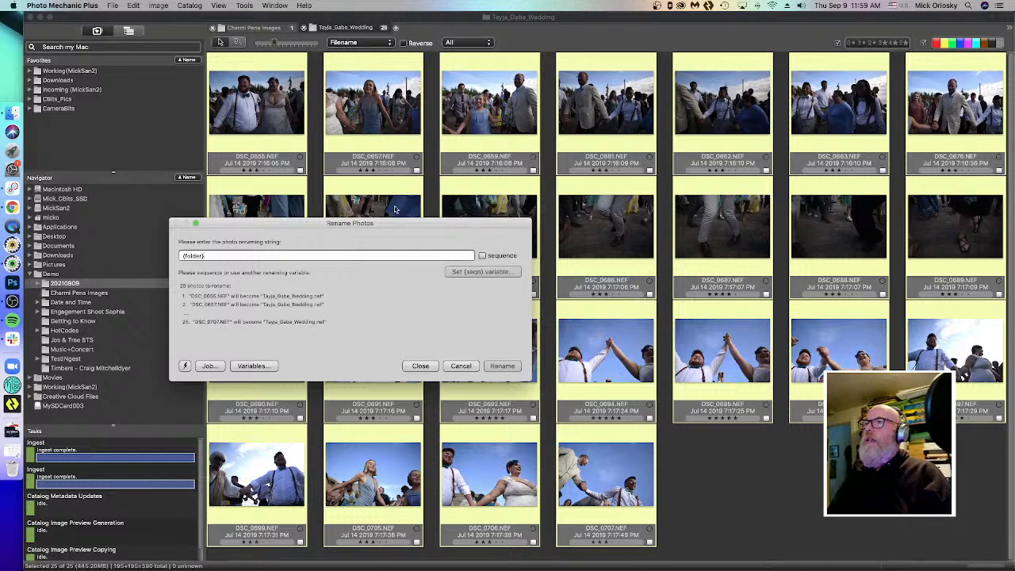
{"action": "left_click", "coordinate": [482, 256]}
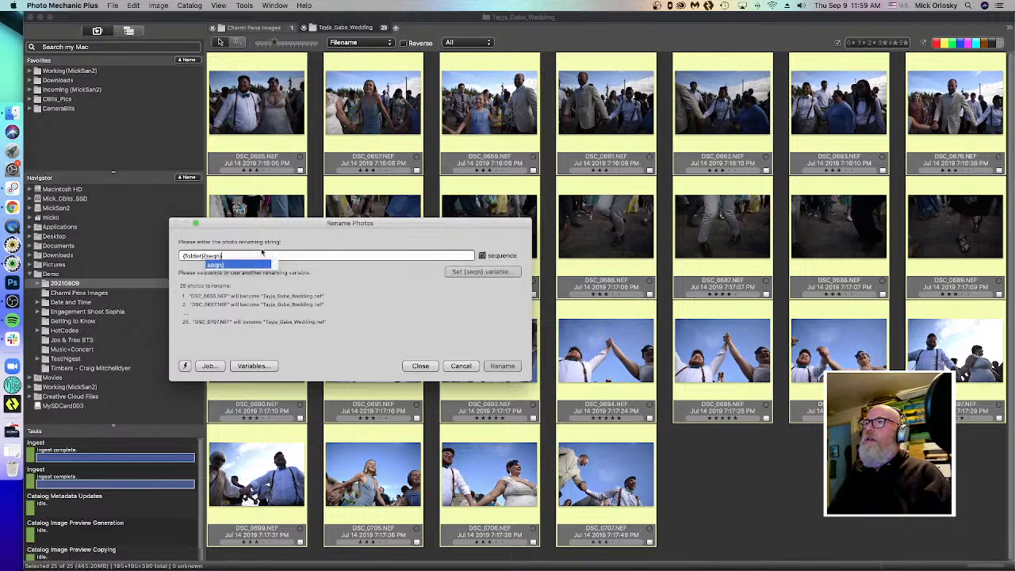
{"action": "left_click", "coordinate": [364, 312]}
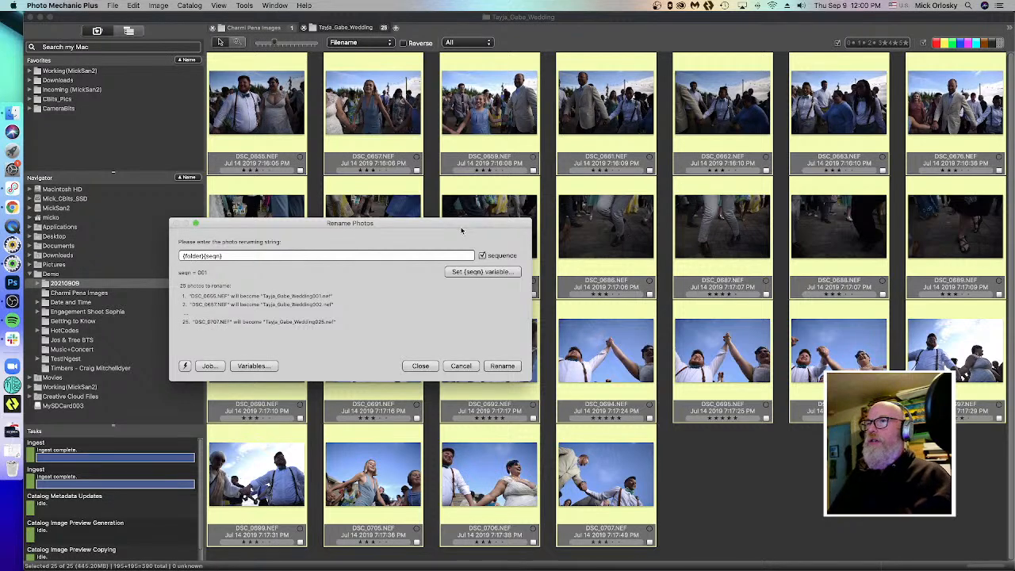
{"action": "left_click_drag", "start_coordinate": [462, 230], "coordinate": [517, 219]}
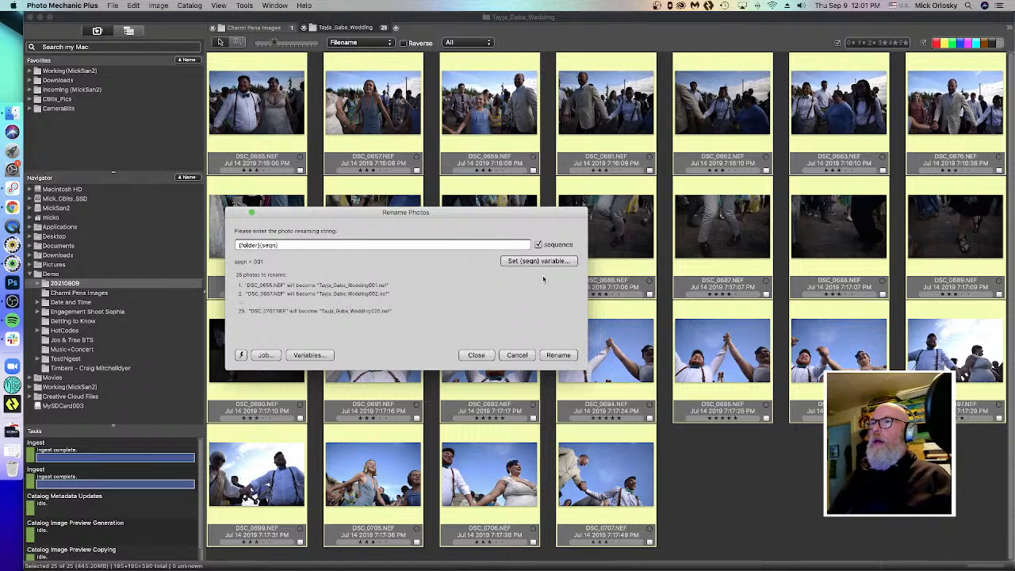
{"action": "left_click", "coordinate": [517, 355]}
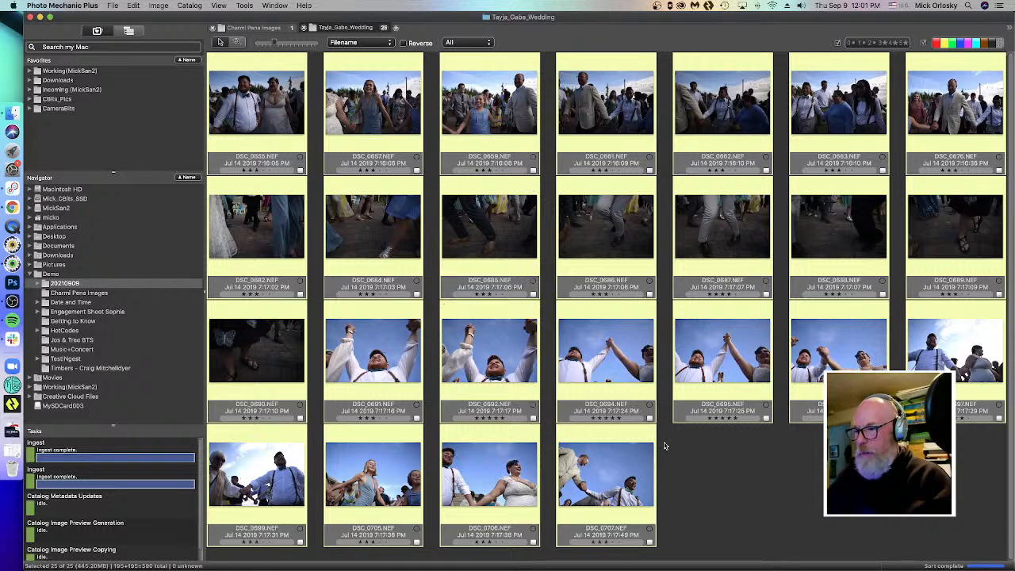
- Reselect all the wedding photos and open them in Photoshop's Camera Raw
{"action": "left_click", "coordinate": [770, 510]}
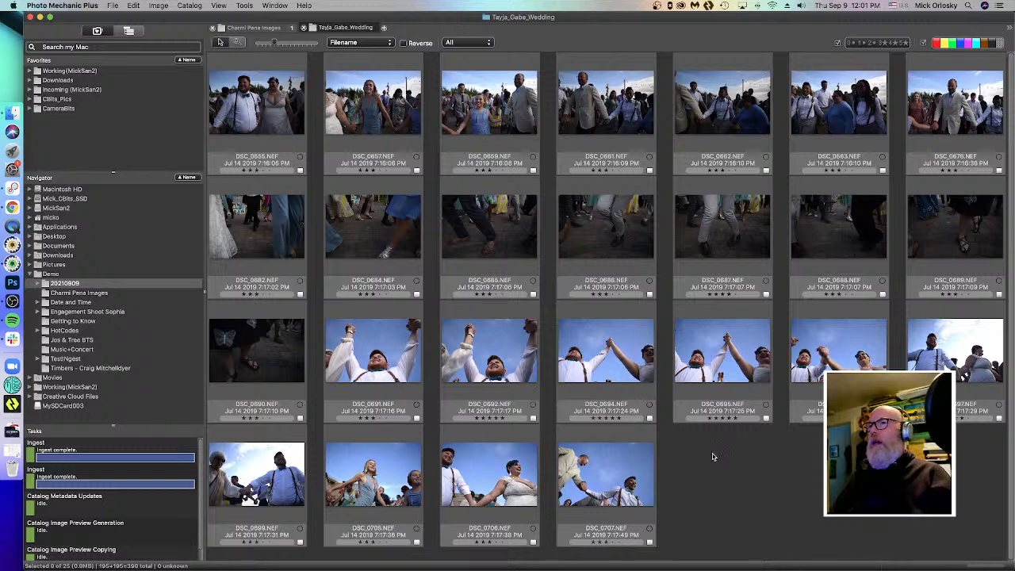
{"action": "key", "text": "super+a"}
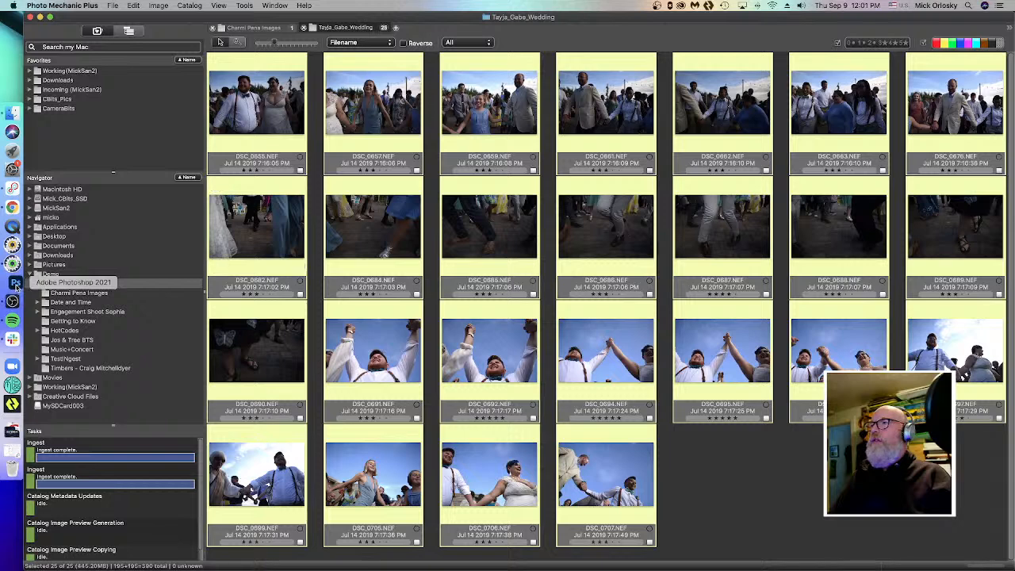
{"action": "left_click", "coordinate": [14, 283]}
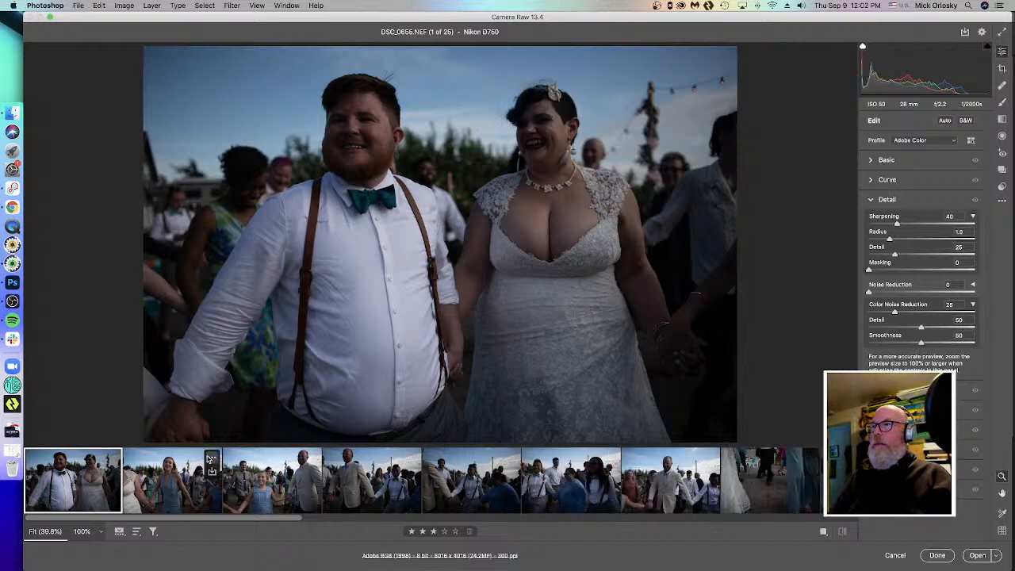
- Browse the opened photos one by one in the Camera Raw filmstrip, up to DSC_0682.NEF
{"action": "left_click", "coordinate": [169, 491]}
{"action": "left_click", "coordinate": [288, 496]}
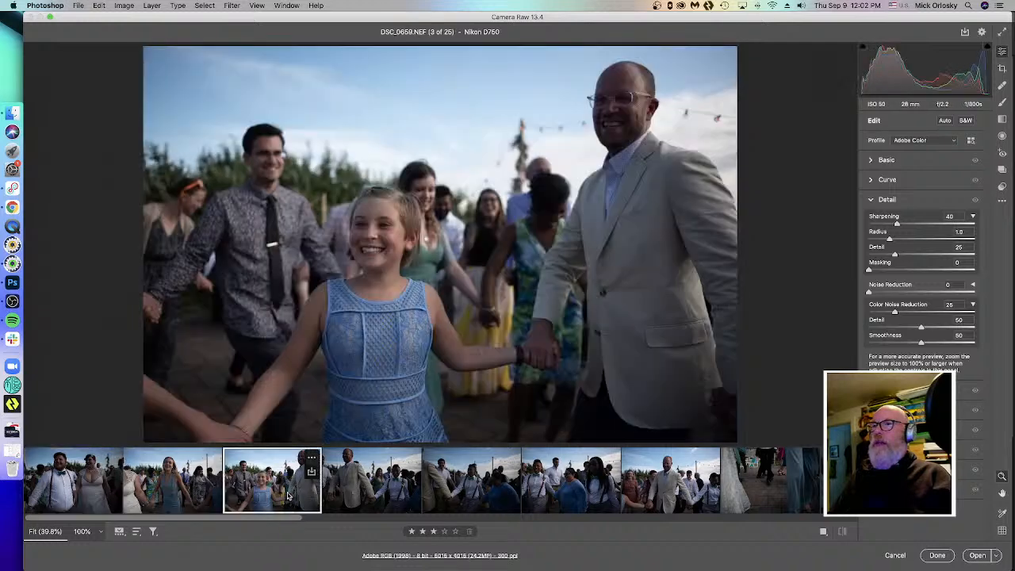
{"action": "left_click", "coordinate": [389, 496]}
{"action": "left_click", "coordinate": [488, 496]}
{"action": "left_click", "coordinate": [577, 498]}
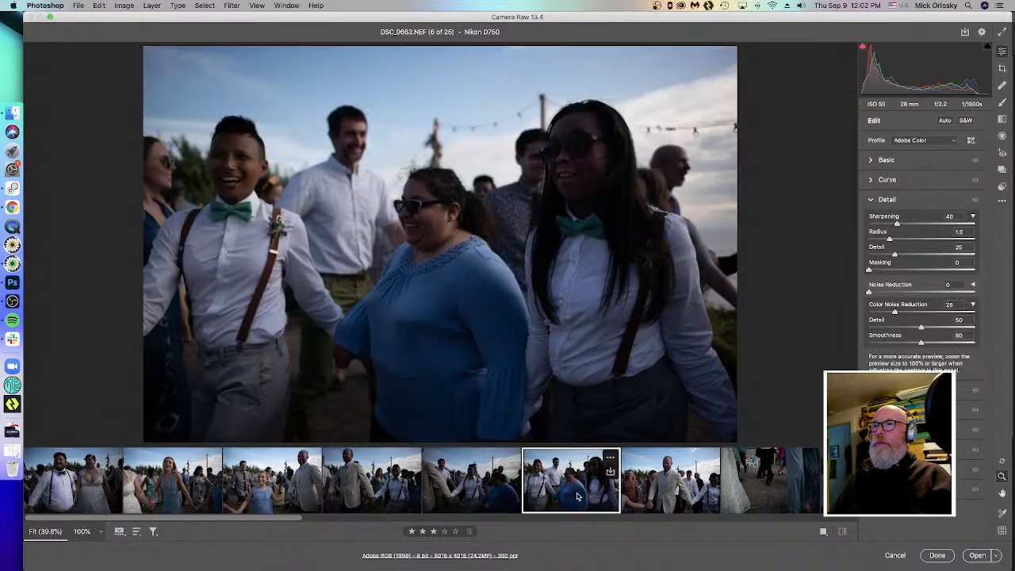
{"action": "left_click", "coordinate": [646, 501]}
{"action": "left_click", "coordinate": [770, 502]}
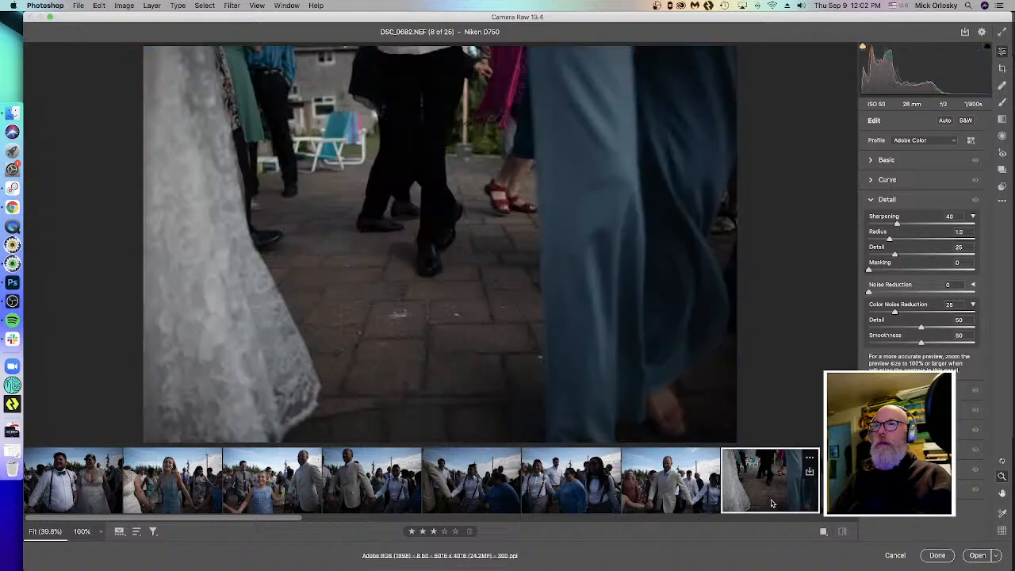
- Advance to DSC_0684.NEF in the filmstrip, then finish the Camera Raw session and switch back to Photo Mechanic Plus
{"action": "key", "text": "Right"}
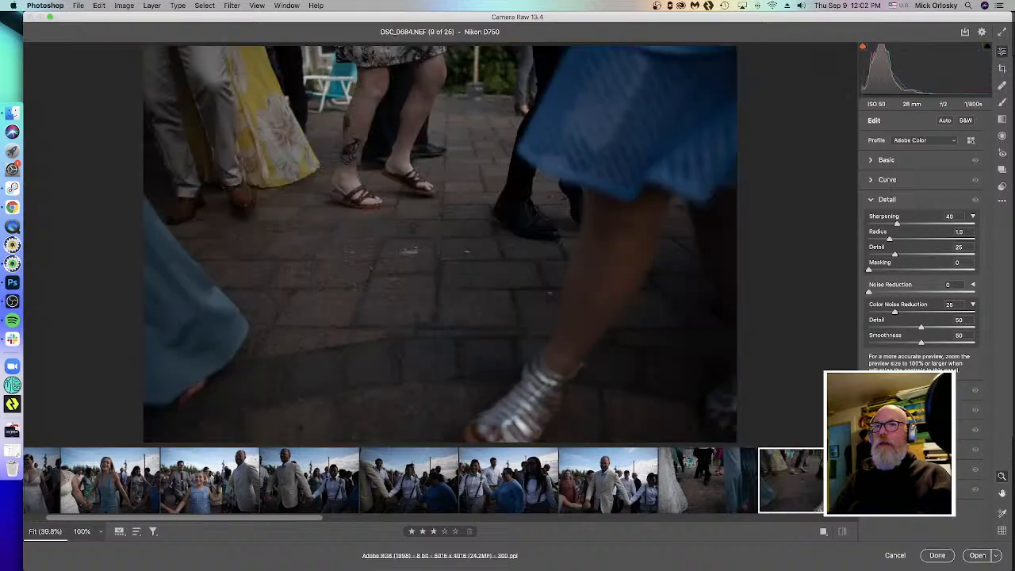
{"action": "left_click", "coordinate": [940, 557]}
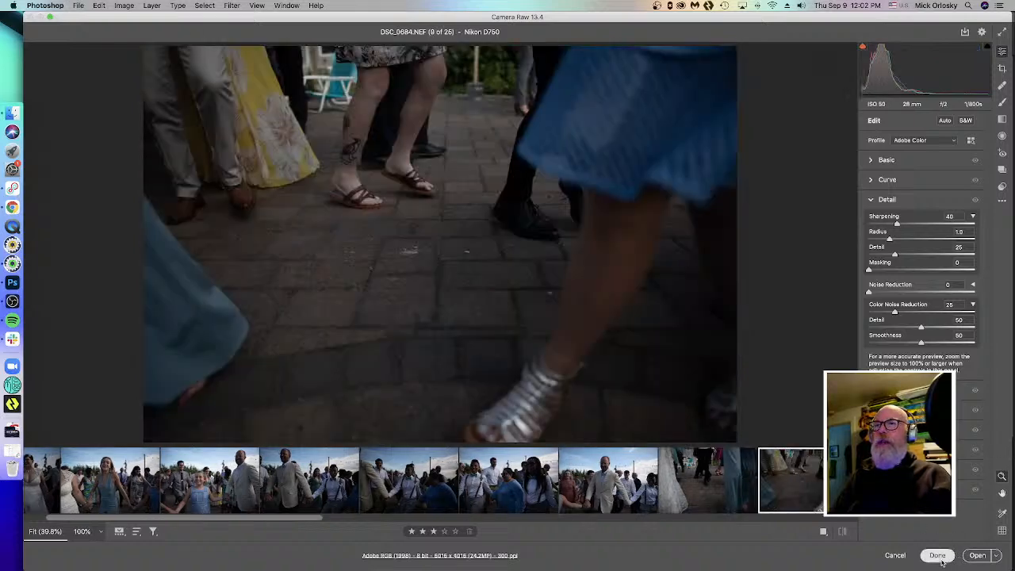
{"action": "left_click", "coordinate": [12, 263]}
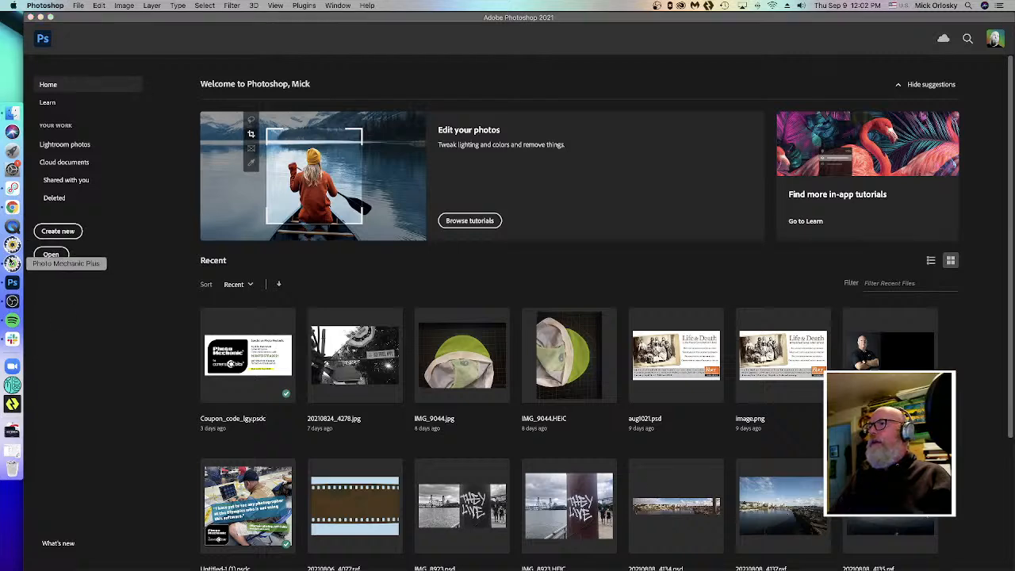
- Send all the selected wedding photos for editing, confirm opening them, then finish in Camera Raw and return to Photo Mechanic Plus
{"action": "mouse_move", "coordinate": [373, 230]}
{"action": "left_mouse_down"}
{"action": "mouse_move", "coordinate": [212, 251]}
{"action": "mouse_move", "coordinate": [368, 231]}
{"action": "left_mouse_up"}
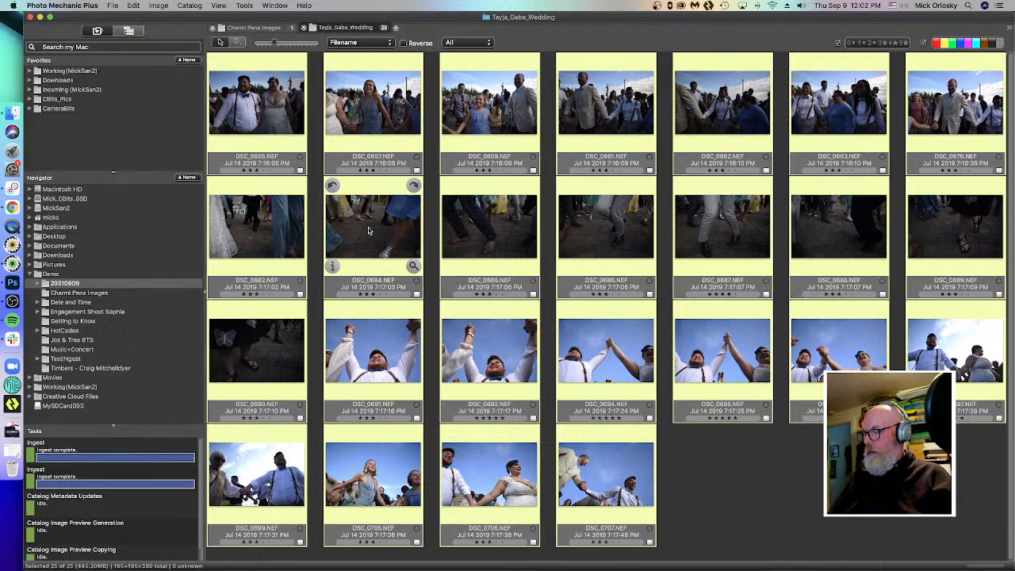
{"action": "key", "text": "super+e"}
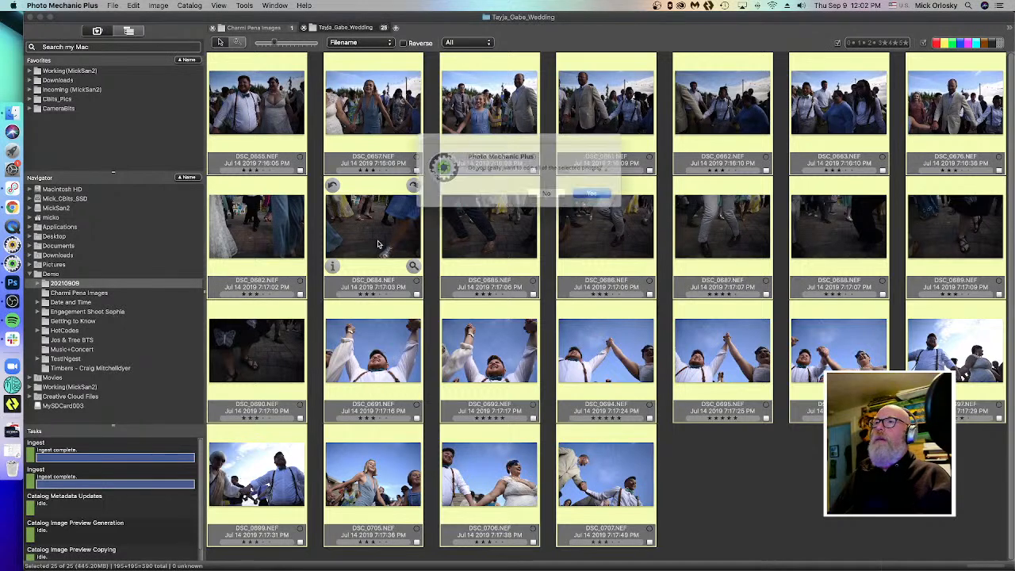
{"action": "left_click", "coordinate": [592, 194]}
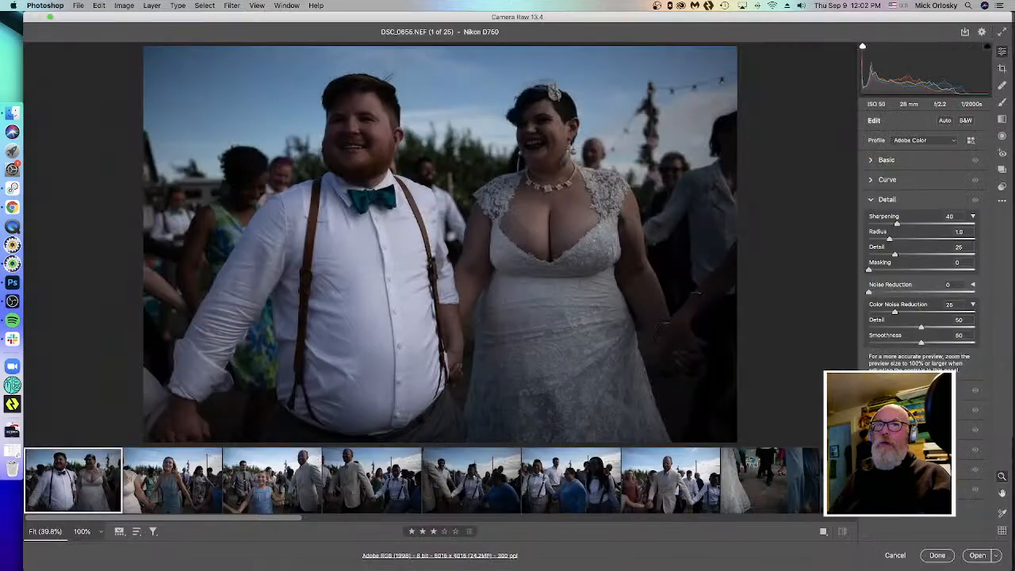
{"action": "left_click", "coordinate": [949, 556]}
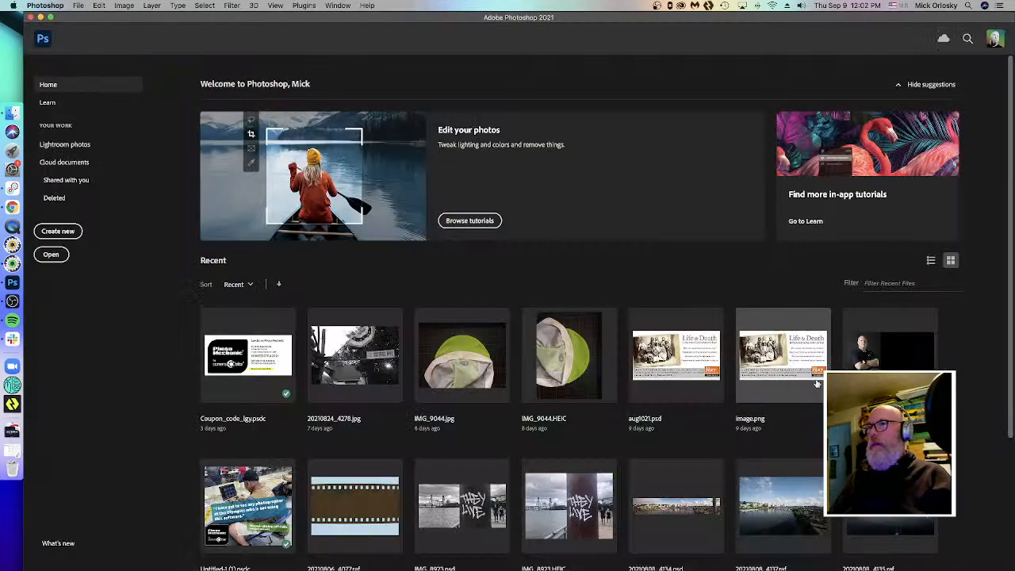
{"action": "left_click", "coordinate": [12, 263]}
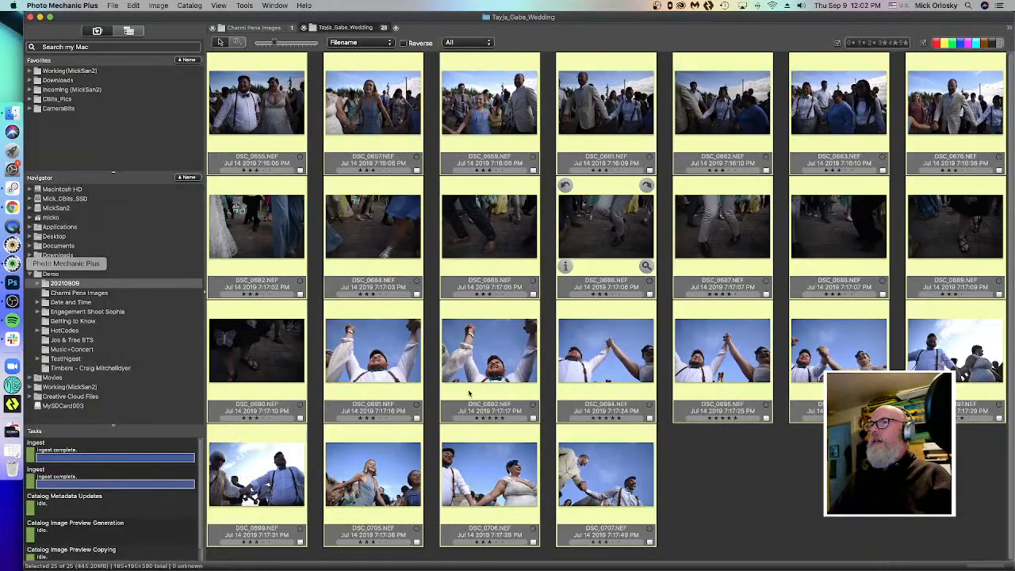
- Open only DSC_0684.NEF in Camera Raw, then finish there and return to Photo Mechanic Plus
{"action": "left_click", "coordinate": [381, 245]}
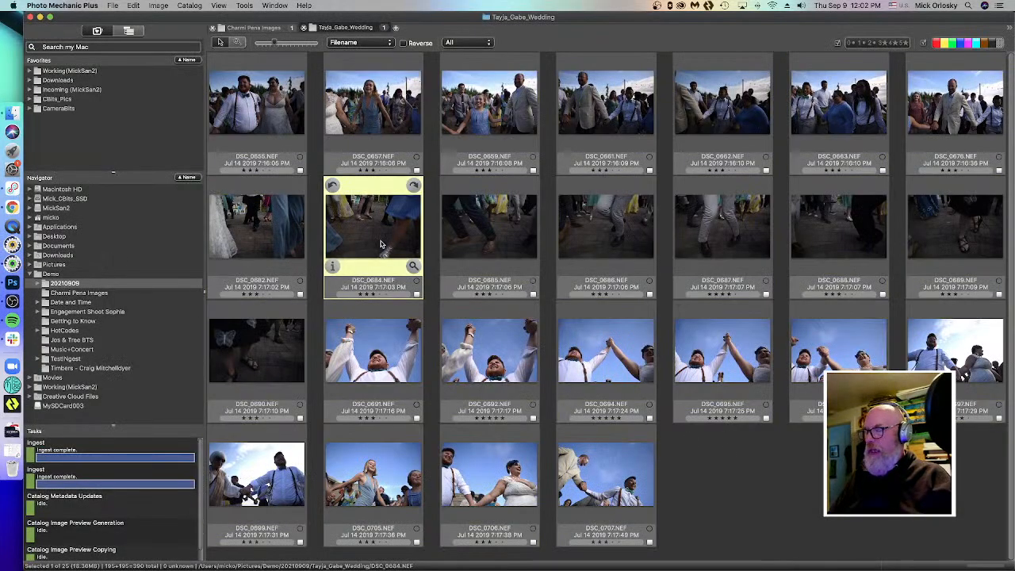
{"action": "key", "text": "super+e"}
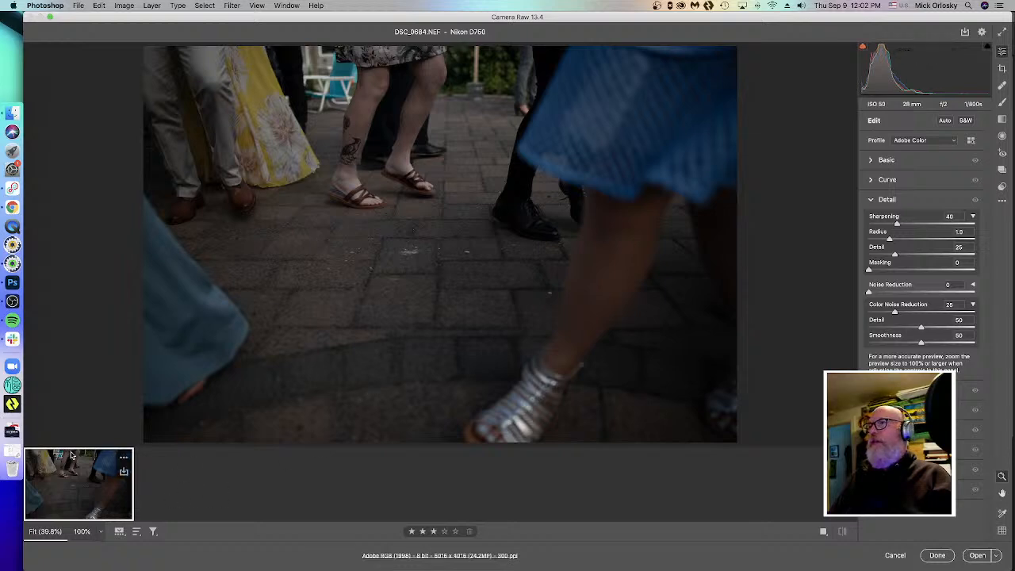
{"action": "left_click", "coordinate": [939, 558]}
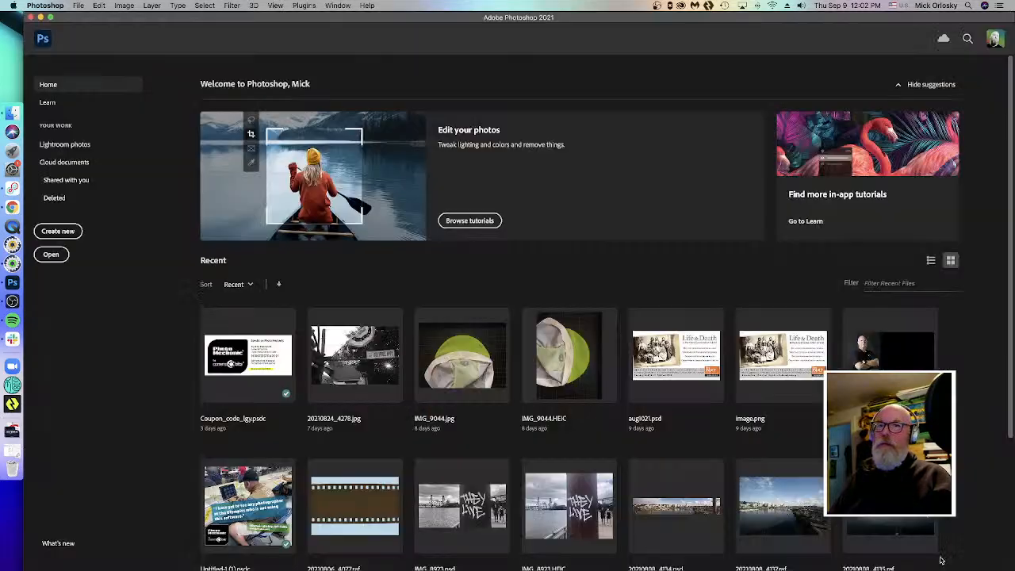
{"action": "left_click", "coordinate": [13, 264]}
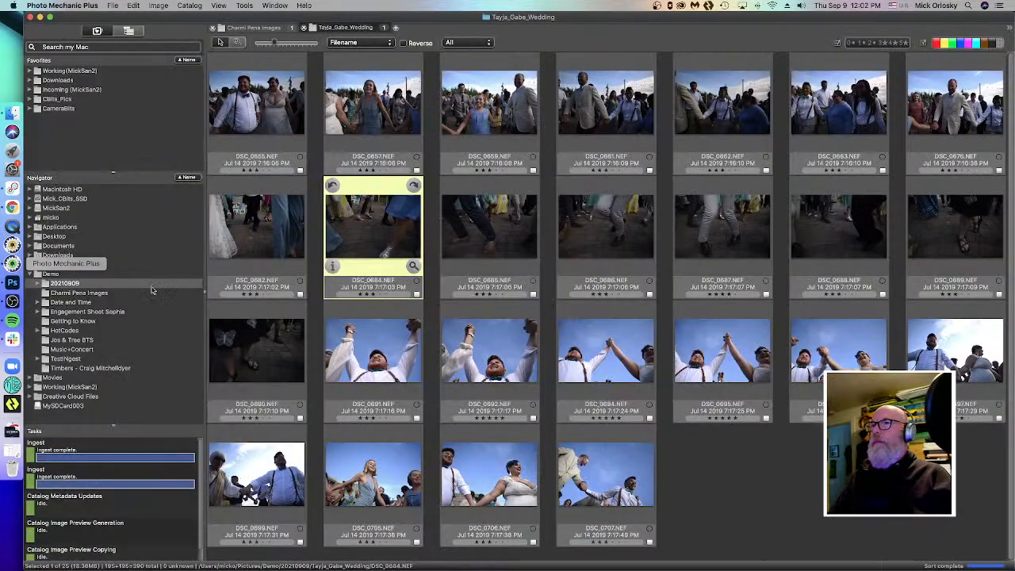
- Clear the selection, select the range from the first to the last wedding photo, and deselect it again
{"action": "left_click", "coordinate": [816, 486]}
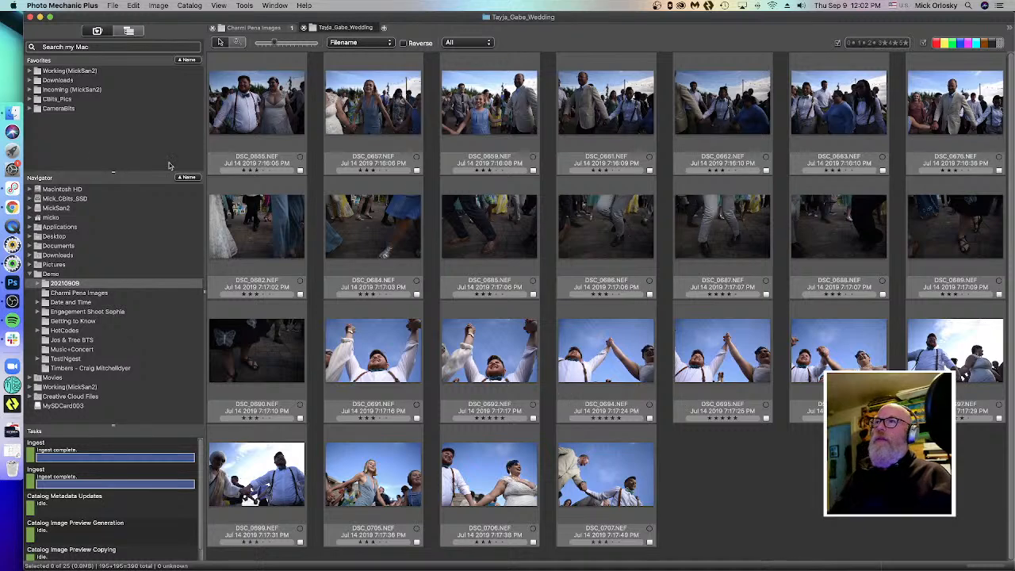
{"action": "left_click", "coordinate": [254, 111]}
{"action": "left_click", "coordinate": [639, 500], "text": "shift"}
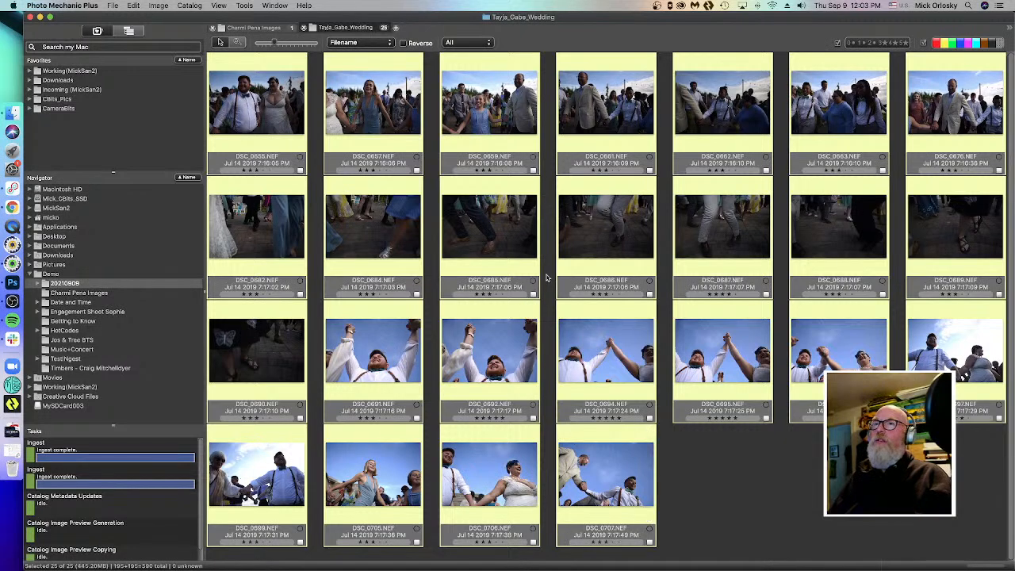
{"action": "left_click", "coordinate": [792, 497]}
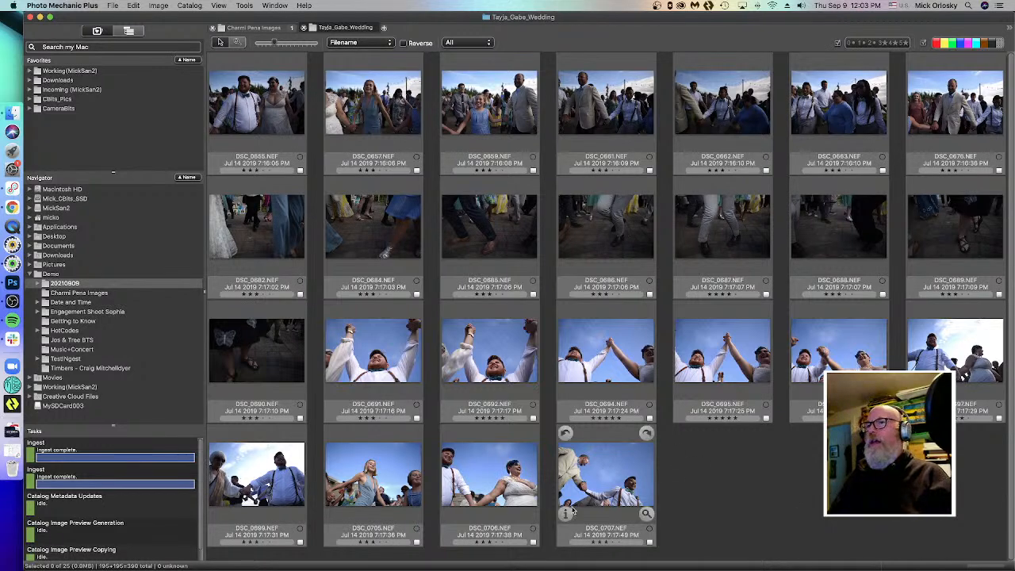
- Select all the wedding photos in the contact sheet at once, then deselect them
{"action": "left_click", "coordinate": [568, 514]}
{"action": "left_click", "coordinate": [783, 535]}
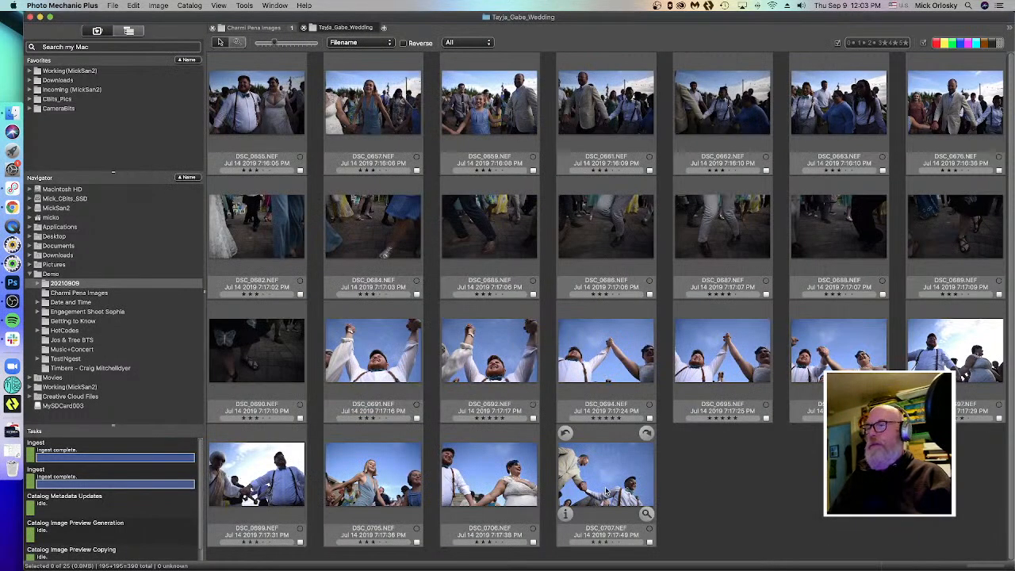
{"action": "key", "text": "super+a"}
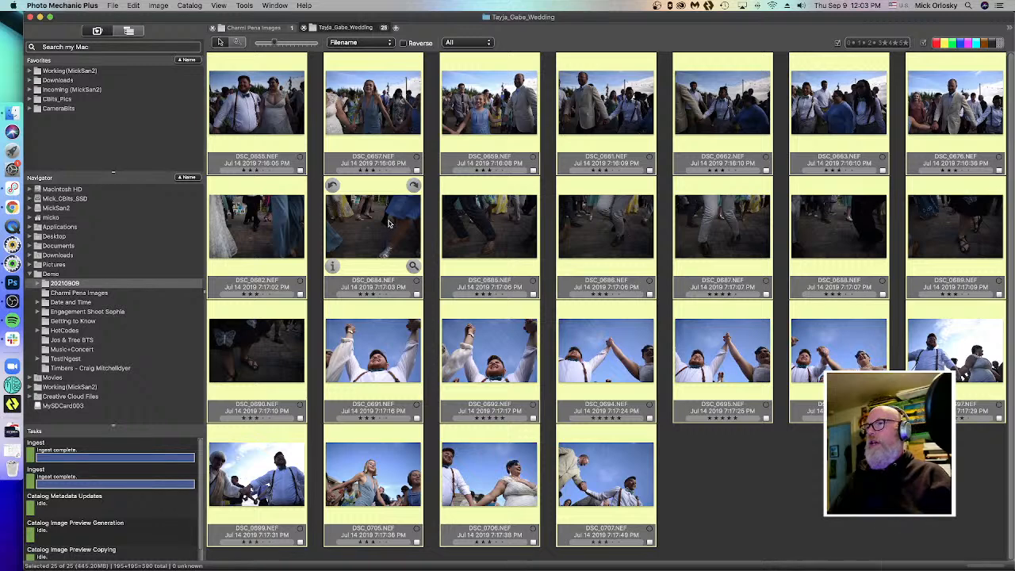
{"action": "left_click", "coordinate": [716, 495]}
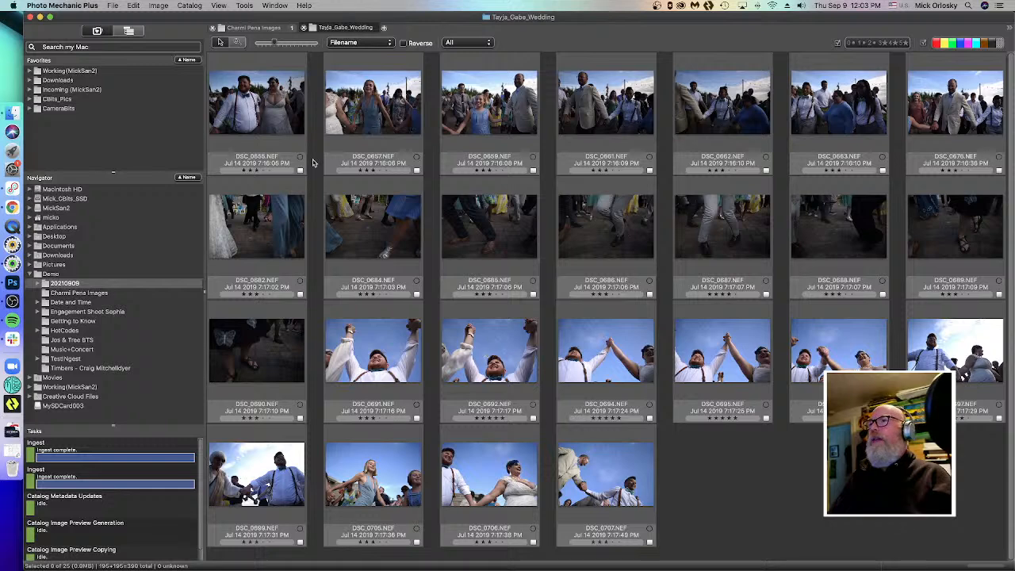
- Reselect every wedding photo and hand them directly to Photoshop, then finish in Camera Raw and return to Photo Mechanic Plus
{"action": "key", "text": "super+a"}
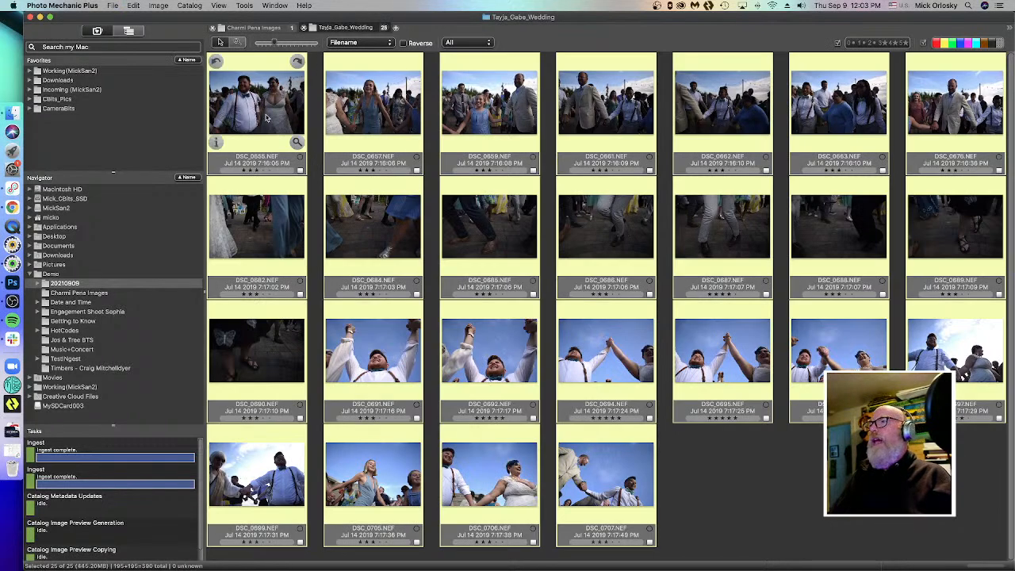
{"action": "left_click", "coordinate": [12, 286]}
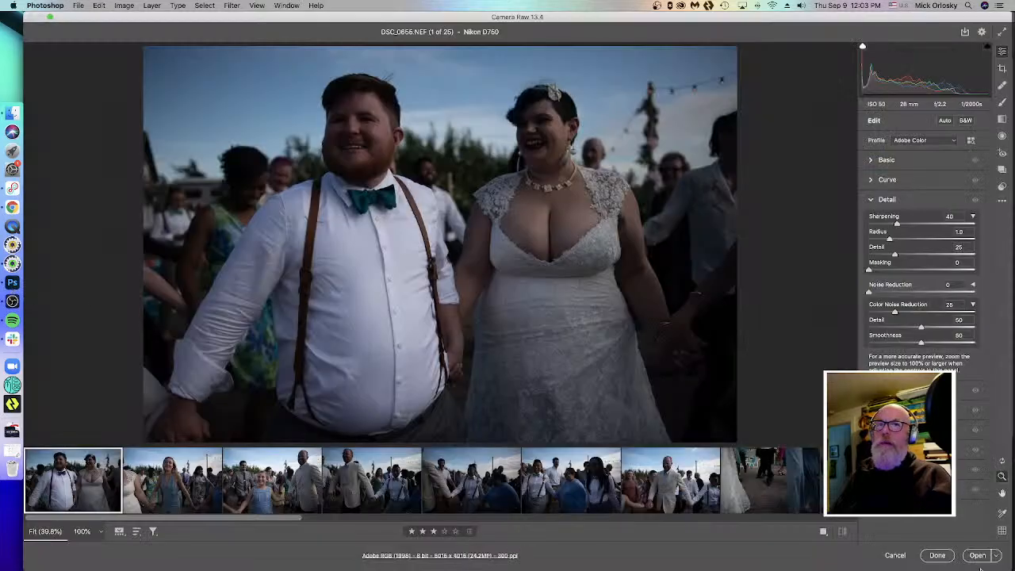
{"action": "left_click", "coordinate": [938, 555]}
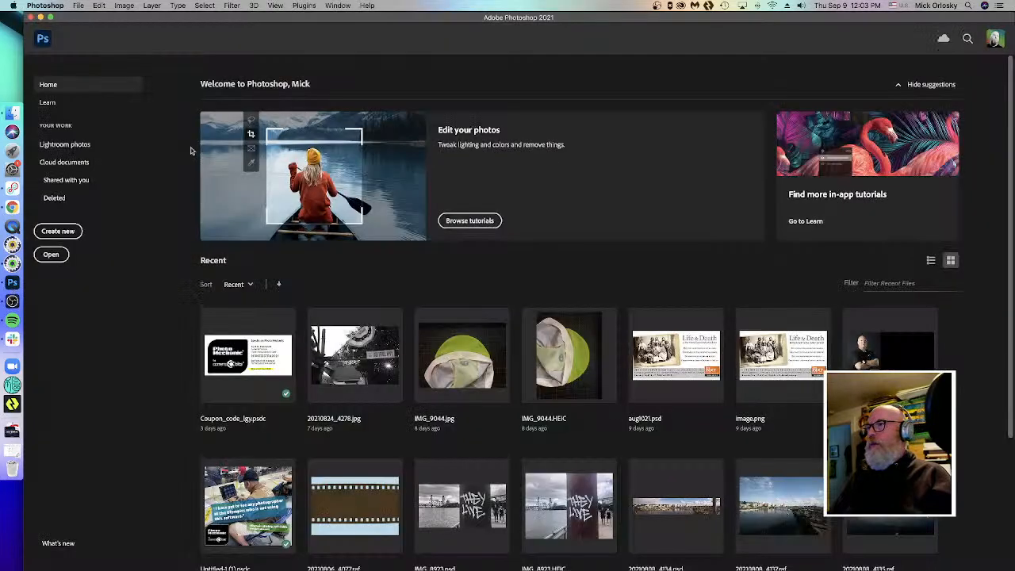
{"action": "left_click", "coordinate": [18, 265]}
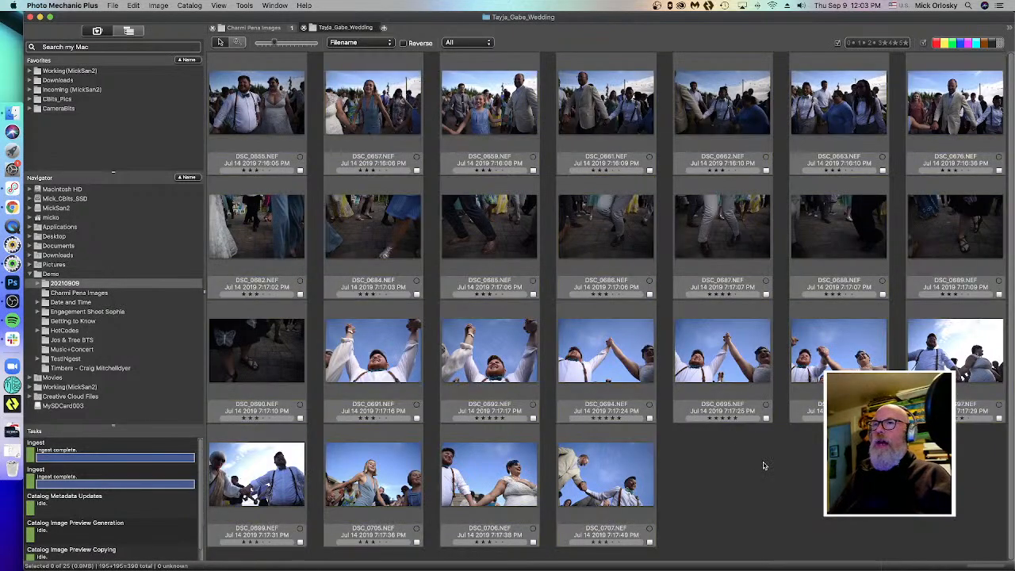
- Open only DSC_0694.NEF in Camera Raw, then finish there and return to Photo Mechanic Plus
{"action": "left_click", "coordinate": [621, 382]}
{"action": "key", "text": "super+e"}
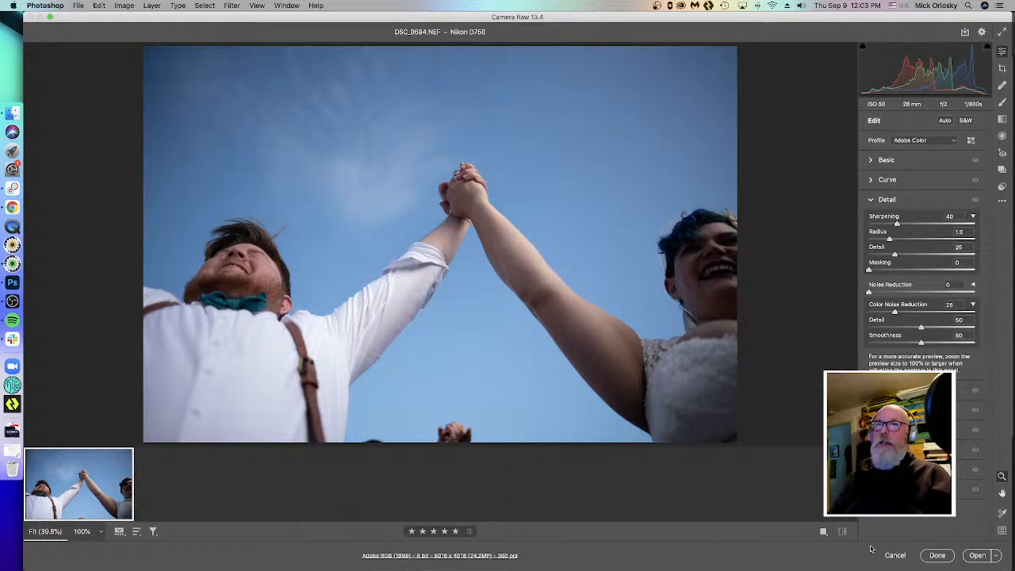
{"action": "left_click", "coordinate": [938, 555]}
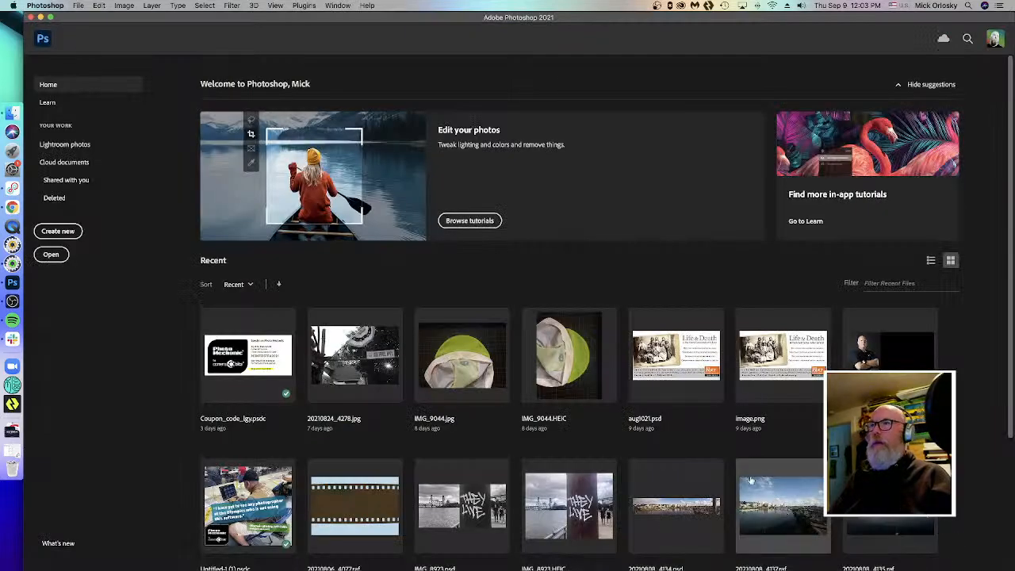
{"action": "left_click", "coordinate": [11, 264]}
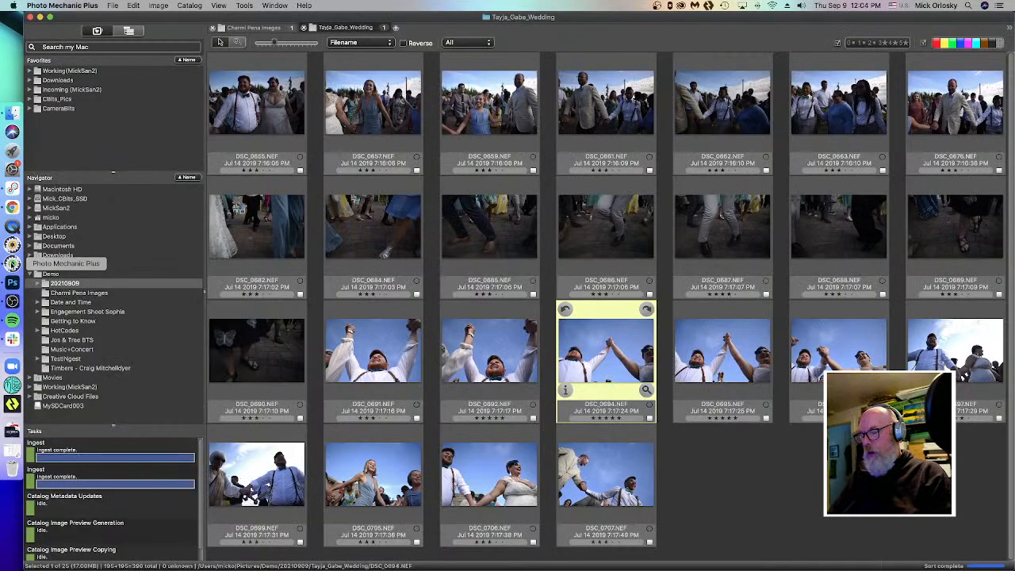
- Open the Photo Mechanic Plus preferences and display the Launching settings
{"action": "key", "text": "super+comma"}
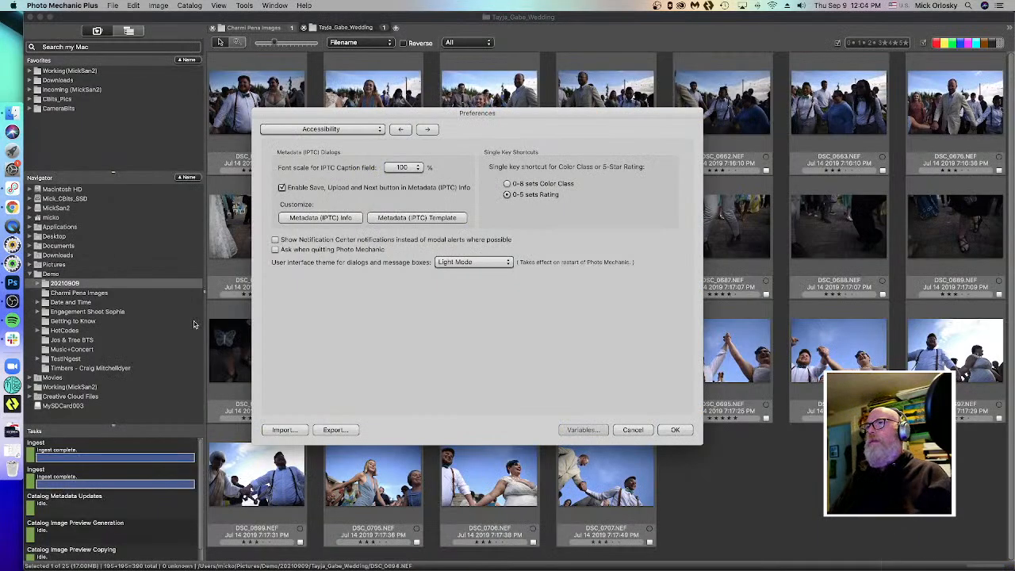
{"action": "left_click_drag", "start_coordinate": [508, 113], "coordinate": [486, 114]}
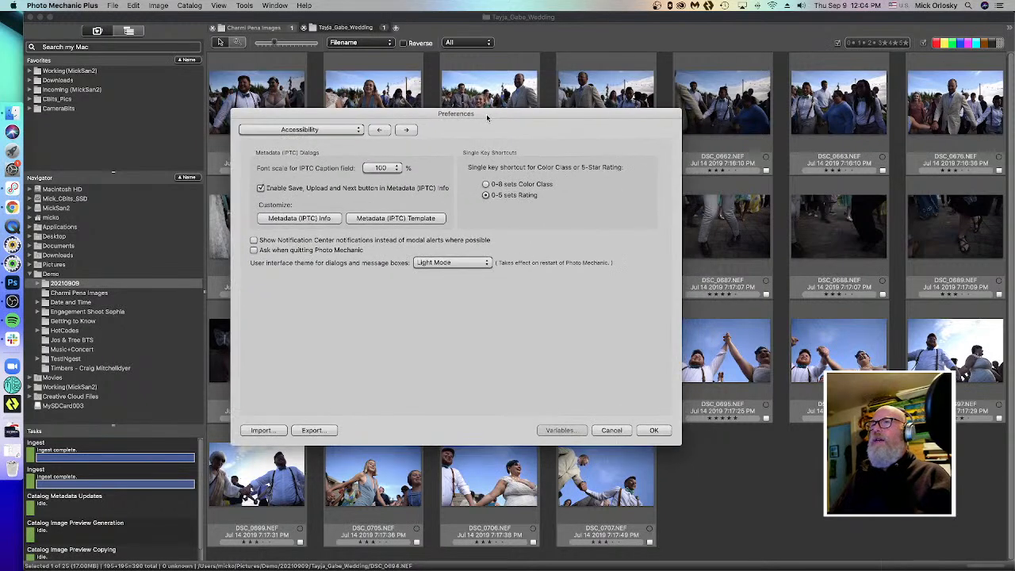
{"action": "left_click", "coordinate": [315, 130]}
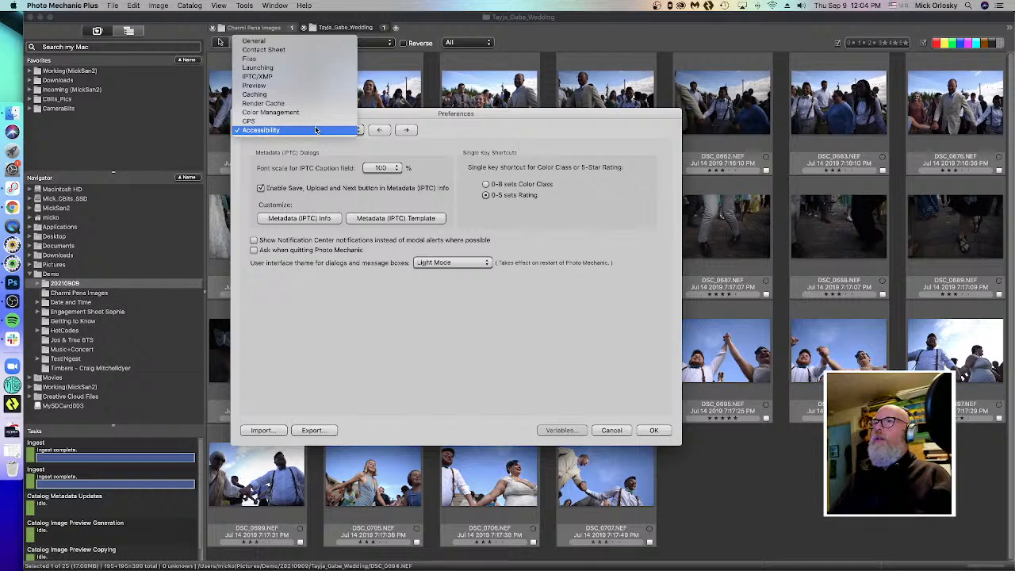
{"action": "left_click", "coordinate": [247, 68]}
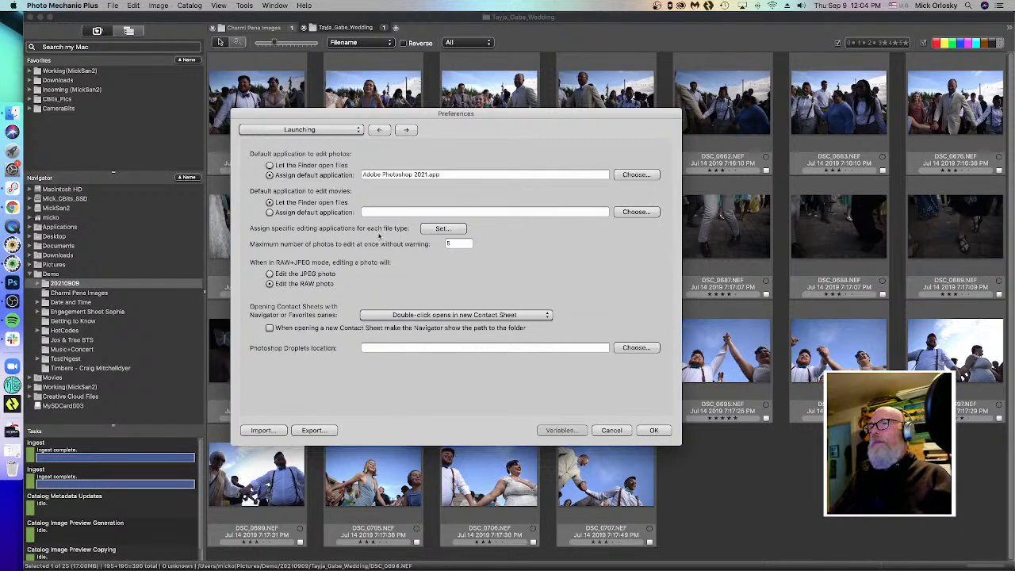
- Examine the file-type-to-application mapping down to the custom editors, apply it, then cancel the preferences
{"action": "left_click", "coordinate": [438, 229]}
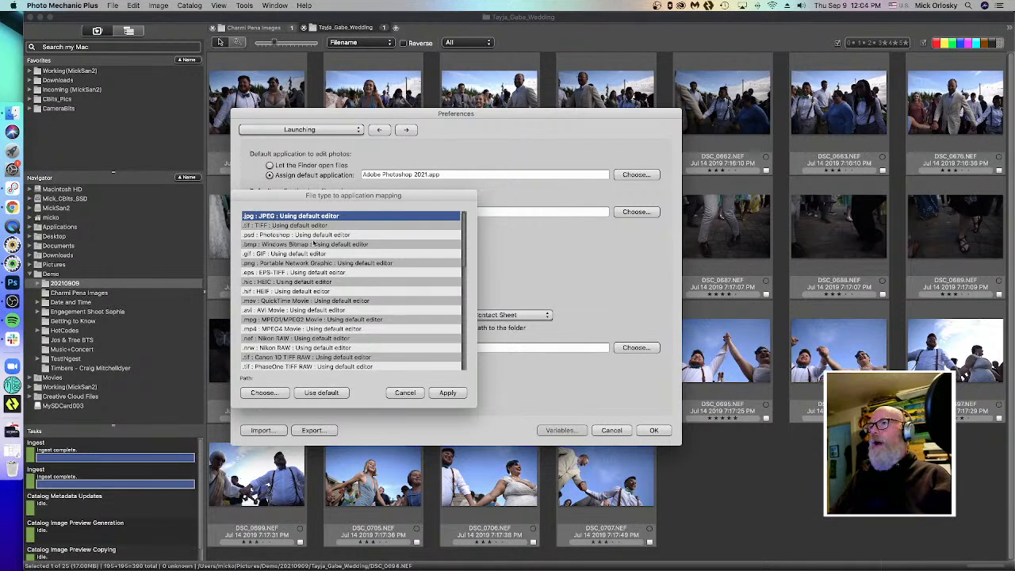
{"action": "scroll", "coordinate": [286, 330], "scroll_direction": "down", "scroll_amount": 4}
{"action": "scroll", "coordinate": [282, 334], "scroll_direction": "down", "scroll_amount": 3}
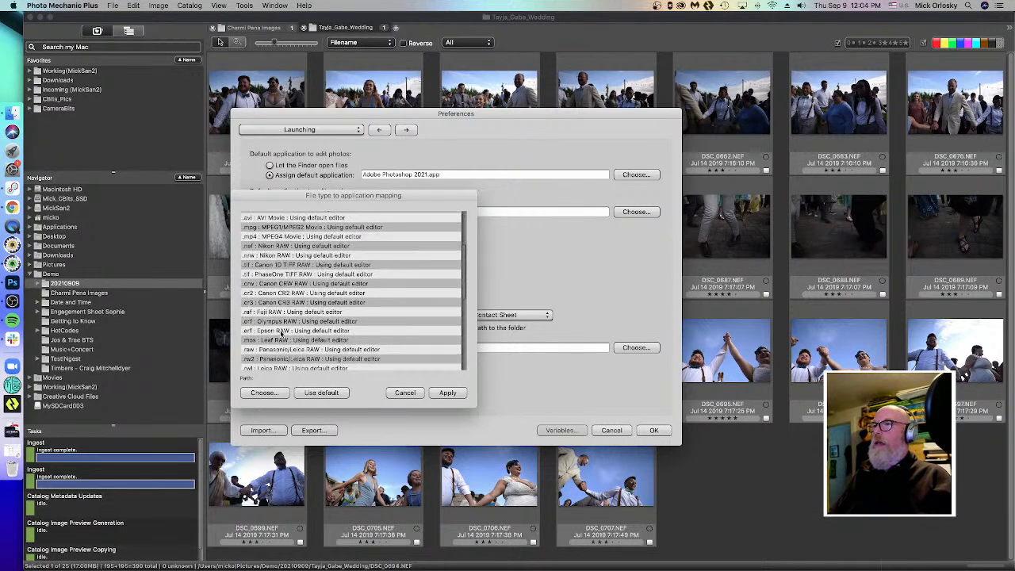
{"action": "scroll", "coordinate": [282, 335], "scroll_direction": "down", "scroll_amount": 1}
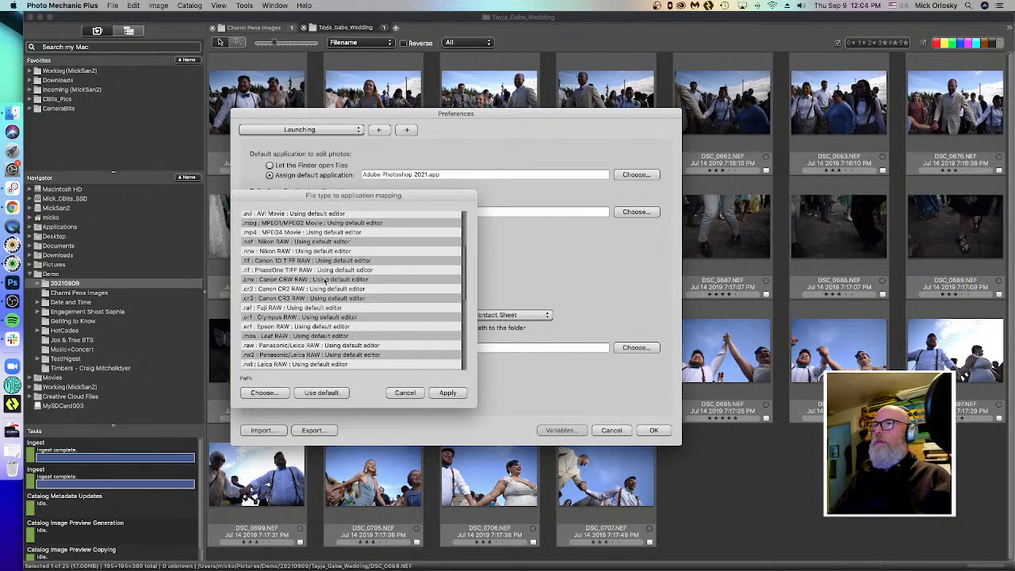
{"action": "scroll", "coordinate": [319, 301], "scroll_direction": "down", "scroll_amount": 4}
{"action": "scroll", "coordinate": [319, 301], "scroll_direction": "down", "scroll_amount": 10}
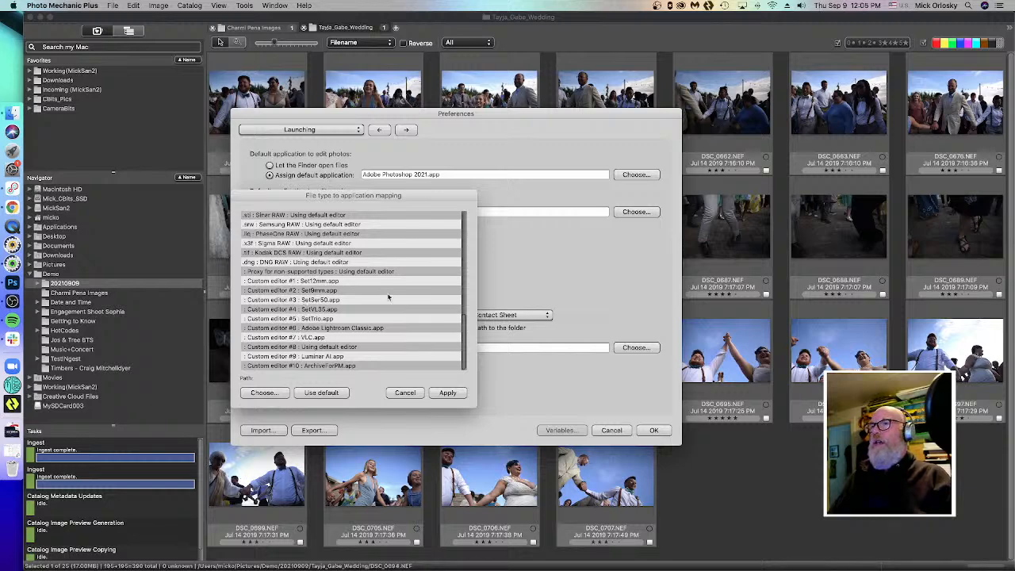
{"action": "left_click", "coordinate": [448, 393]}
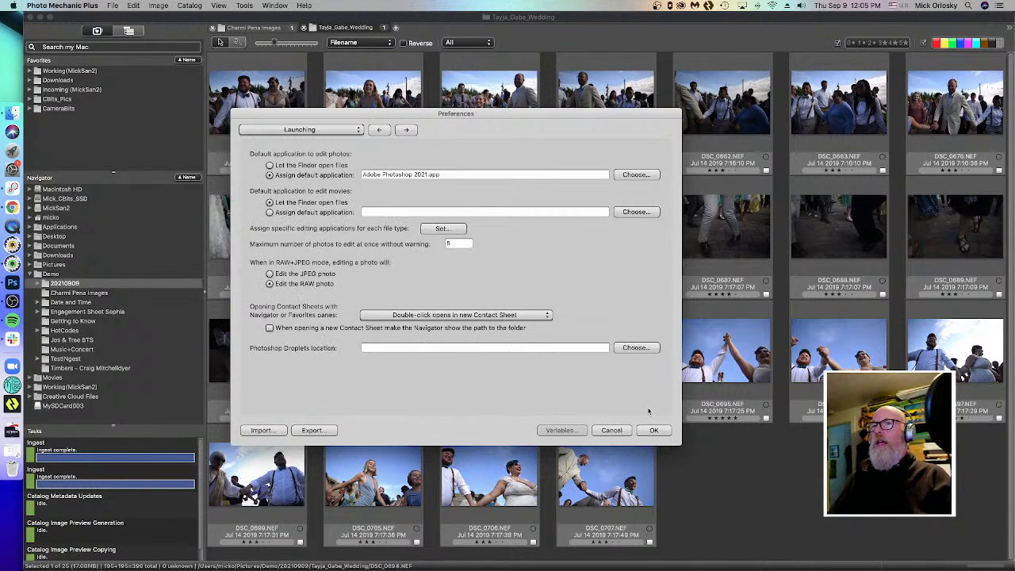
{"action": "left_click", "coordinate": [611, 430]}
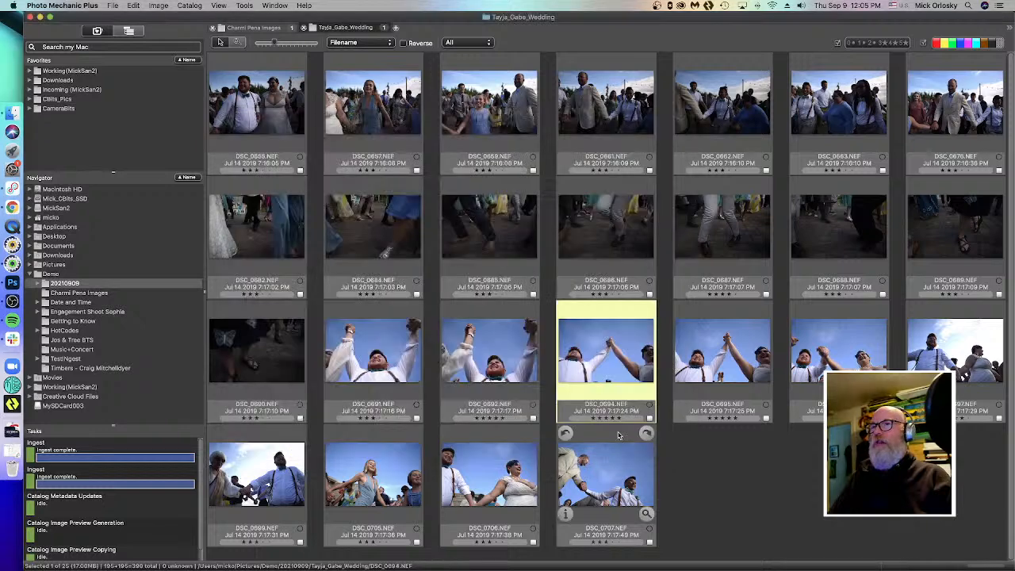
- Examine the applications offered for editing DSC_0691.NEF, then dismiss the list and deselect the photo
{"action": "left_click", "coordinate": [385, 366]}
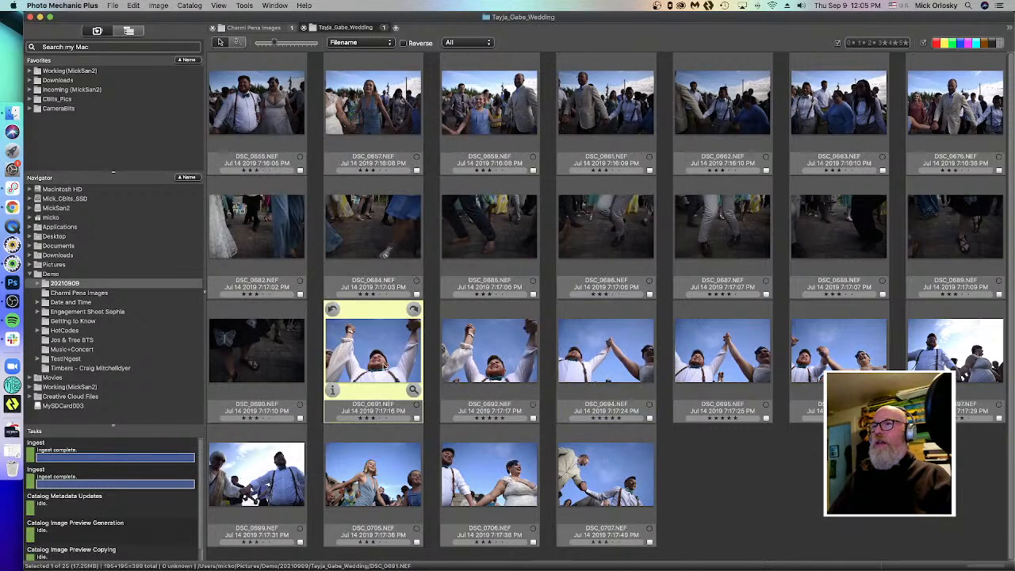
{"action": "right_click", "coordinate": [365, 336]}
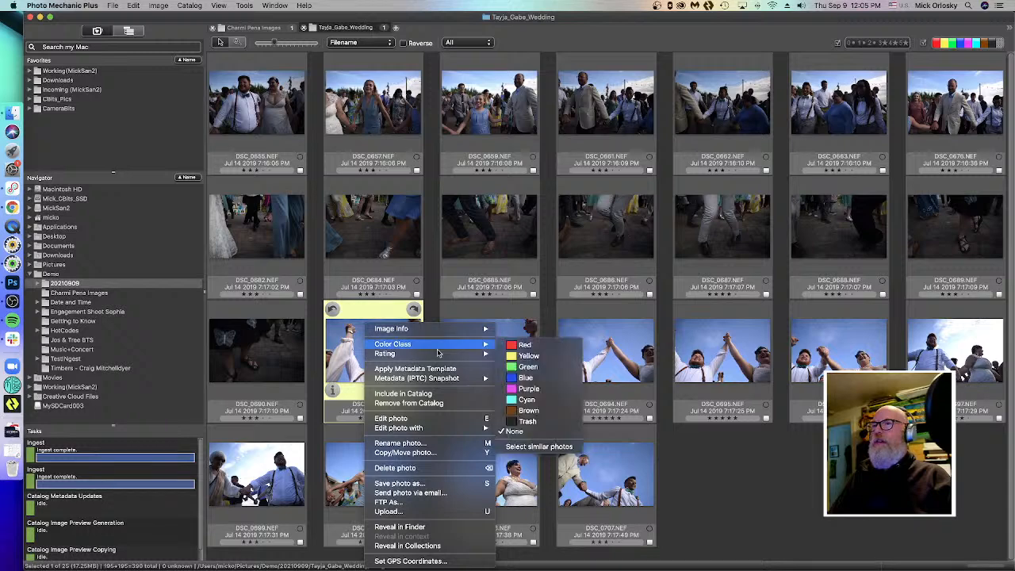
{"action": "mouse_move", "coordinate": [429, 431]}
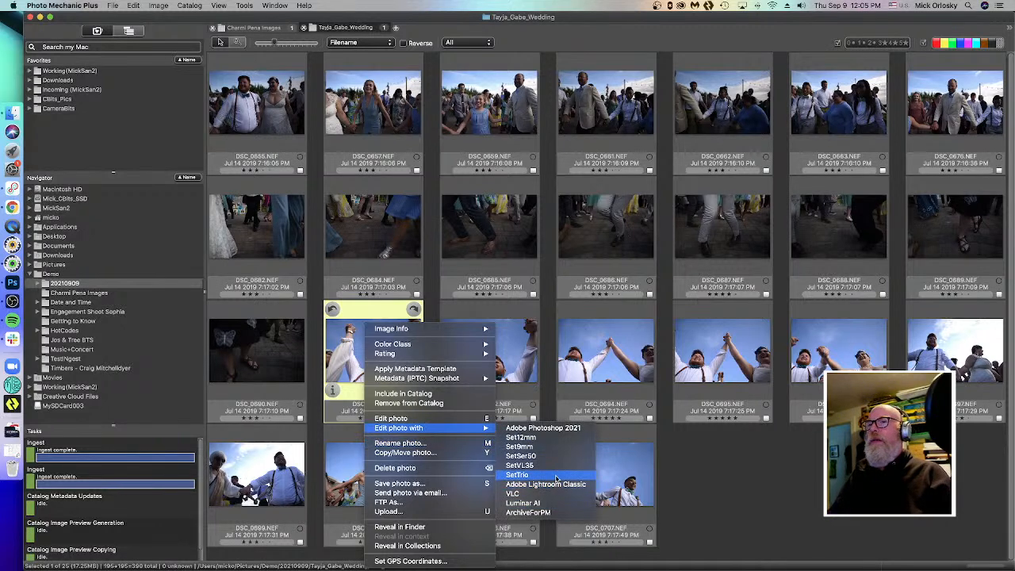
{"action": "left_click", "coordinate": [740, 487]}
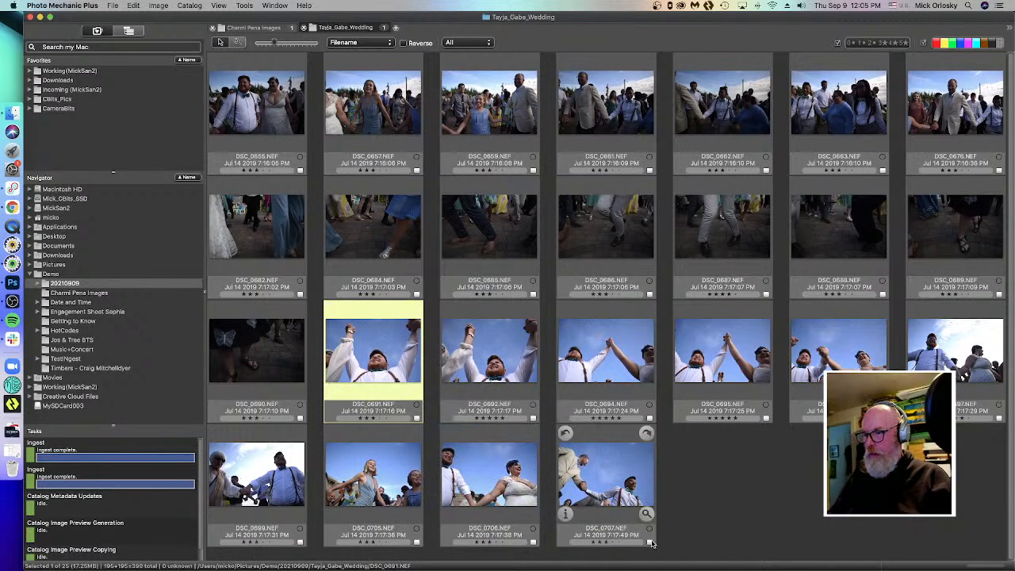
{"action": "left_click", "coordinate": [756, 496]}
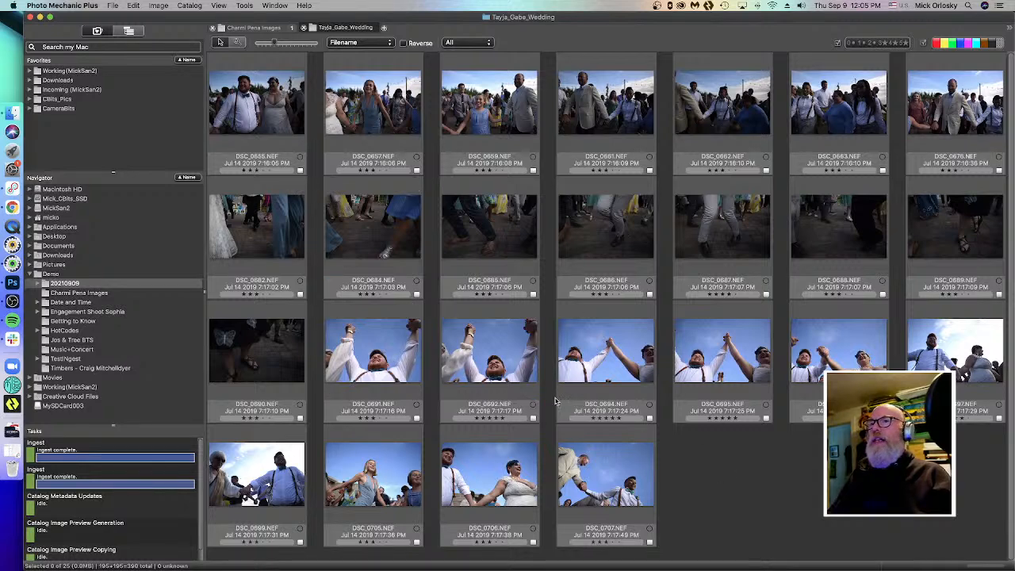
{"action": "left_click", "coordinate": [595, 358]}
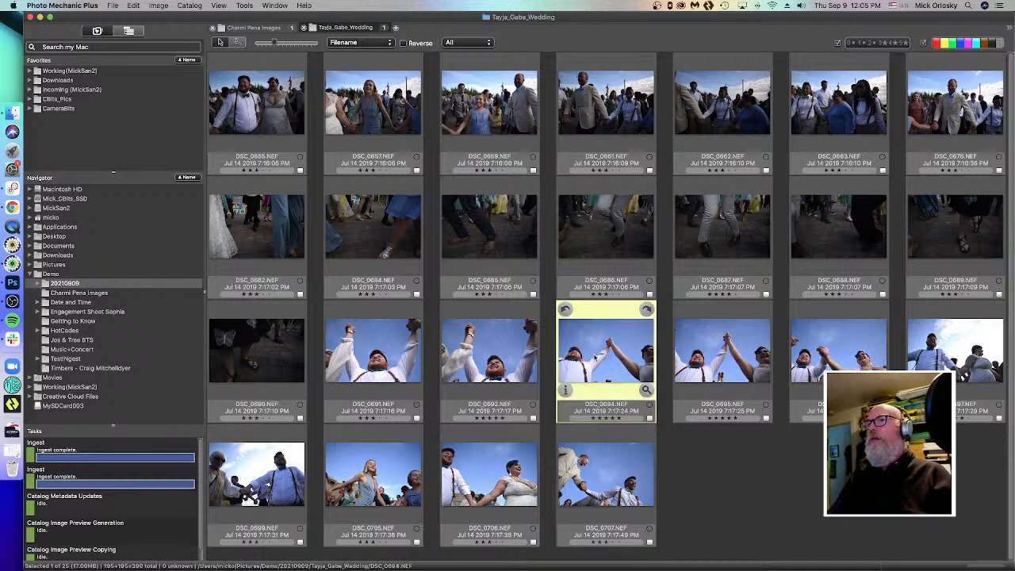
{"action": "left_click", "coordinate": [819, 486]}
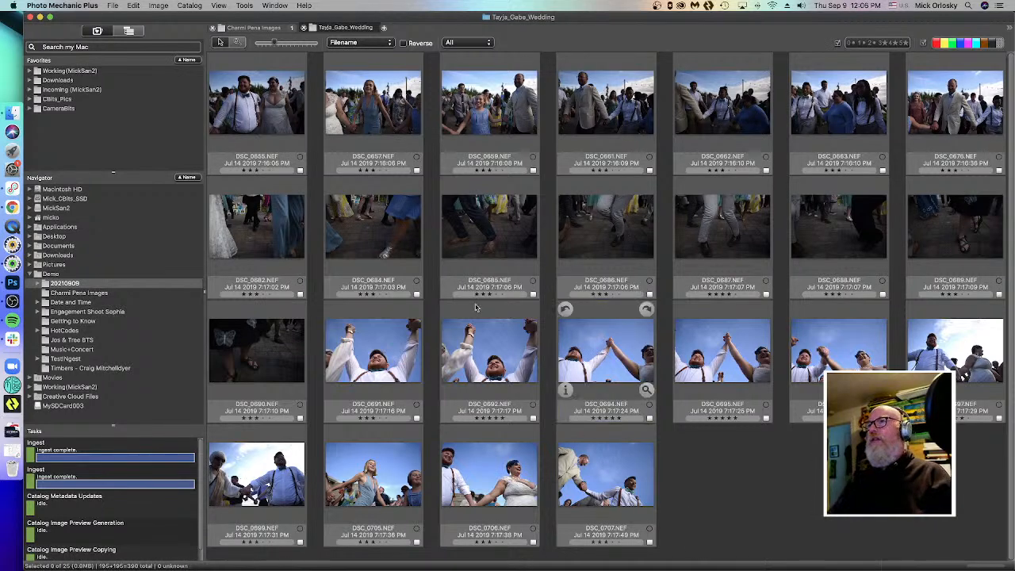
- Select all the wedding photos, open the file uploader for them and choose FTP as the uploader
{"action": "key", "text": "super+a"}
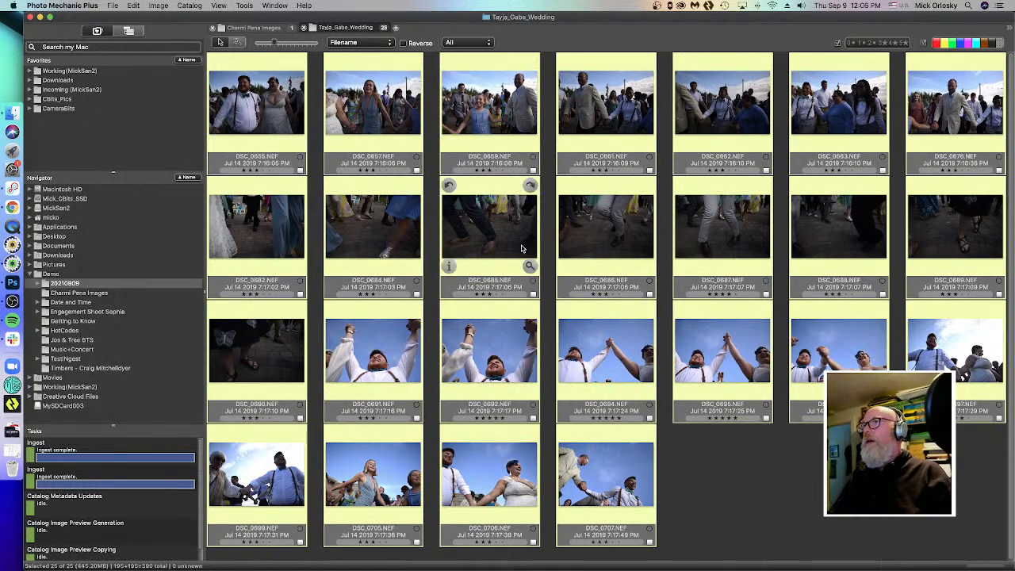
{"action": "left_click", "coordinate": [113, 6]}
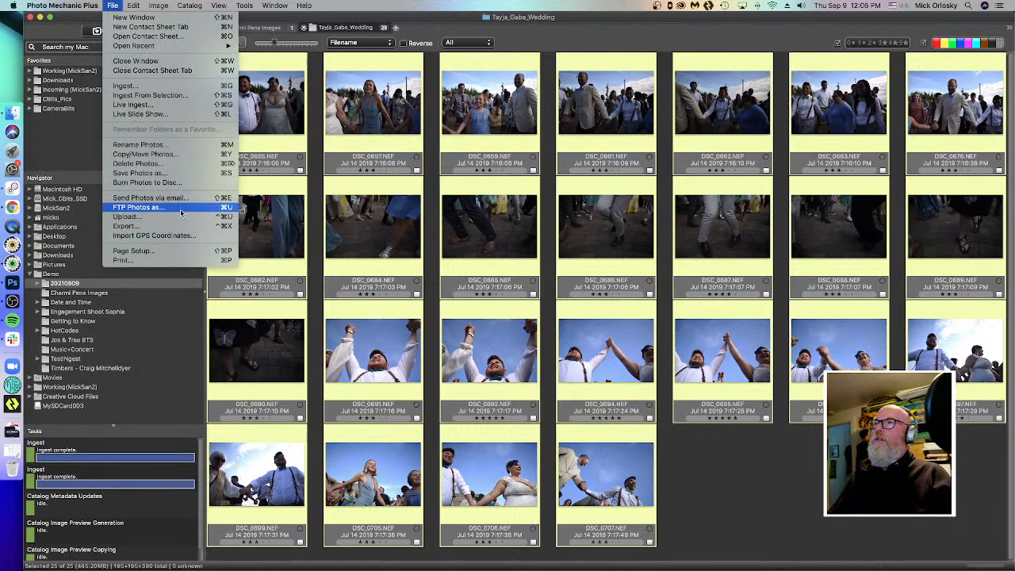
{"action": "left_click", "coordinate": [180, 220]}
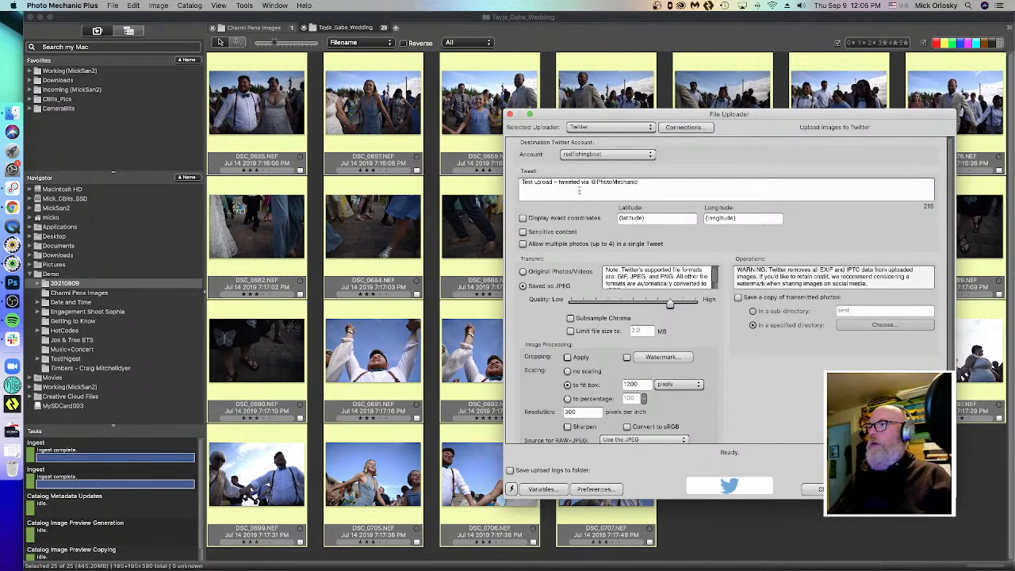
{"action": "left_click", "coordinate": [600, 131]}
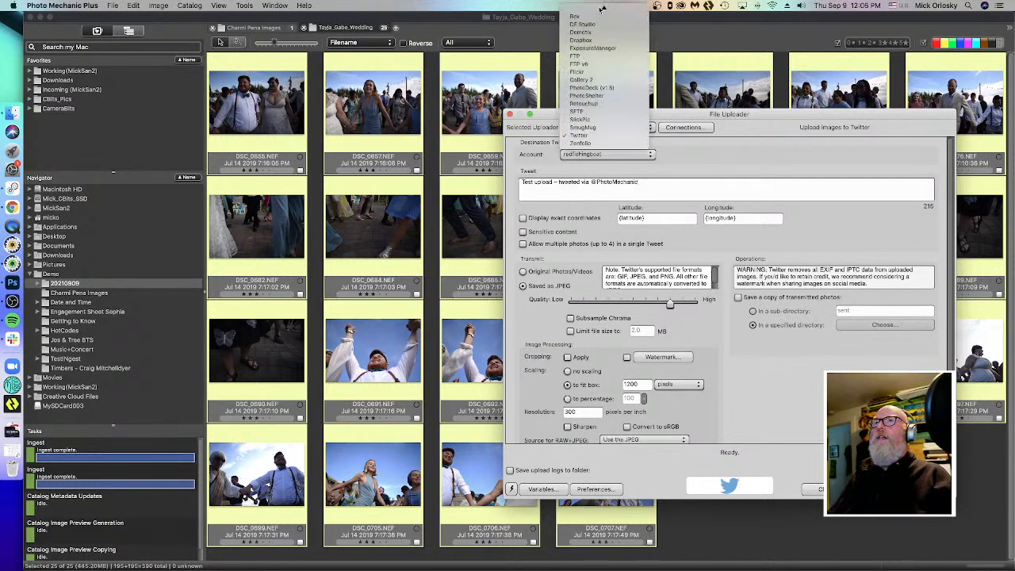
{"action": "left_click", "coordinate": [586, 56]}
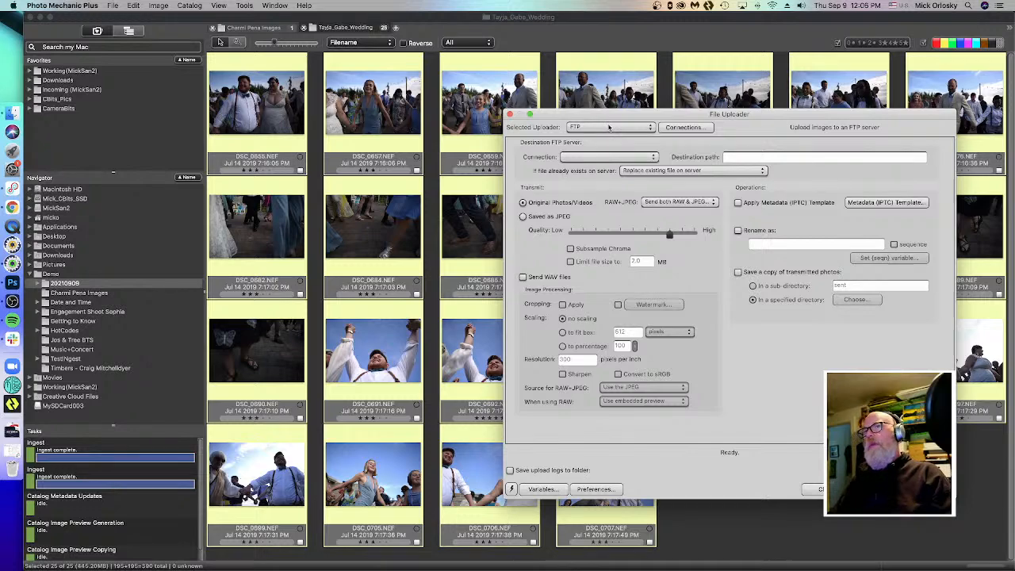
{"action": "left_click_drag", "start_coordinate": [729, 117], "coordinate": [690, 138]}
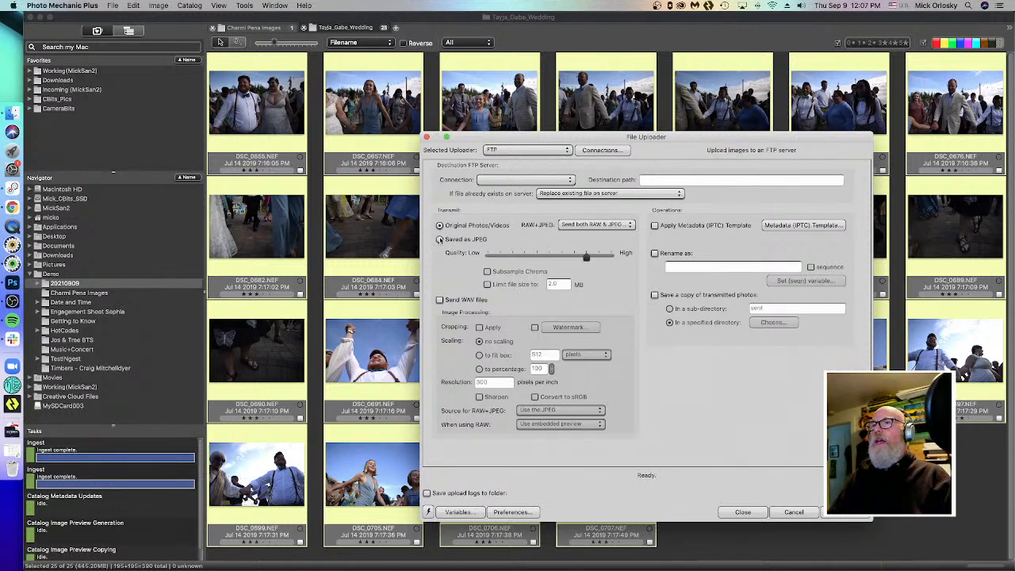
- Set the FTP upload to transmit photos saved as JPEG, scaled to fit a 1200-pixel box
{"action": "left_click", "coordinate": [440, 239]}
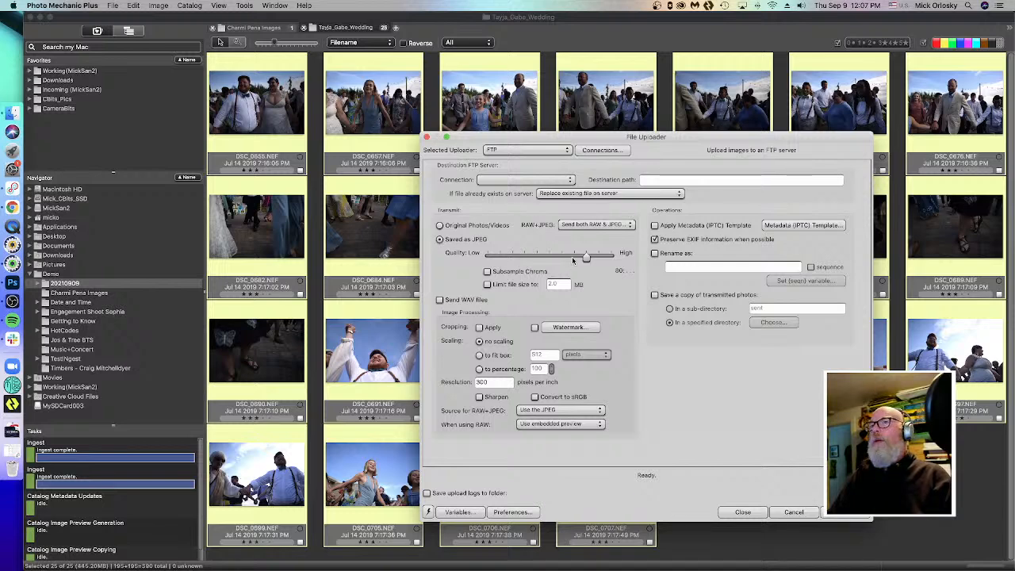
{"action": "left_click", "coordinate": [480, 355]}
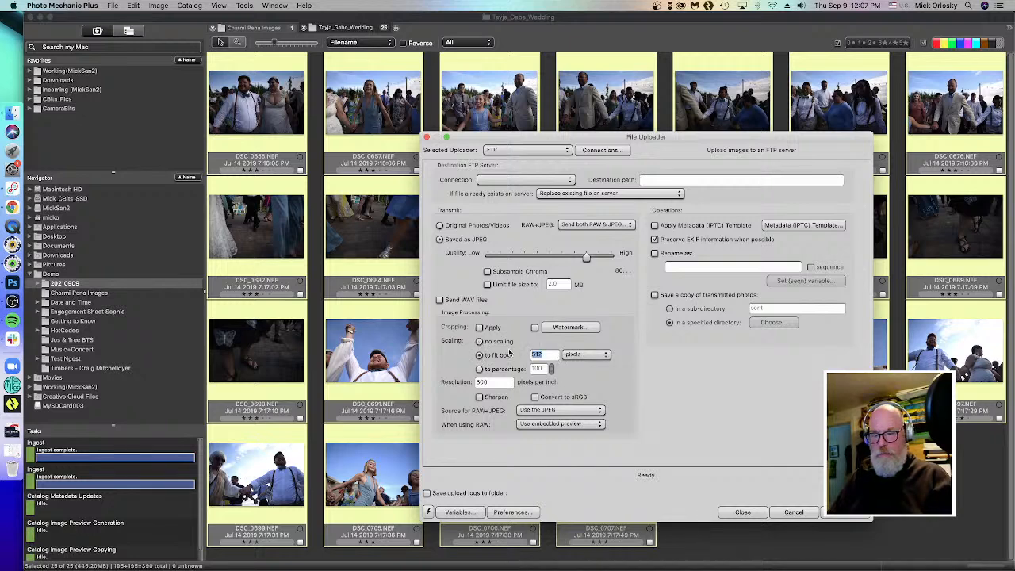
{"action": "type", "text": "1200"}
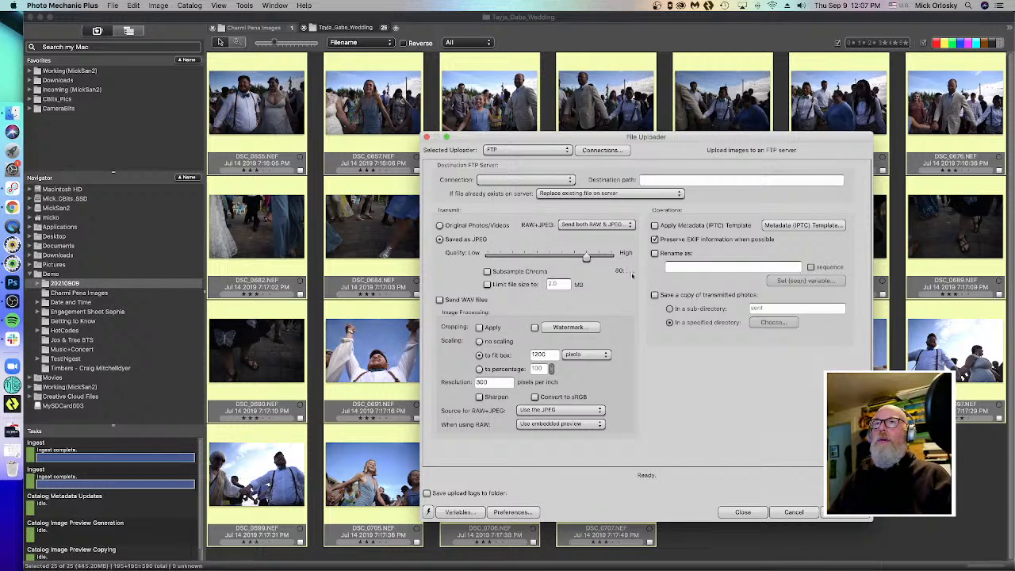
- Enable renaming of the uploaded files with the pattern LAWEEKLY_{credit}
{"action": "left_click", "coordinate": [655, 253]}
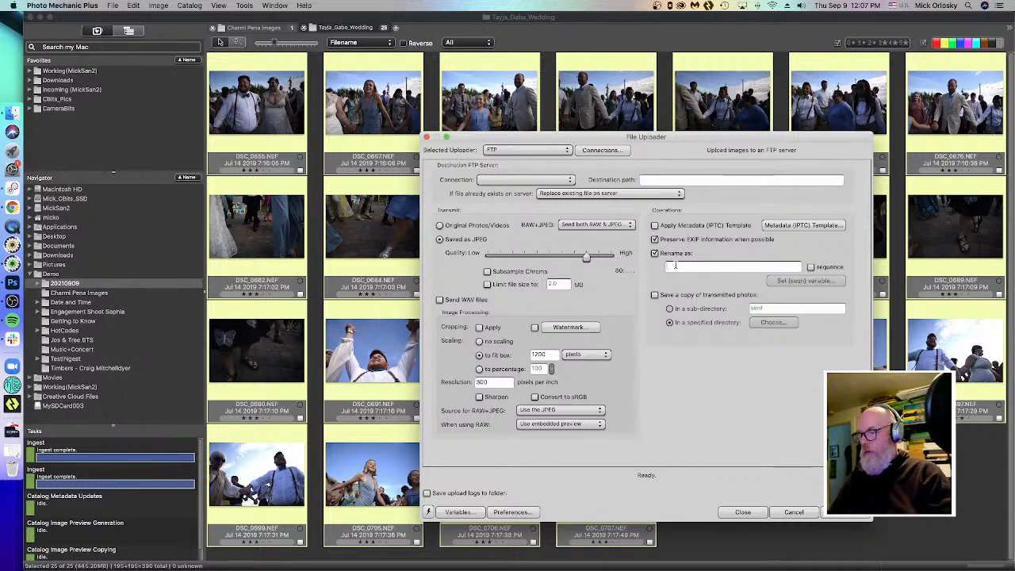
{"action": "left_click", "coordinate": [675, 266]}
{"action": "type", "text": "LAWEEKLY_"}
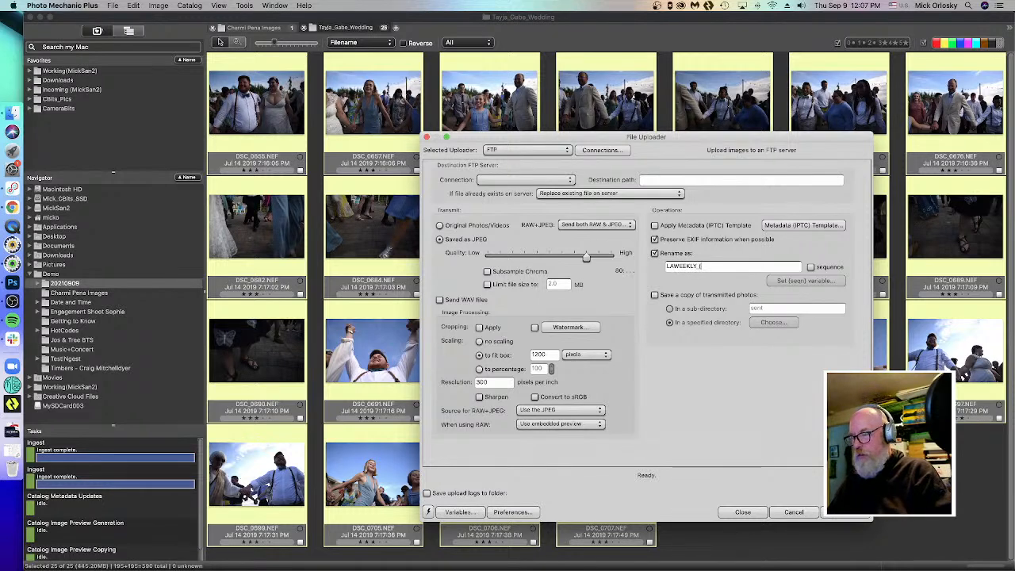
{"action": "type", "text": "{credit}"}
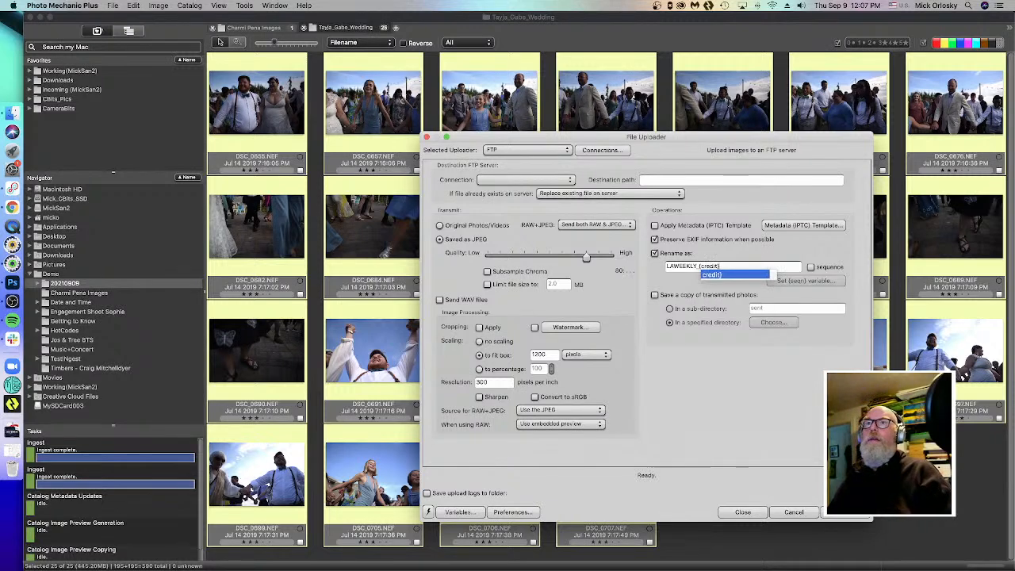
{"action": "key", "text": "Return"}
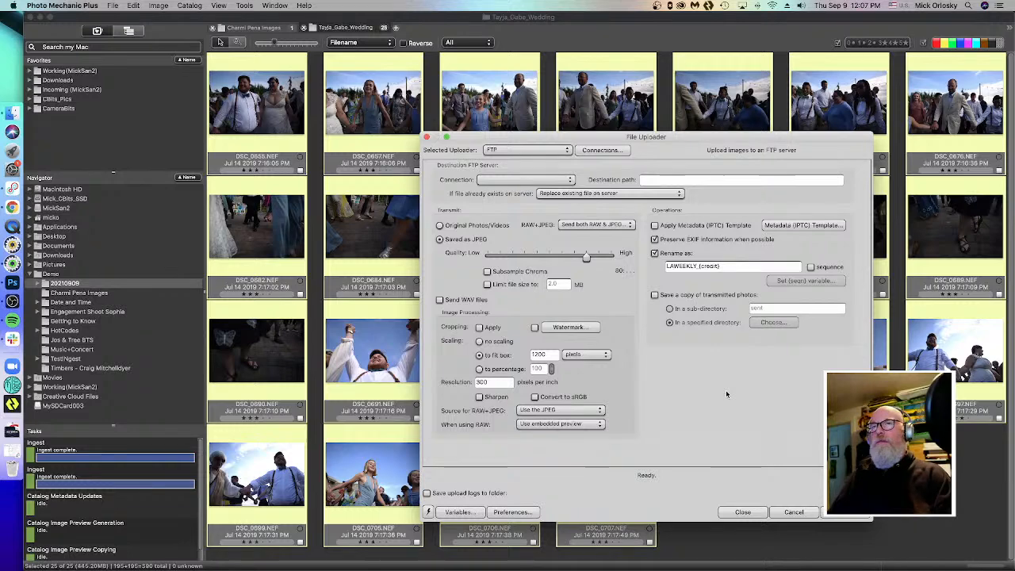
{"action": "left_click_drag", "start_coordinate": [685, 137], "coordinate": [620, 98]}
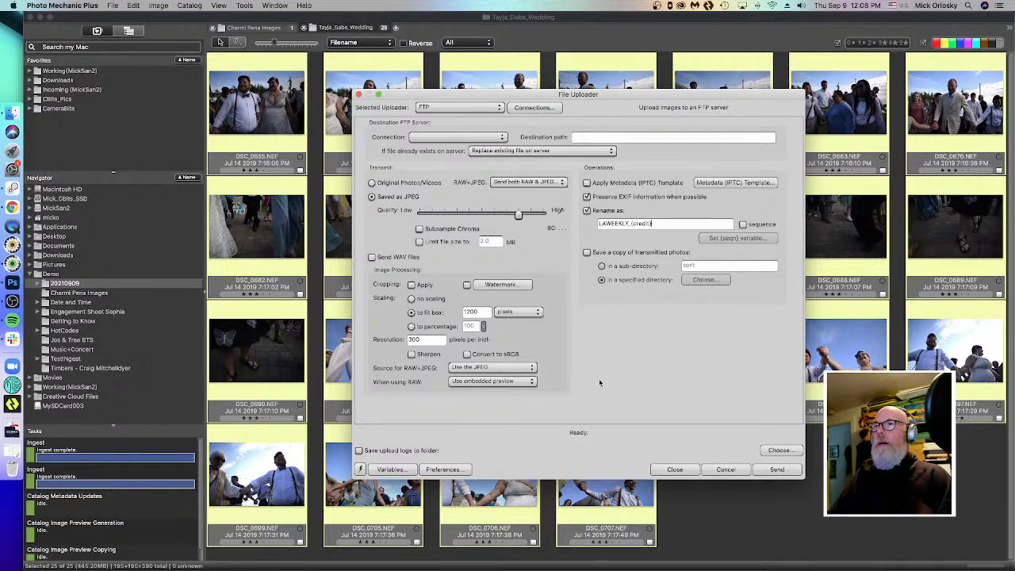
- Enable the watermark for the FTP upload, view the watermarking settings and cancel out of them
{"action": "left_click", "coordinate": [468, 284]}
{"action": "left_click", "coordinate": [500, 284]}
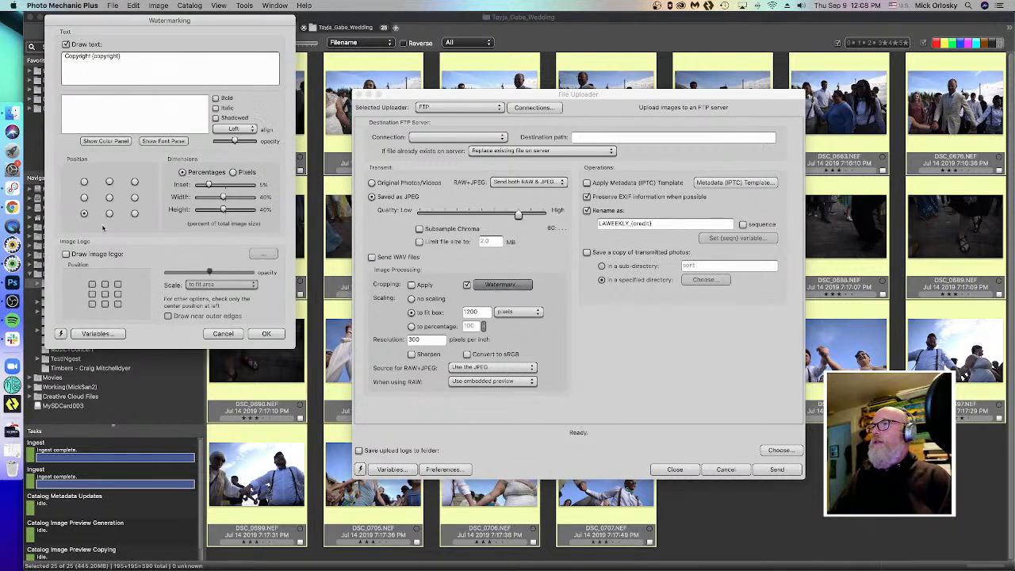
{"action": "left_click", "coordinate": [221, 334]}
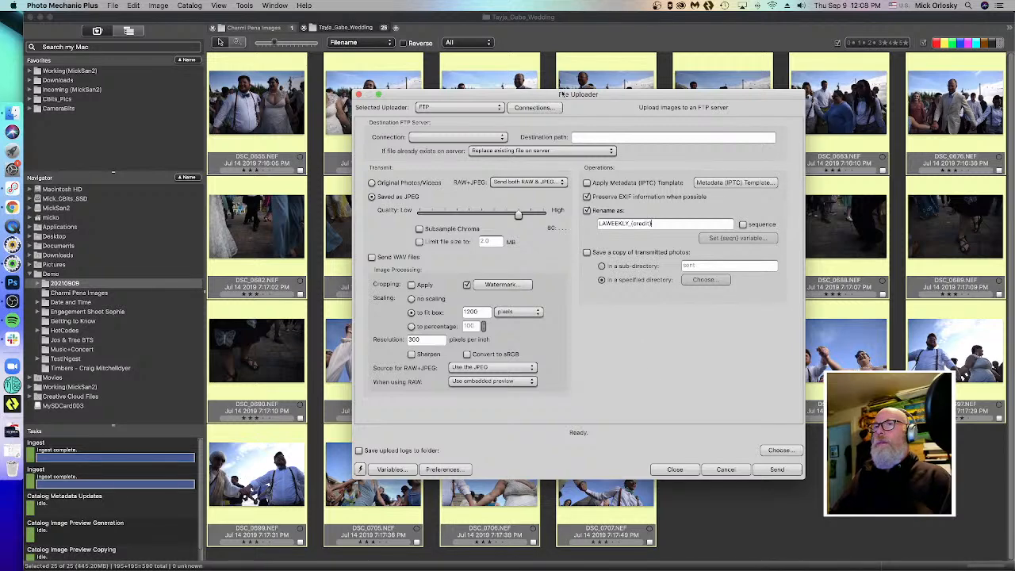
- Switch the uploader to Twitter to view its options, then cancel the upload and deselect all photos
{"action": "left_click", "coordinate": [426, 108]}
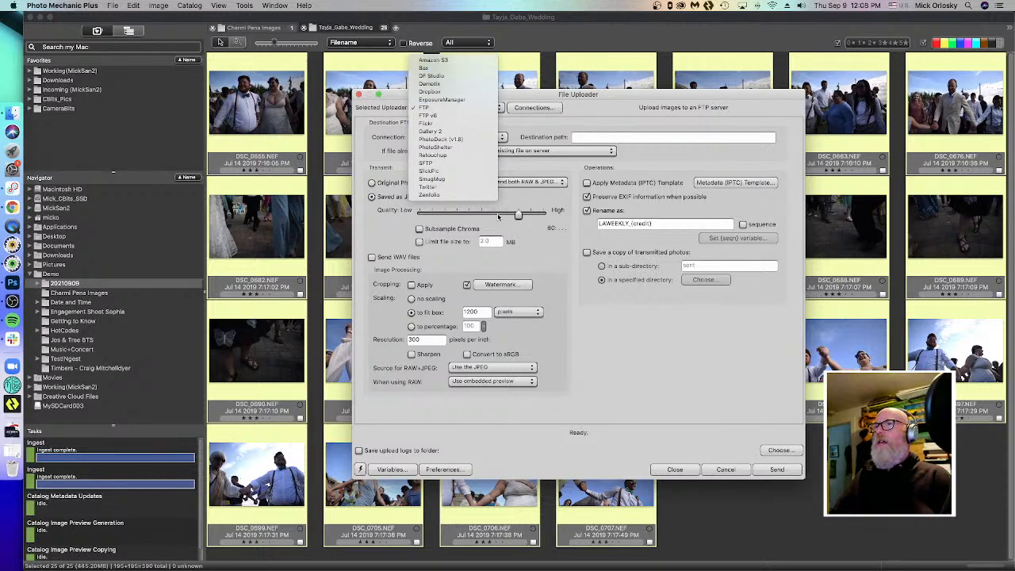
{"action": "left_click", "coordinate": [447, 186]}
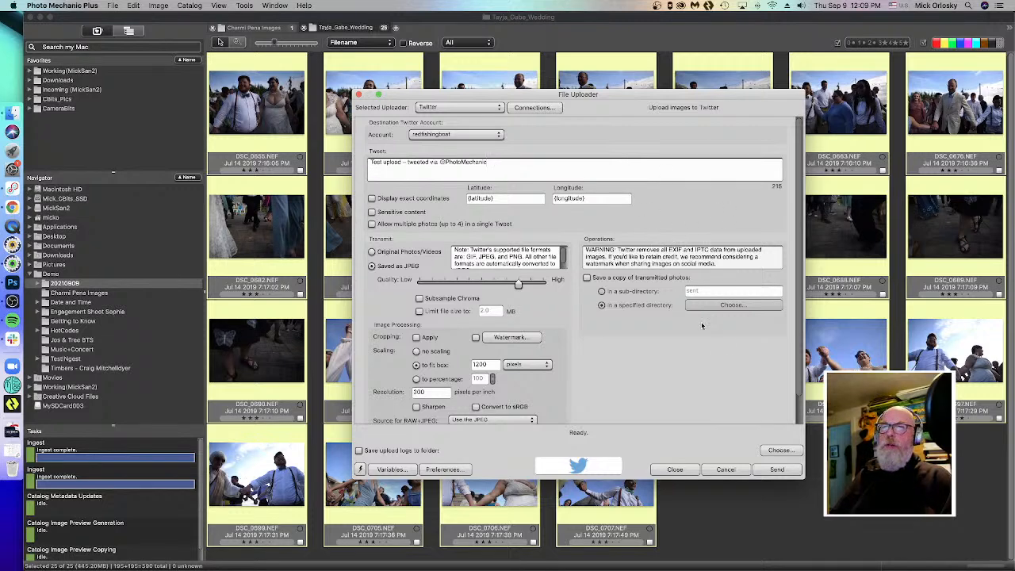
{"action": "left_click", "coordinate": [727, 470]}
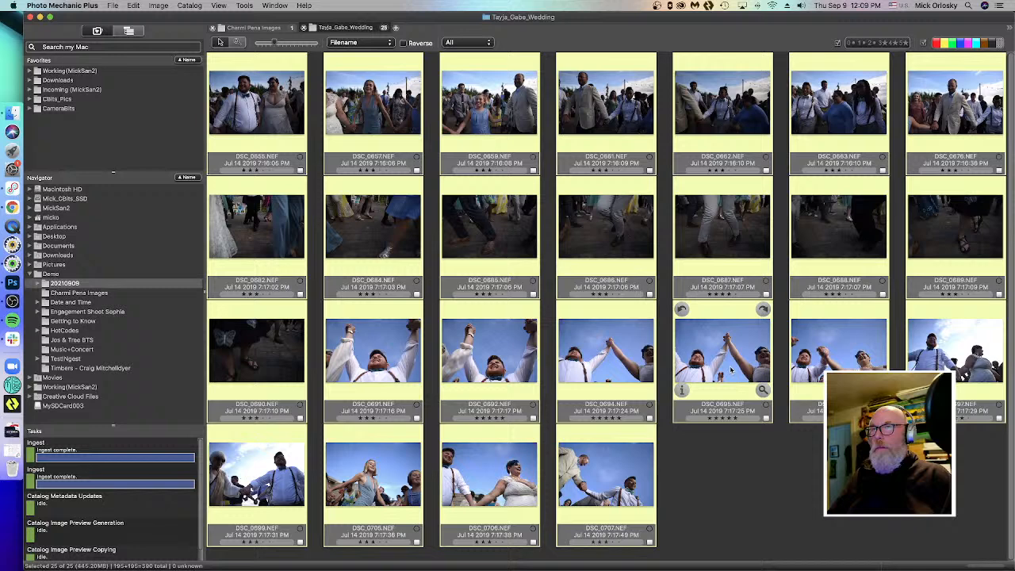
{"action": "left_click", "coordinate": [738, 513]}
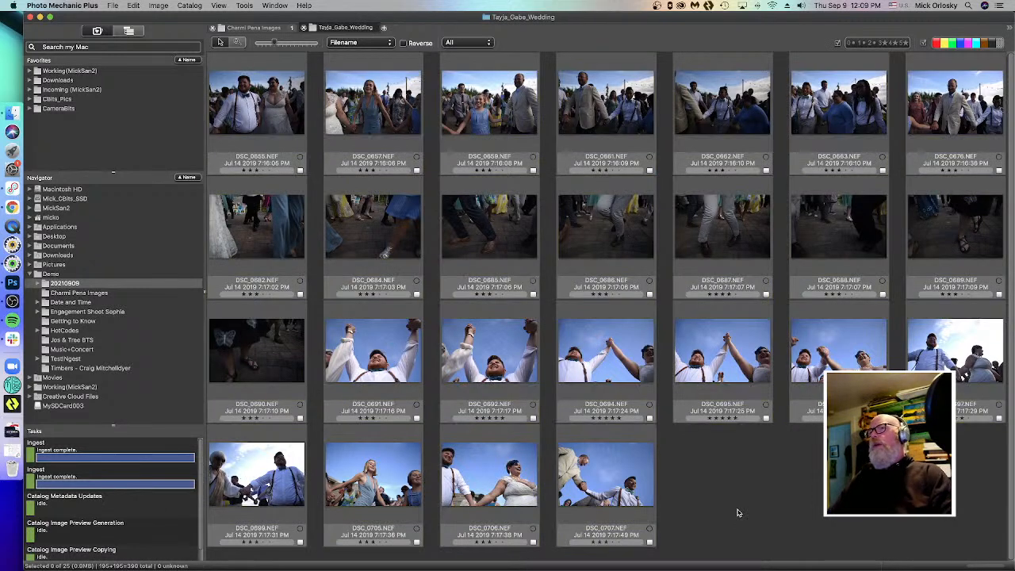
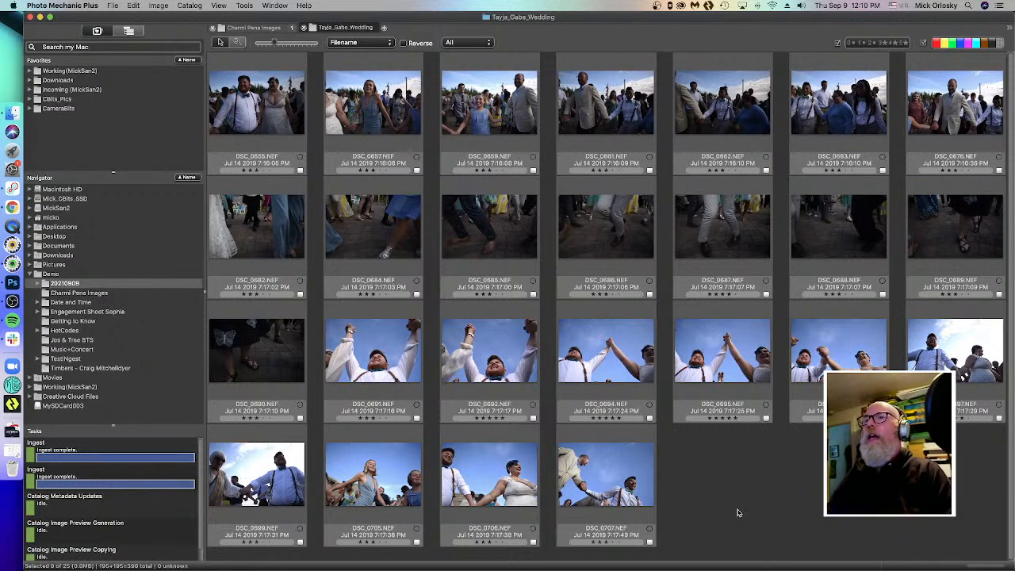
{"action": "left_click", "coordinate": [507, 226]}
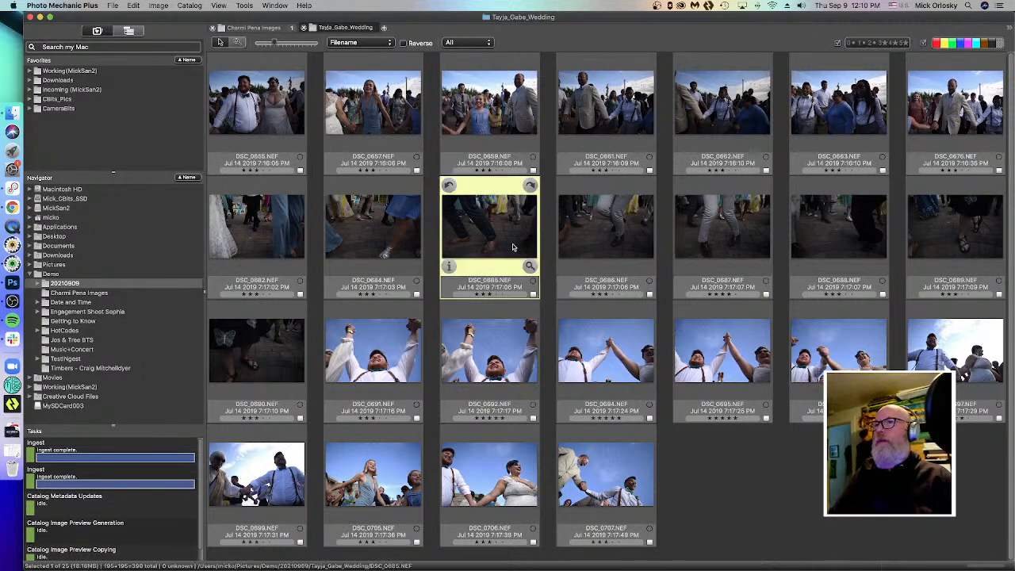
{"action": "left_click", "coordinate": [616, 349]}
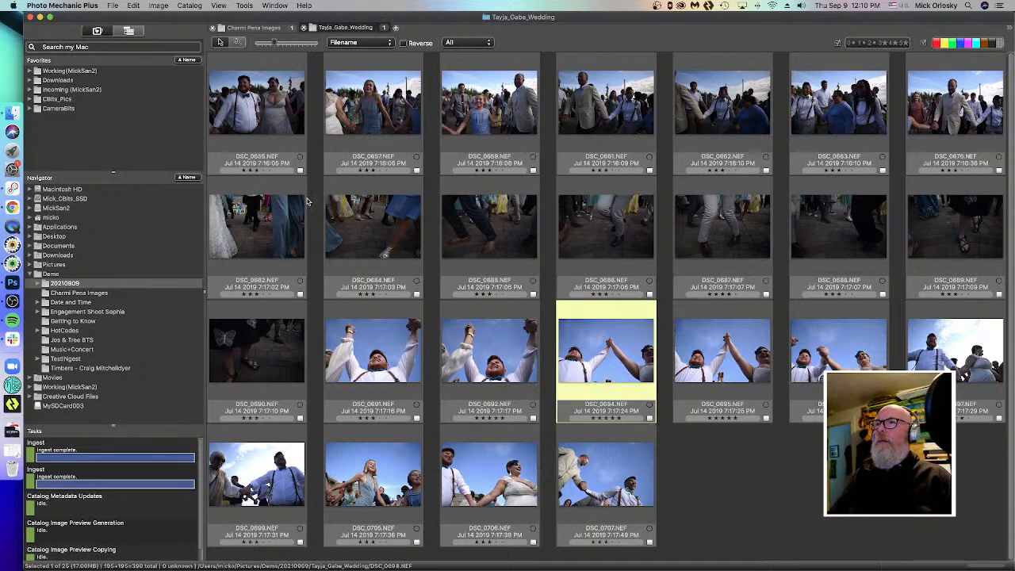
{"action": "left_click", "coordinate": [258, 230]}
{"action": "left_click", "coordinate": [469, 266]}
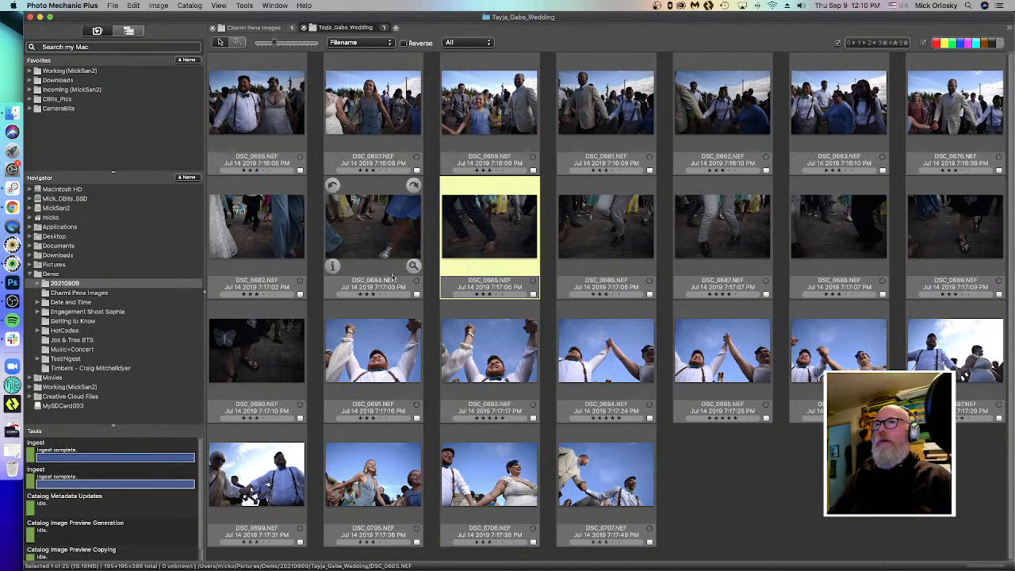
{"action": "left_click", "coordinate": [593, 238]}
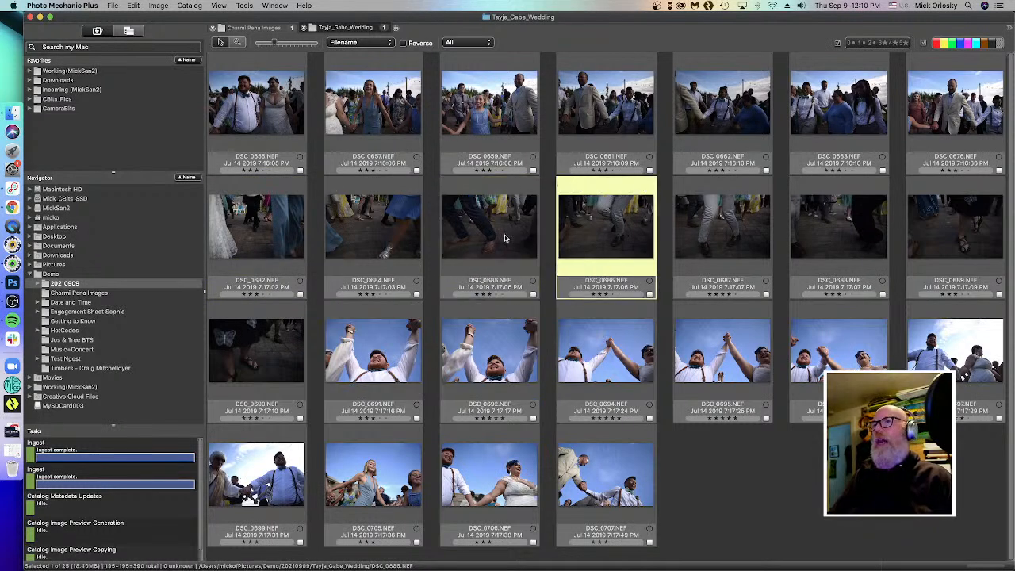
{"action": "left_click", "coordinate": [373, 230]}
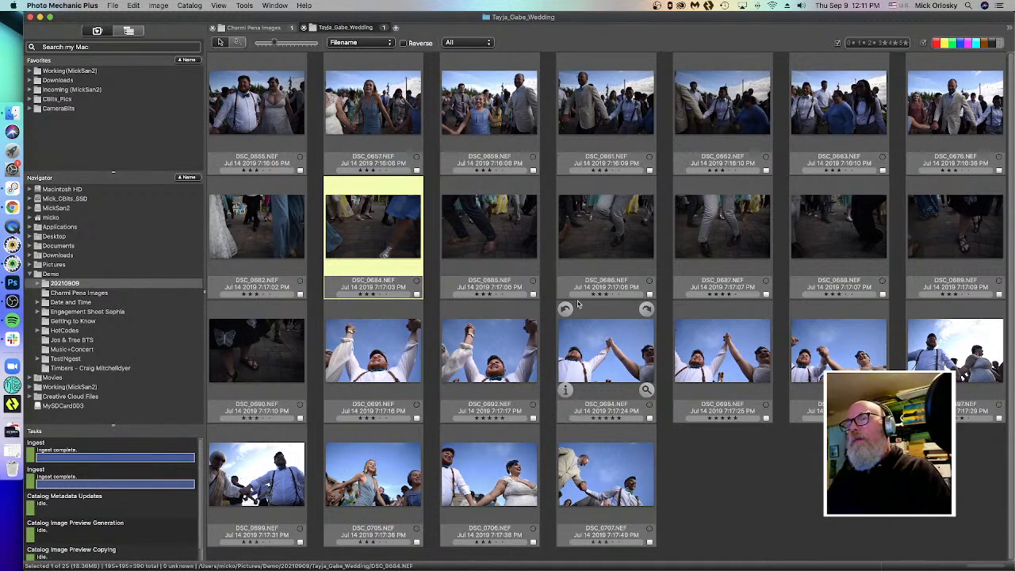
{"action": "left_click", "coordinate": [693, 497]}
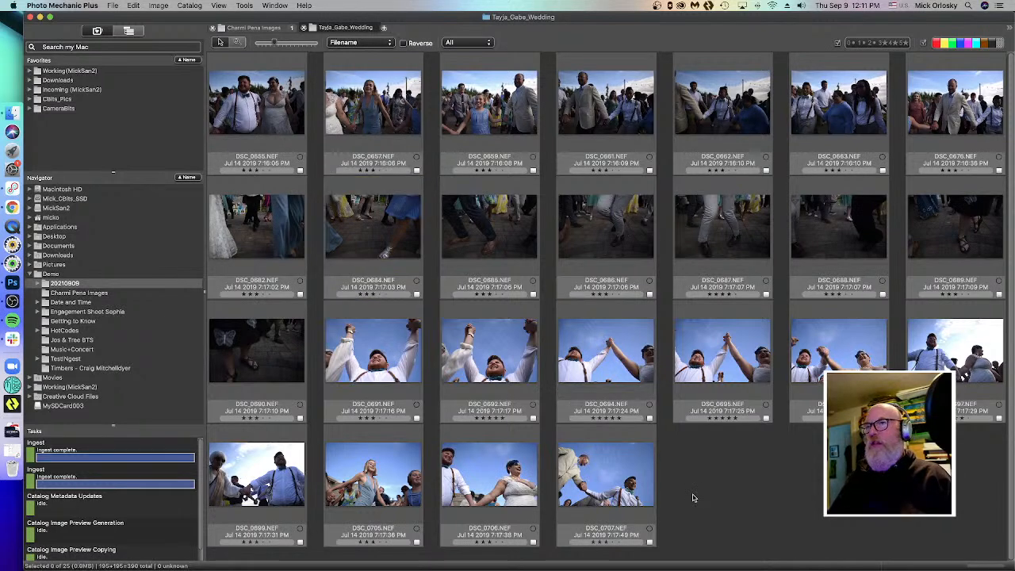